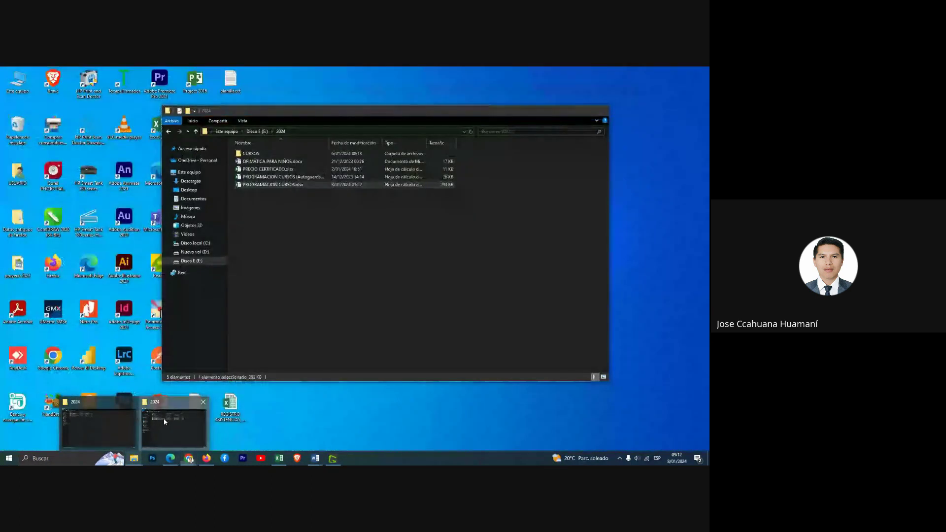
Step: Open Clase 3 - Excel Intermedio.xlsx from the CURSOS > EXCEL INTERMEDIO folder in File Explorer
click(164, 421)
double_click(251, 154)
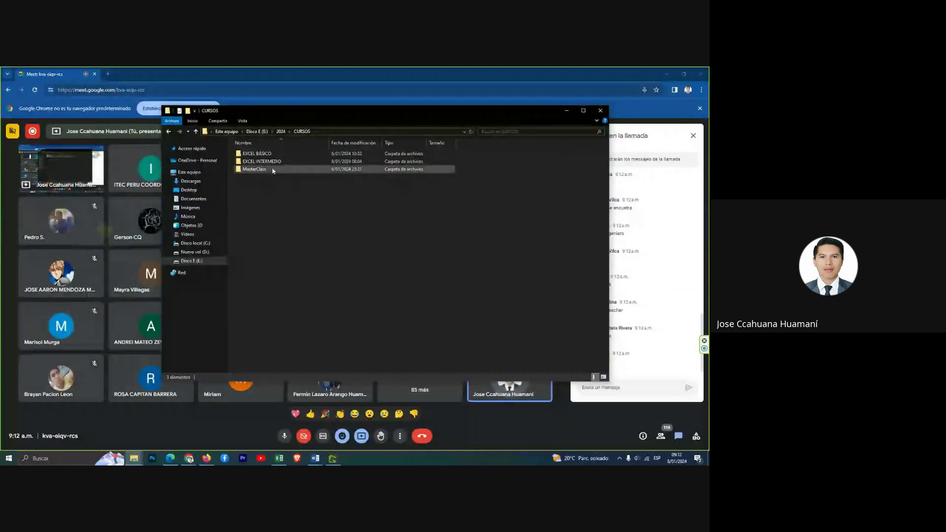
click(272, 161)
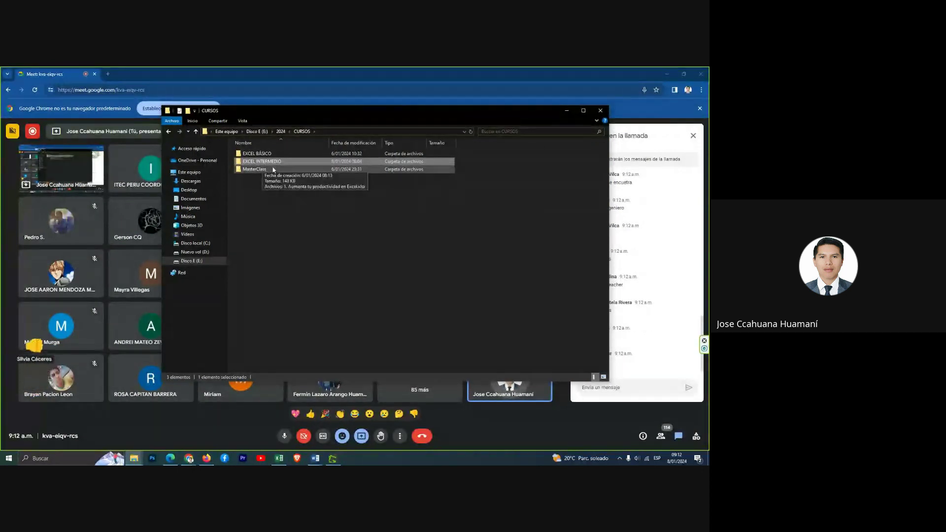
double_click(273, 161)
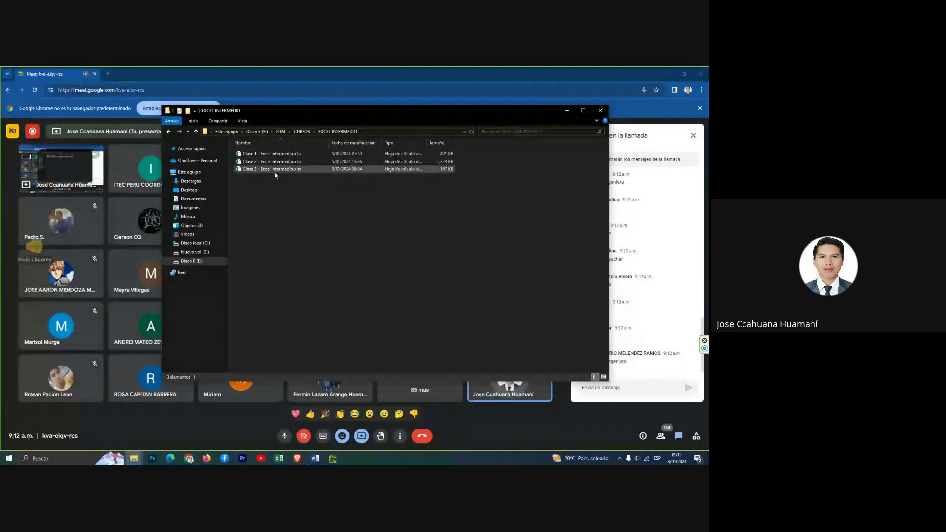
click(275, 171)
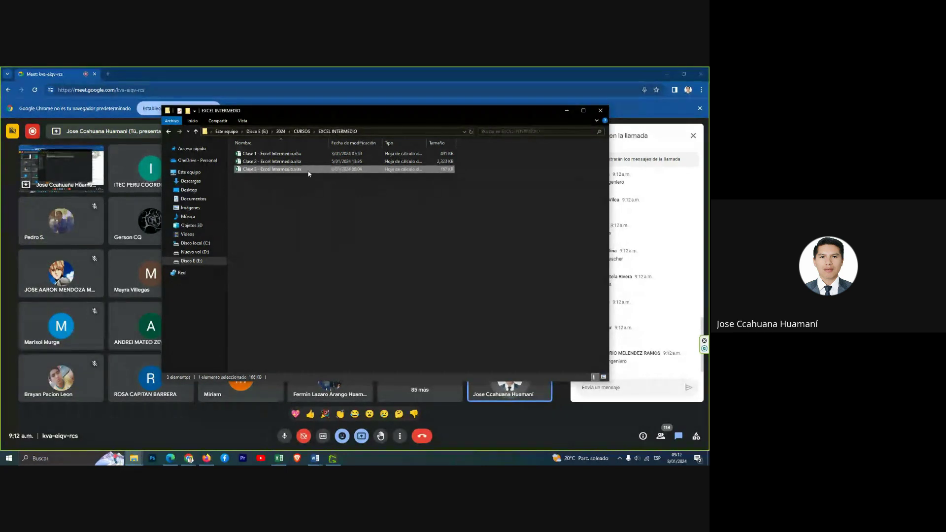
double_click(274, 169)
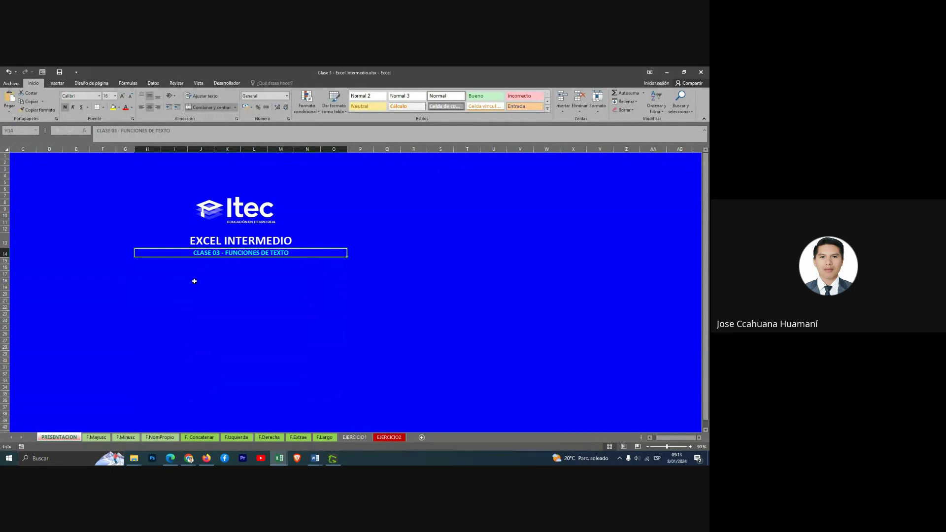
Step: Select the EXCEL INTERMEDIO title cells, glance at the Meet call, then return to Excel
click(236, 239)
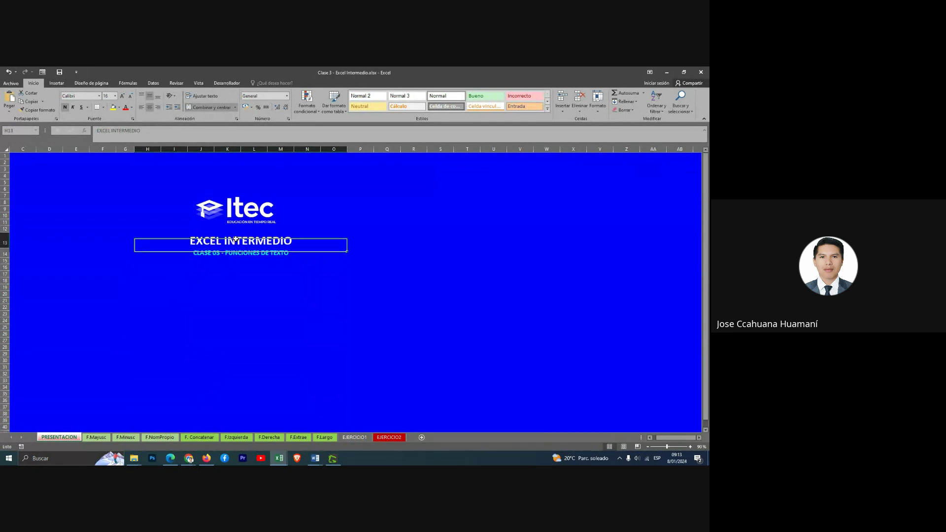
click(221, 254)
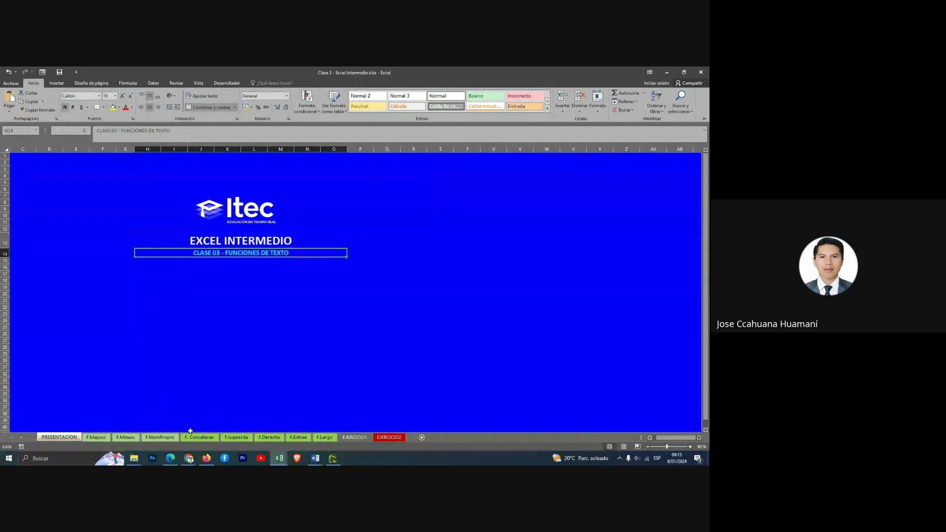
mouse_move(189, 458)
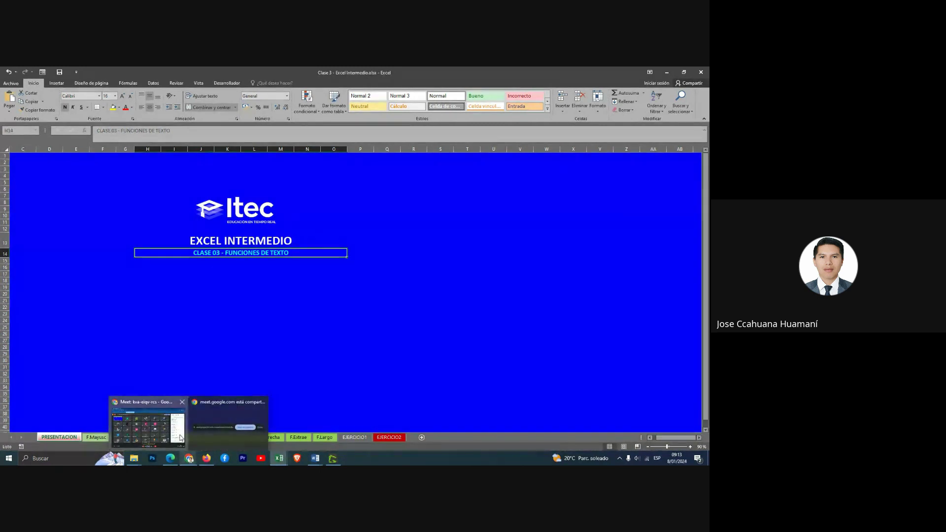
click(148, 419)
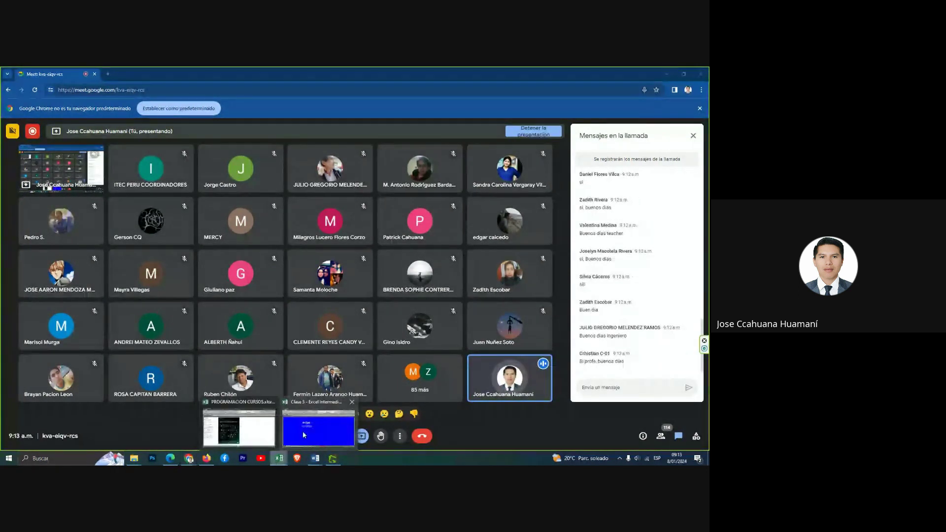
mouse_move(279, 458)
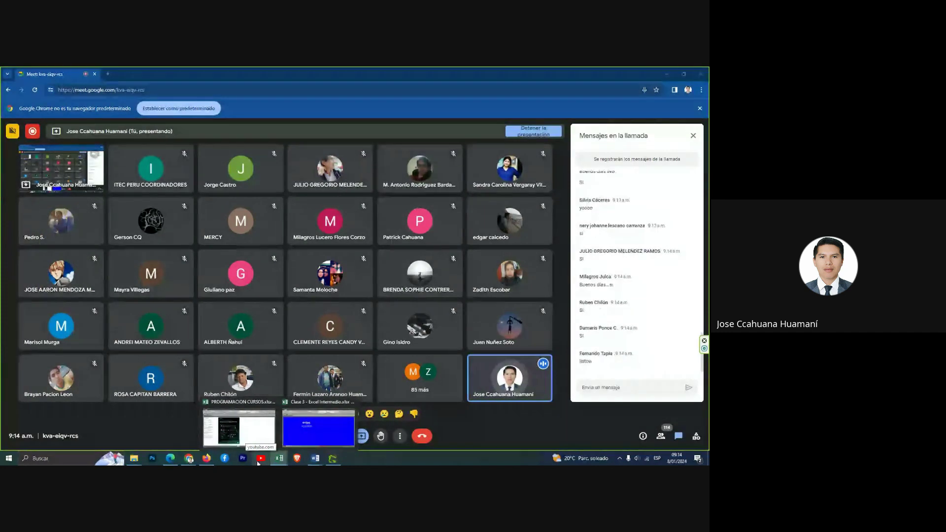
click(318, 428)
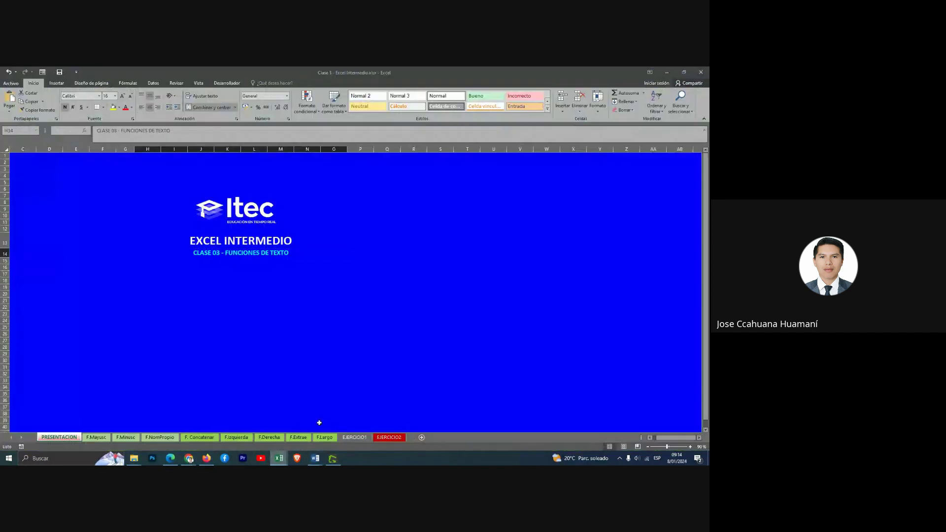
Step: Switch to the F.Mayusc sheet and select cell E15 in the uppercase column
click(87, 438)
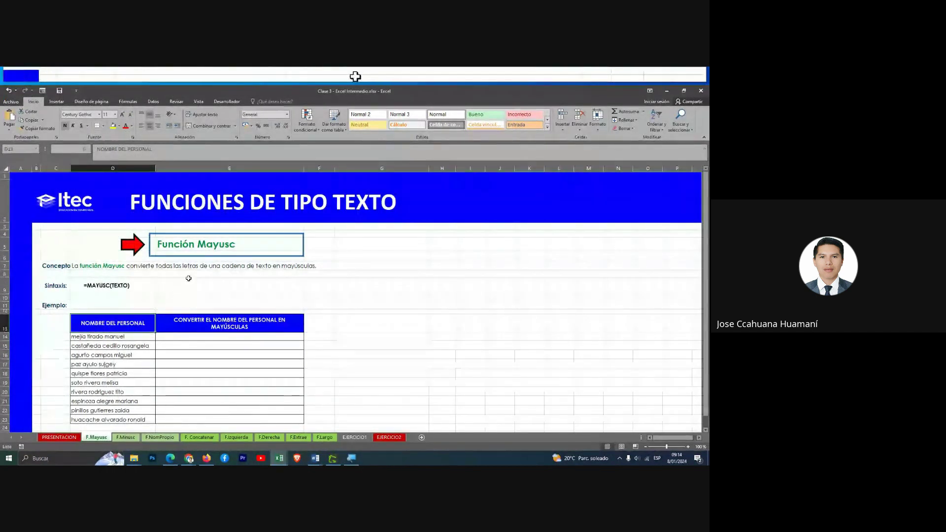
click(180, 344)
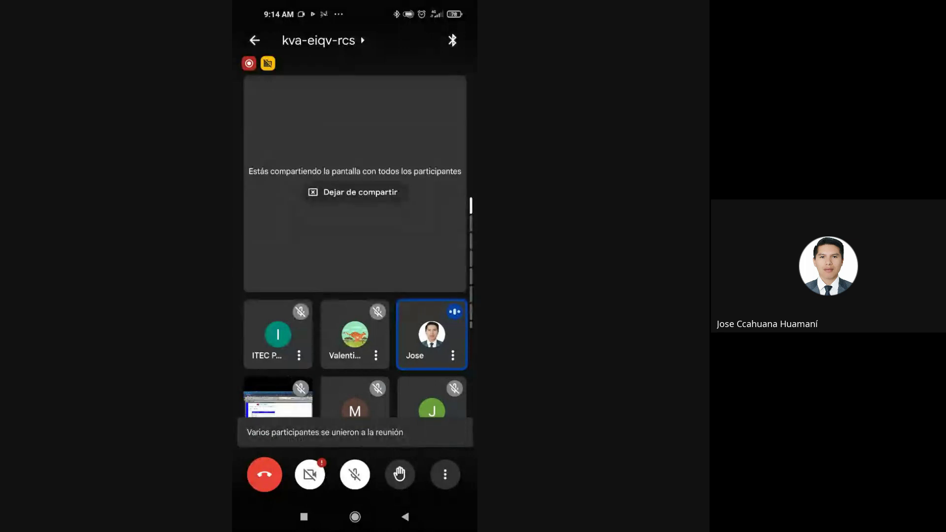
Step: Restart screen presenting from Google Meet's more options, then go back to the Excel workbook
click(445, 474)
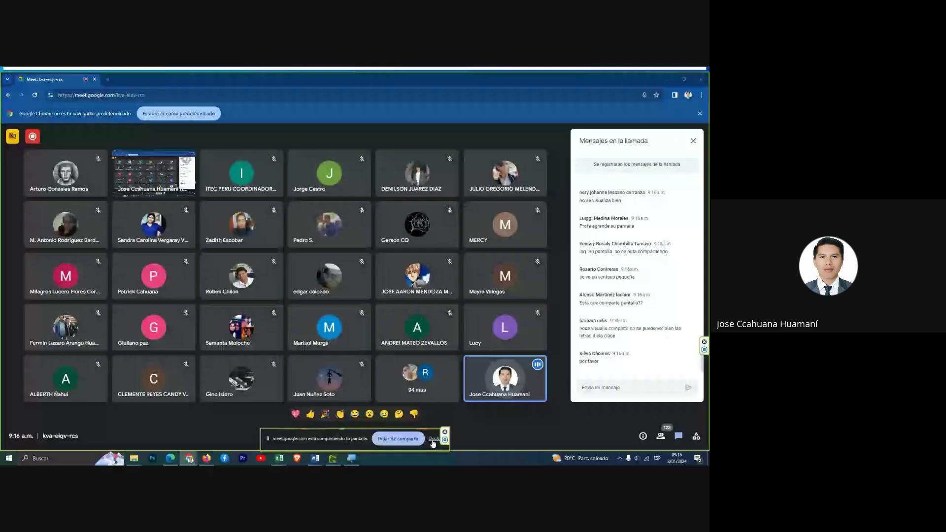
click(432, 440)
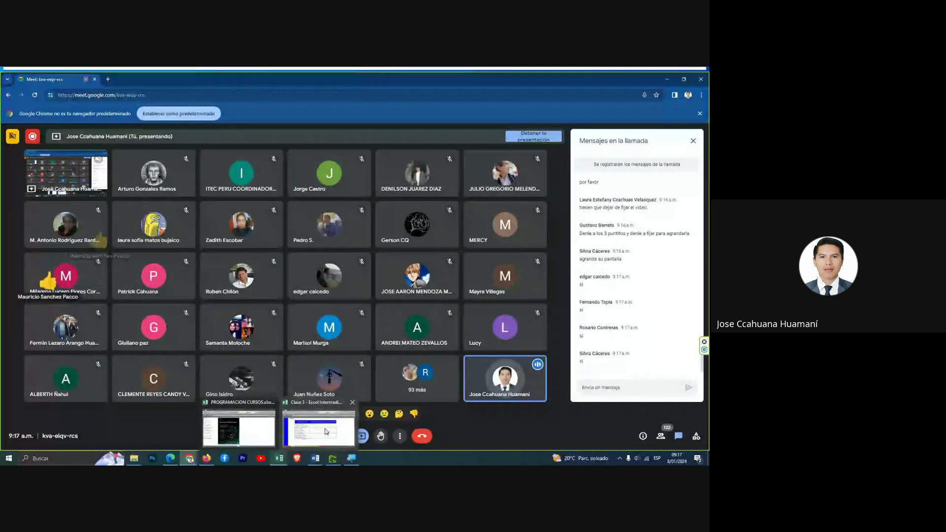
click(325, 431)
Step: Erase and cancel the partly typed =MAYUSC entry in cell E14
key(BackSpace)
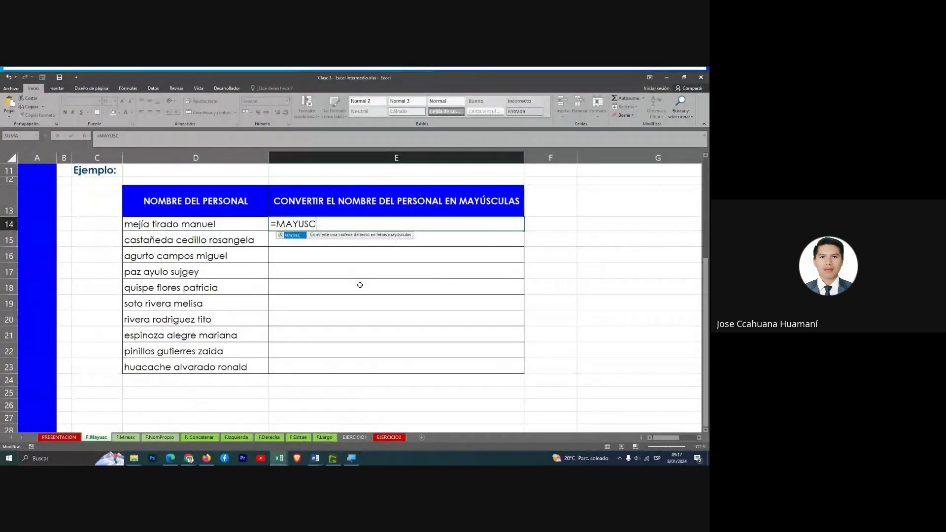
key(BackSpace)
key(BackSpace)
key(BackSpace)
key(BackSpace)
key(BackSpace)
key(BackSpace)
key(BackSpace)
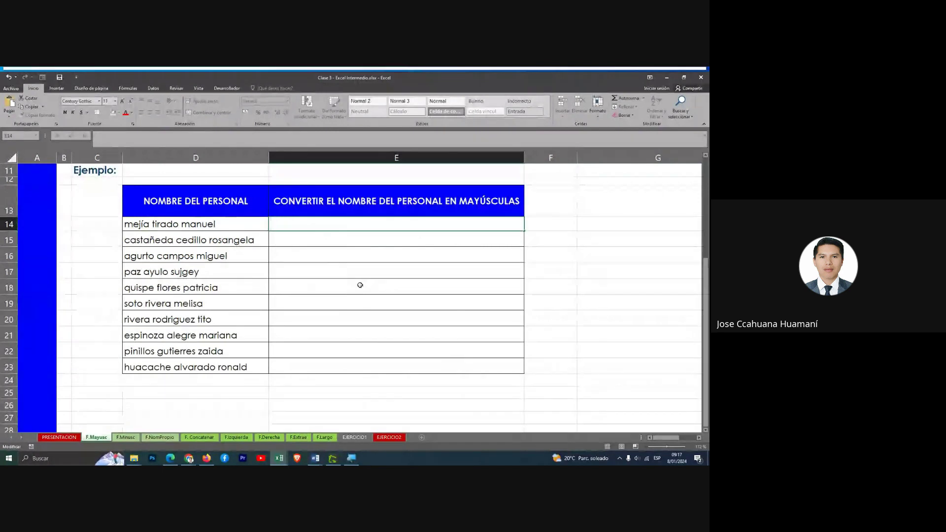
key(Escape)
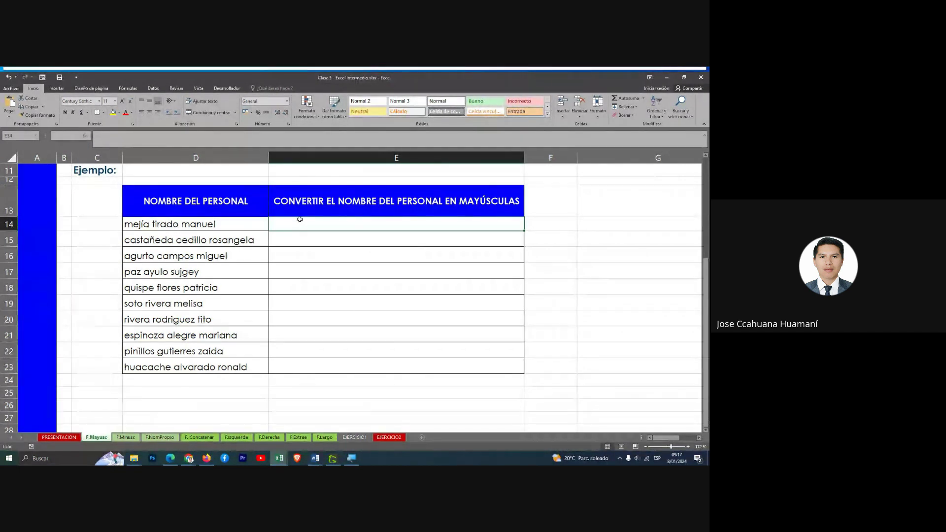
Step: Select the staff names in D14:D23, then pick cell E14 for the result
click(221, 229)
mouse_move(221, 229)
mouse_down()
mouse_move(212, 303)
mouse_move(228, 321)
mouse_move(226, 367)
mouse_up()
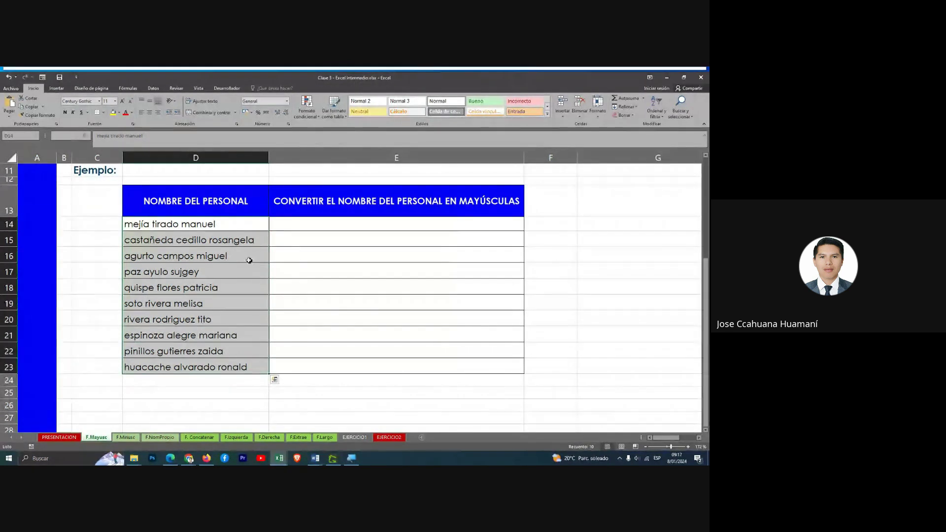
click(235, 251)
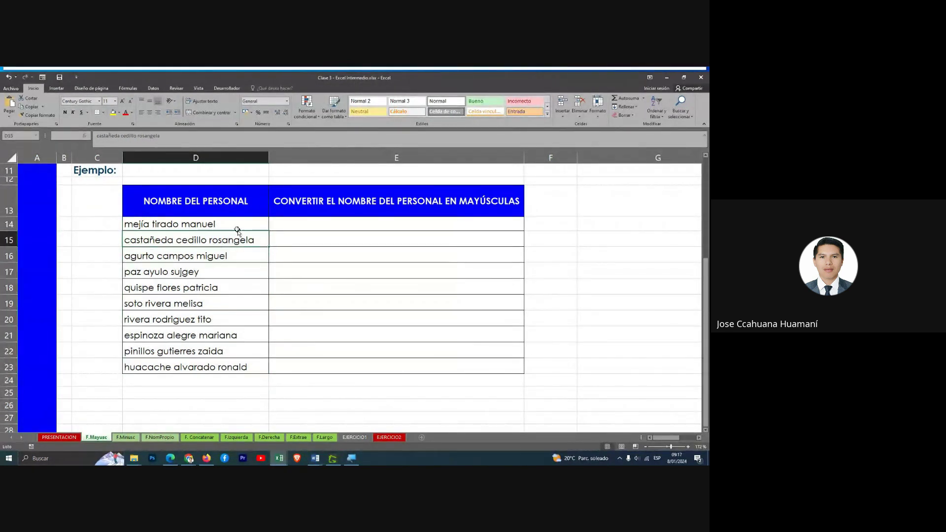
drag(237, 225, 236, 366)
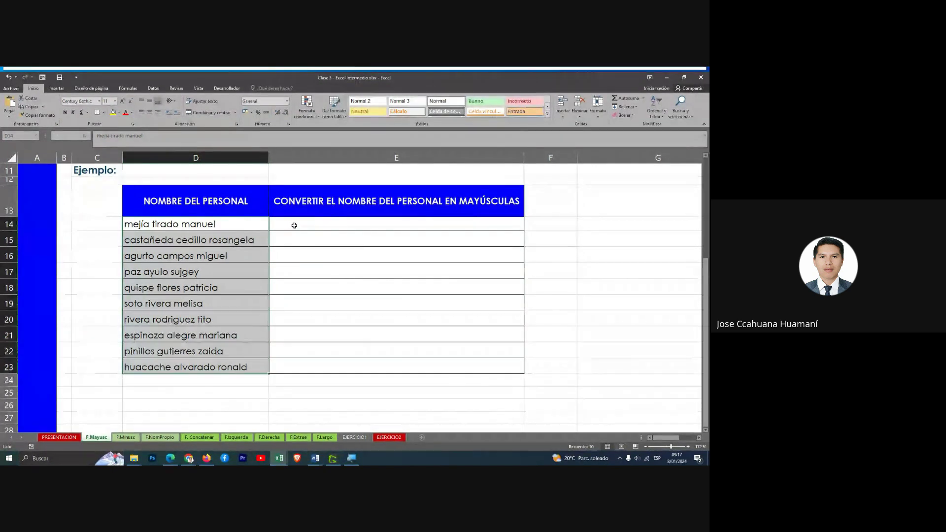
click(294, 226)
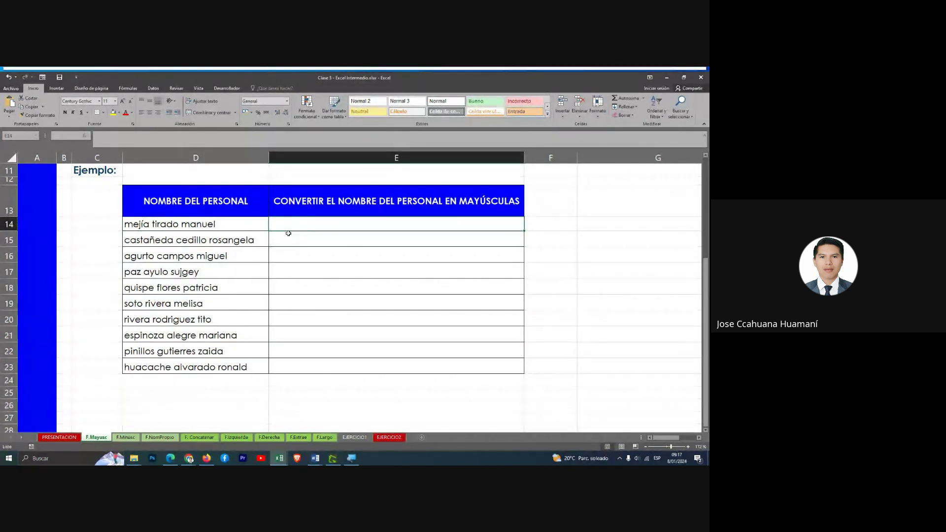
Step: Enter =MAYUSC(D14) in cell E14 to capitalize the first staff name
text(=)
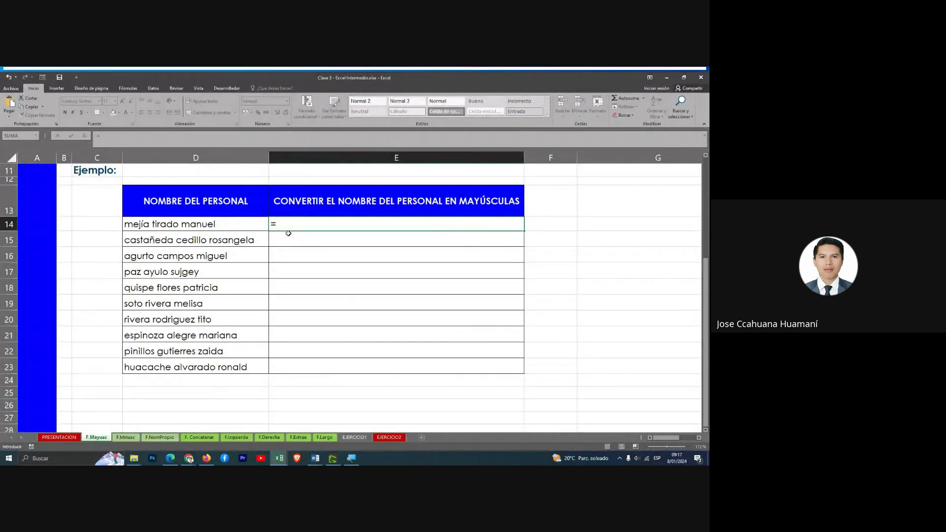
text(ma)
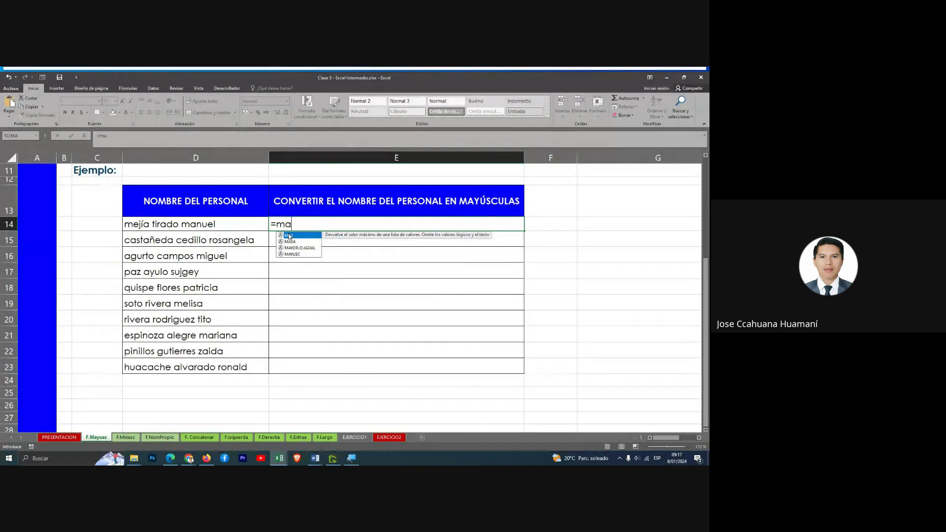
text(yus)
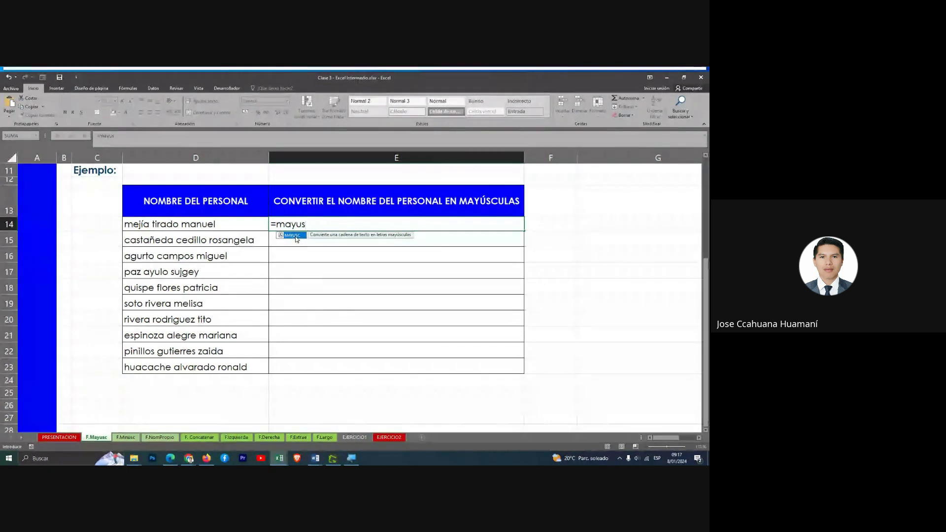
double_click(295, 236)
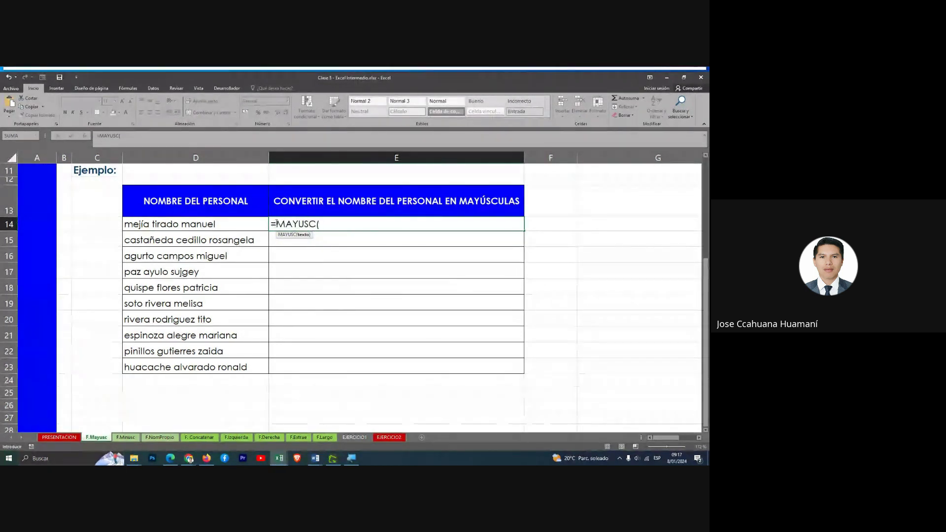
drag(282, 224, 322, 224)
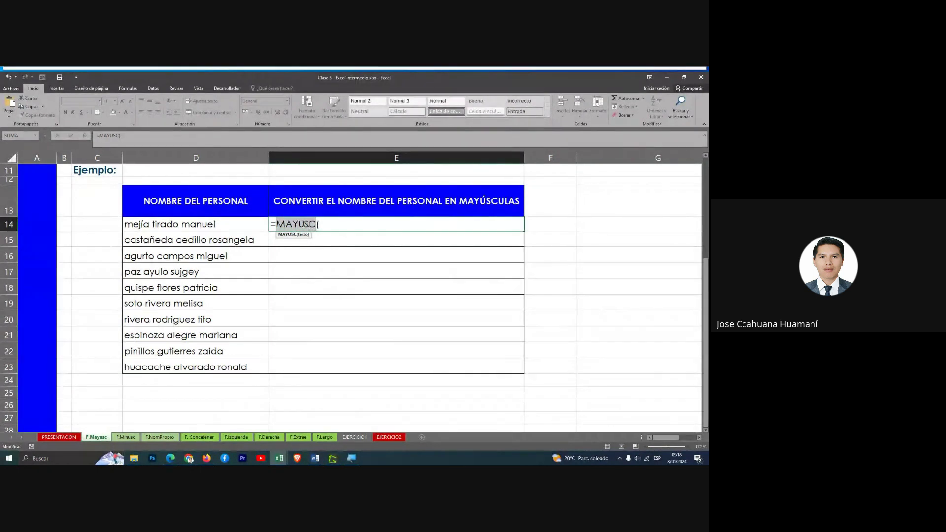
click(322, 224)
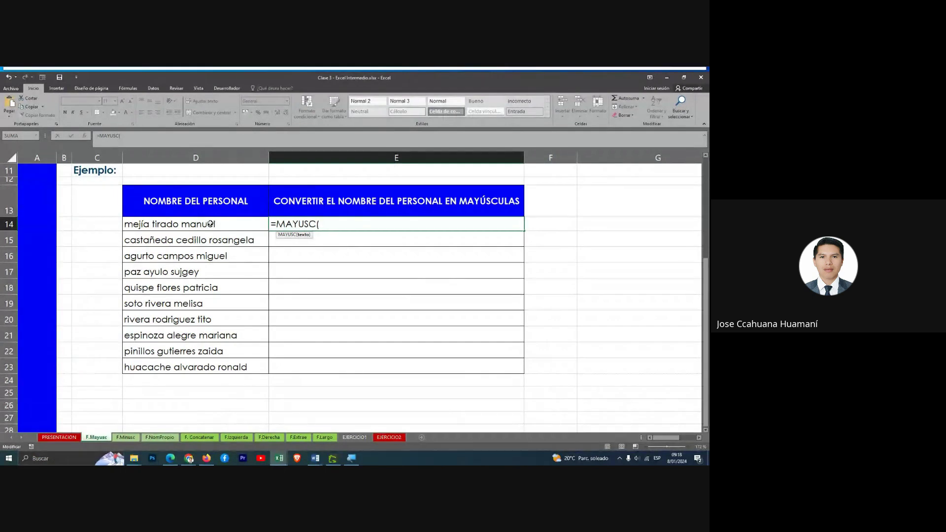
click(211, 224)
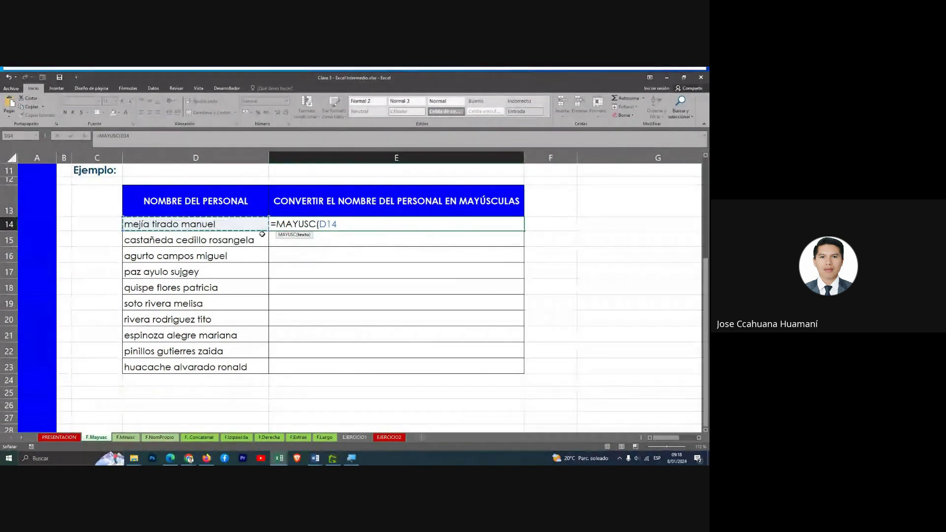
key(Return)
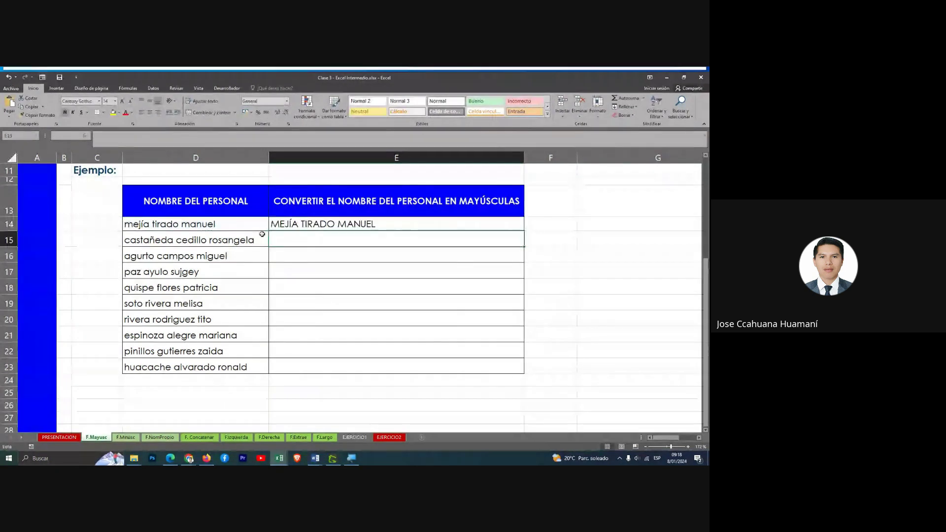
click(304, 221)
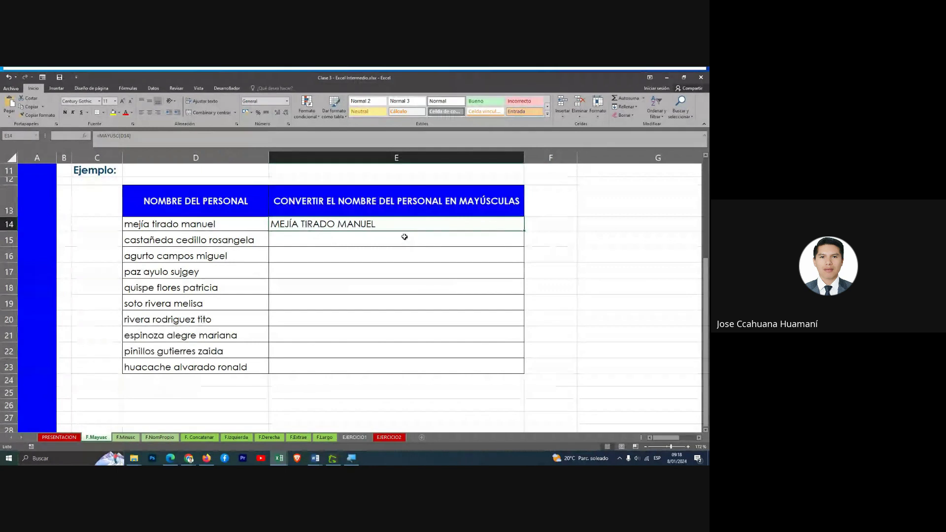
click(193, 228)
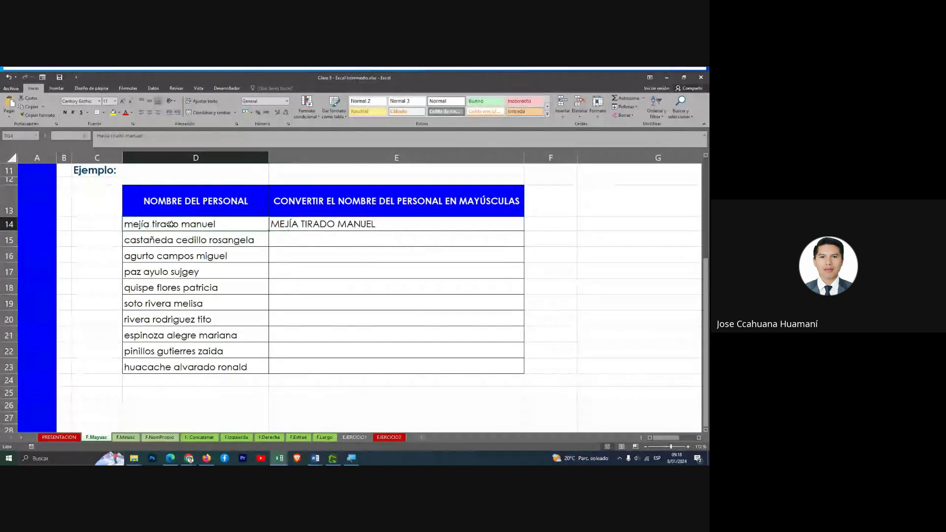
click(294, 223)
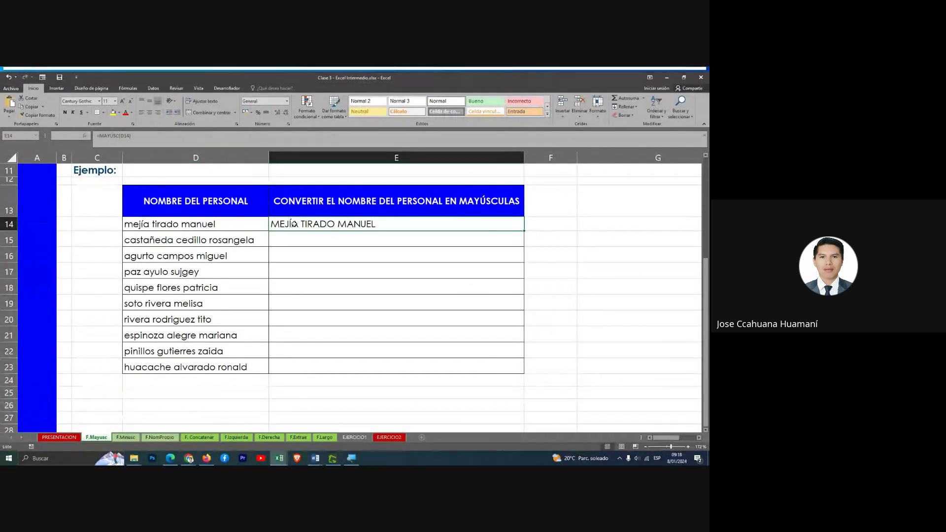
click(259, 225)
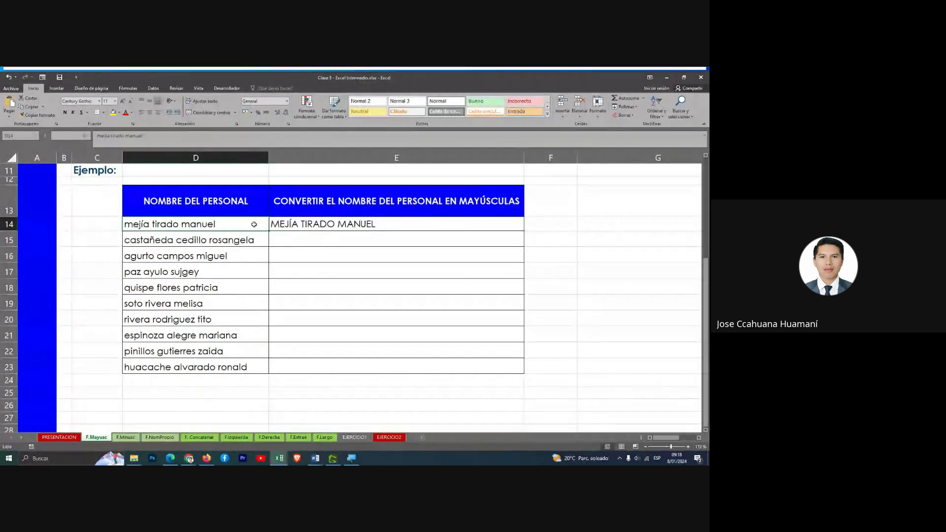
click(278, 224)
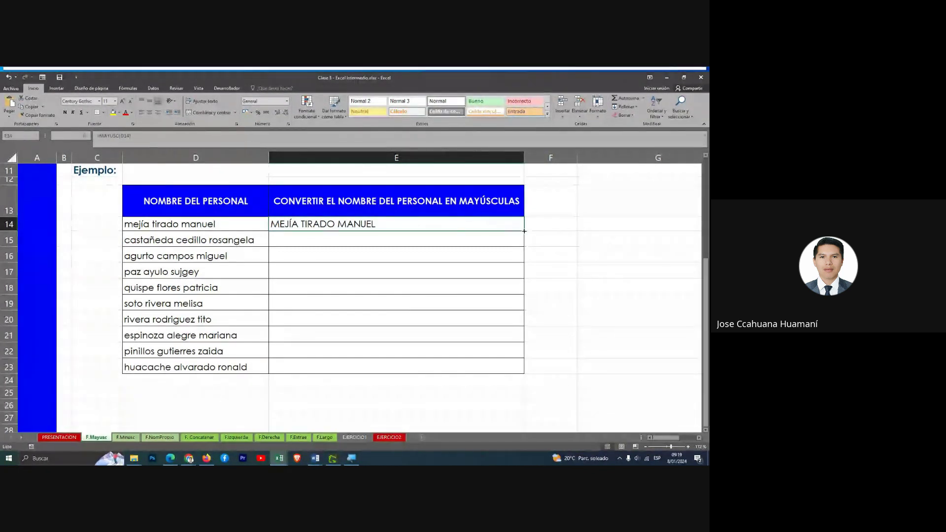
Step: Fill the =MAYUSC formula from E14 down to E23 and check the results
double_click(524, 231)
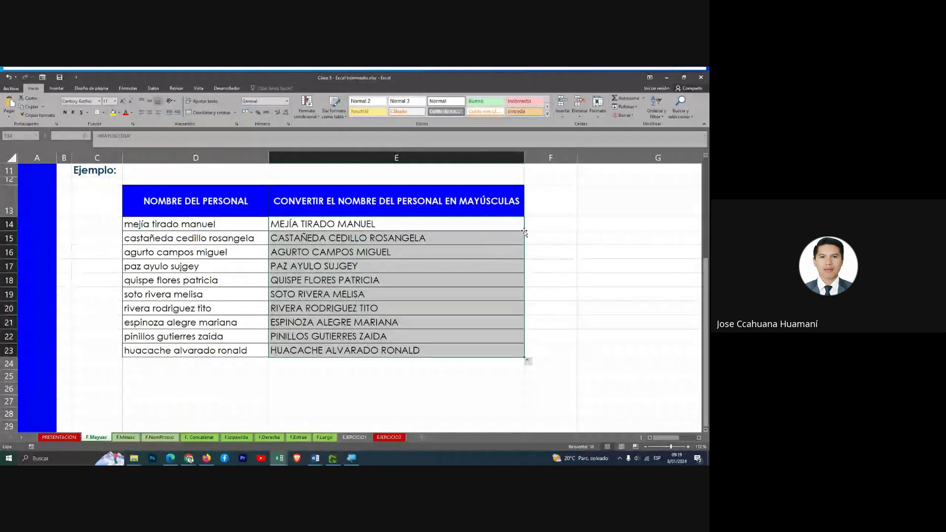
click(363, 277)
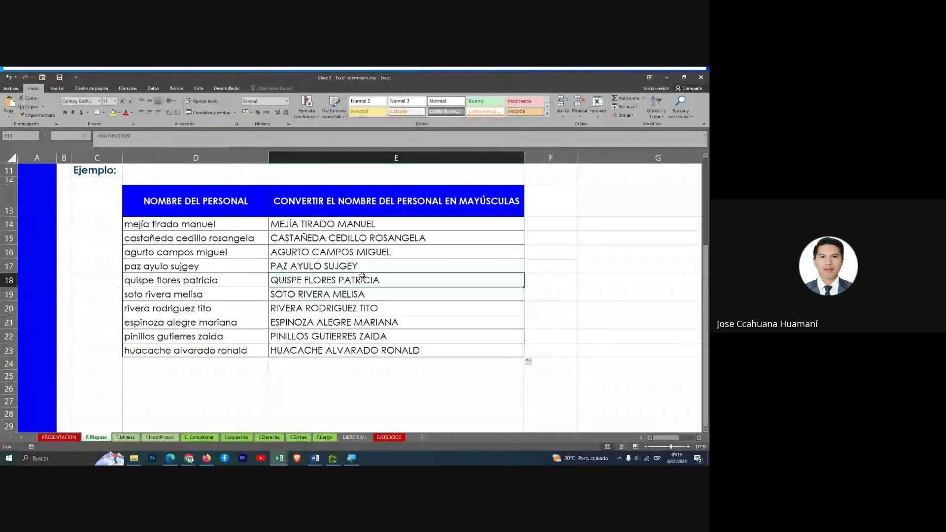
drag(364, 224, 360, 350)
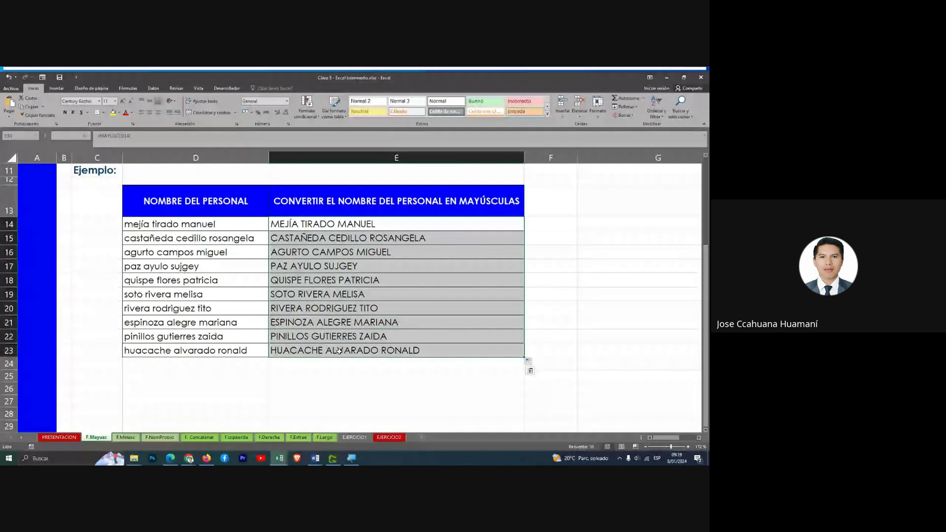
click(307, 345)
Step: Review the original names in column D against the uppercase results, then switch to the Meet chat
click(242, 345)
click(234, 339)
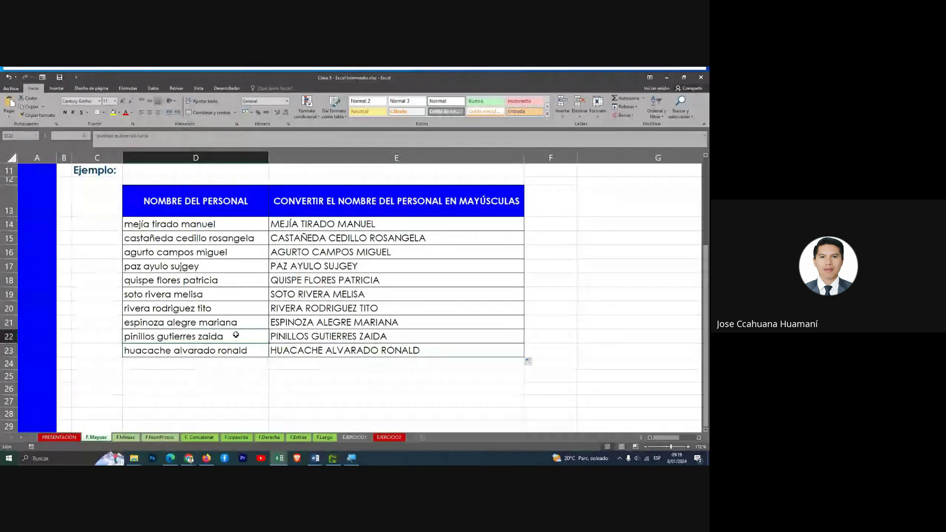
click(236, 322)
click(235, 308)
click(233, 294)
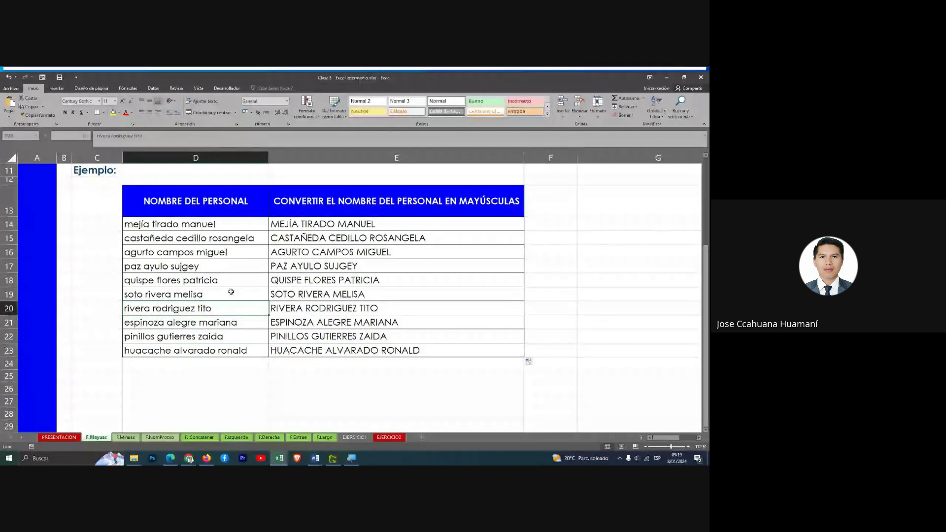
click(232, 279)
click(236, 266)
click(244, 251)
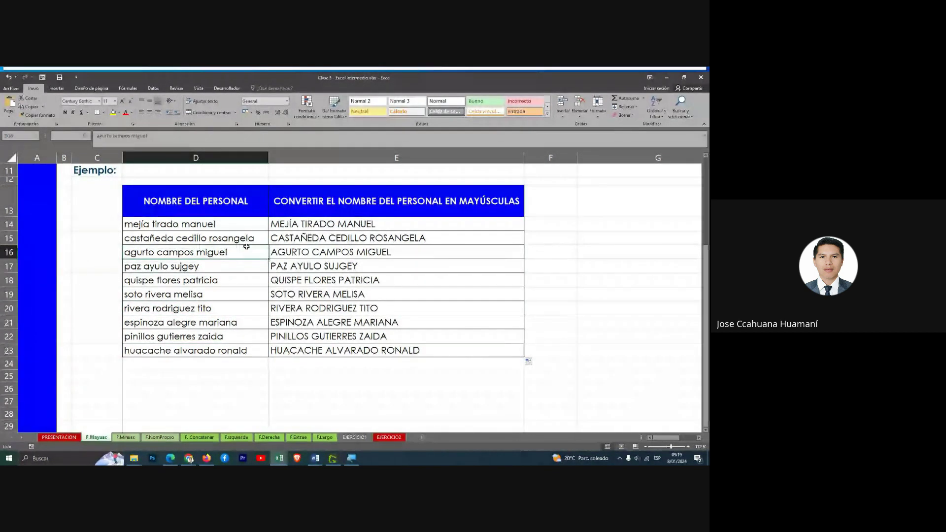
click(252, 238)
click(249, 223)
click(337, 223)
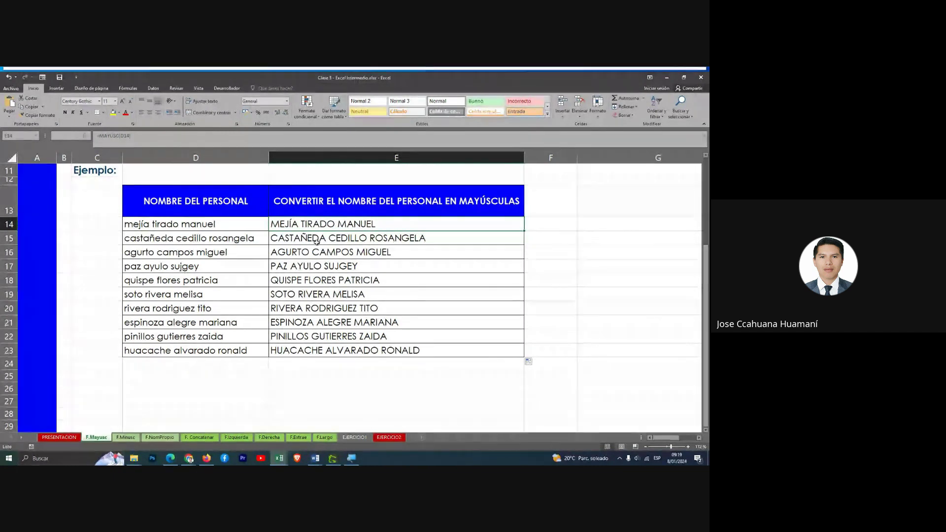
key(Down)
key(Down)
key(Down)
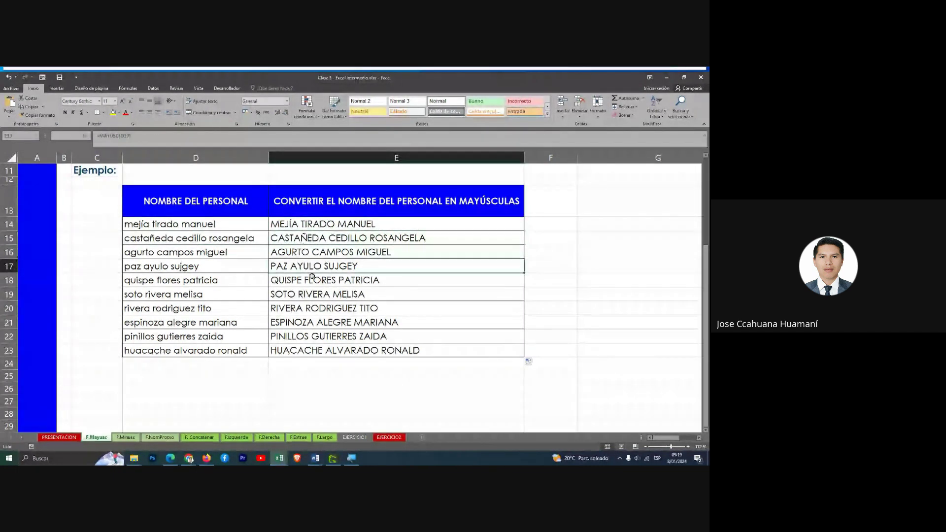
key(Down)
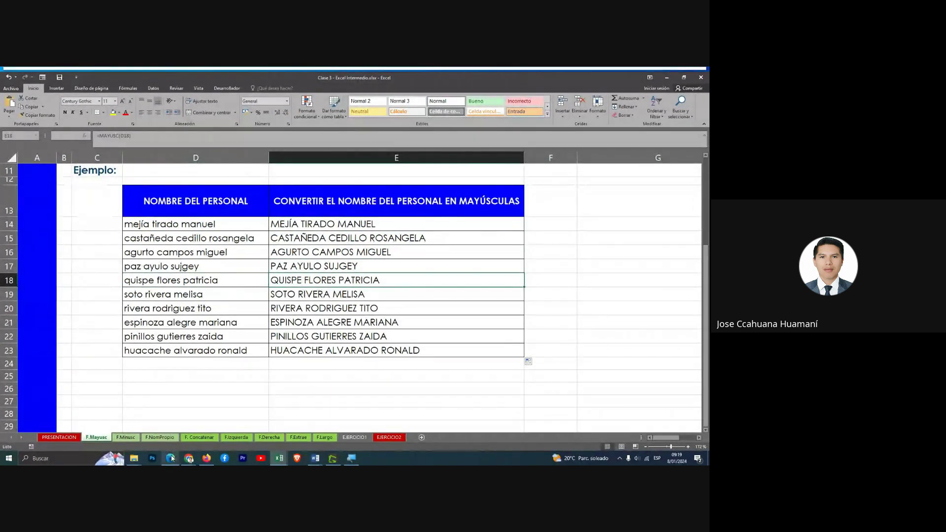
mouse_move(189, 458)
click(232, 423)
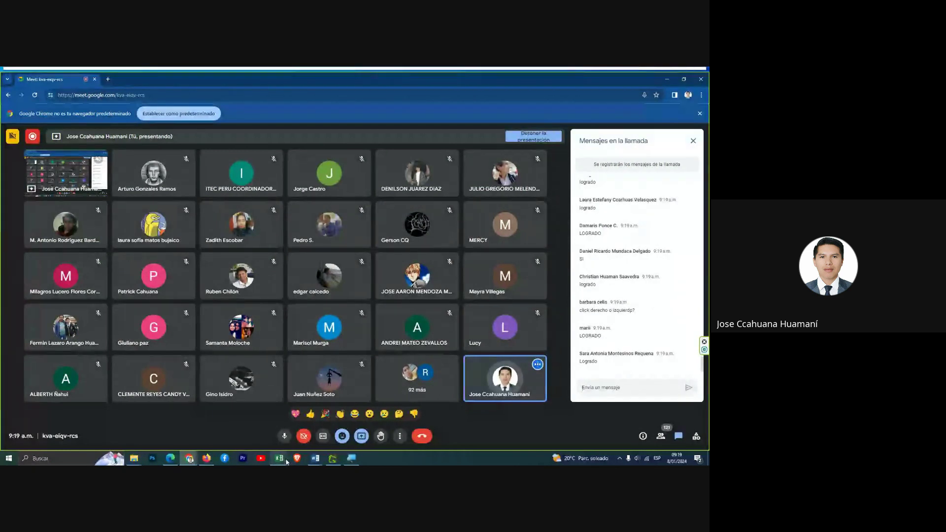
mouse_move(280, 459)
click(316, 424)
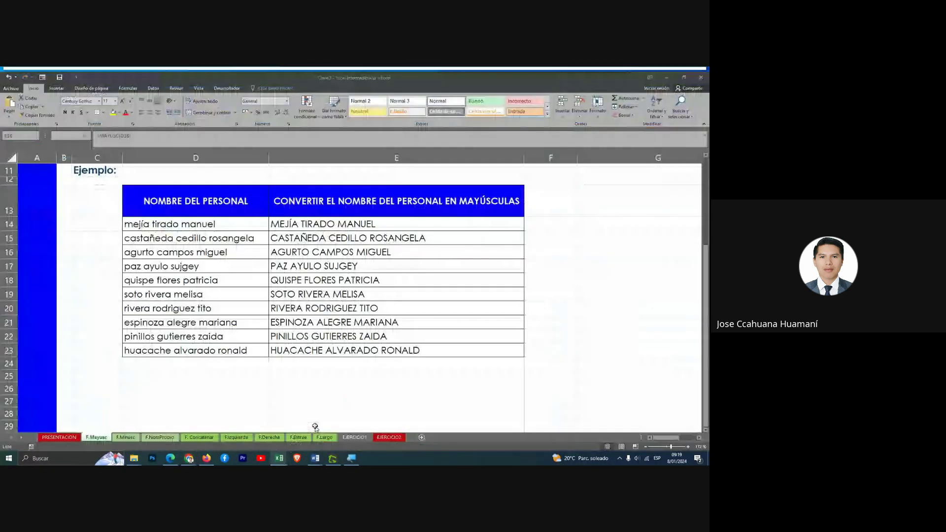
click(349, 308)
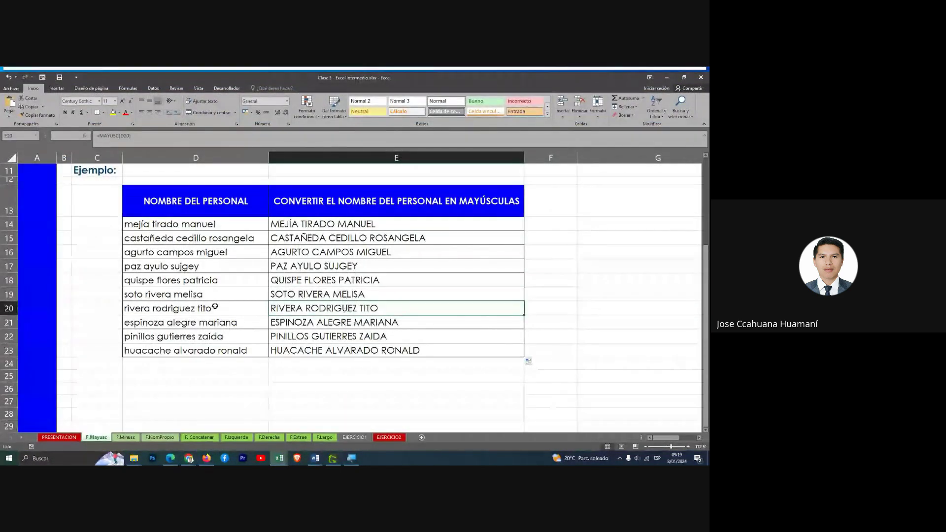
click(237, 225)
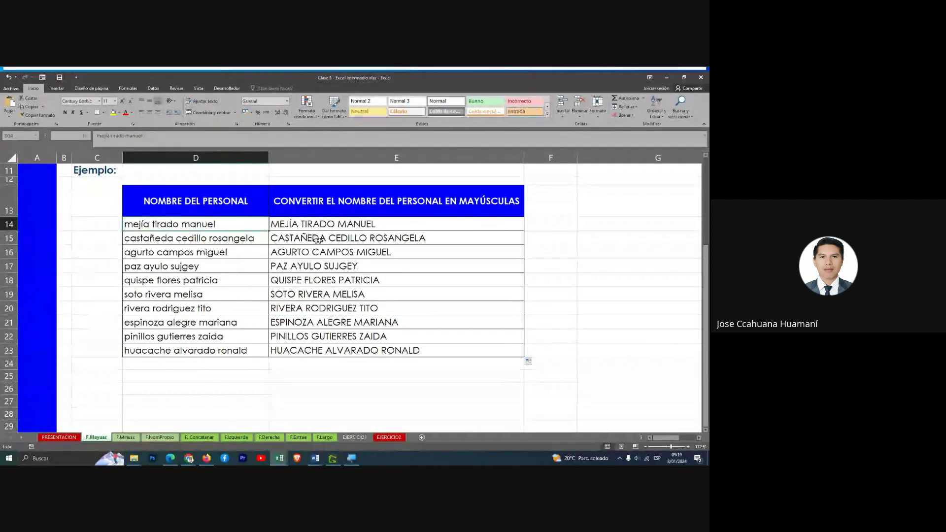
key(Right)
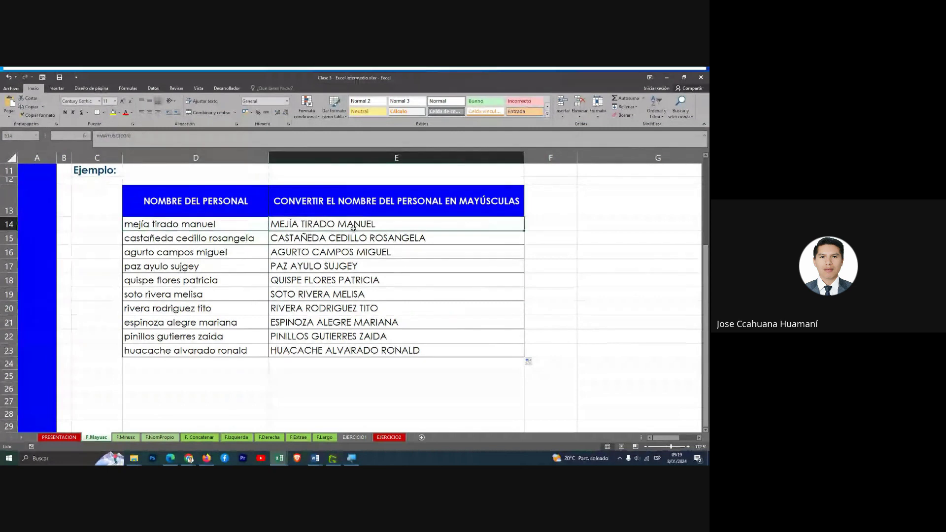
click(340, 279)
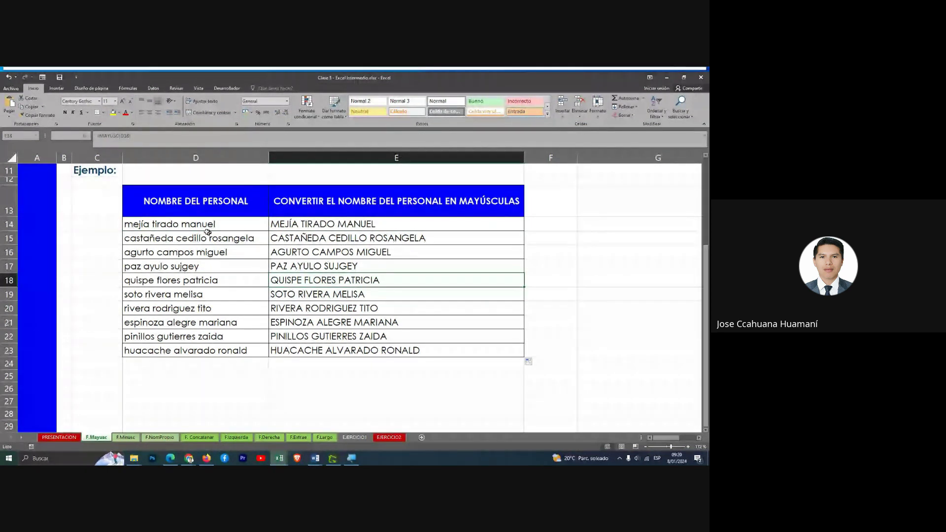
click(192, 229)
drag(192, 230, 197, 348)
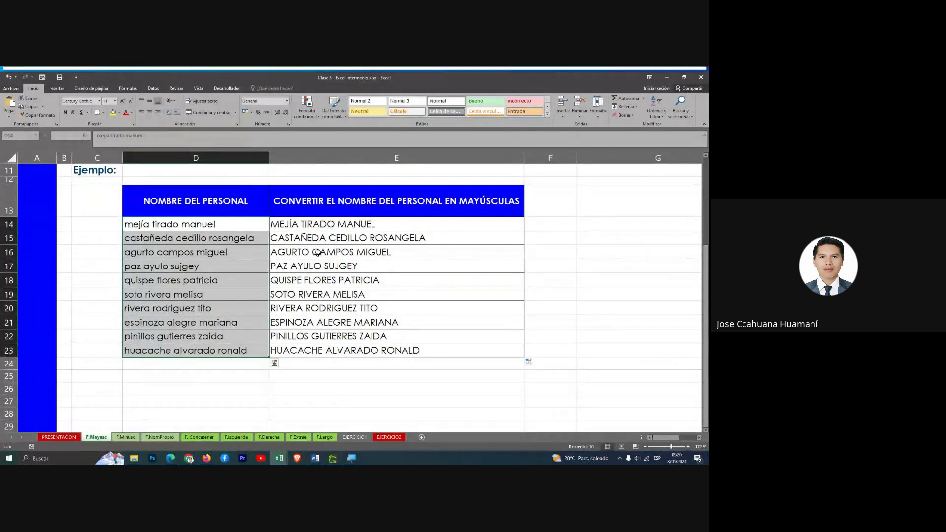
drag(339, 225, 334, 349)
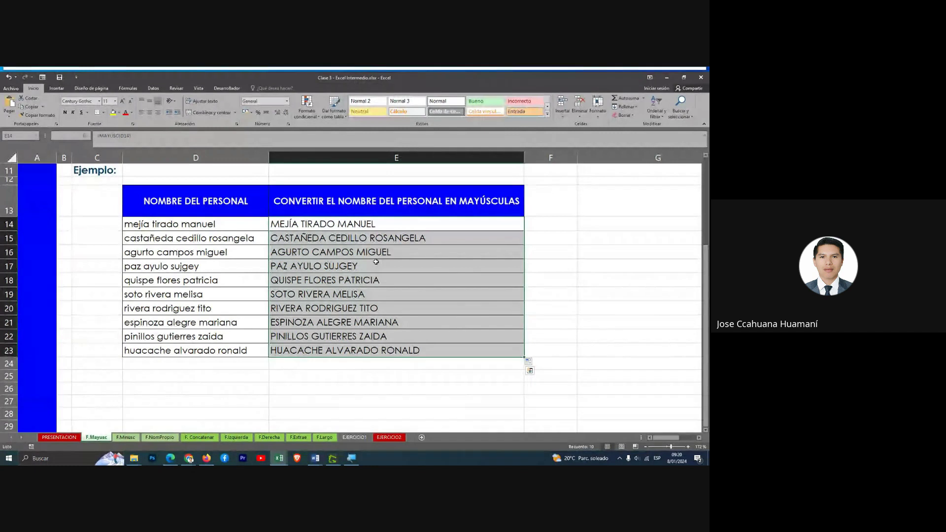
key(ctrl+c)
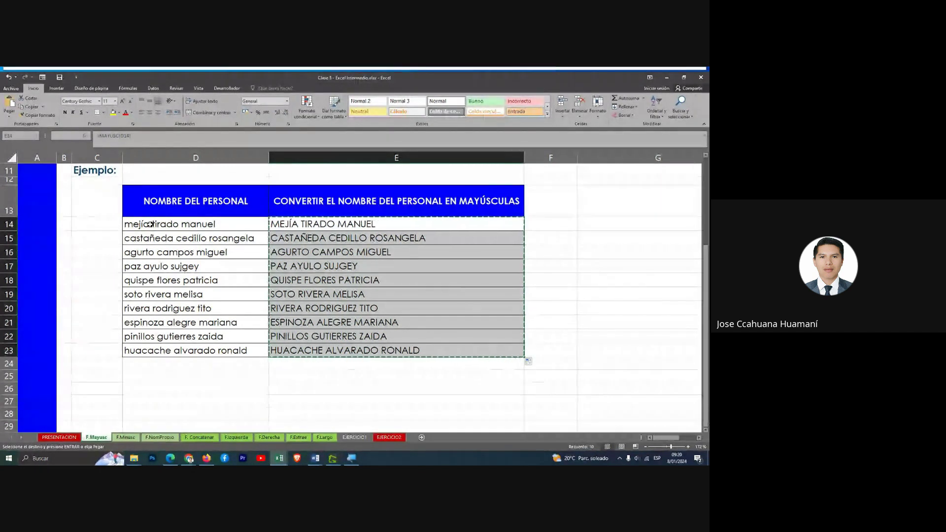
click(139, 225)
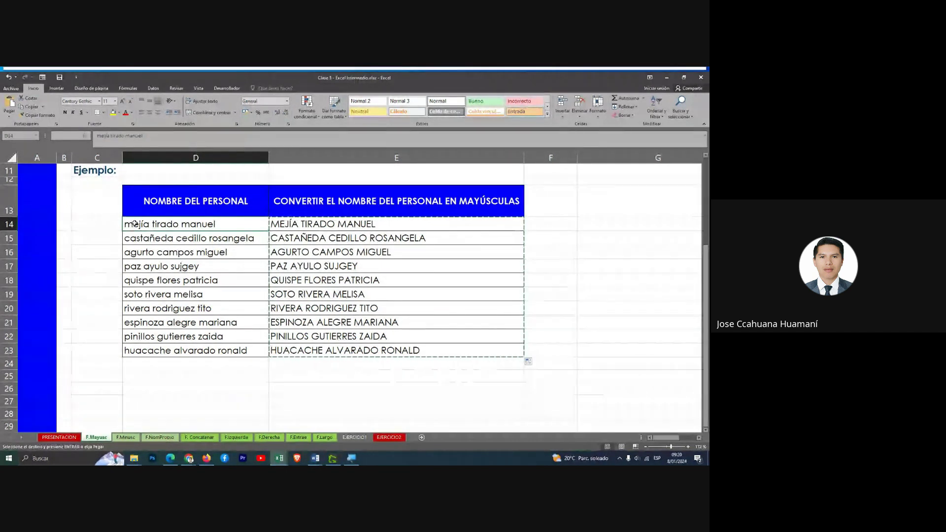
right_click(135, 226)
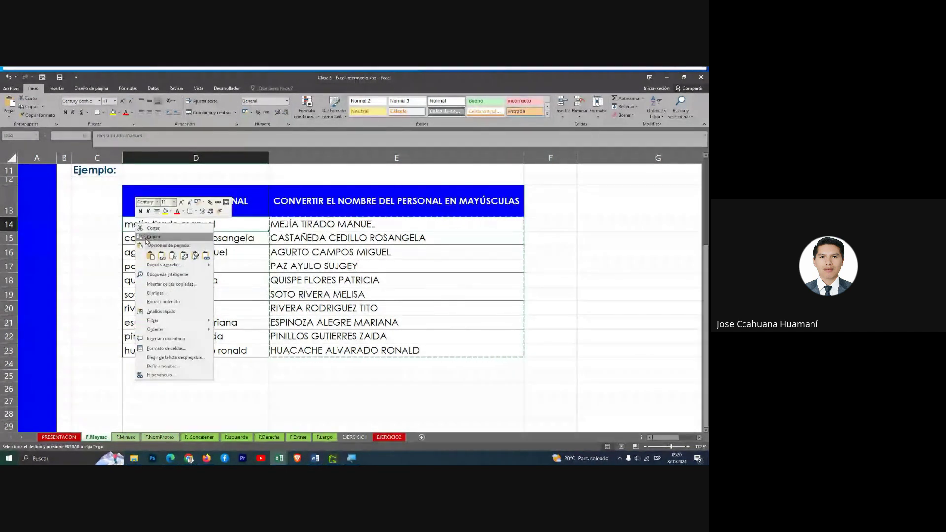
click(151, 256)
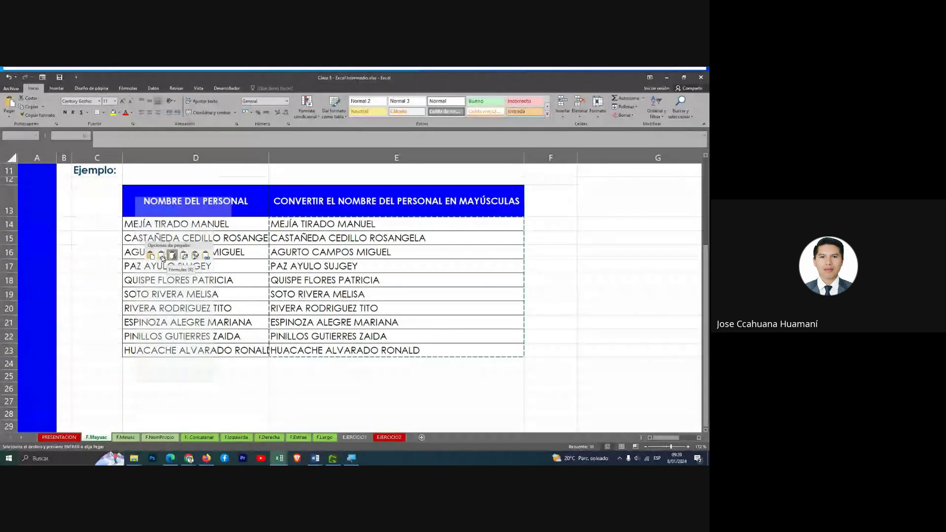
click(162, 256)
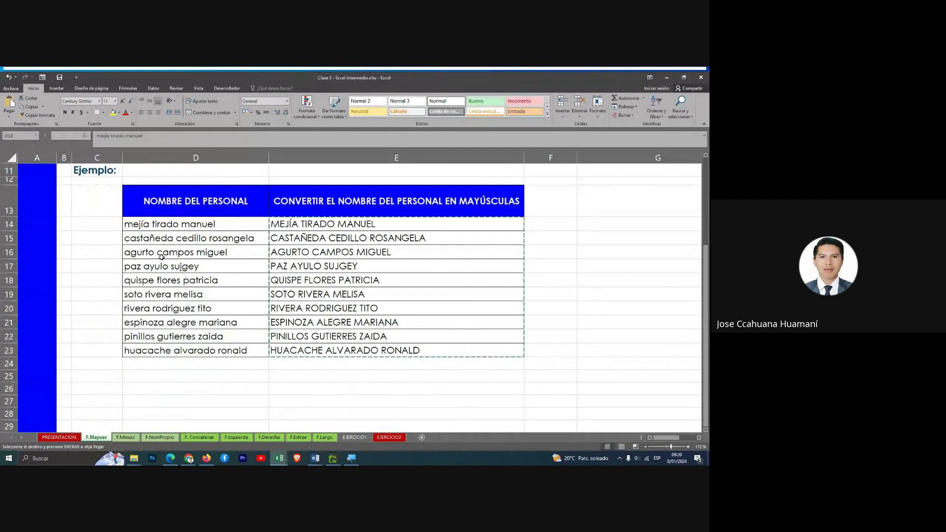
key(Escape)
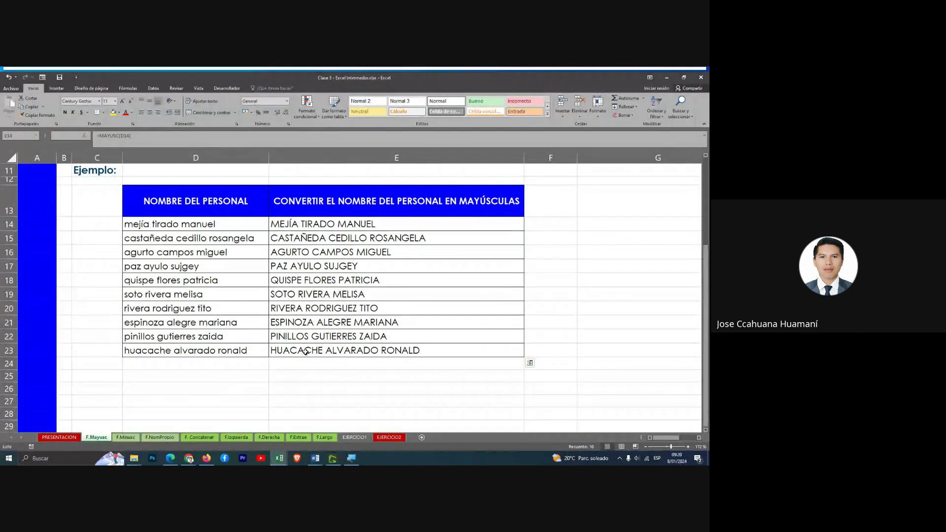
click(173, 224)
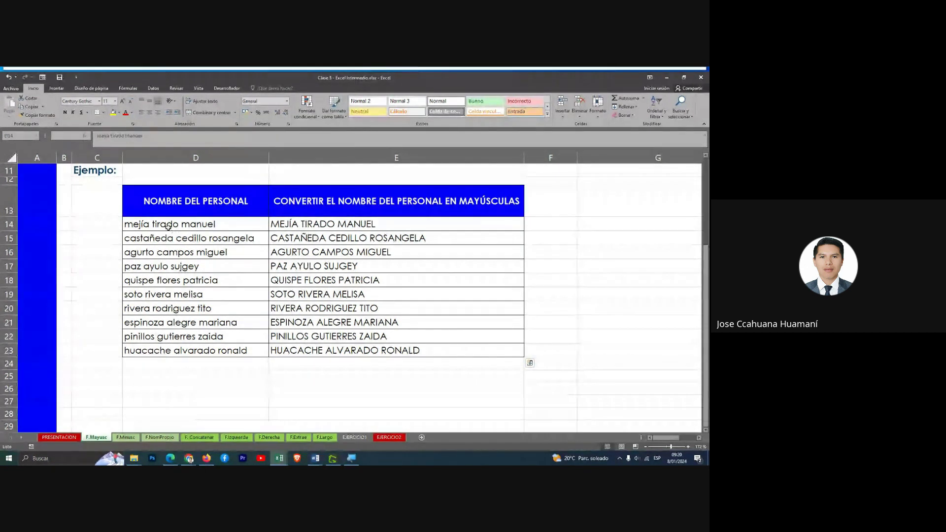
right_click(173, 224)
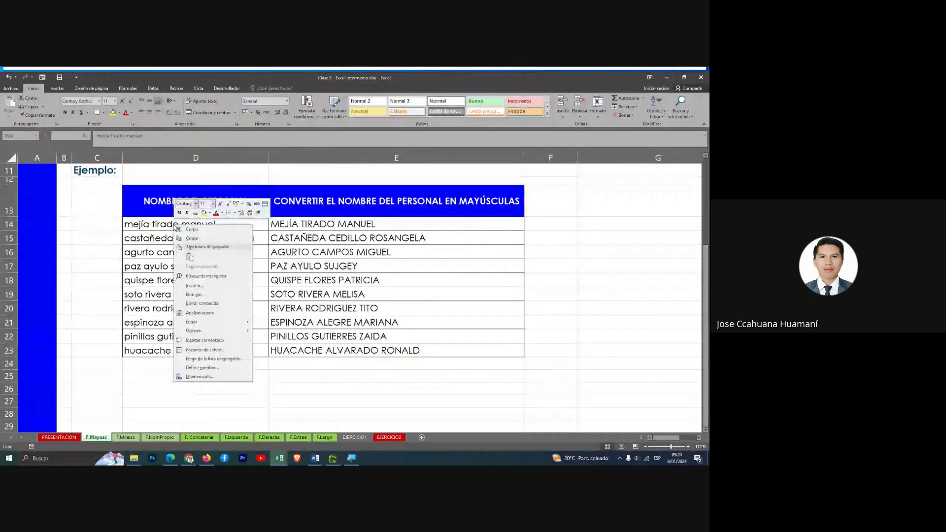
click(149, 230)
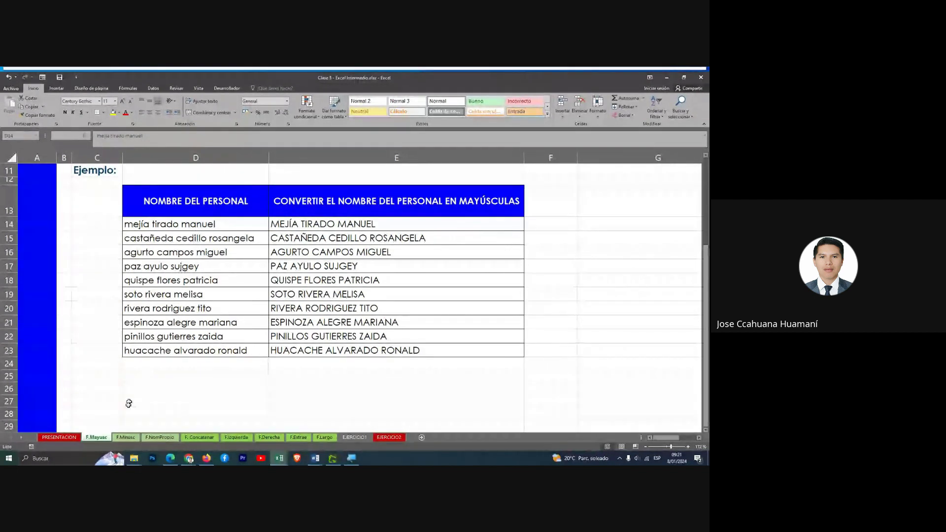
Step: Switch to the F.Minusc sheet and apply Middle Align to the lowercase column's header cell
click(126, 438)
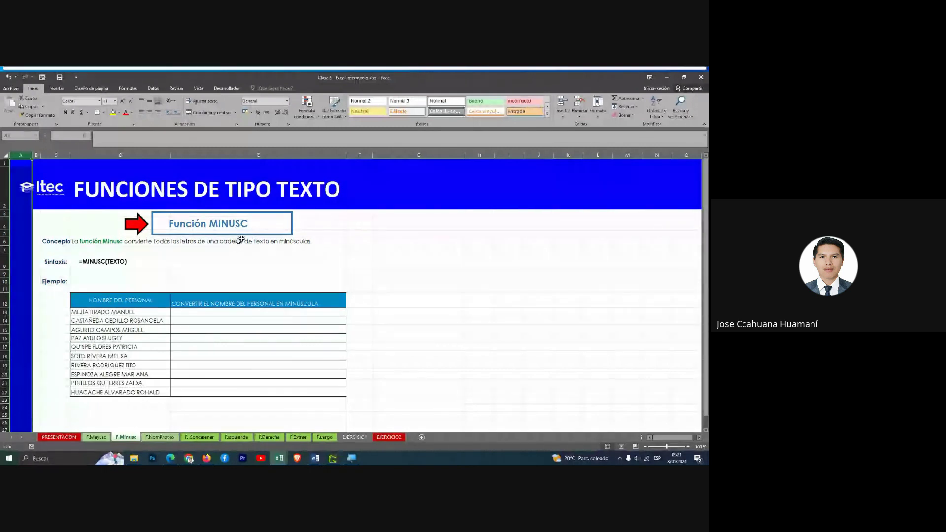
click(205, 322)
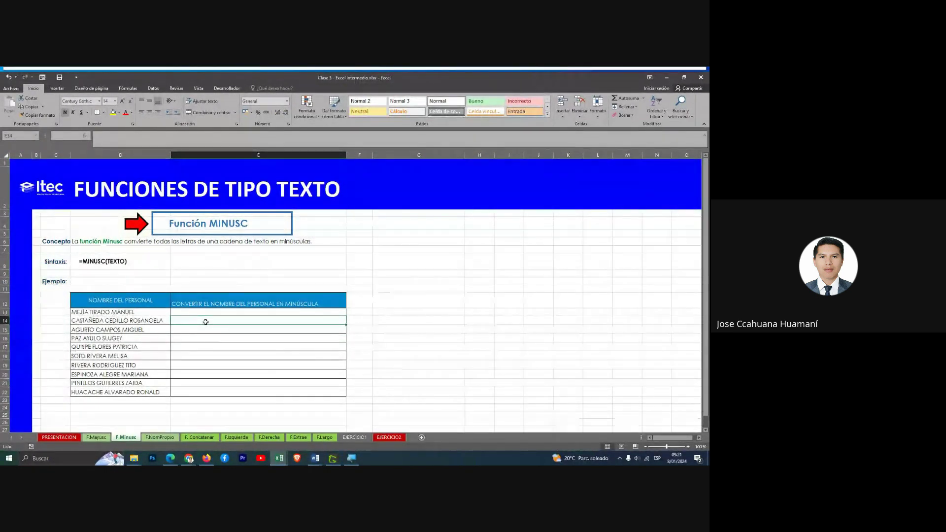
click(207, 300)
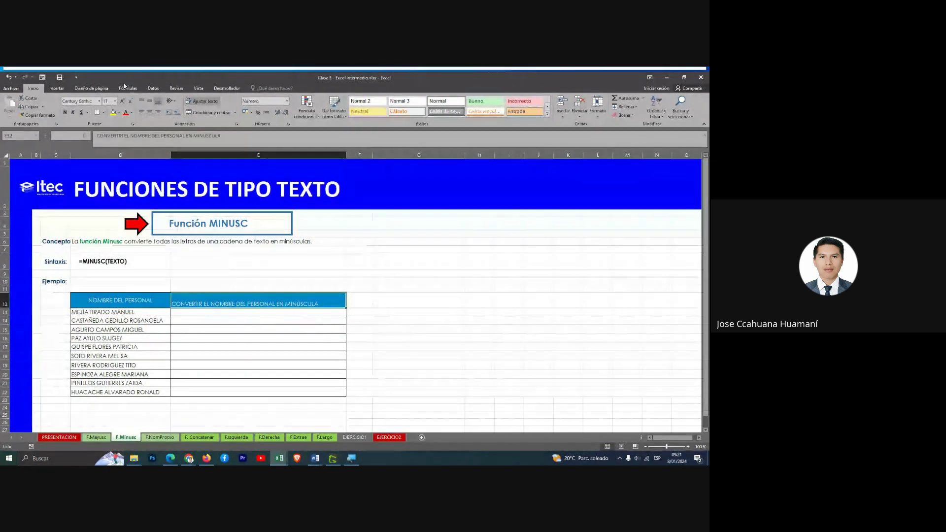
click(149, 102)
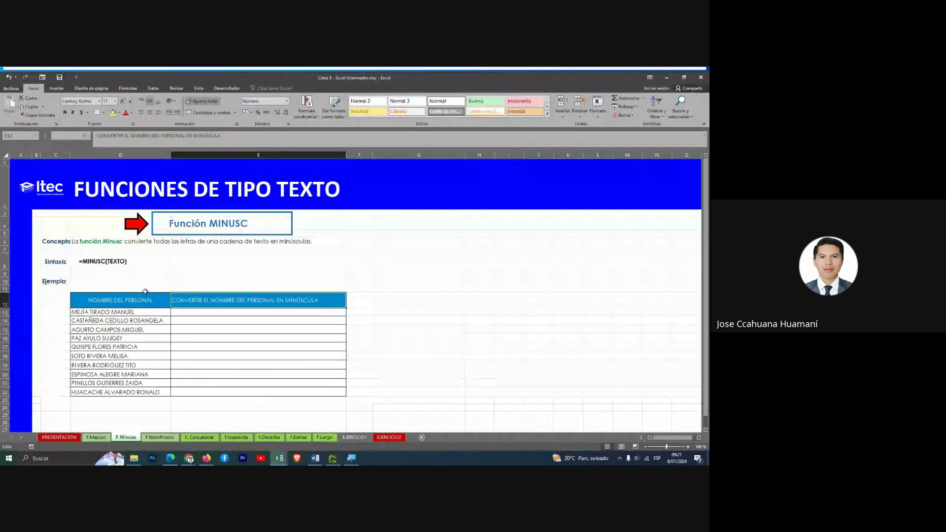
Step: Select the ten staff names in column D, then pick cell E13 for the first result
click(132, 303)
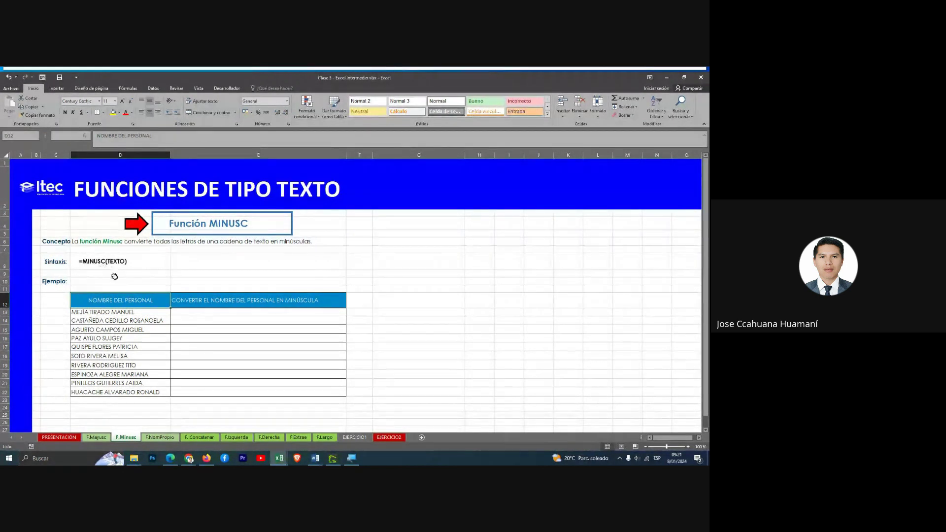
click(140, 312)
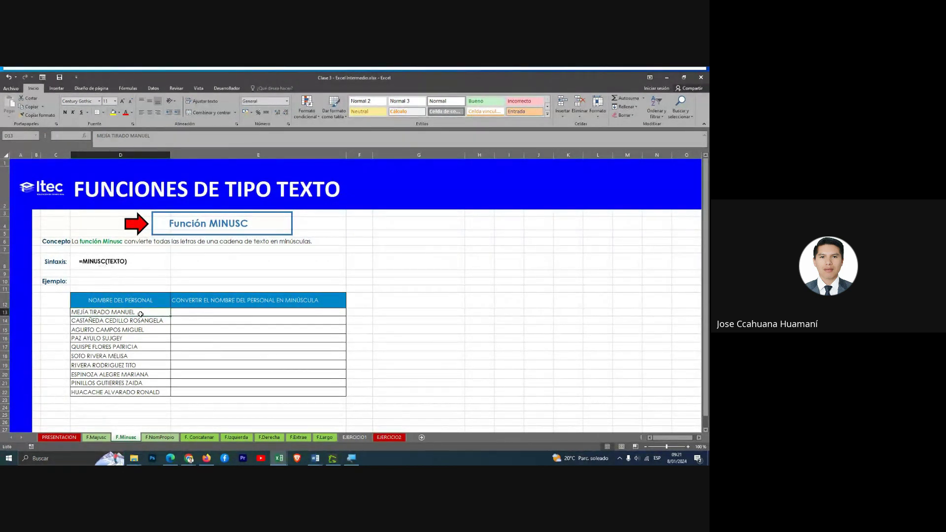
drag(140, 314, 141, 390)
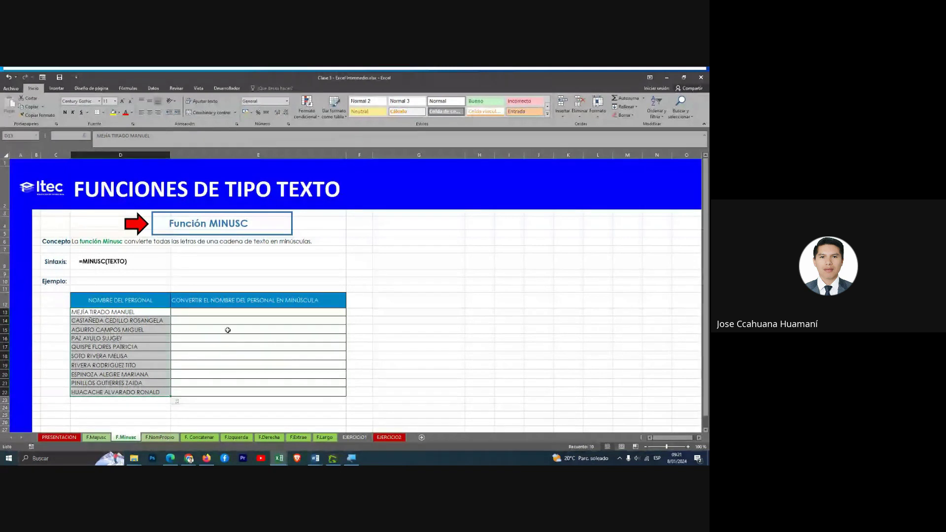
click(215, 311)
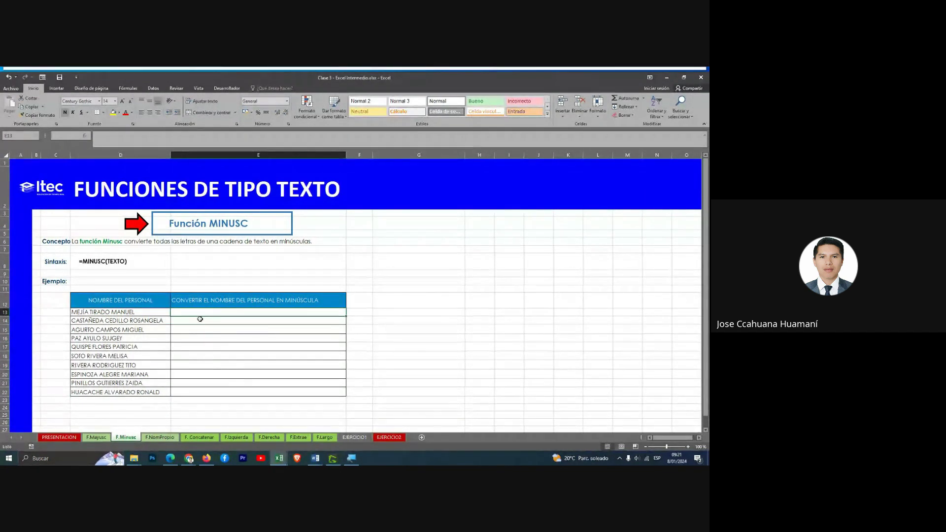
Step: Enter =MINUSC(D13) in cell E13 to lowercase the first staff name
text(=)
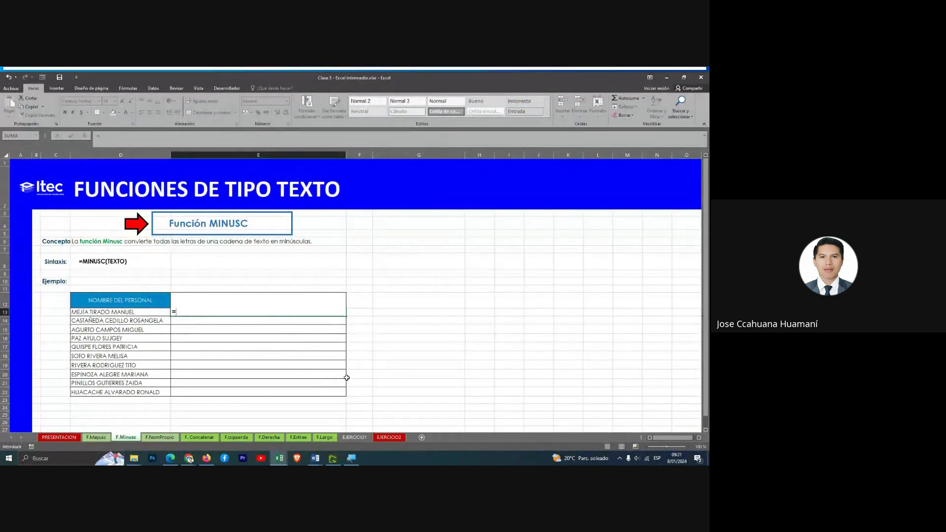
text(mi)
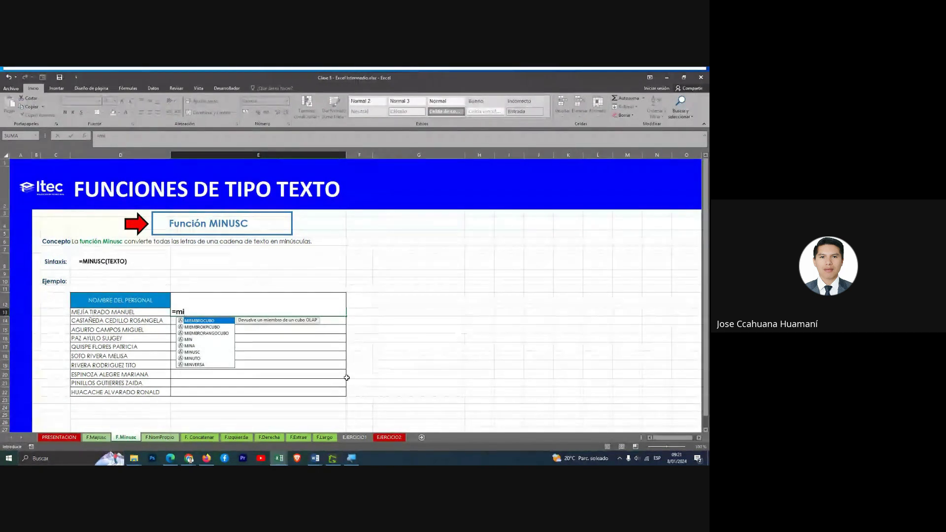
text(nus)
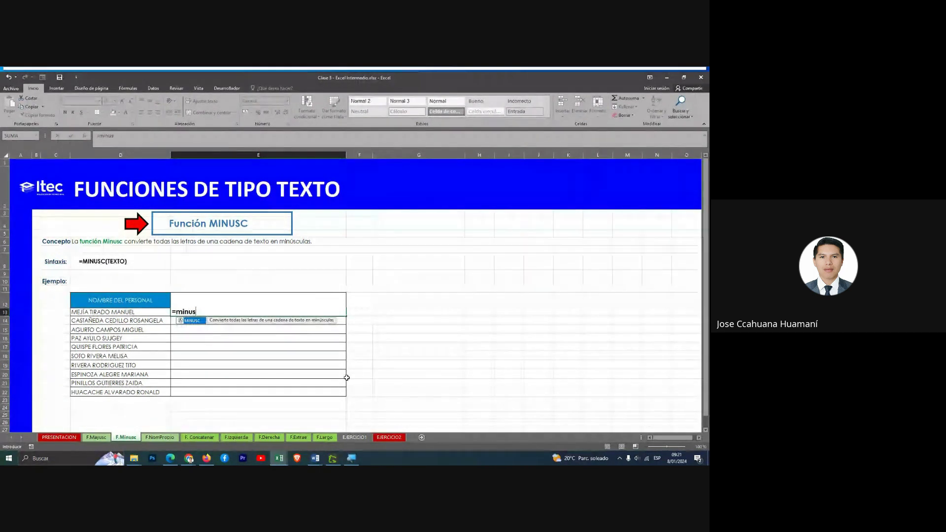
key(Escape)
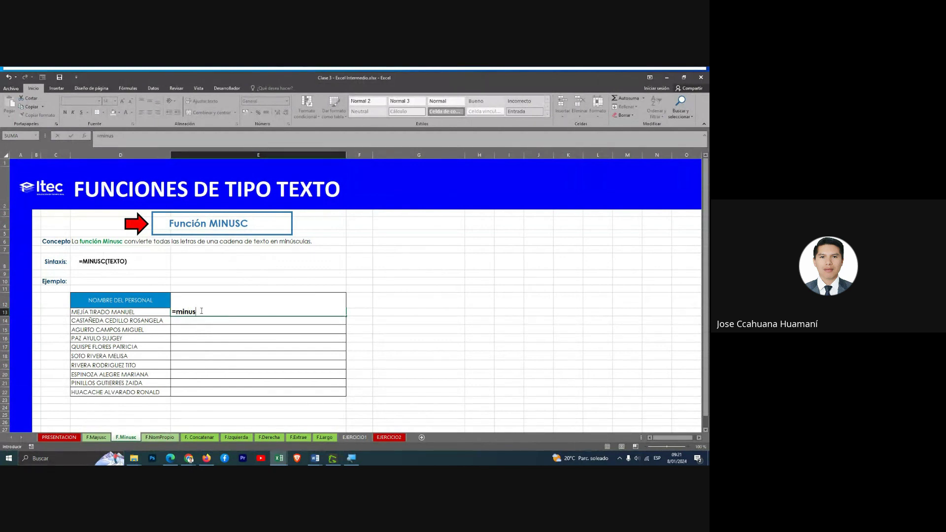
key(BackSpace)
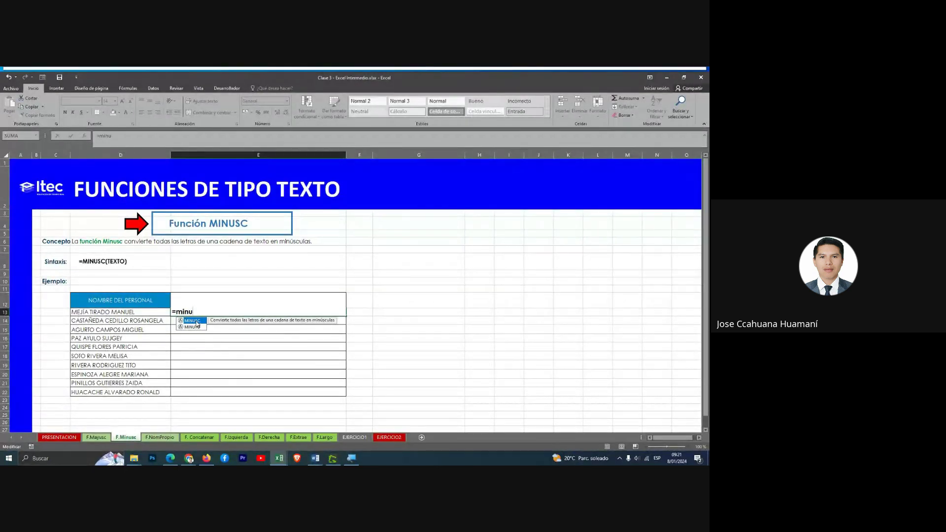
double_click(196, 321)
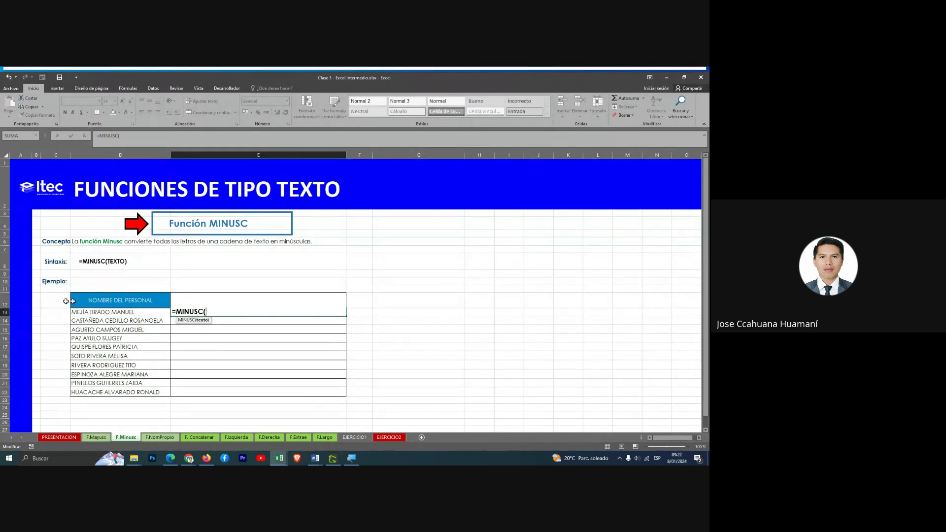
click(117, 312)
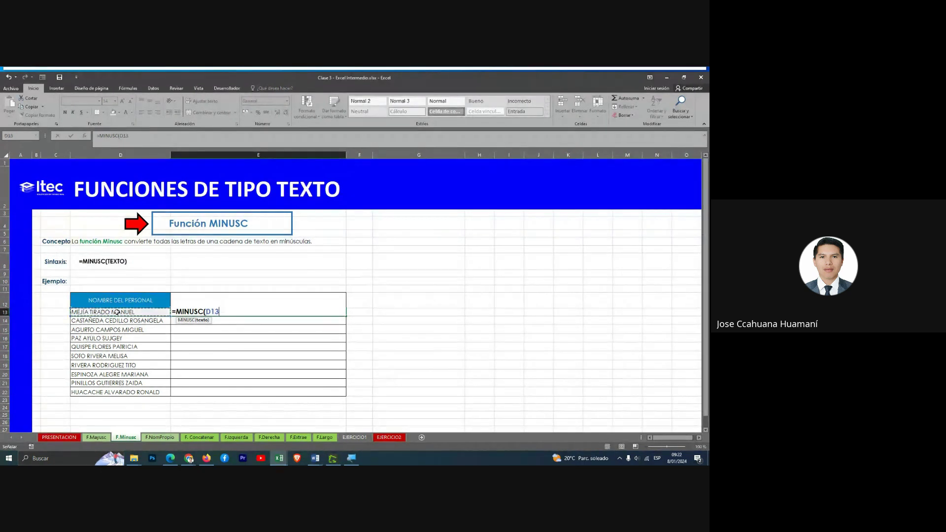
click(250, 312)
key(Return)
Step: Copy the MINUSC formula down to E22 and compare results with the original names
click(247, 314)
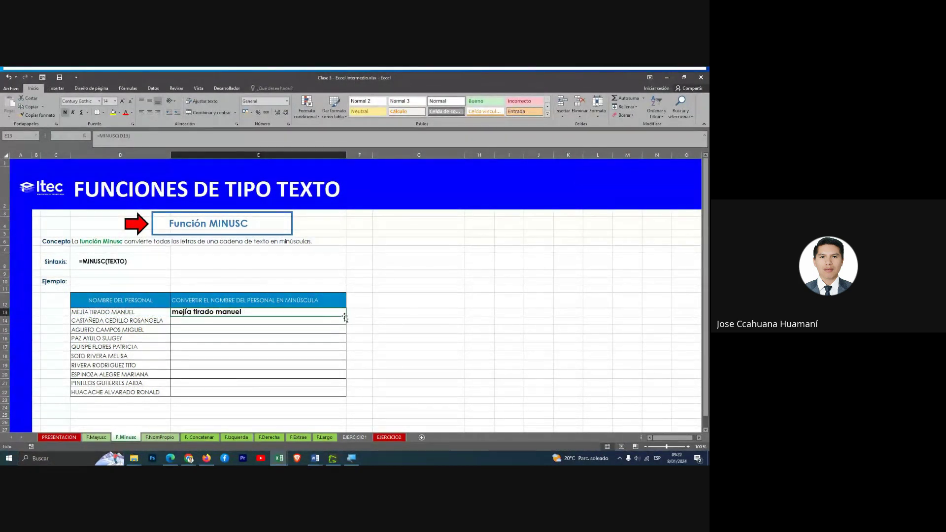
drag(346, 316, 348, 395)
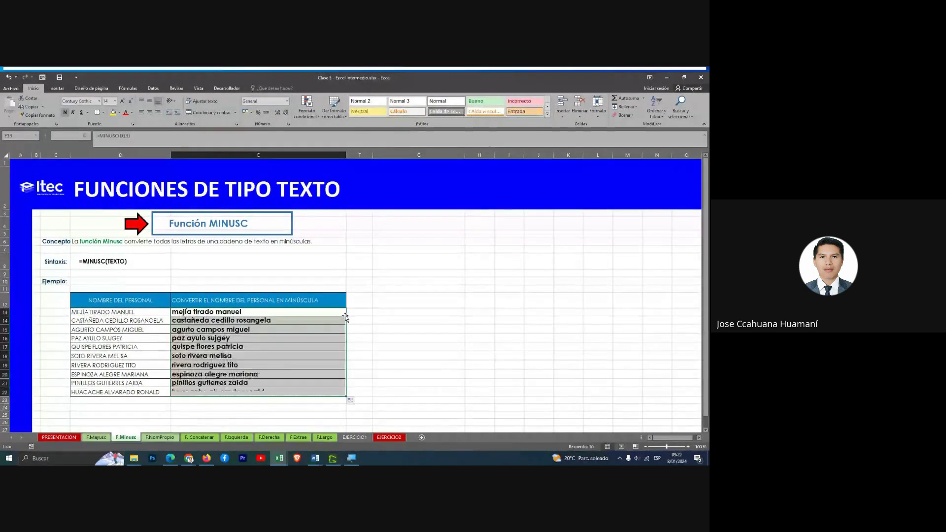
click(196, 353)
click(190, 338)
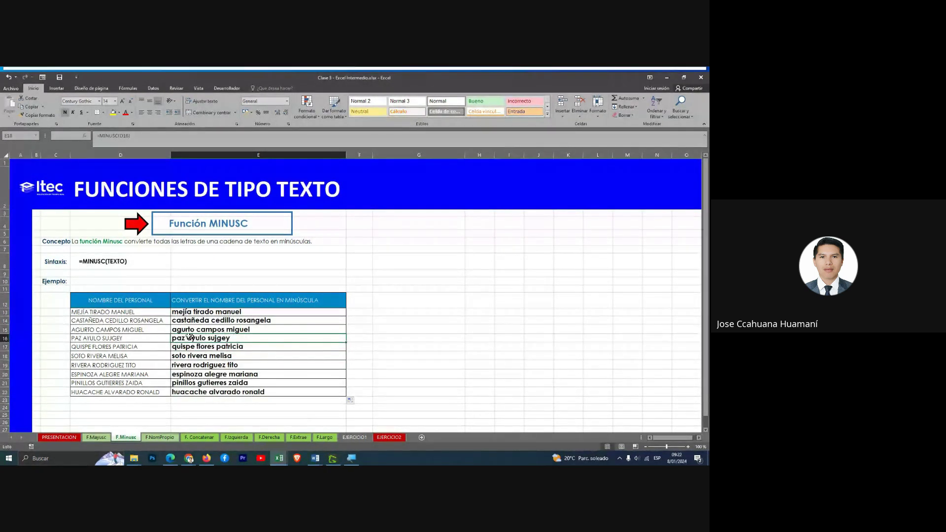
click(132, 313)
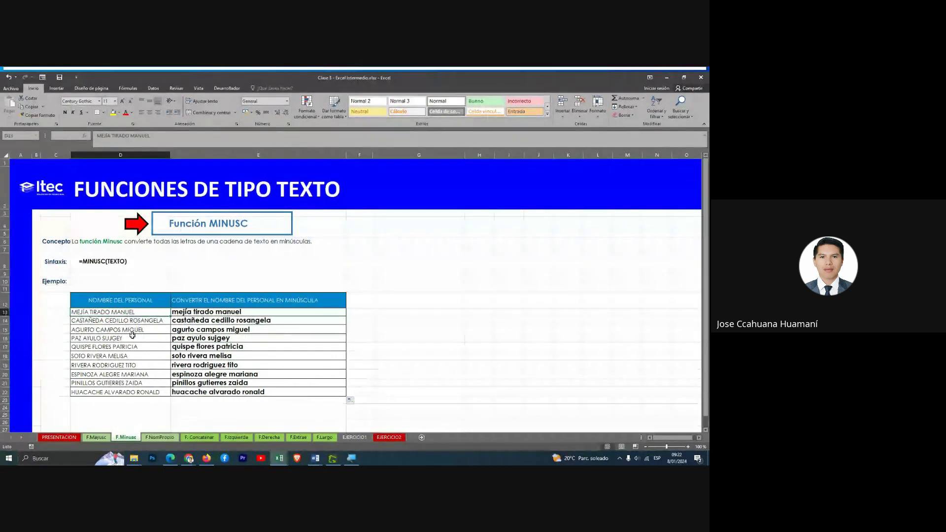
click(132, 365)
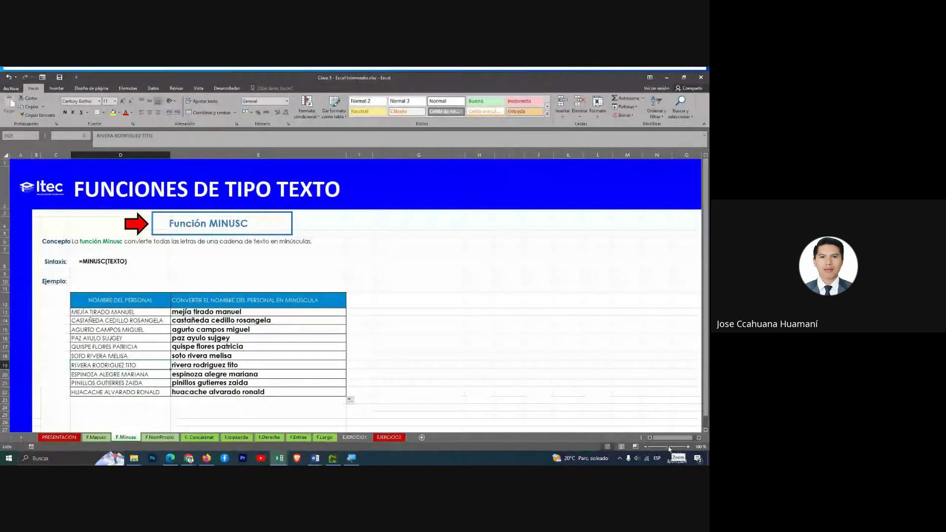
scroll(589, 439, up, 1)
scroll(349, 362, down, 1)
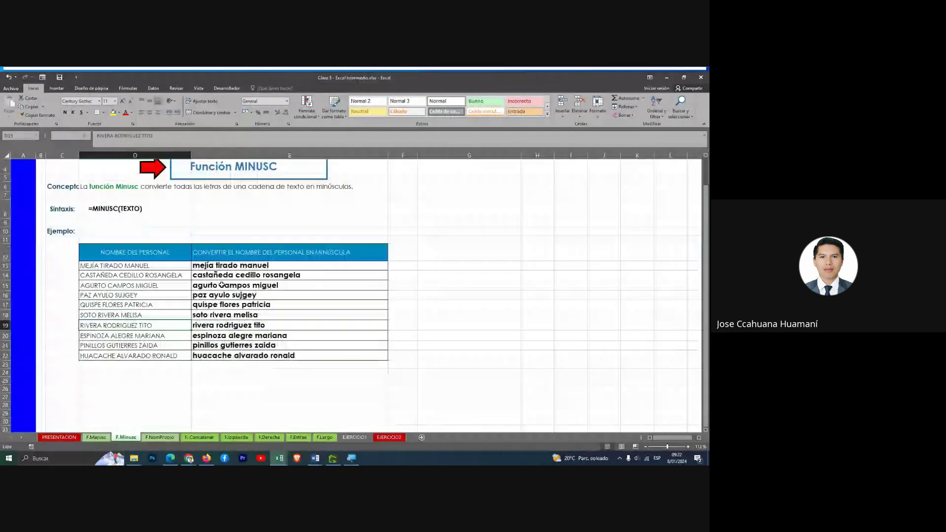
drag(237, 275, 239, 355)
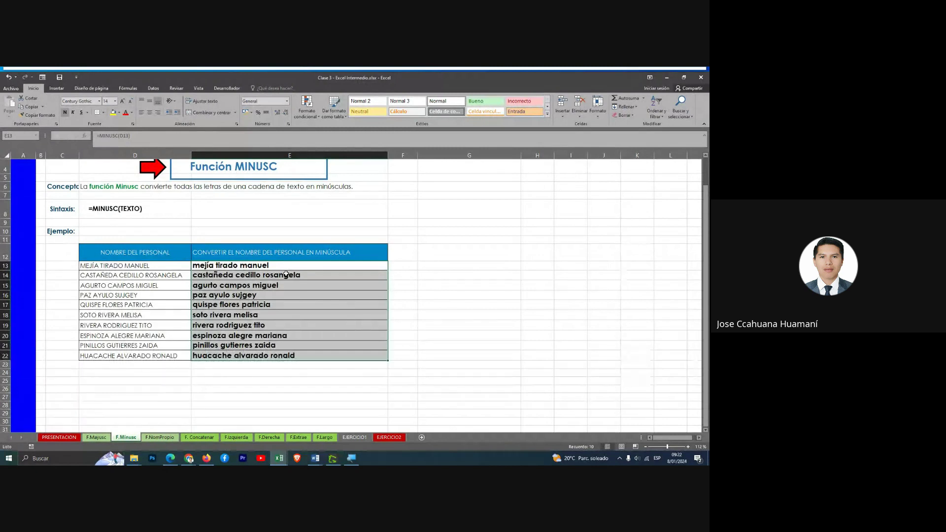
Step: Copy the ten lowercase results in E13:E22
click(178, 262)
click(219, 266)
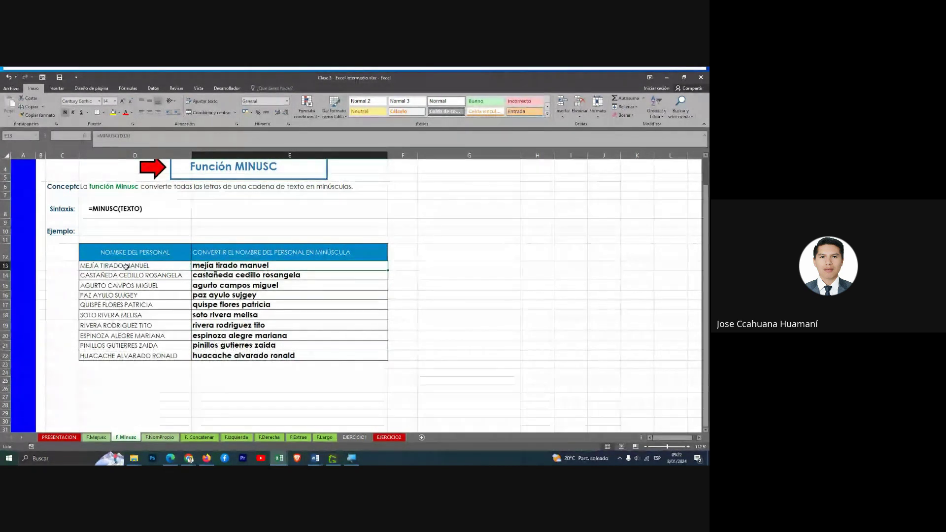
mouse_move(160, 267)
mouse_down()
mouse_move(129, 276)
mouse_move(122, 355)
mouse_up()
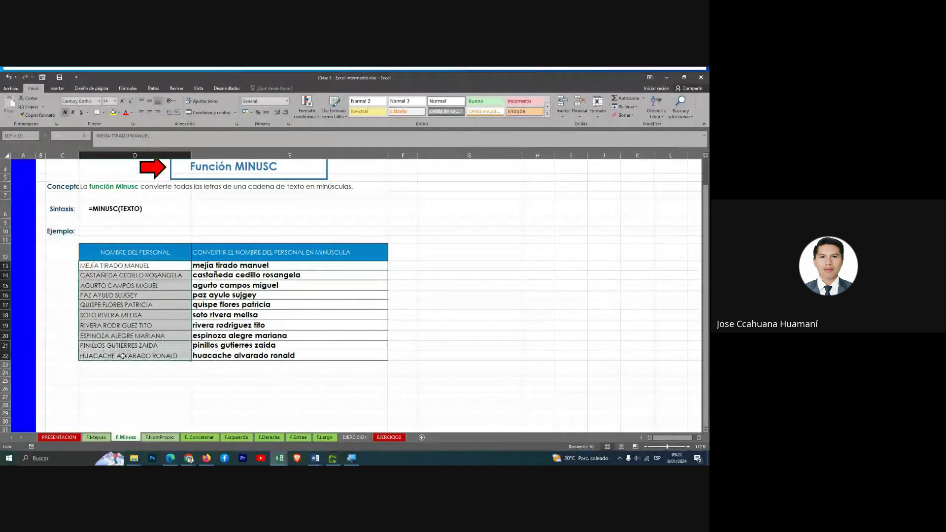
click(215, 266)
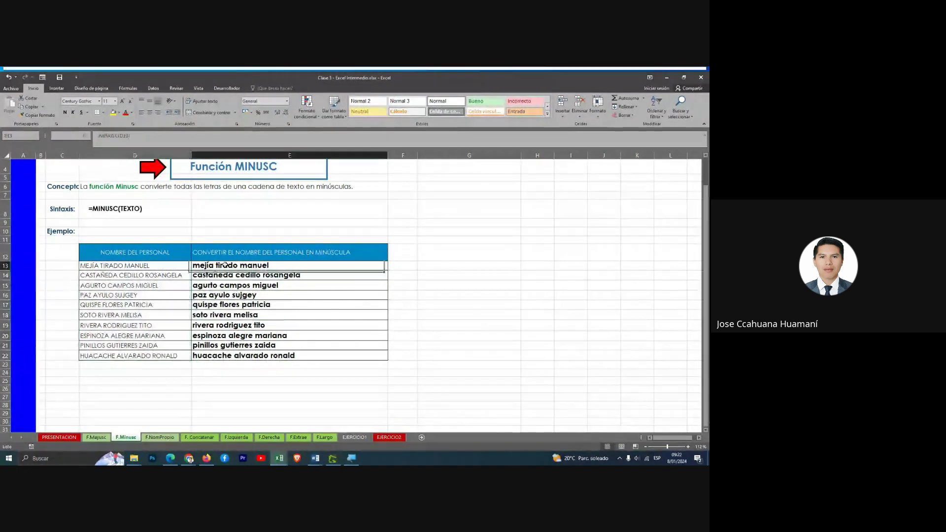
drag(214, 266, 216, 355)
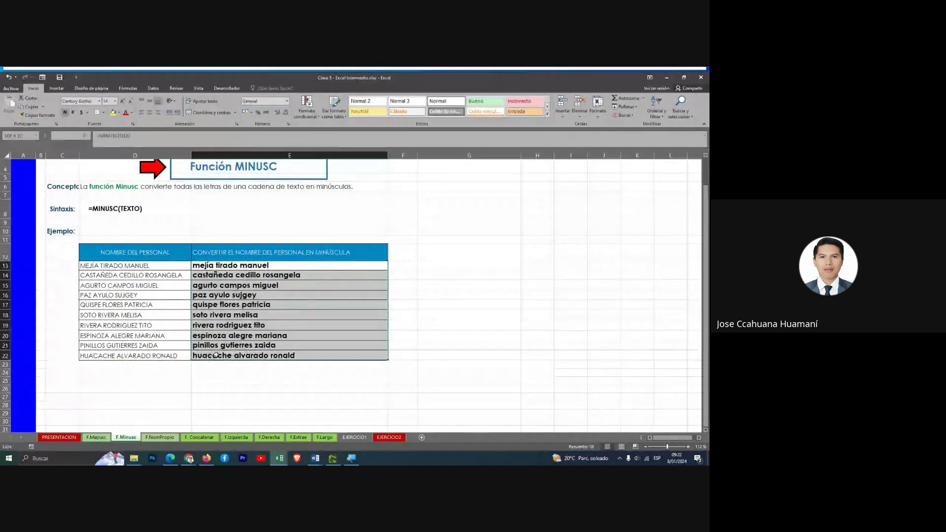
key(ctrl+c)
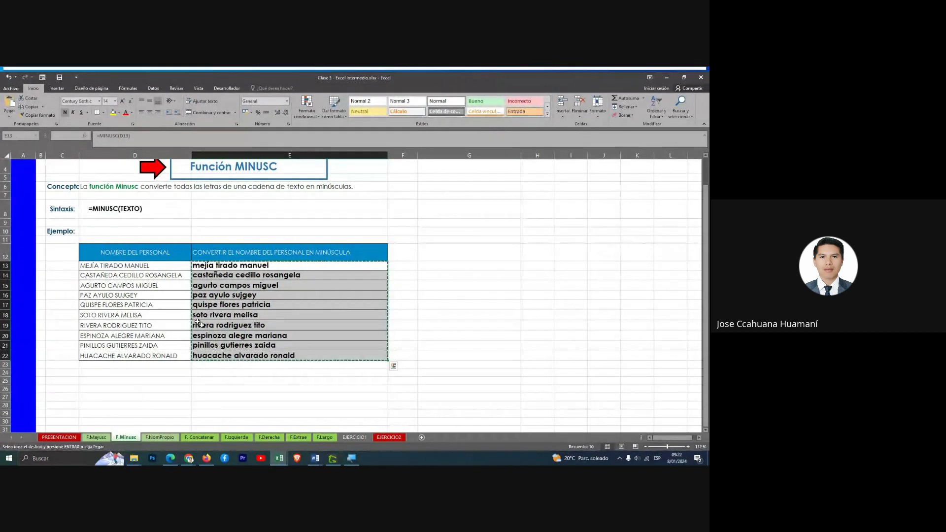
Step: Try pasting them as values over column D's names, then cancel and clear the copy marquee
click(110, 266)
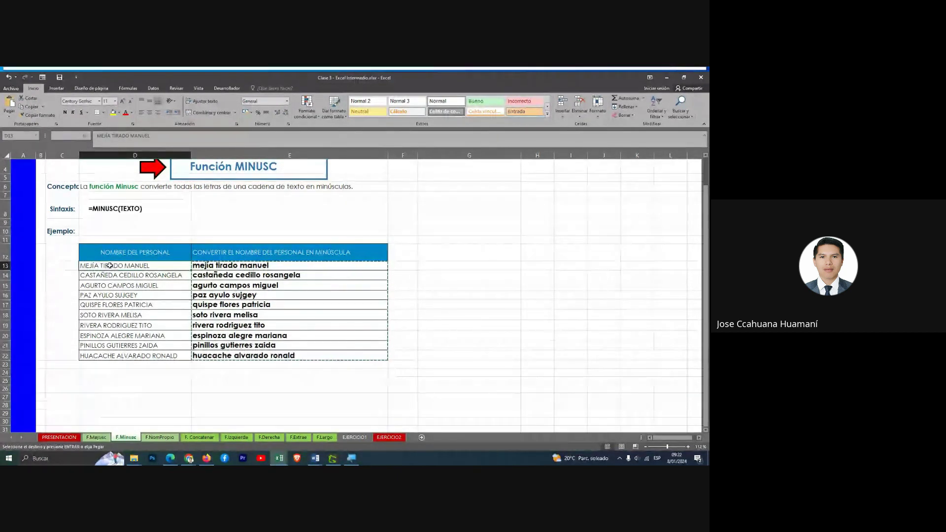
right_click(110, 266)
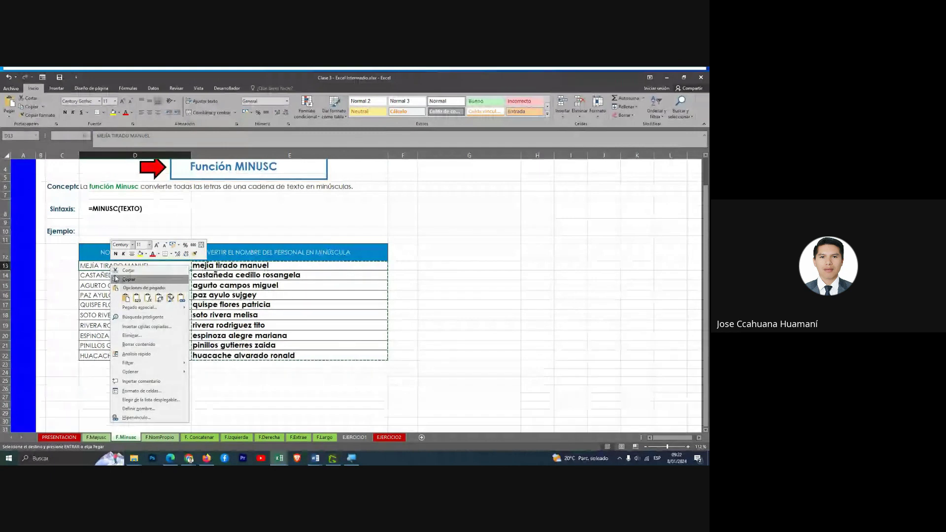
click(136, 298)
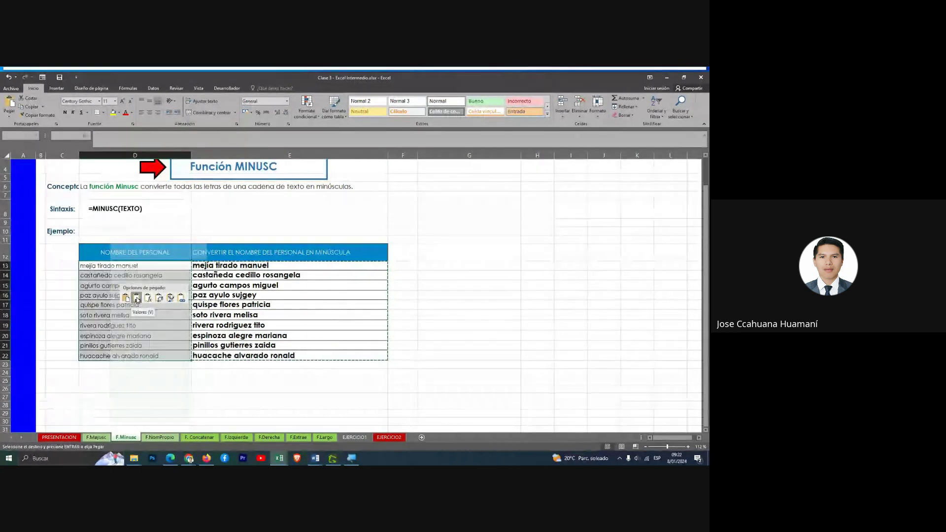
click(236, 213)
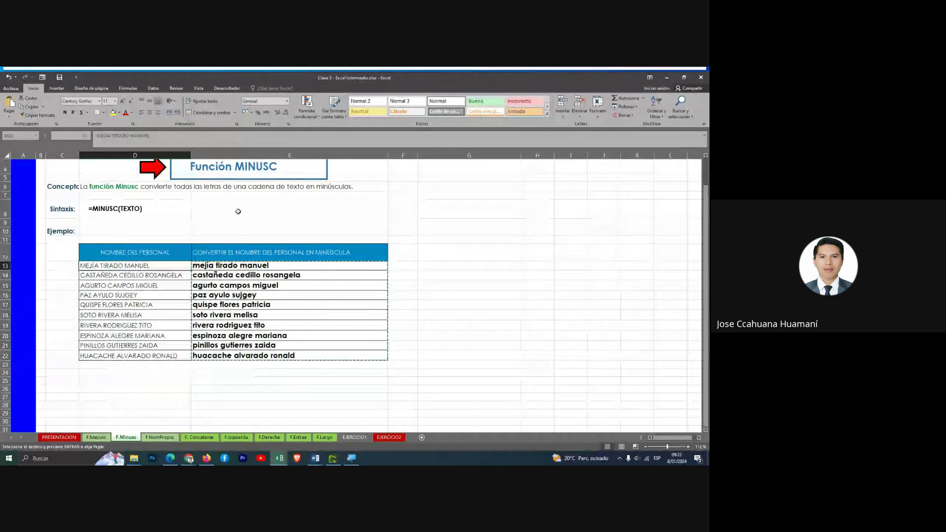
key(Escape)
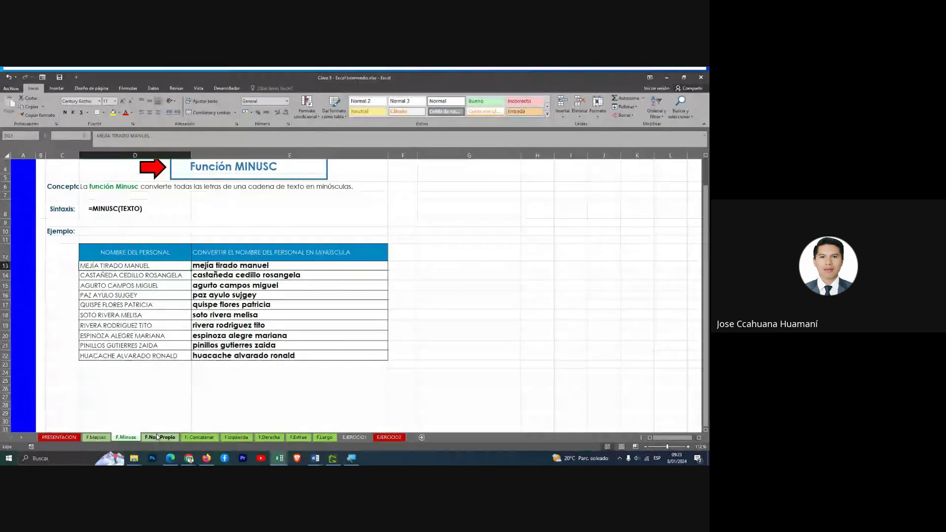
Step: Open the F.NomPropio sheet, zoom to about 142%, and select the first name in D15
click(156, 438)
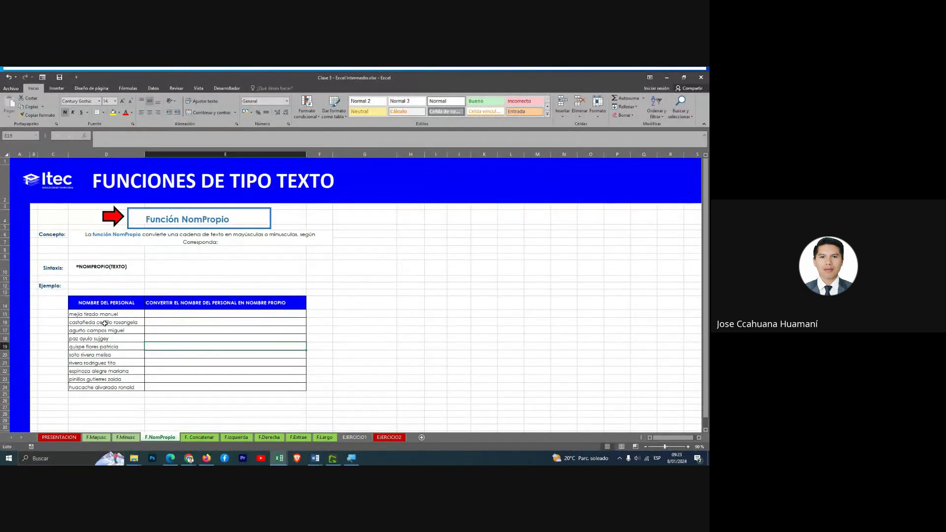
click(192, 317)
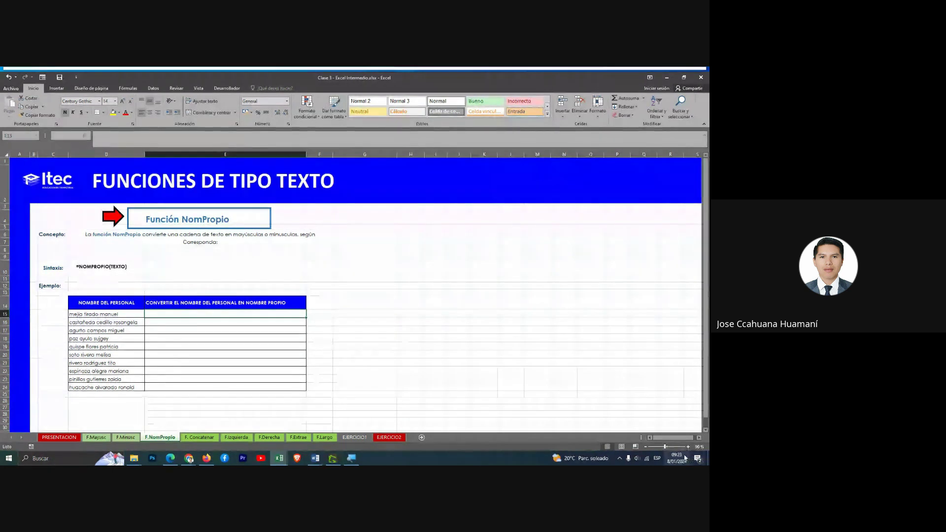
drag(664, 446, 668, 447)
scroll(318, 380, down, 2)
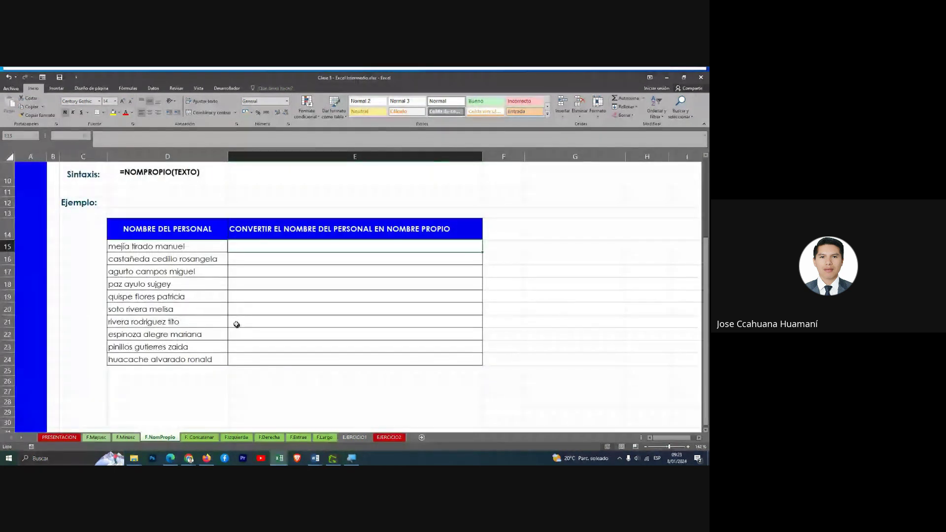
click(194, 249)
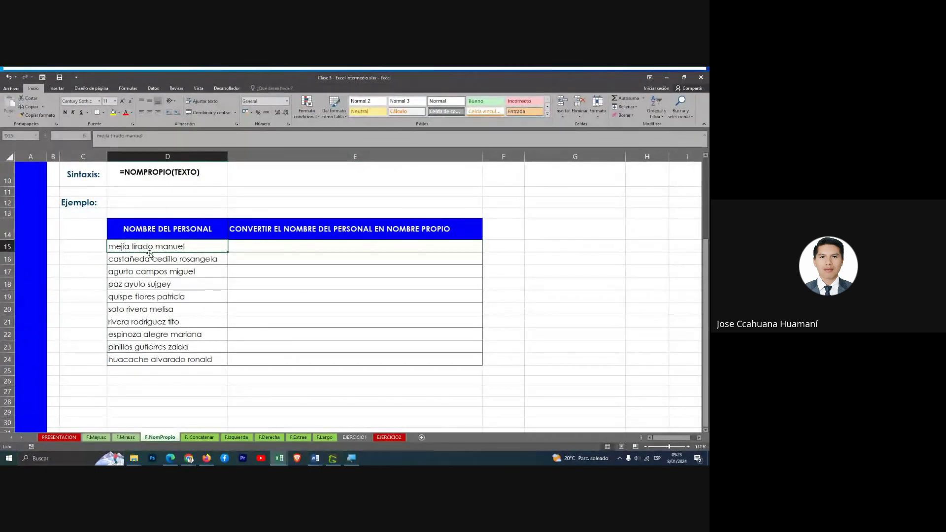
click(285, 245)
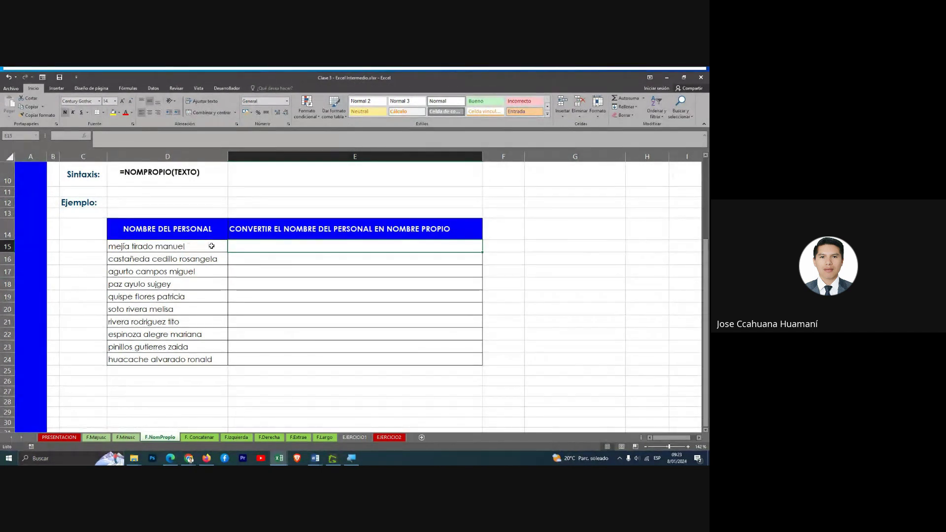
click(191, 249)
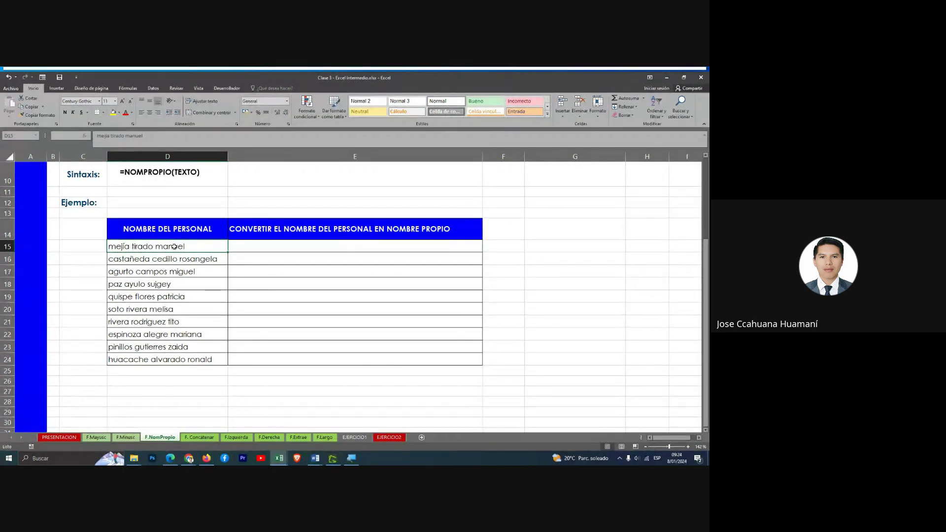
click(256, 246)
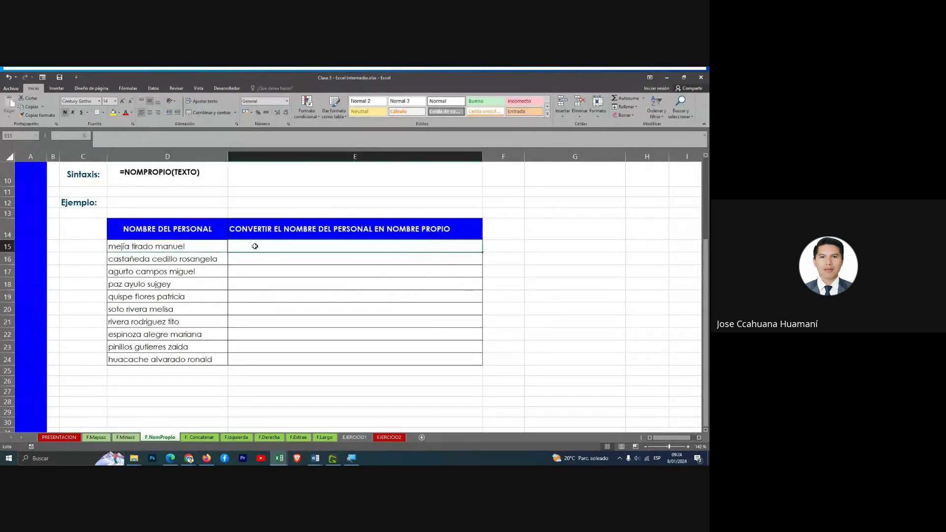
click(165, 179)
click(88, 180)
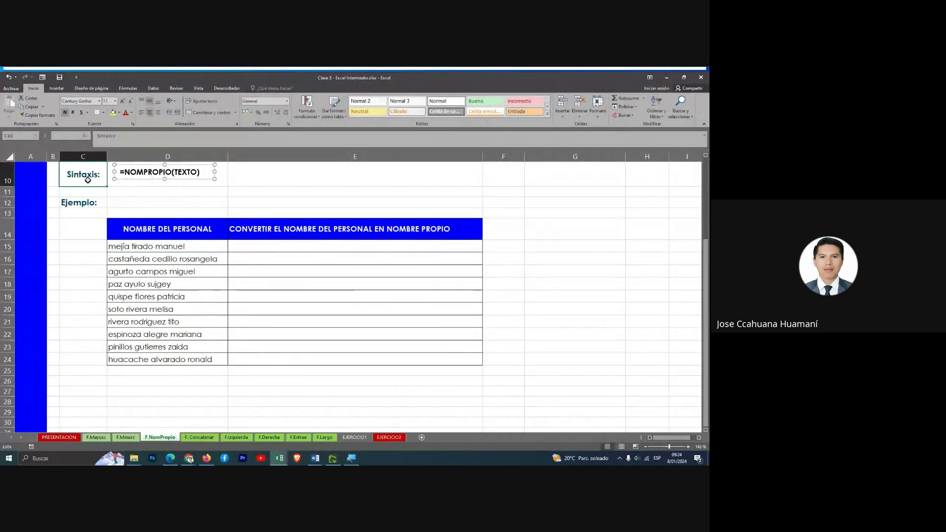
click(179, 173)
click(237, 180)
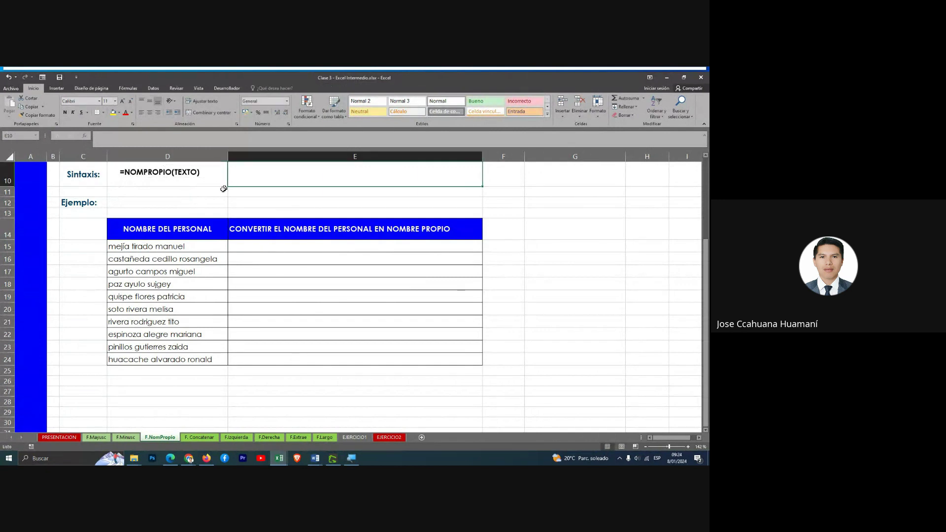
drag(200, 246, 203, 353)
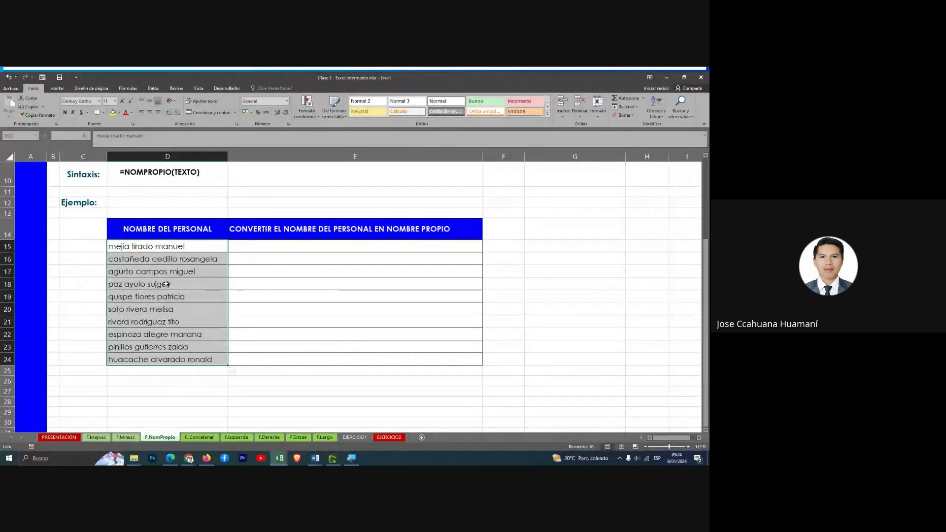
click(113, 285)
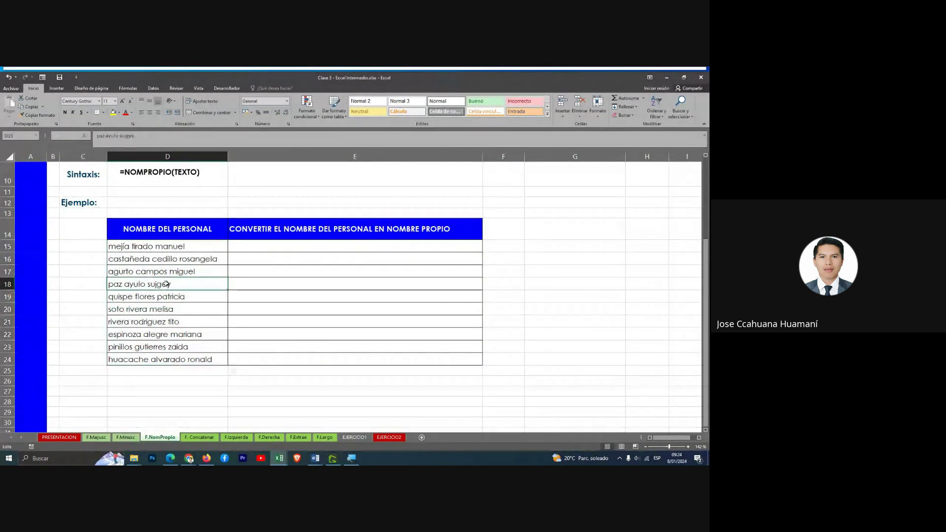
click(157, 244)
drag(158, 253, 159, 266)
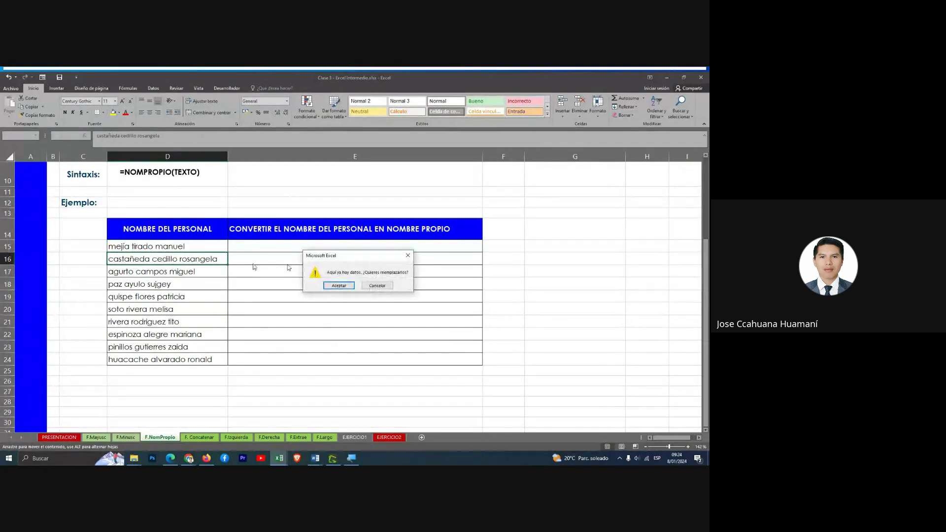
click(378, 286)
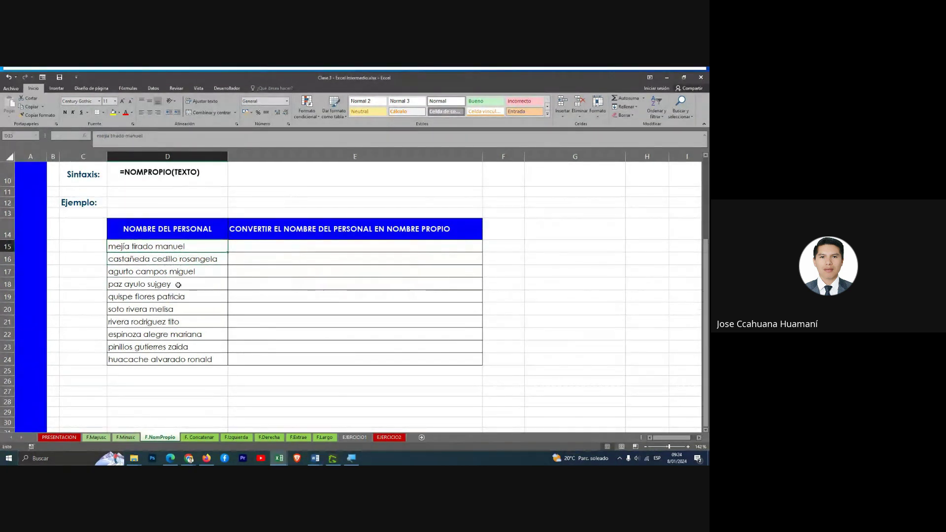
click(186, 281)
click(176, 295)
click(183, 310)
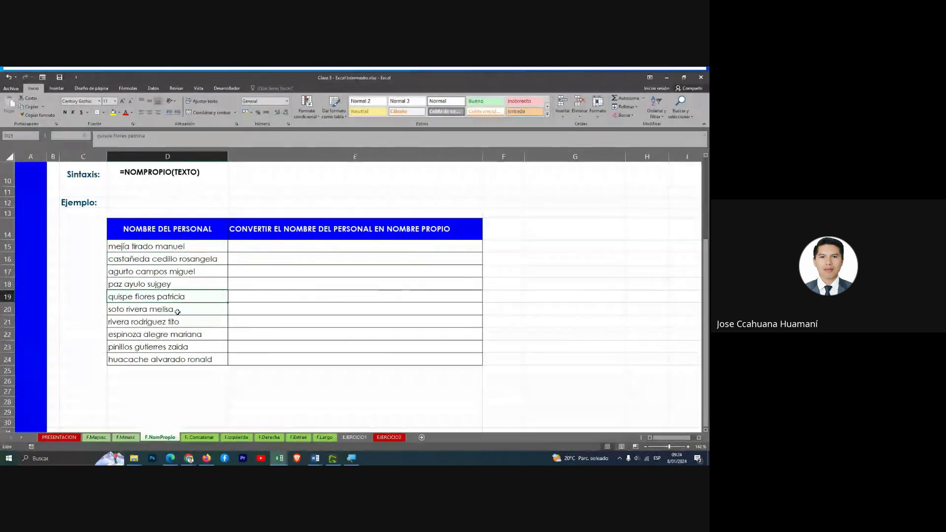
click(192, 318)
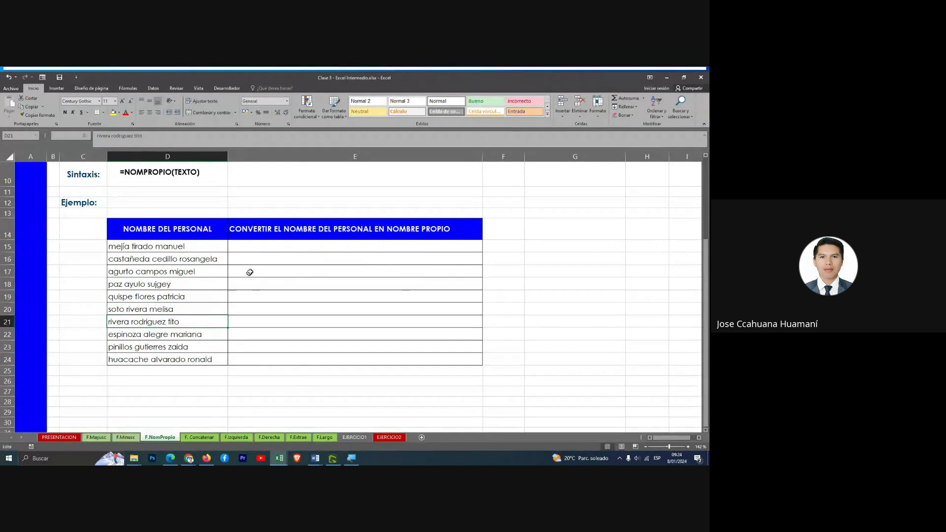
click(265, 248)
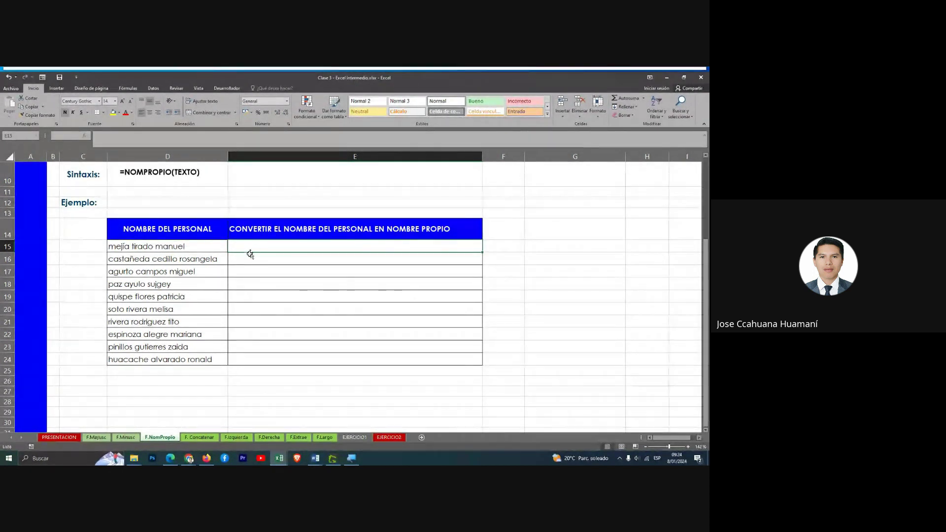
Step: Enter =NOMPROPIO(D15) in E15
text(=)
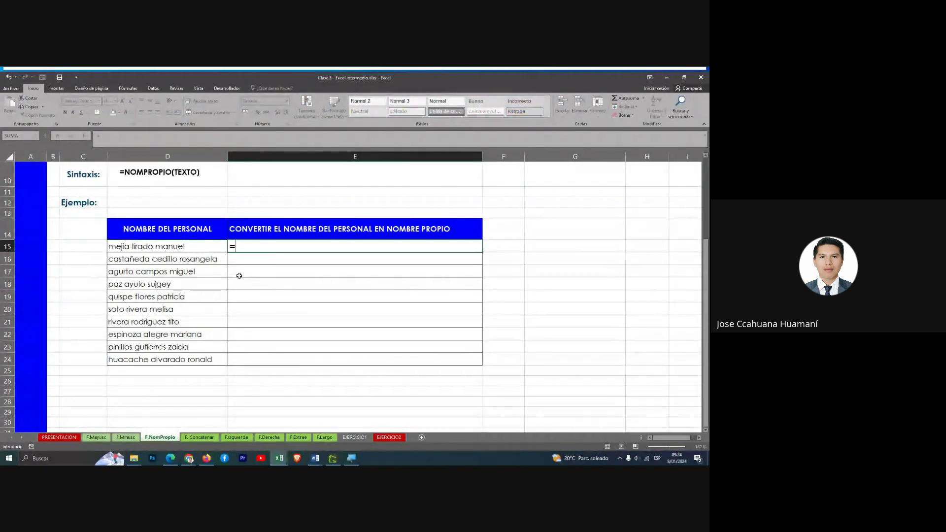
text(no)
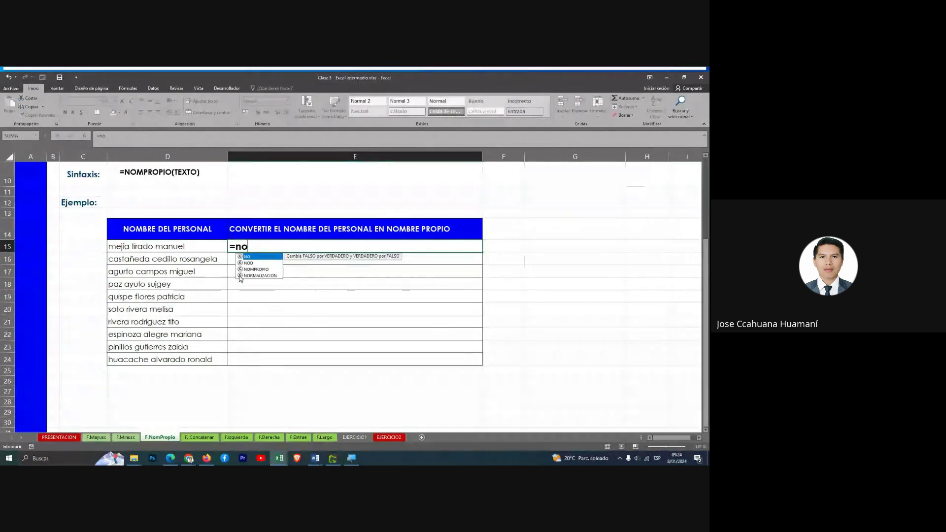
text(m)
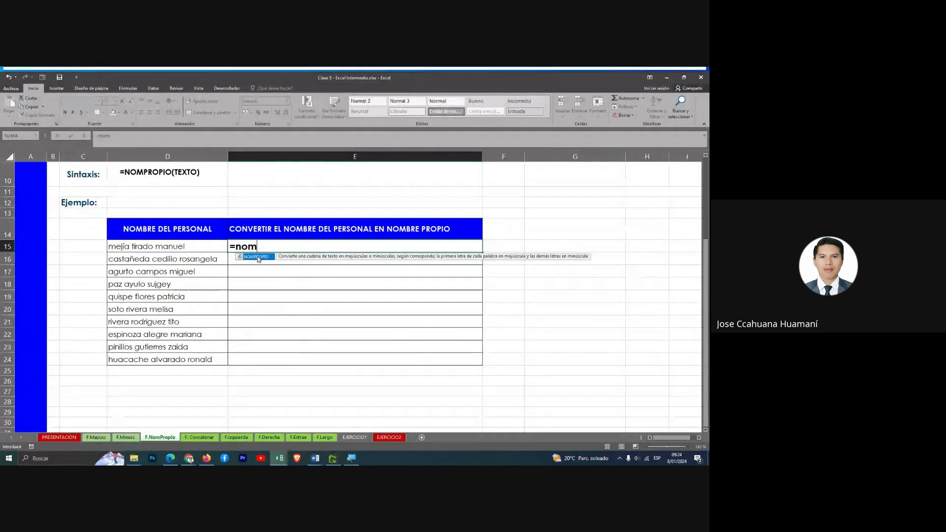
double_click(258, 257)
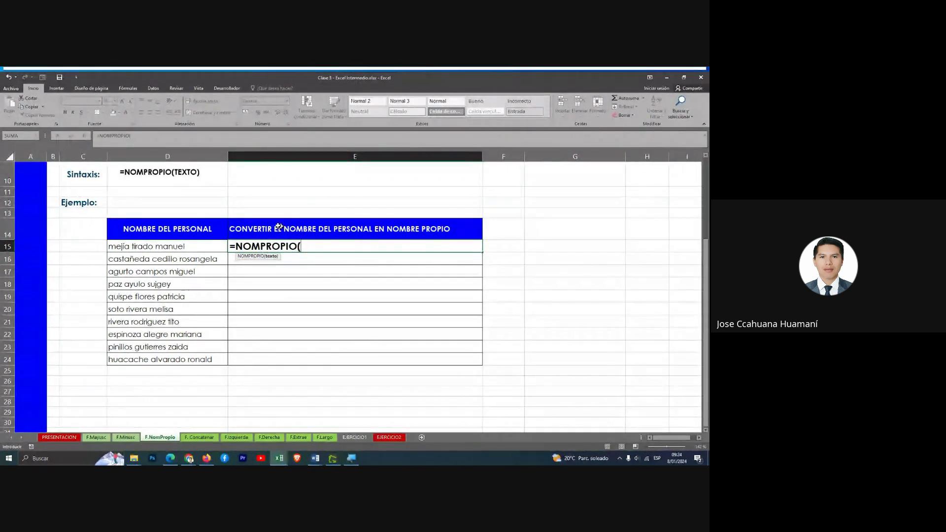
click(172, 247)
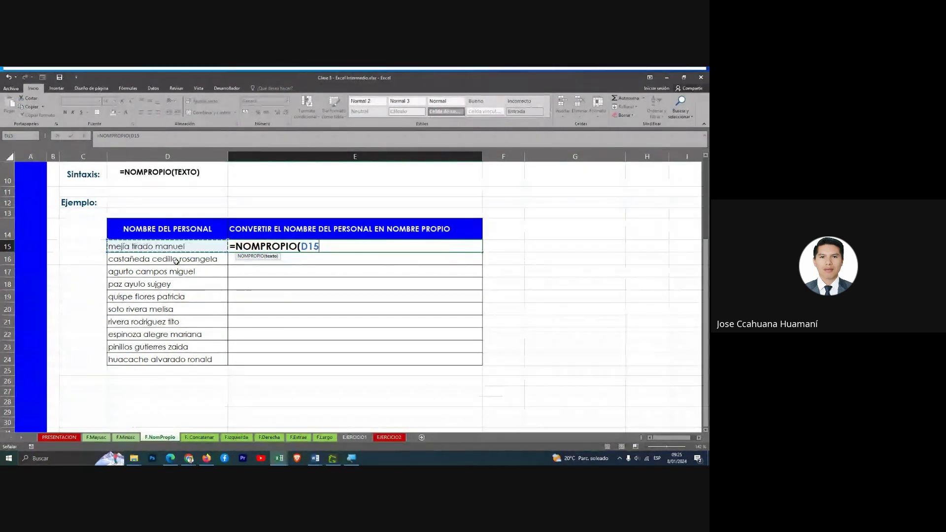
key(Return)
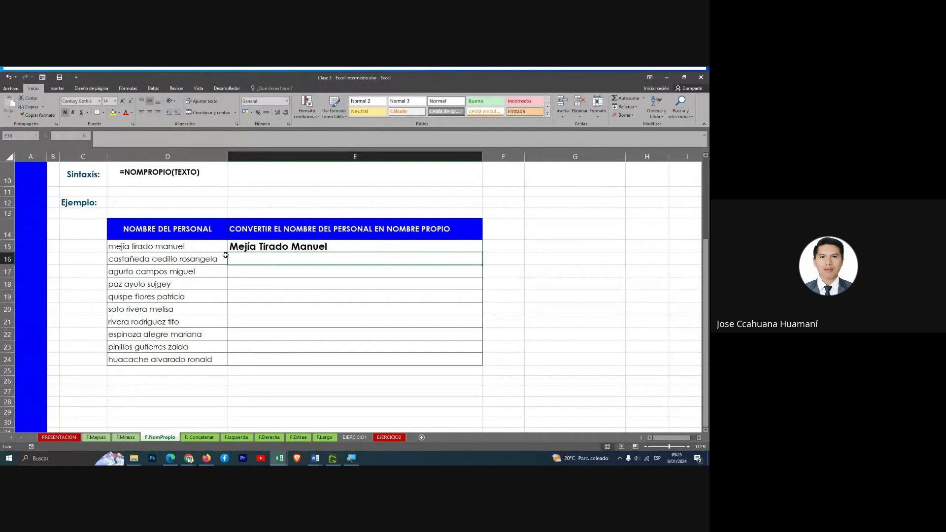
Step: Copy the E15 formula down to E24 and check the proper-case results
click(247, 248)
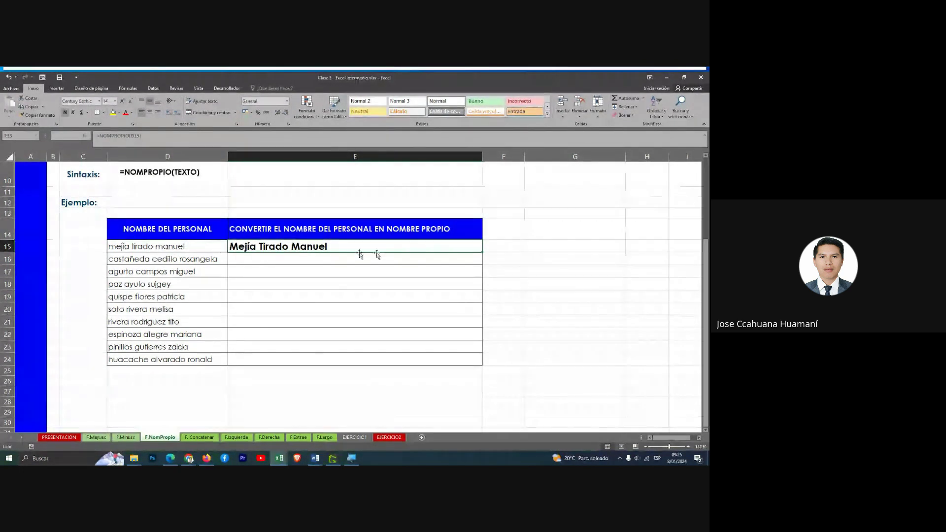
double_click(483, 253)
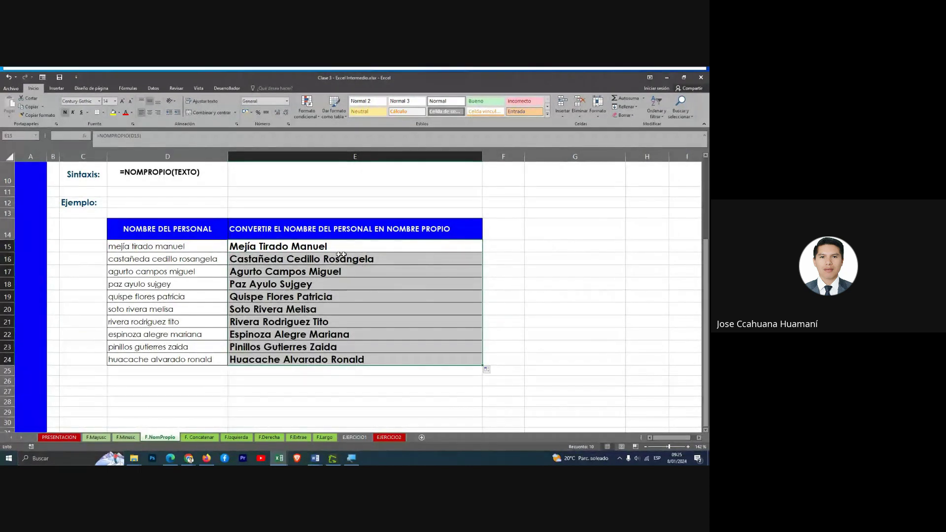
click(259, 262)
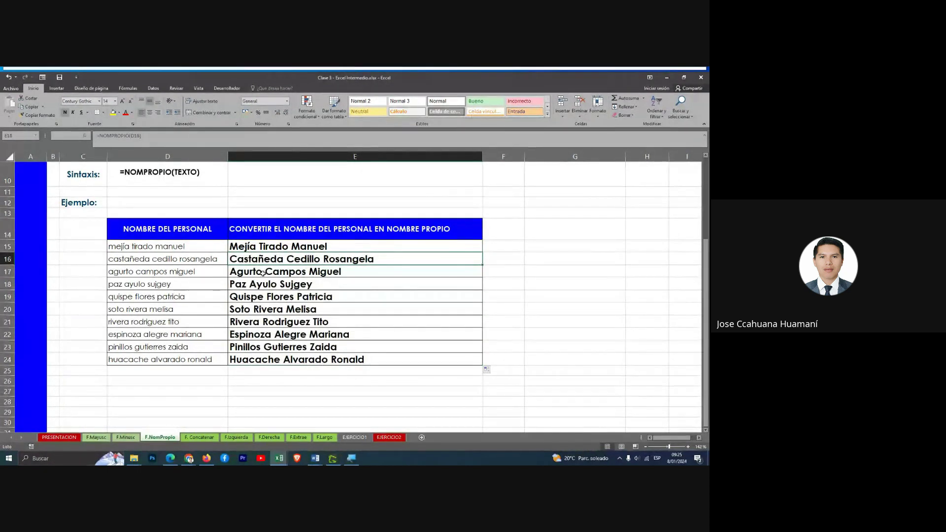
click(261, 272)
click(260, 285)
key(Down)
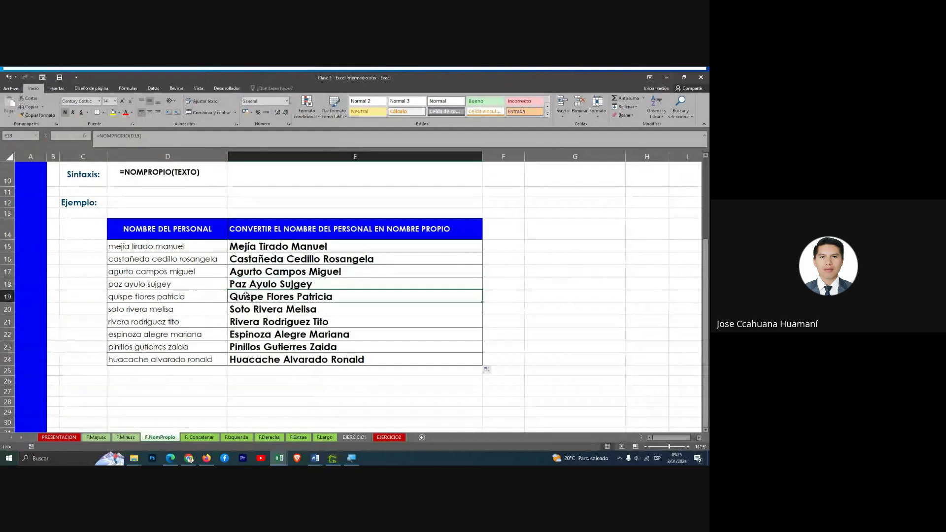
key(Down)
key(Down)
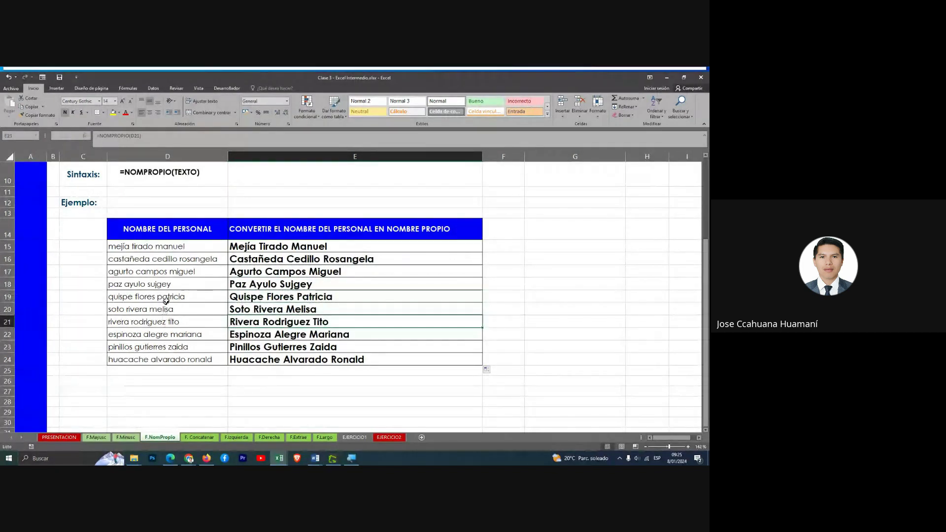
drag(163, 246, 181, 359)
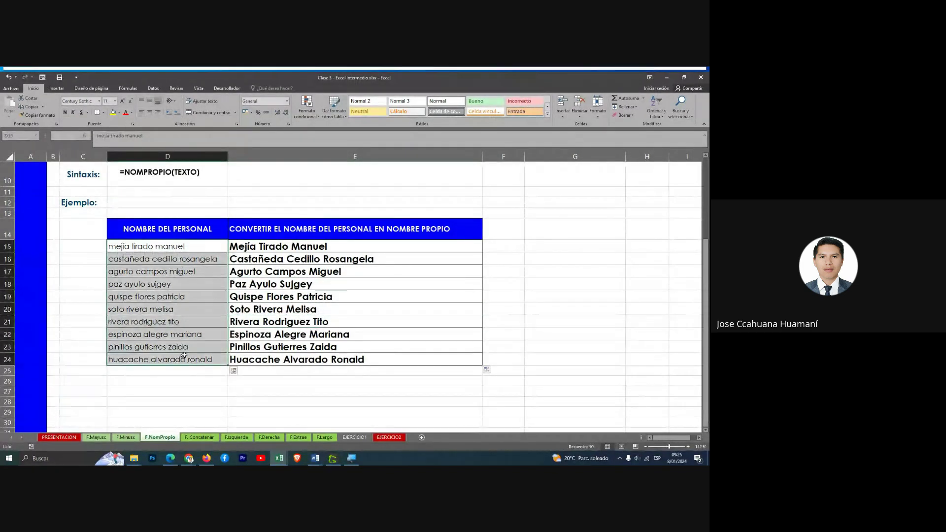
click(278, 316)
click(270, 248)
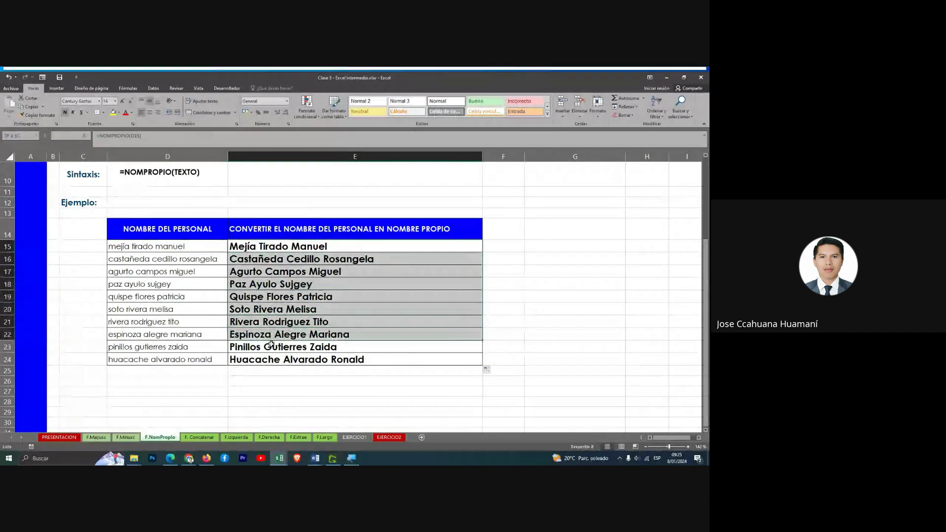
drag(270, 248, 295, 359)
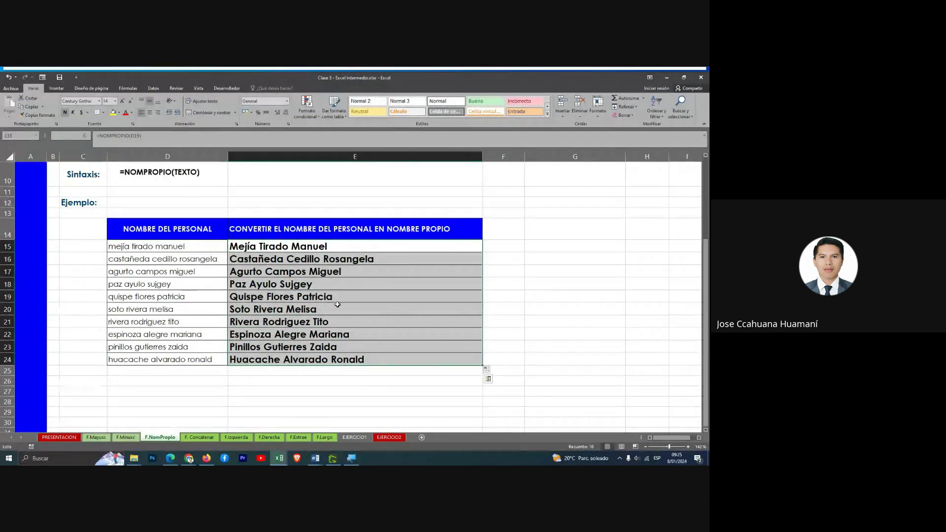
click(318, 296)
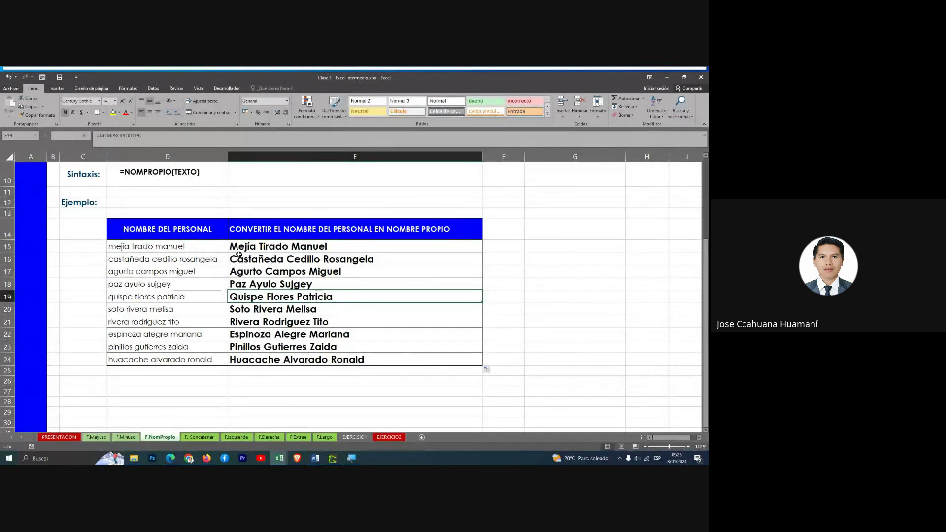
drag(305, 249, 306, 361)
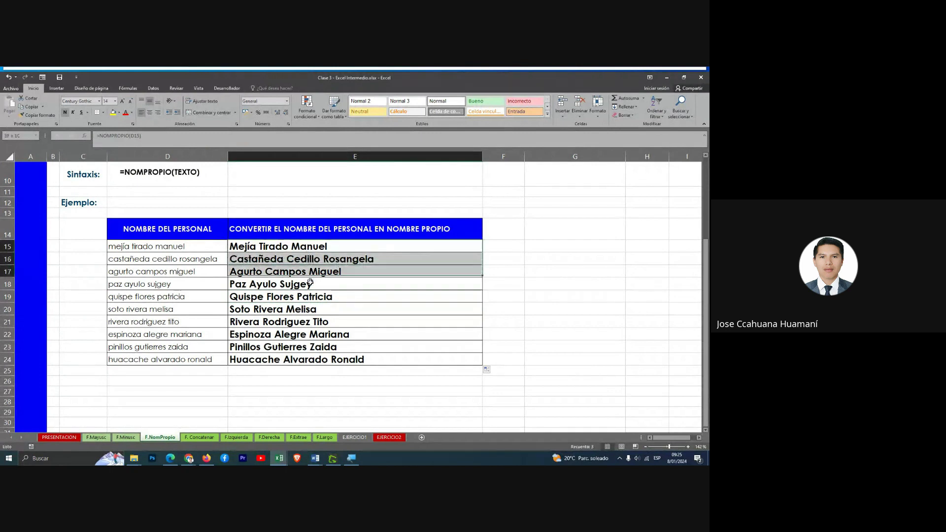
key(ctrl+c)
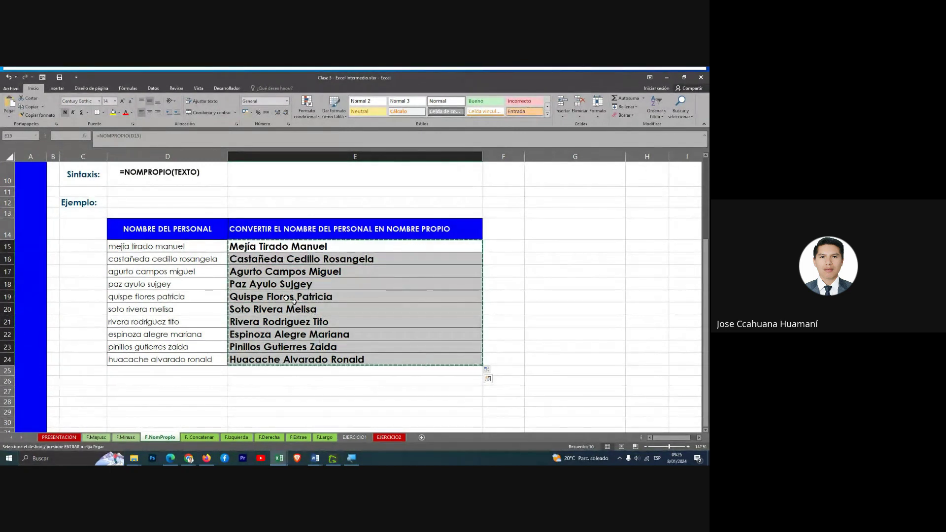
right_click(158, 245)
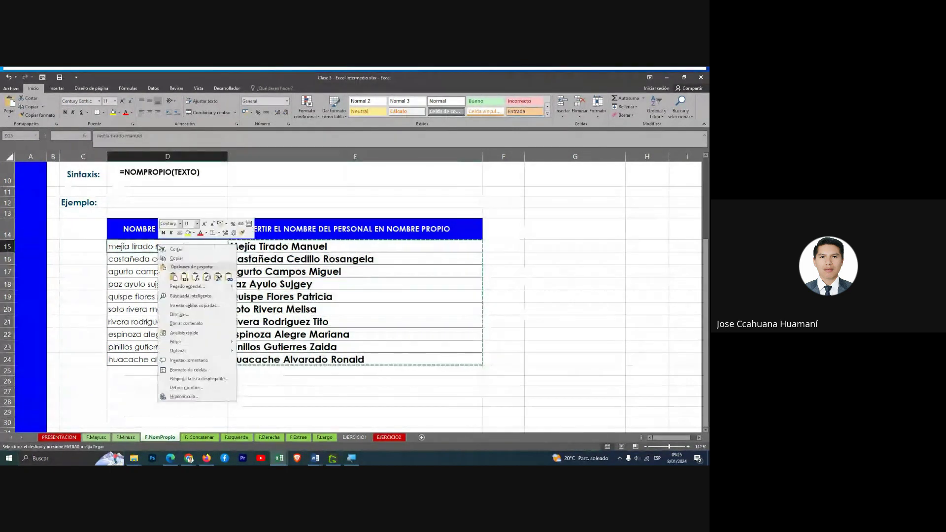
click(184, 277)
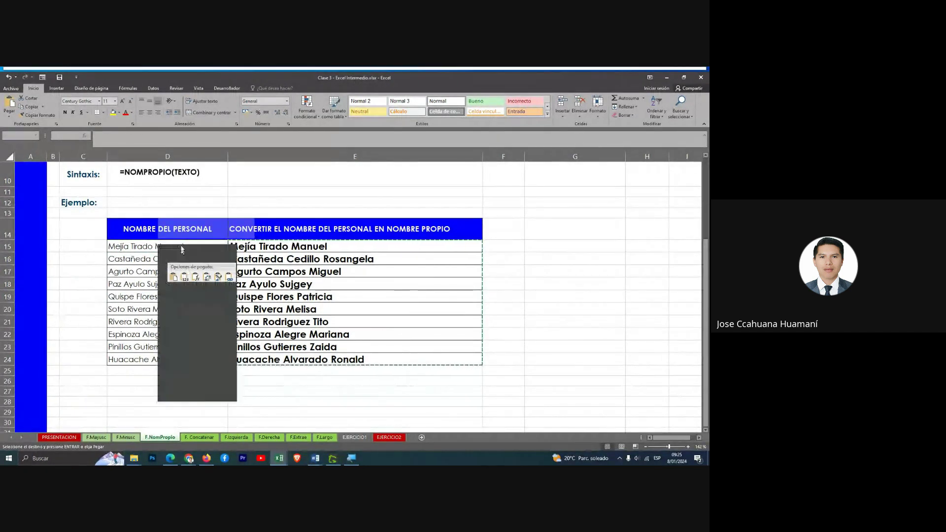
key(Escape)
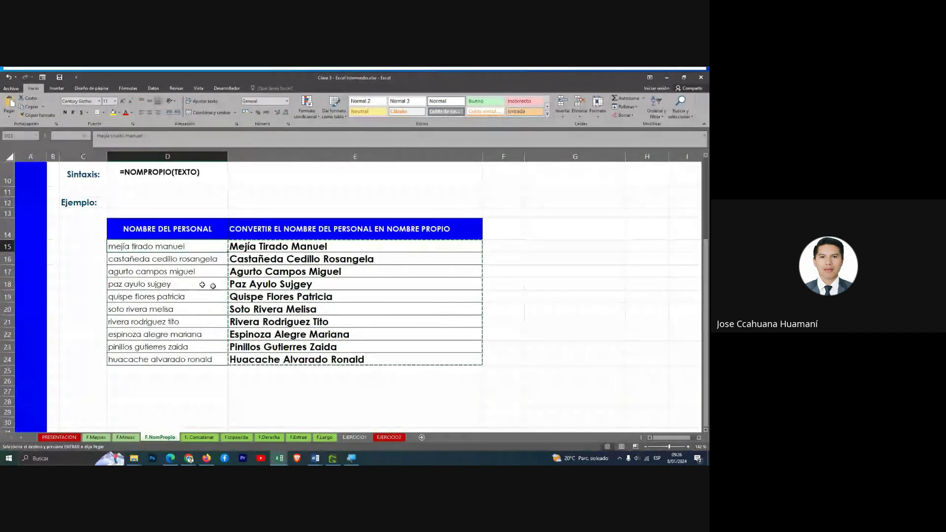
key(Escape)
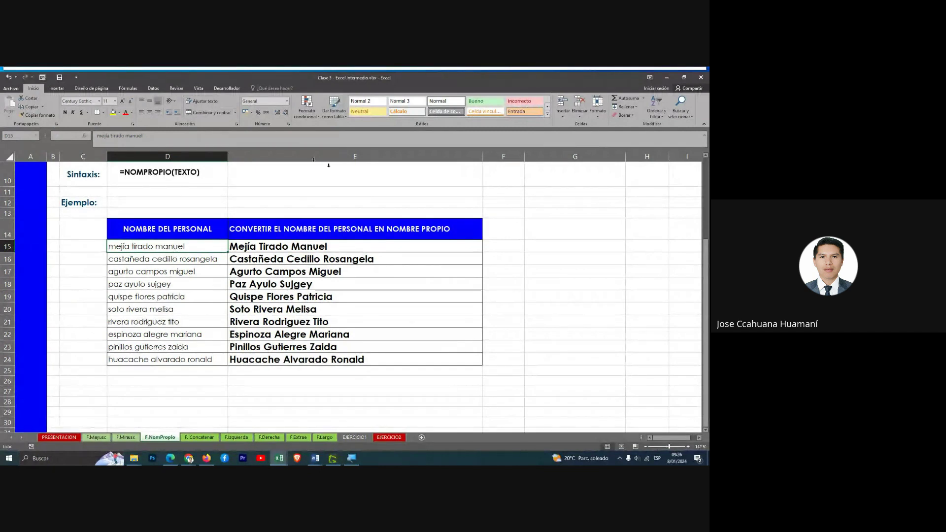
click(174, 280)
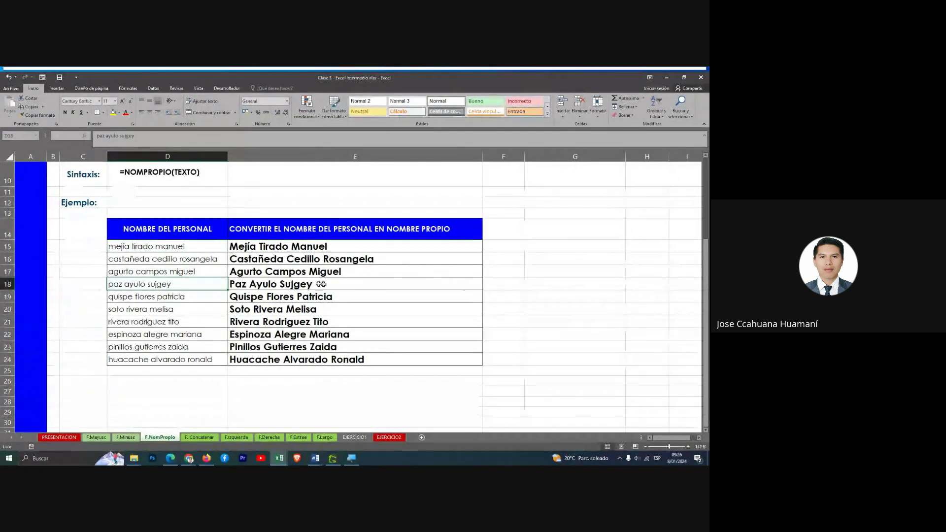
drag(190, 243, 189, 361)
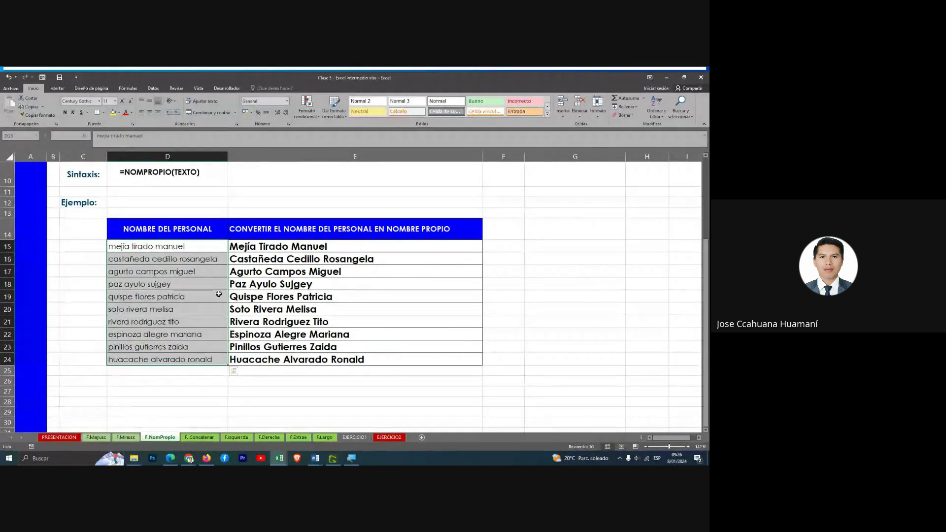
click(253, 155)
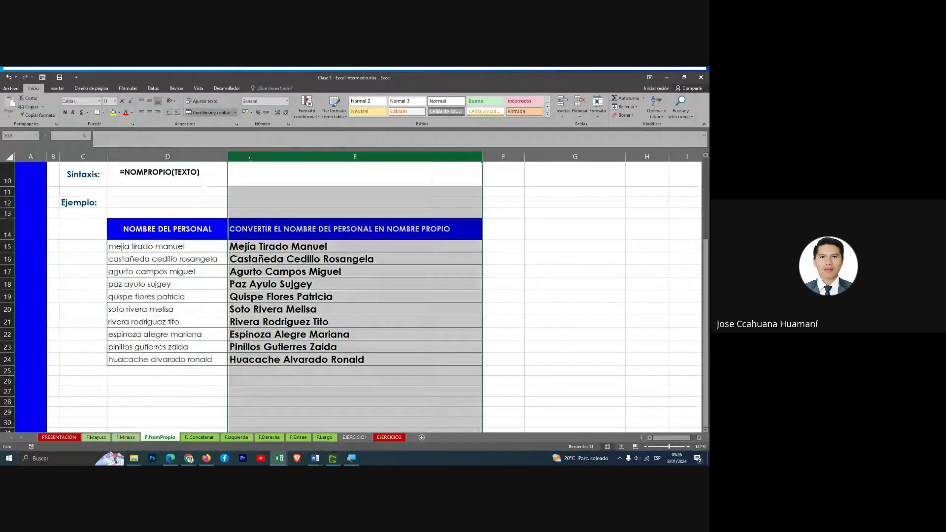
right_click(250, 156)
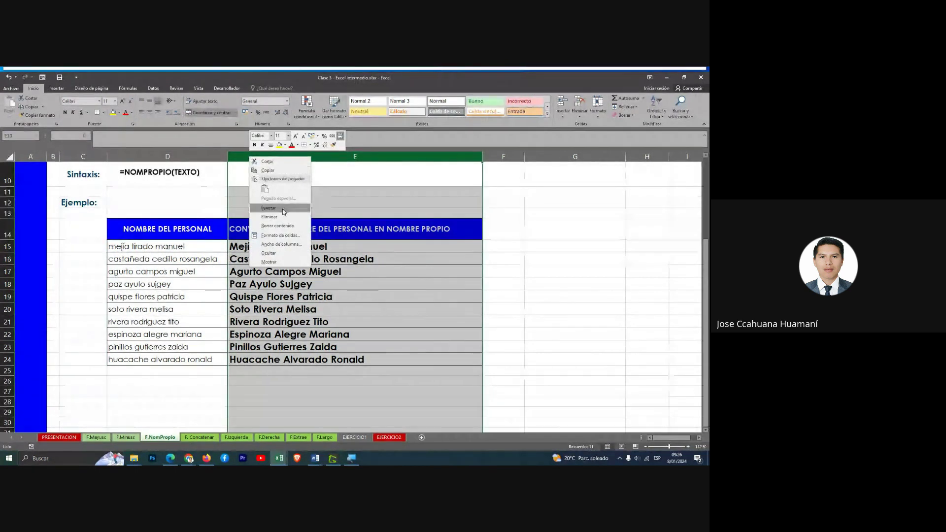
click(269, 208)
click(247, 253)
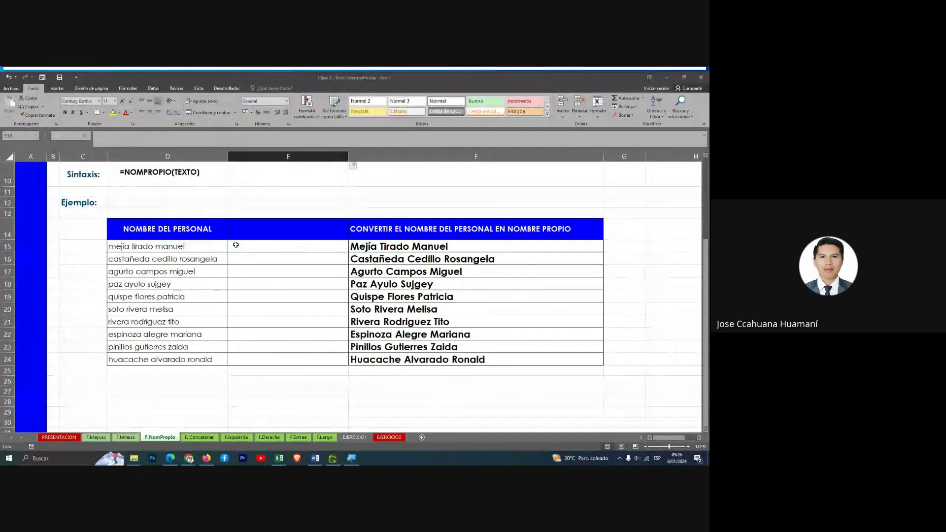
click(240, 246)
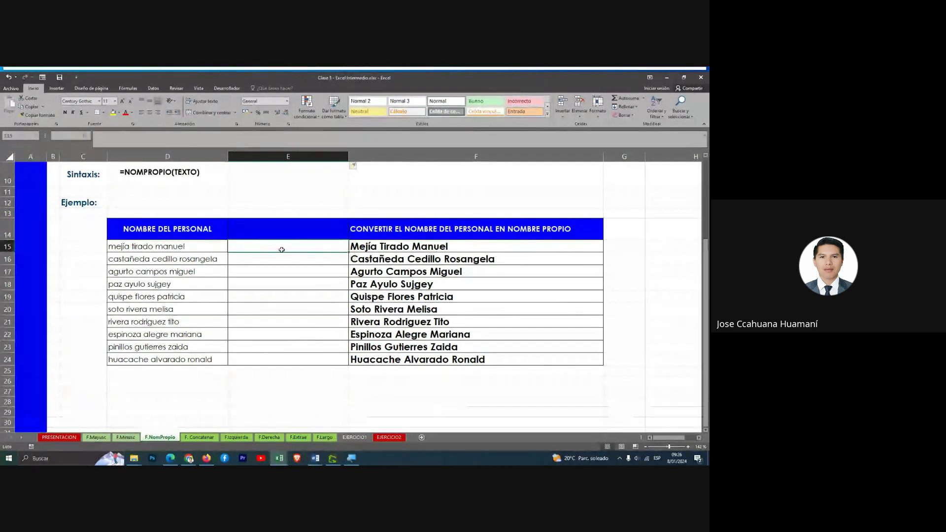
drag(281, 249, 286, 358)
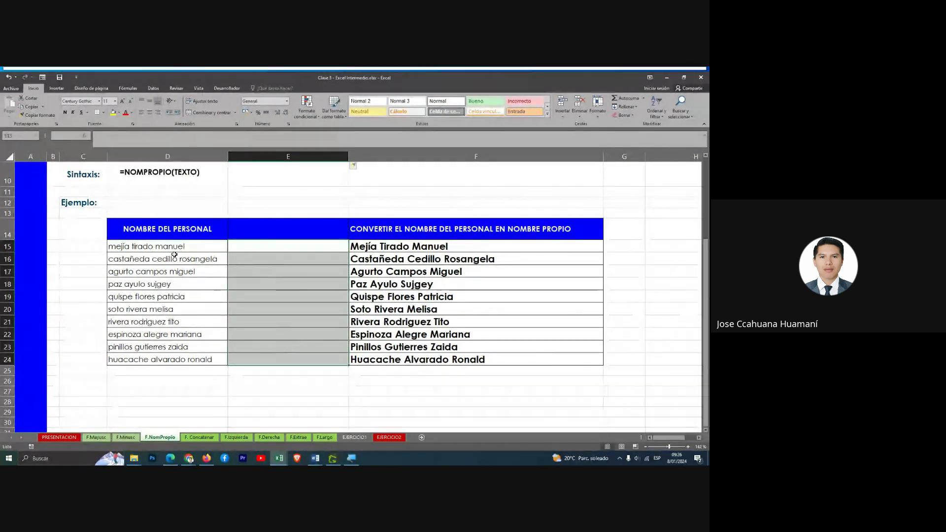
click(146, 247)
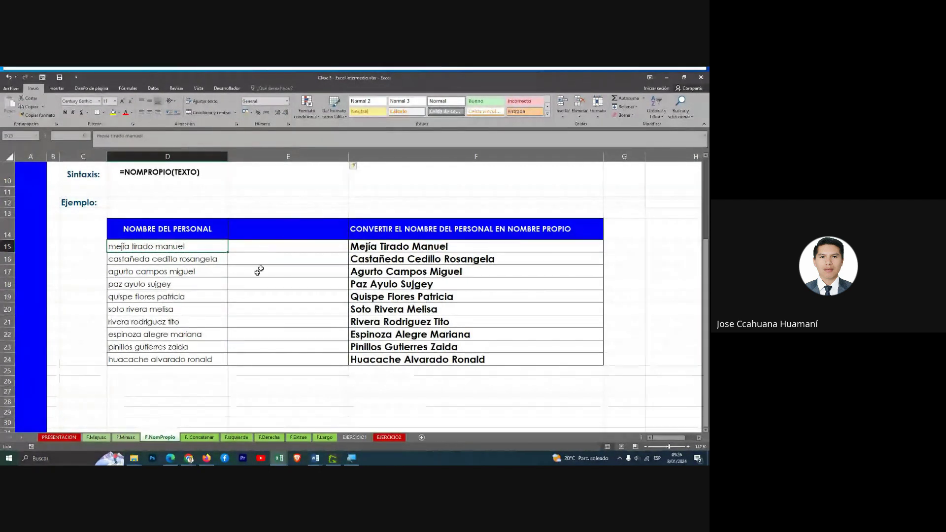
click(278, 175)
key(ctrl+shift+Down)
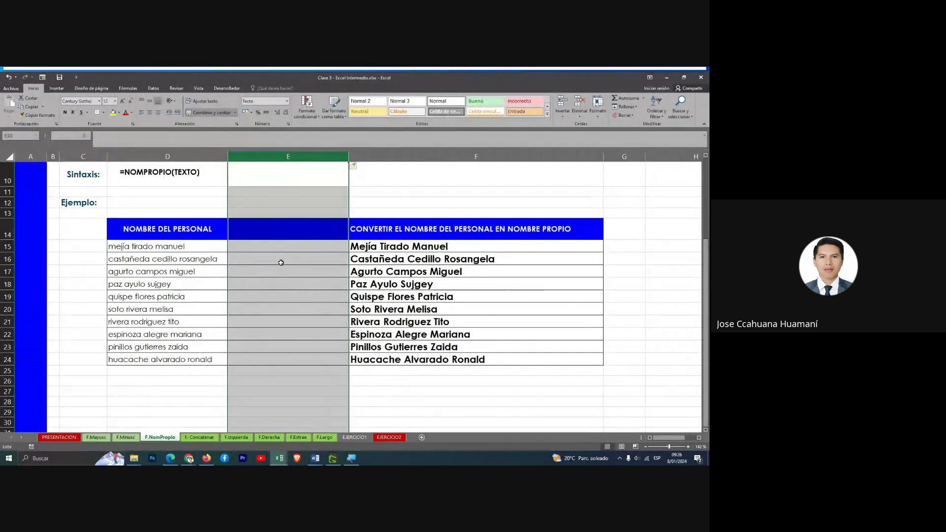
right_click(297, 157)
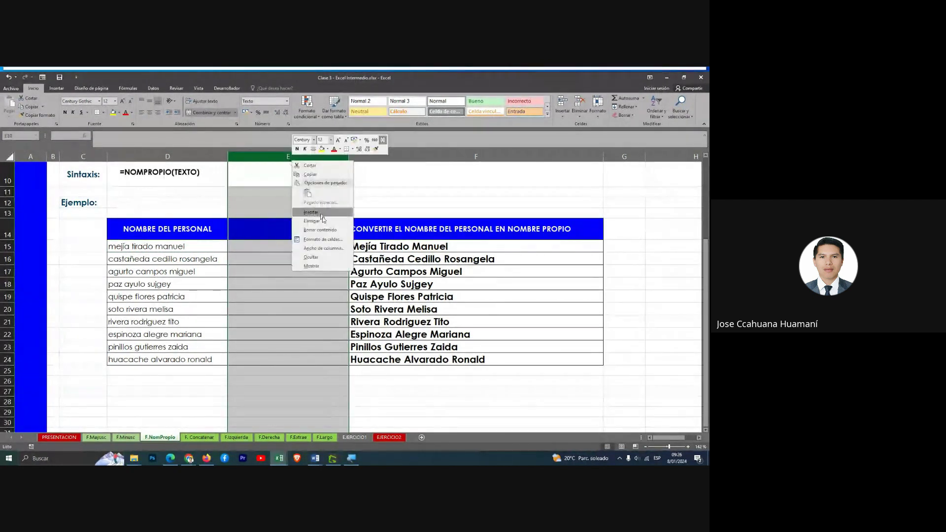
click(327, 220)
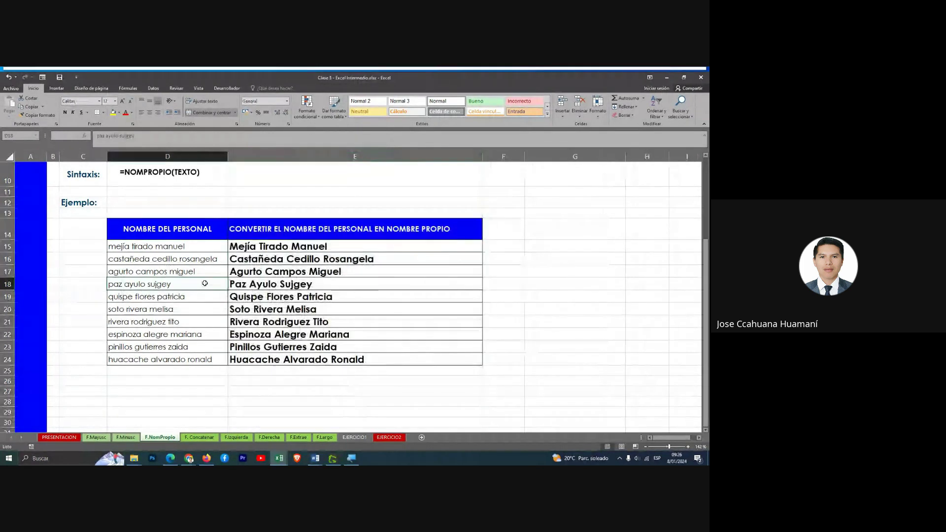
click(168, 283)
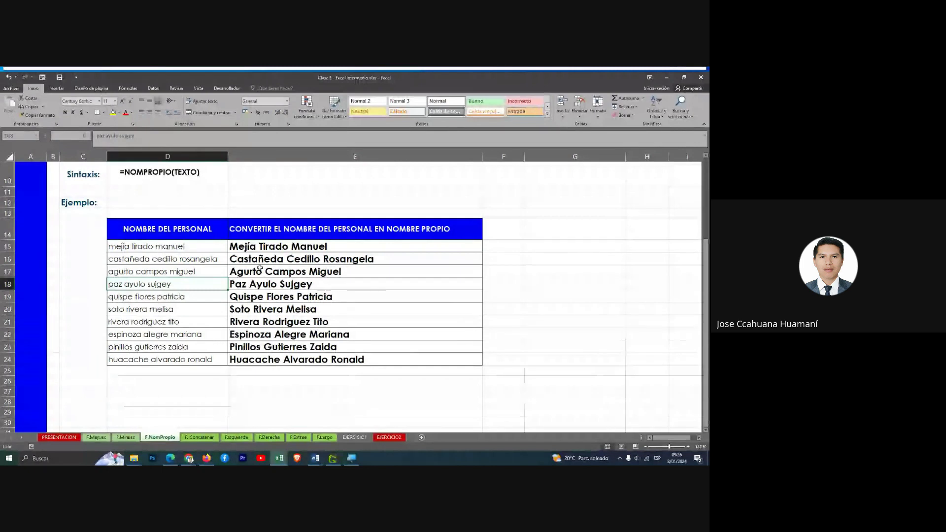
click(541, 246)
click(177, 247)
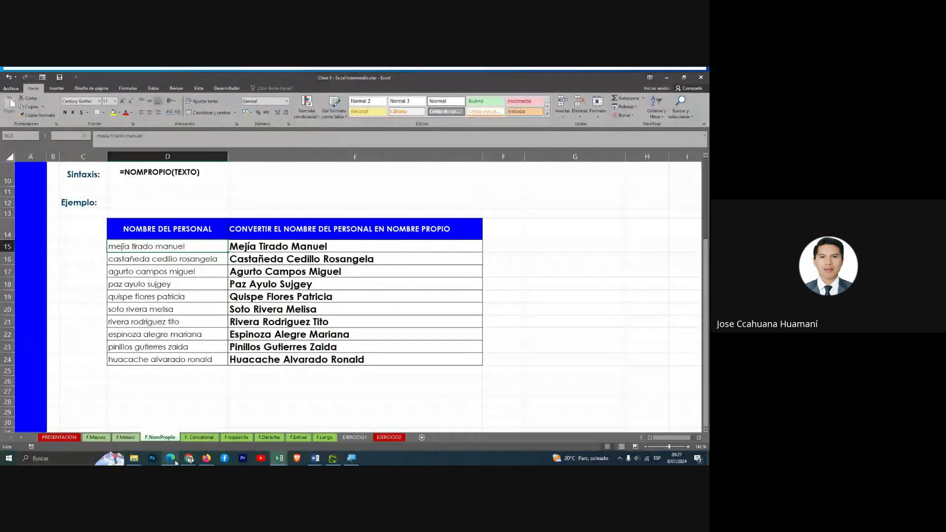
mouse_move(189, 458)
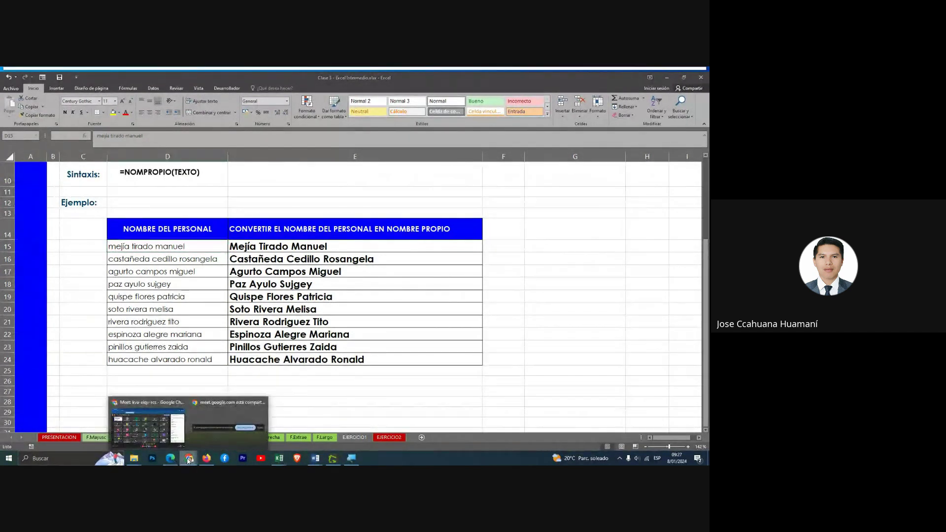
click(163, 423)
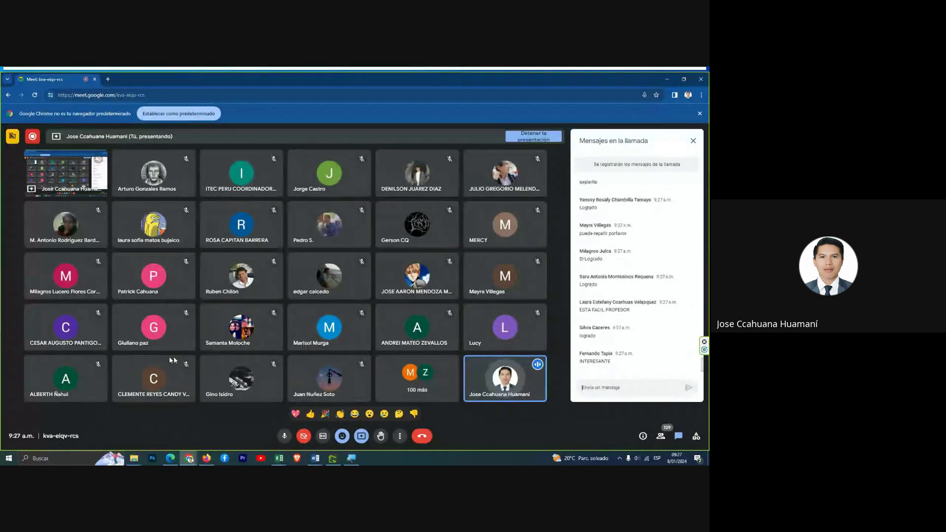
mouse_move(280, 458)
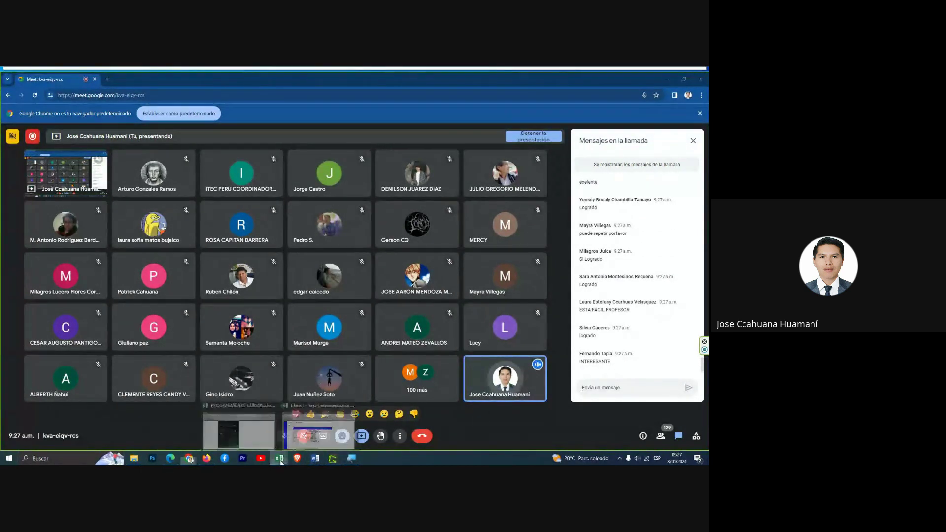
click(301, 437)
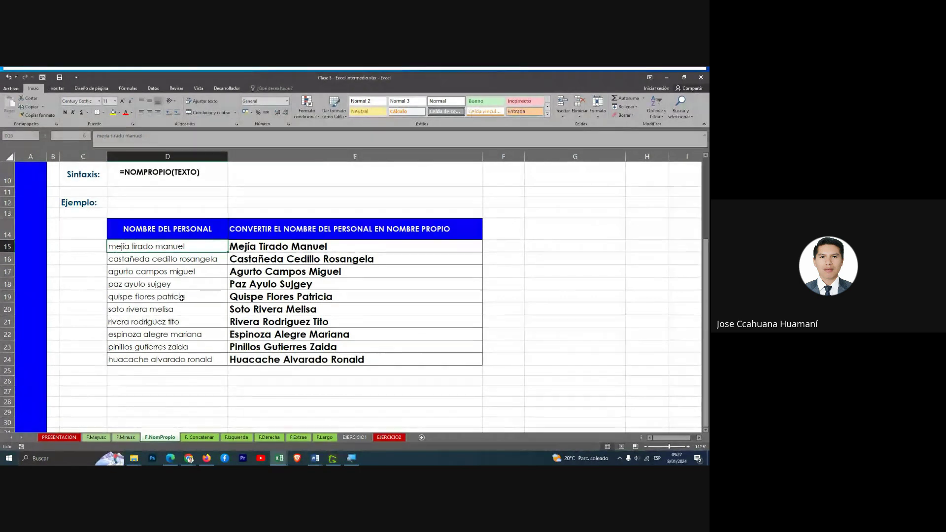
Step: Clear the converted names from E15:E24 and pick E15 to start over
click(154, 293)
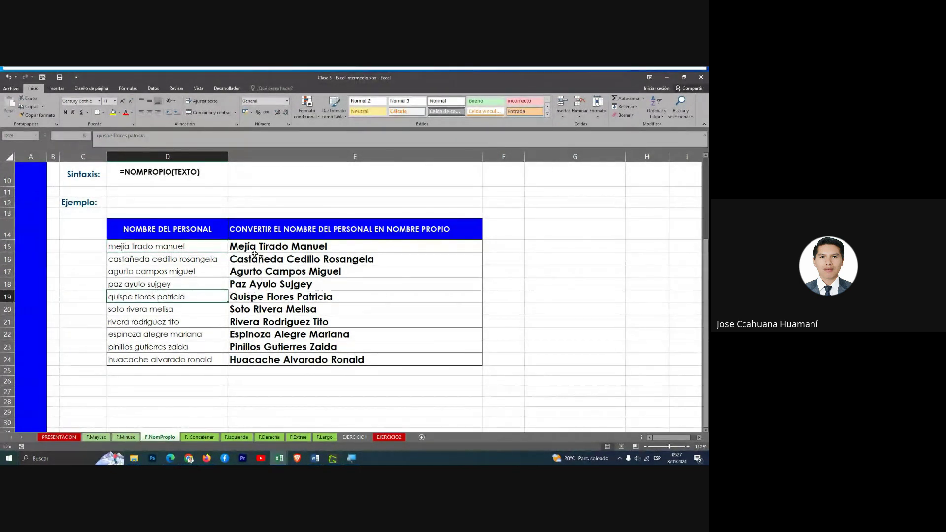
drag(255, 249, 264, 360)
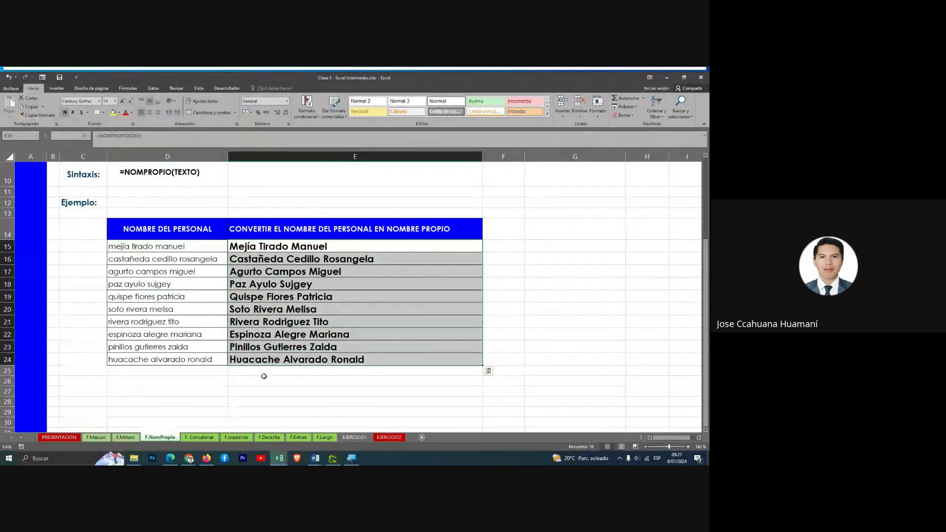
key(Delete)
click(281, 321)
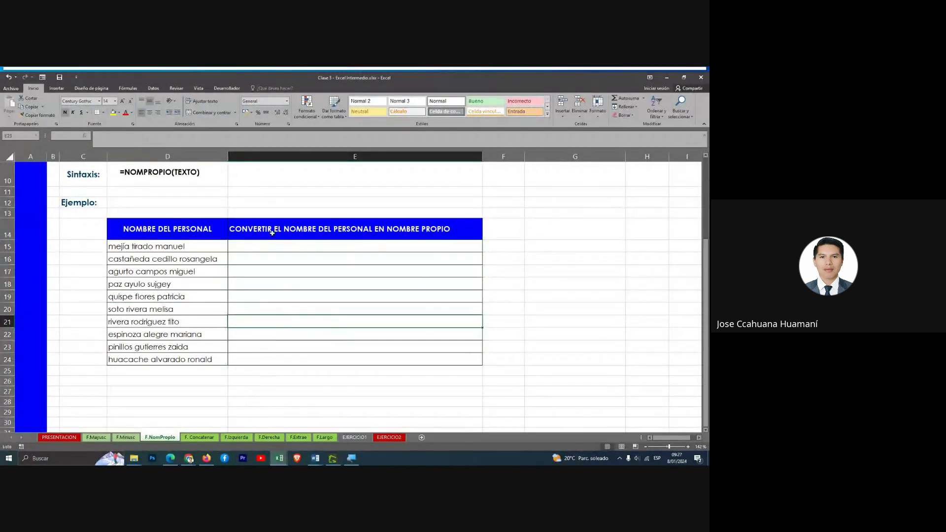
click(274, 245)
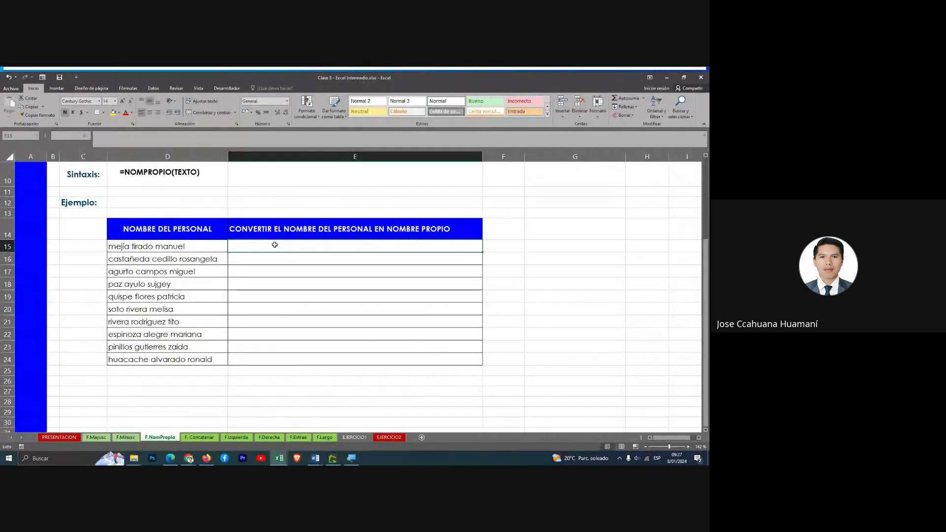
drag(181, 246, 182, 360)
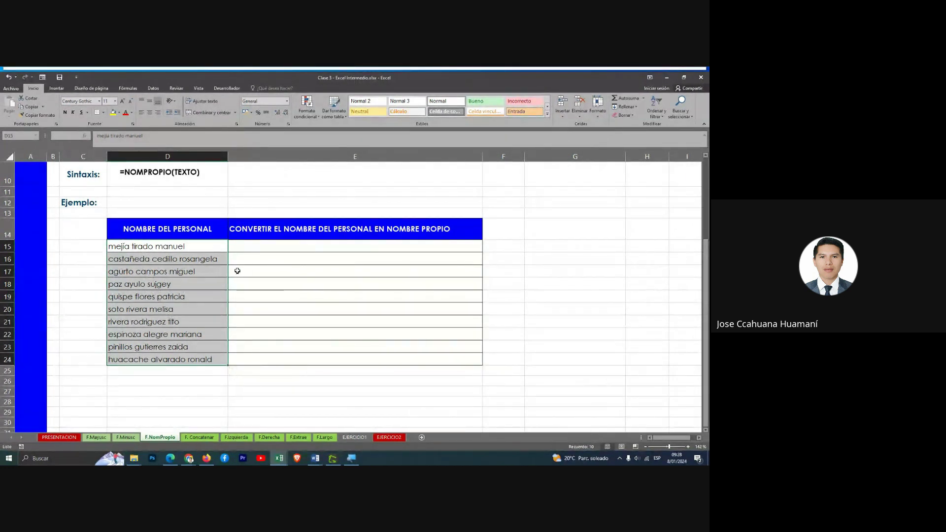
click(282, 251)
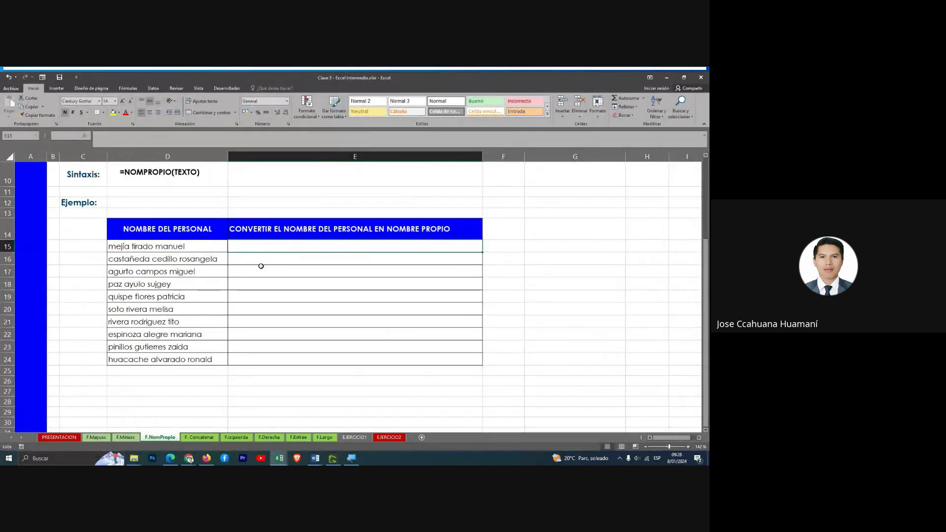
Step: Enter =NOMPROPIO(D15) in E15
text(=)
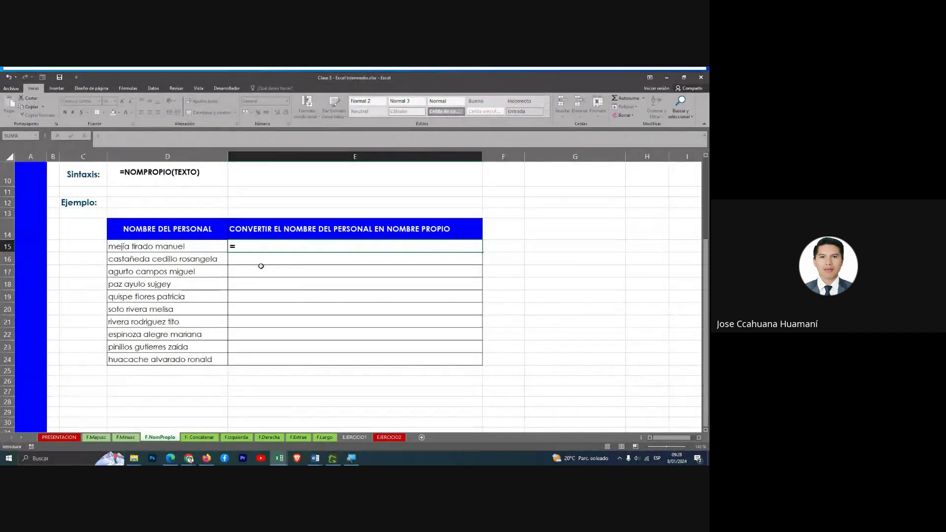
text(no)
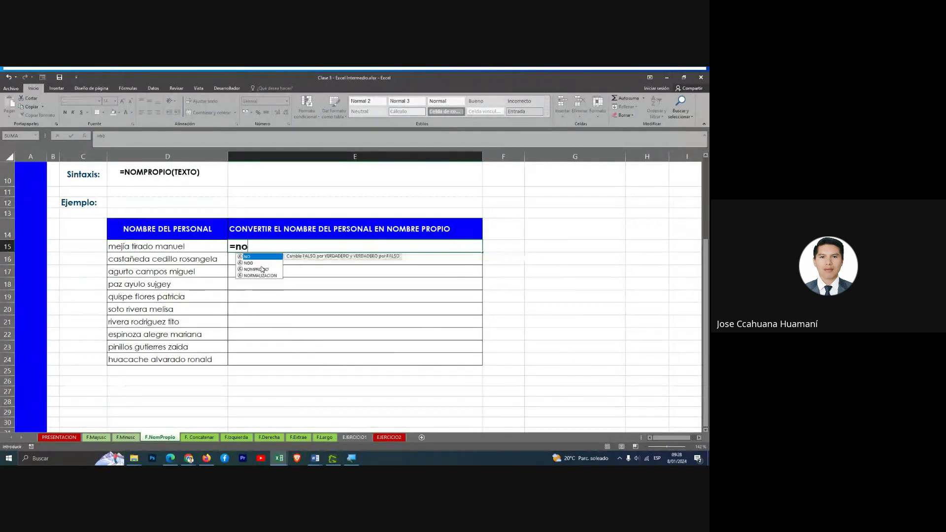
text(m)
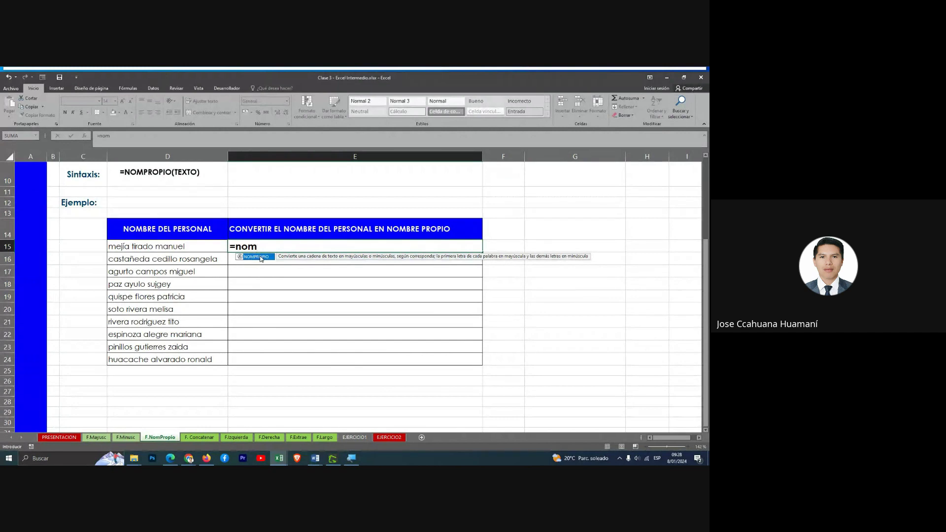
double_click(257, 257)
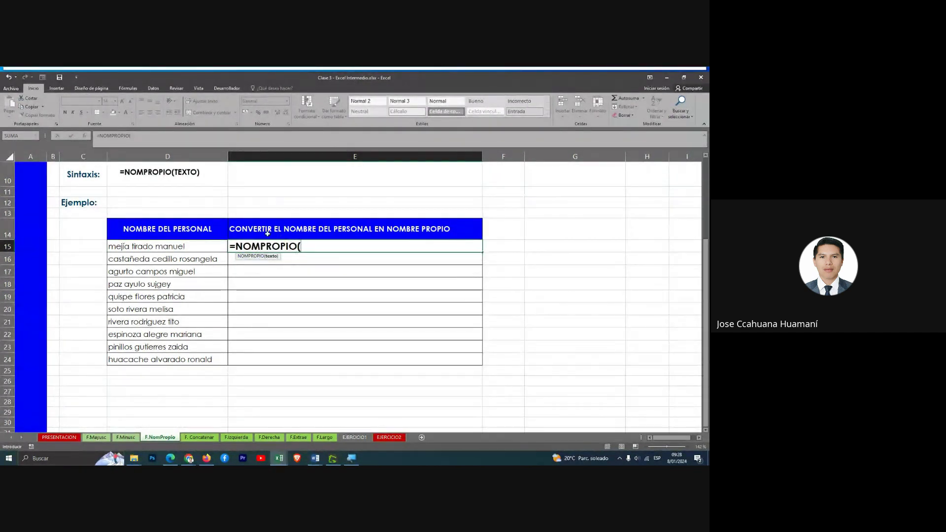
click(161, 246)
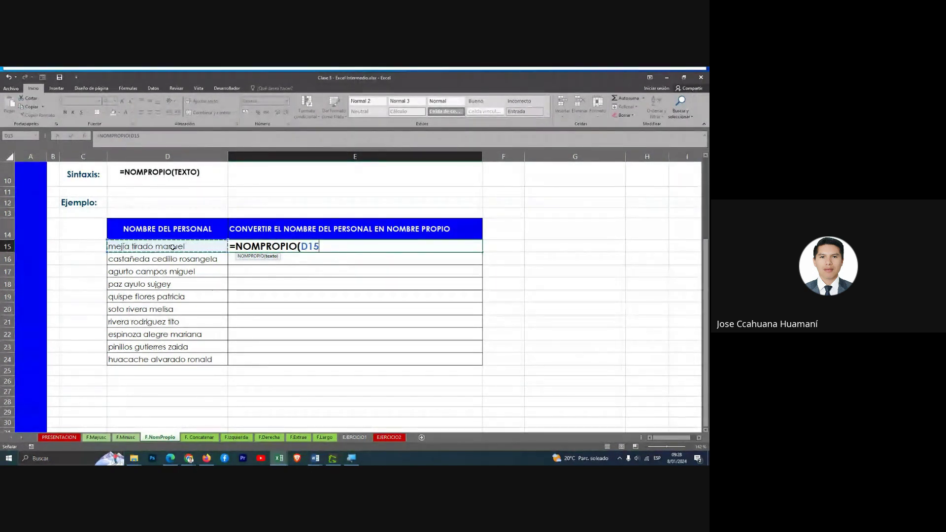
key(Return)
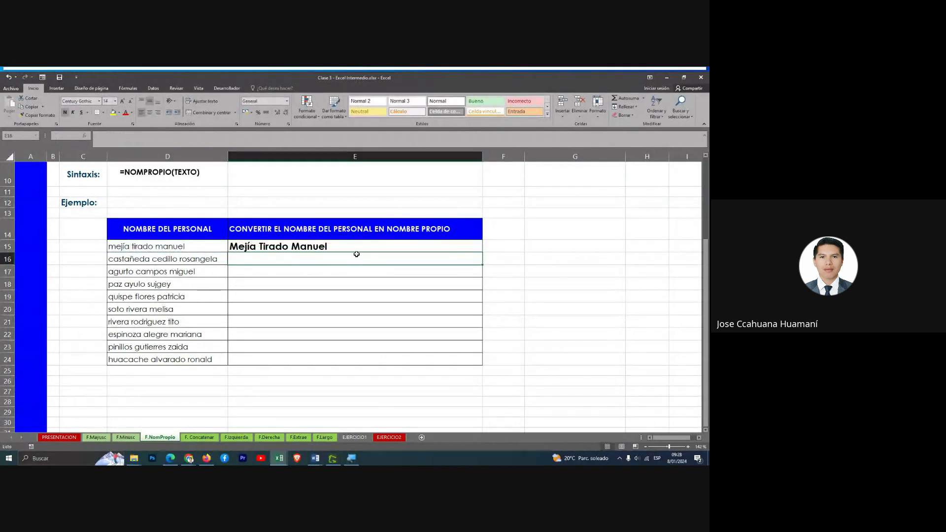
Step: Fill the formula down to E24, review the results, and go to the F. Concatenar sheet
click(369, 247)
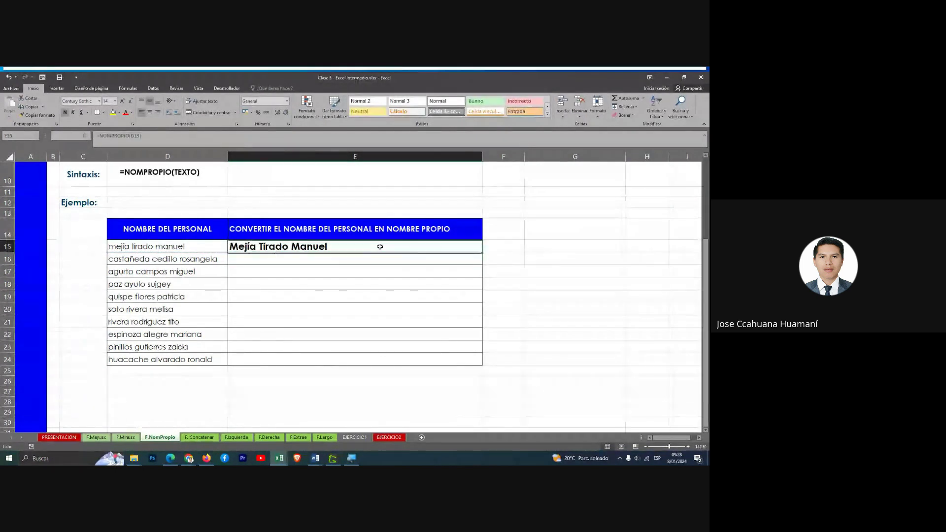
double_click(484, 251)
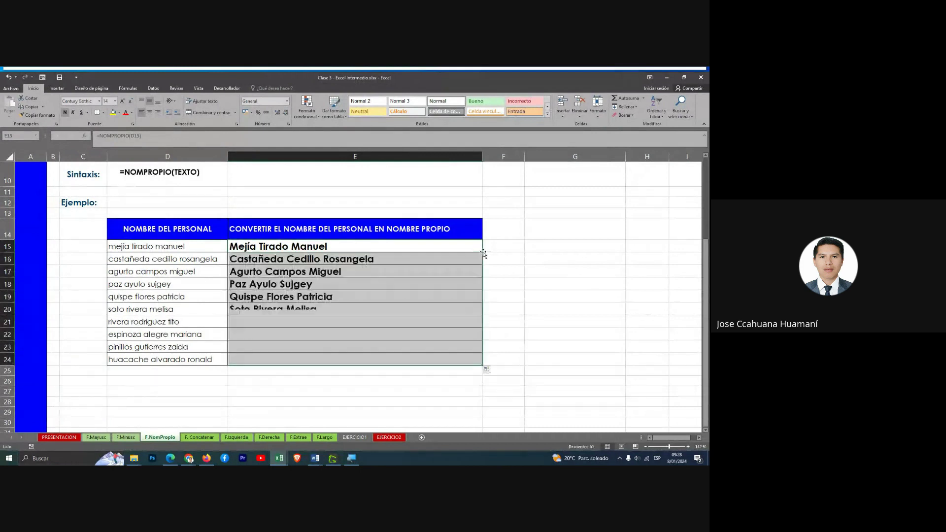
key(Down)
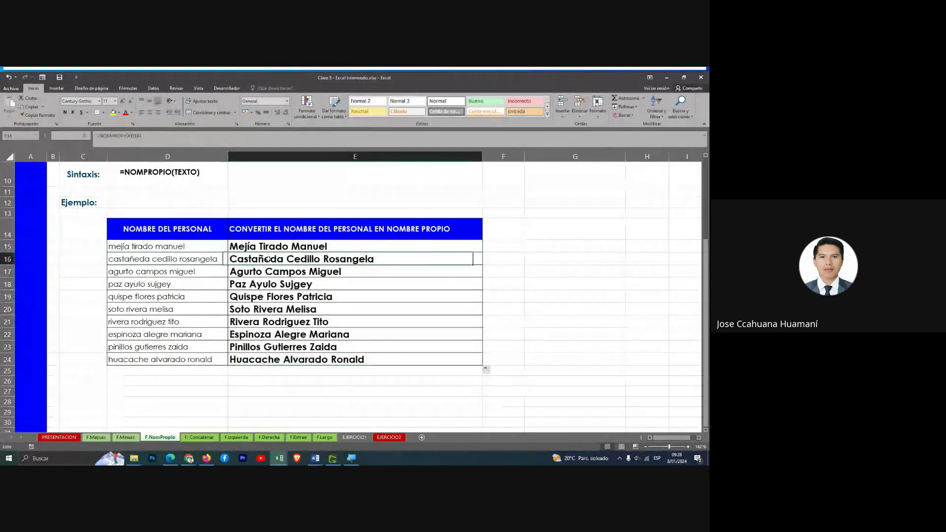
drag(285, 248, 285, 360)
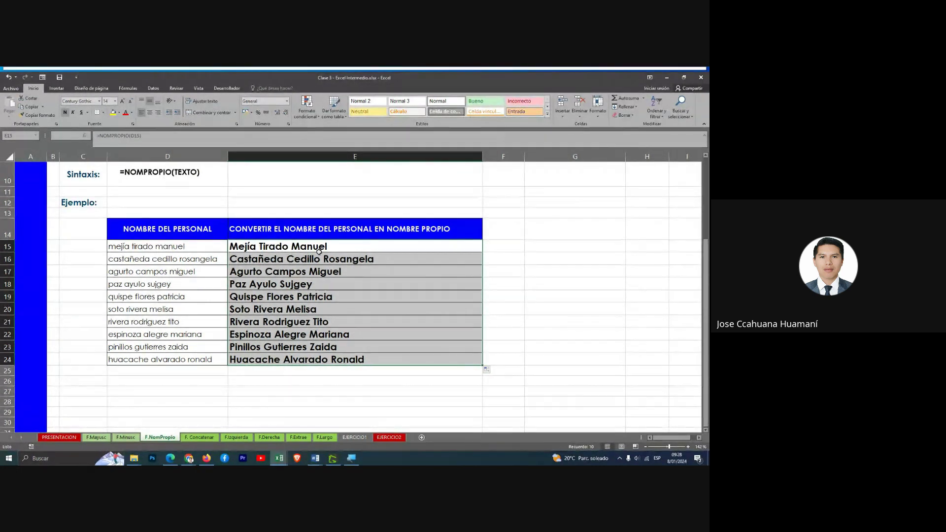
click(213, 263)
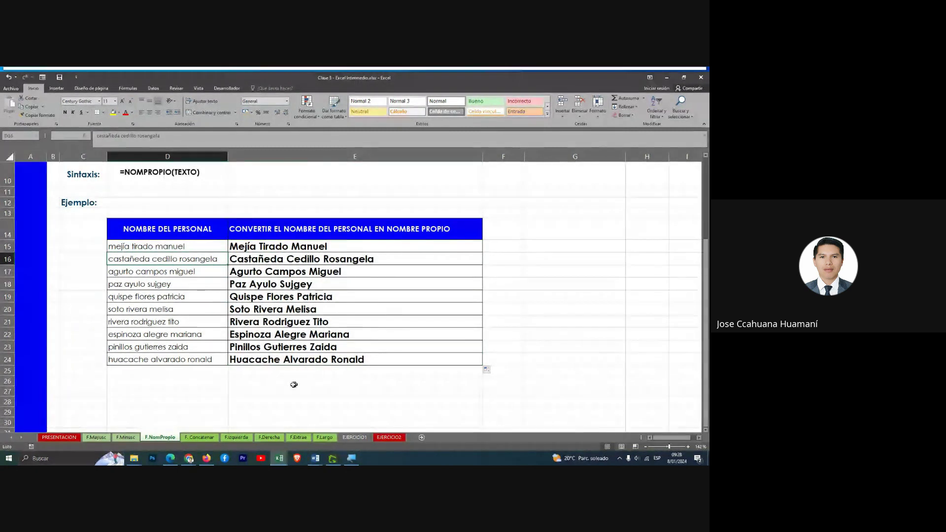
click(208, 438)
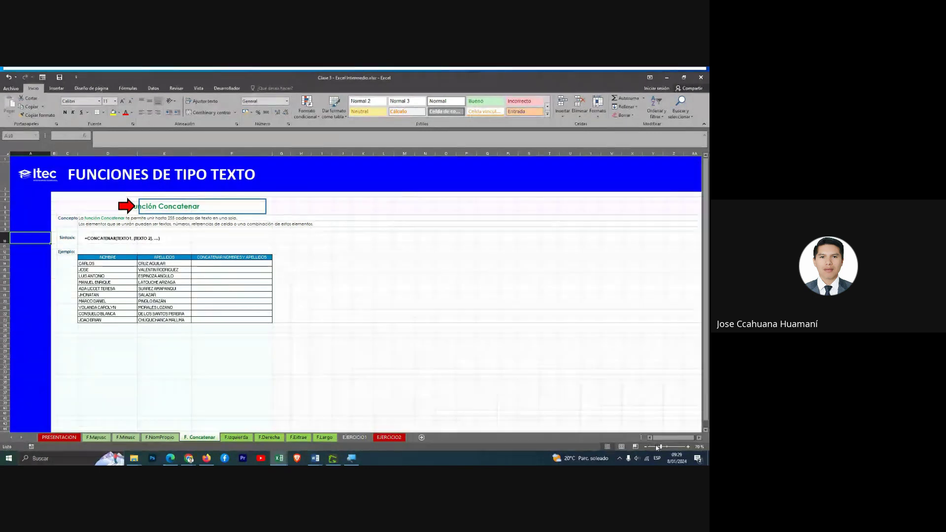
drag(661, 447, 667, 446)
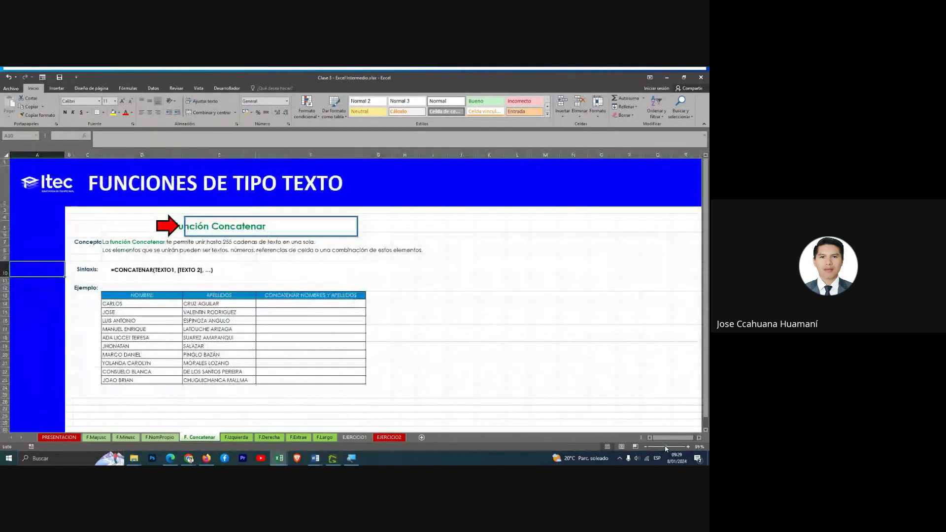
click(289, 303)
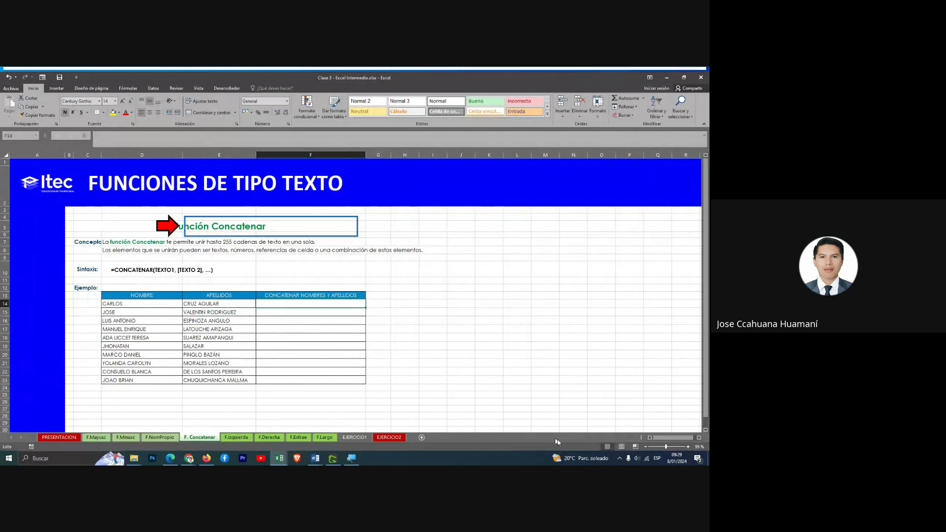
drag(666, 446, 670, 448)
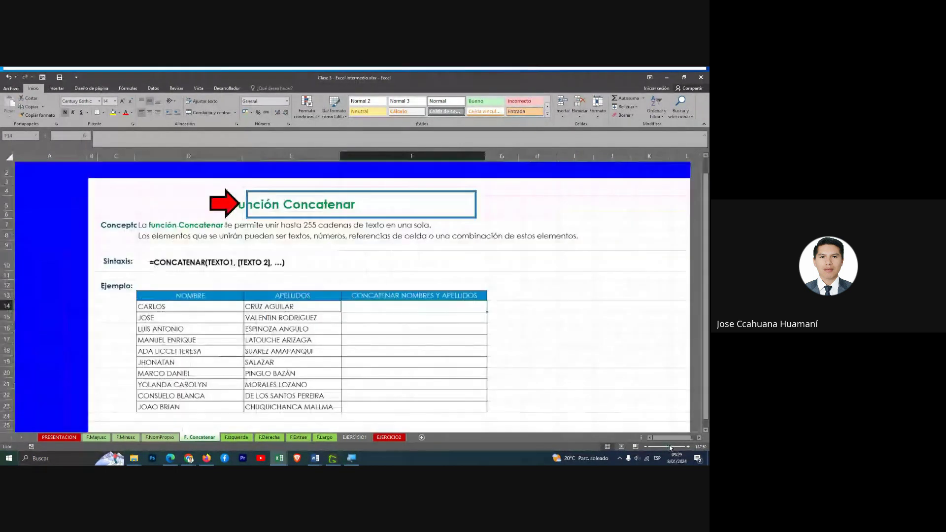
scroll(486, 400, down, 1)
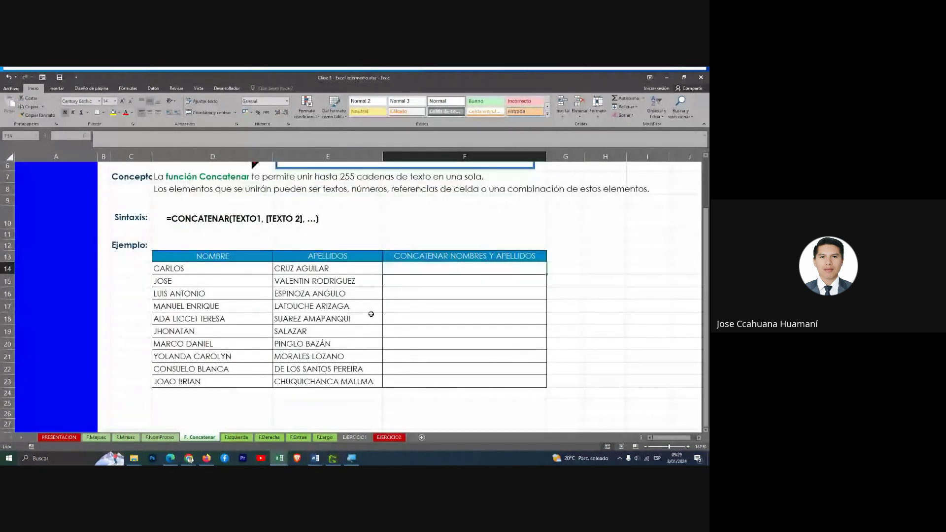
scroll(371, 314, up, 1)
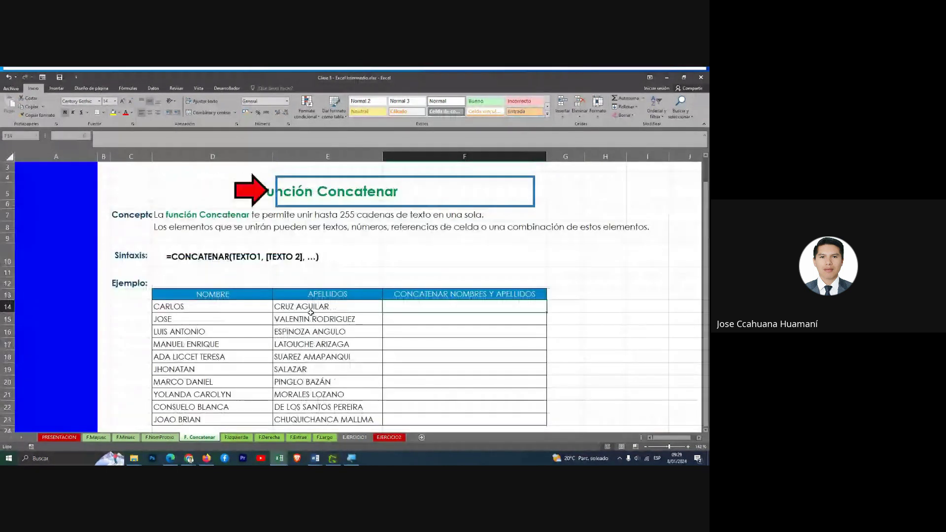
click(211, 307)
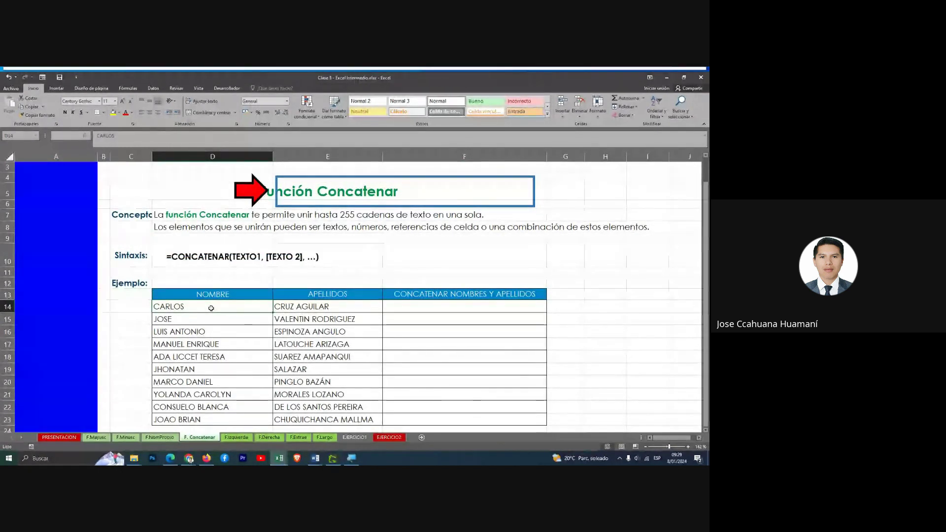
click(329, 305)
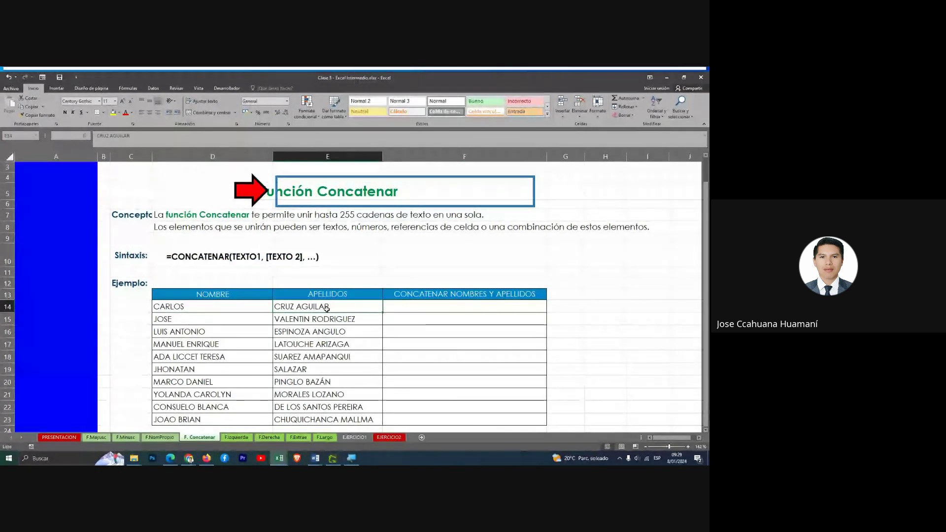
click(454, 306)
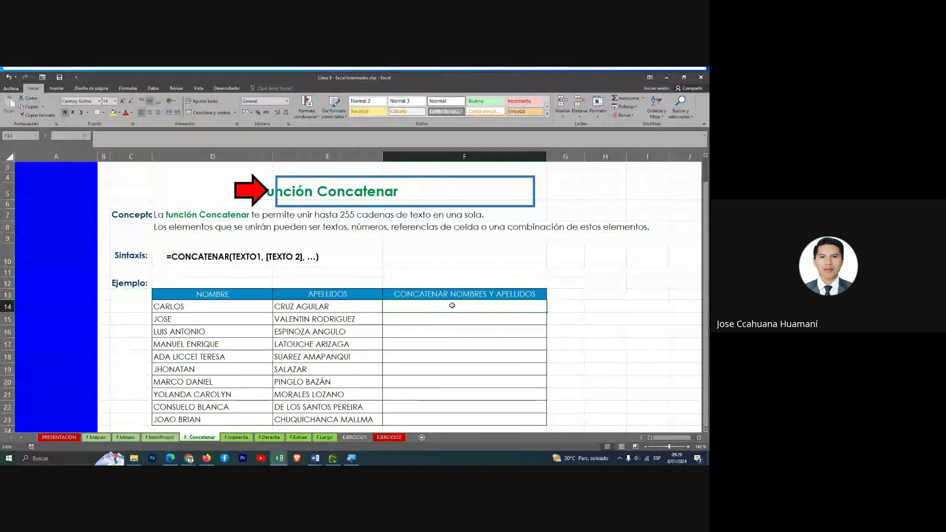
click(424, 315)
click(428, 308)
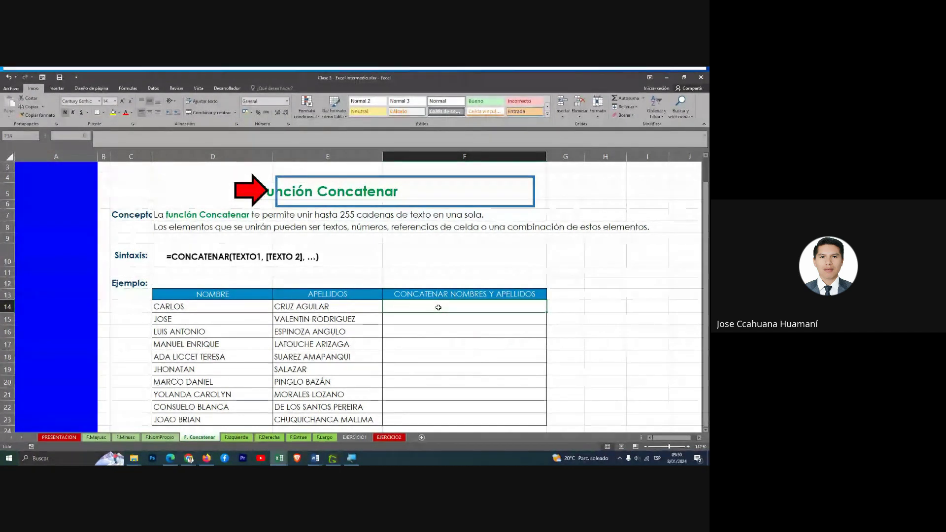
Step: Start =CONCATENAR in F14 with D14 as the first text and a quoted separator
text(=)
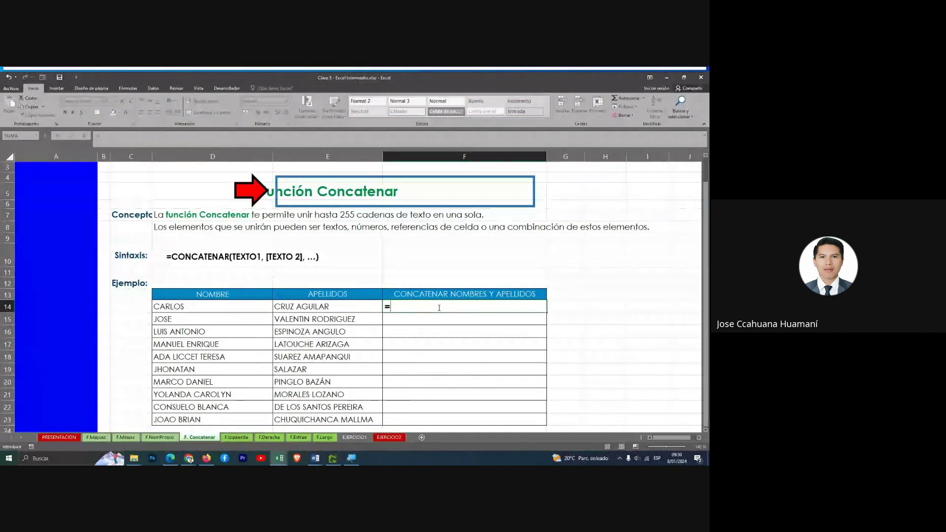
text(con)
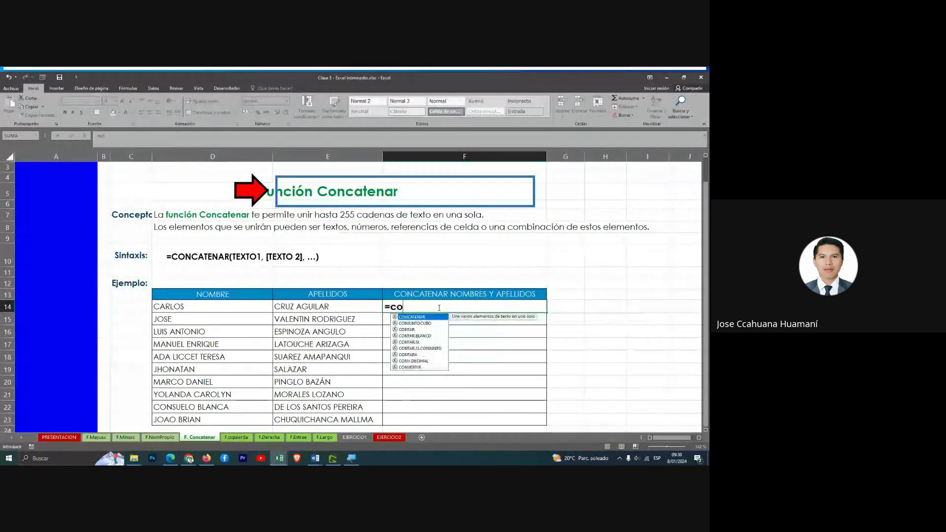
text(ca)
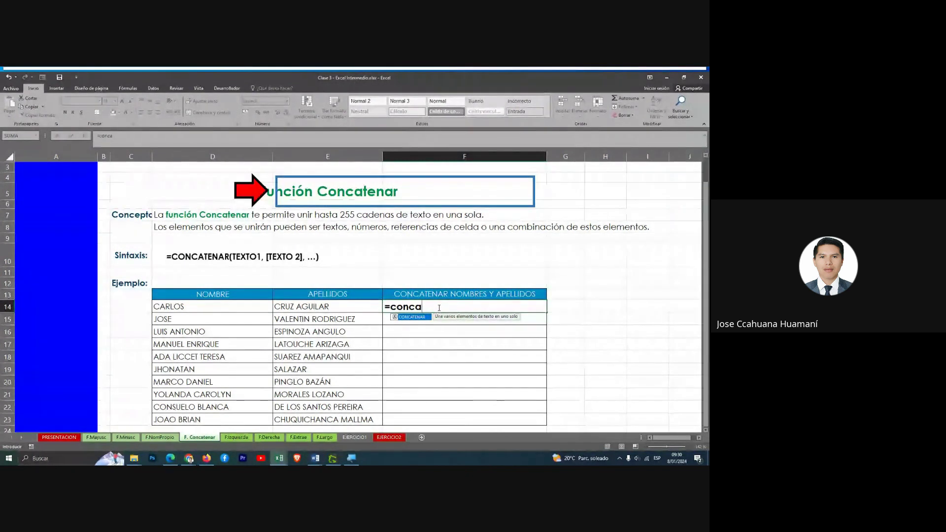
double_click(414, 317)
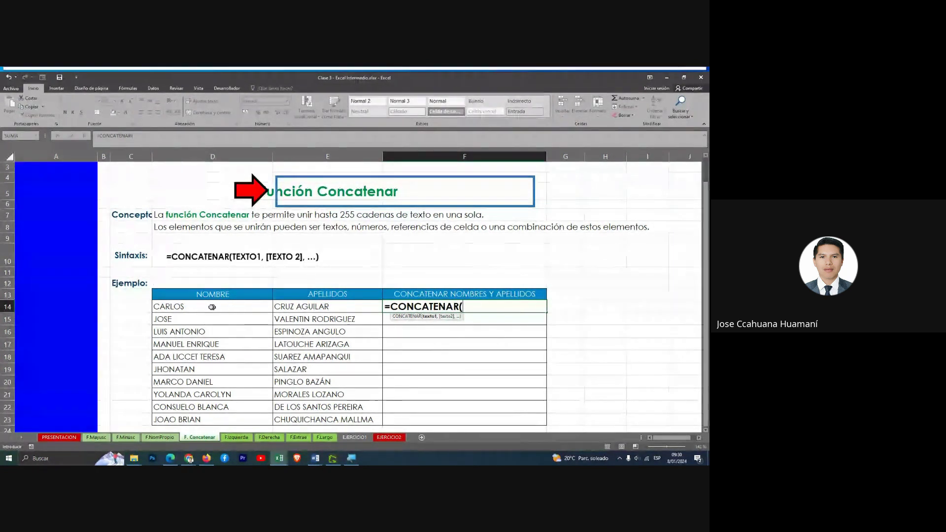
click(195, 307)
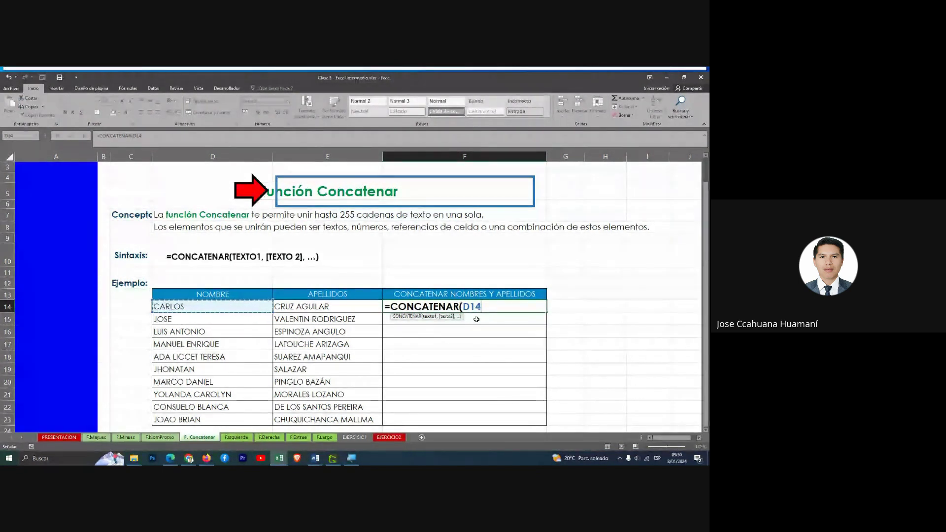
text(,)
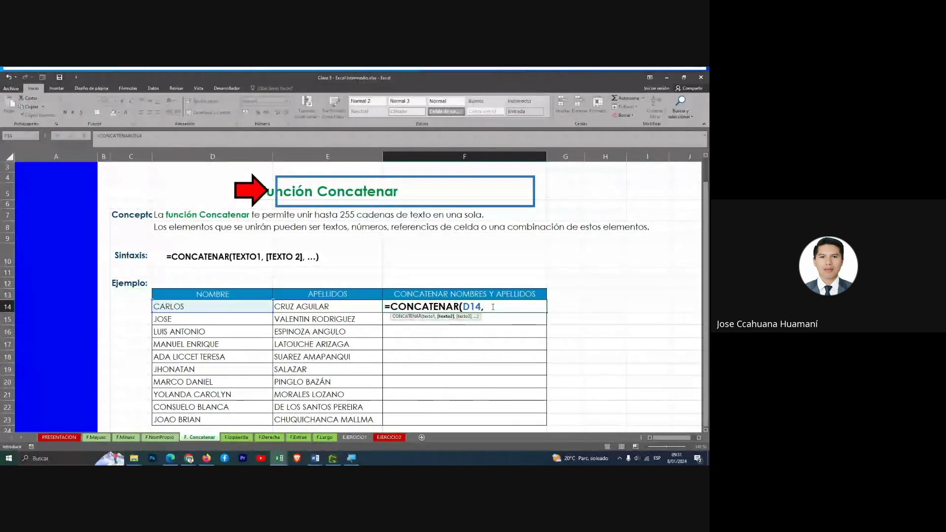
text(")
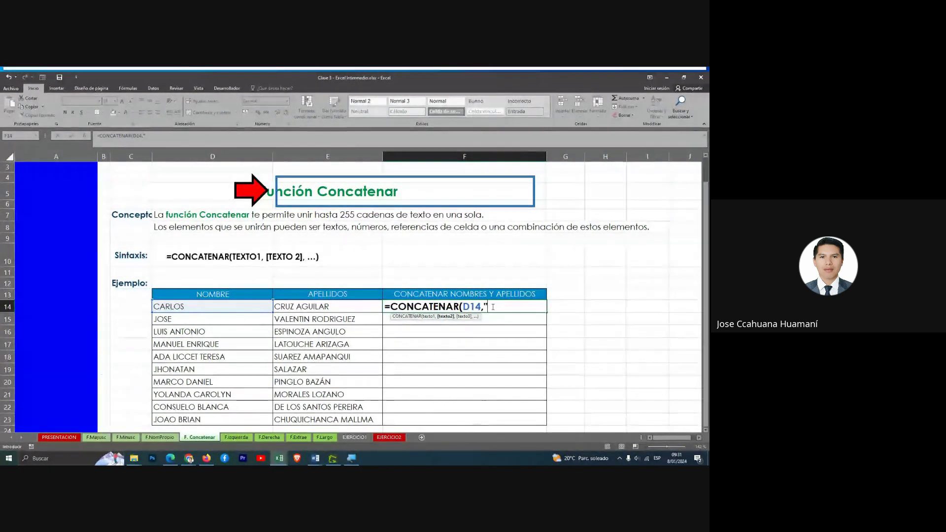
text(,)
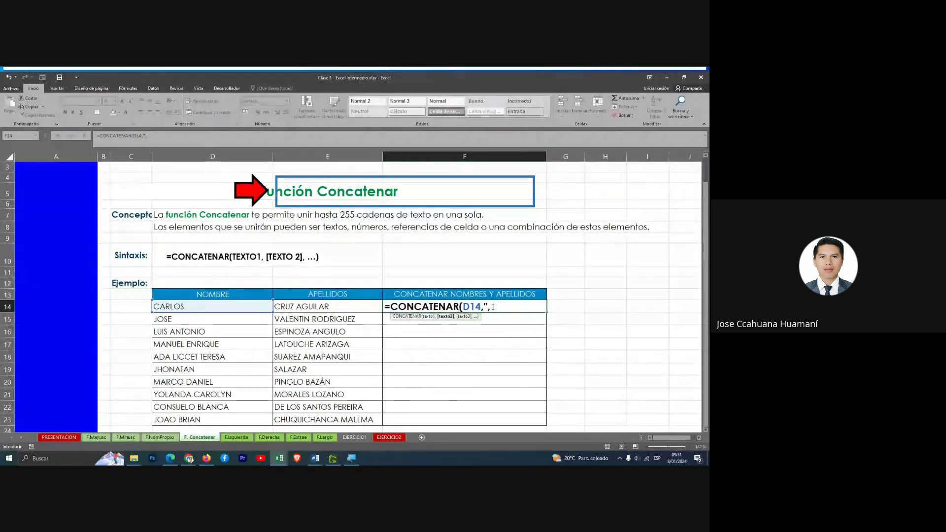
text(")
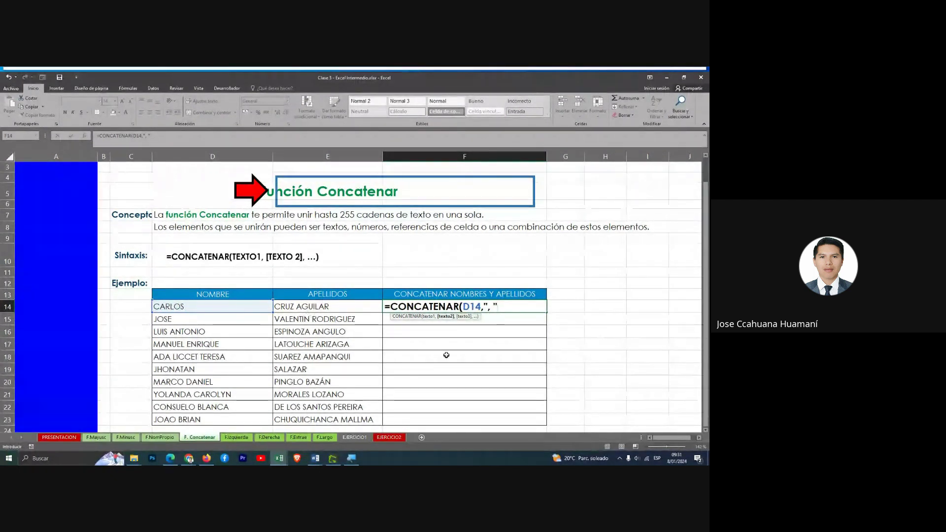
Step: Fix the ", " separator, add E14, and close the parenthesis
click(462, 306)
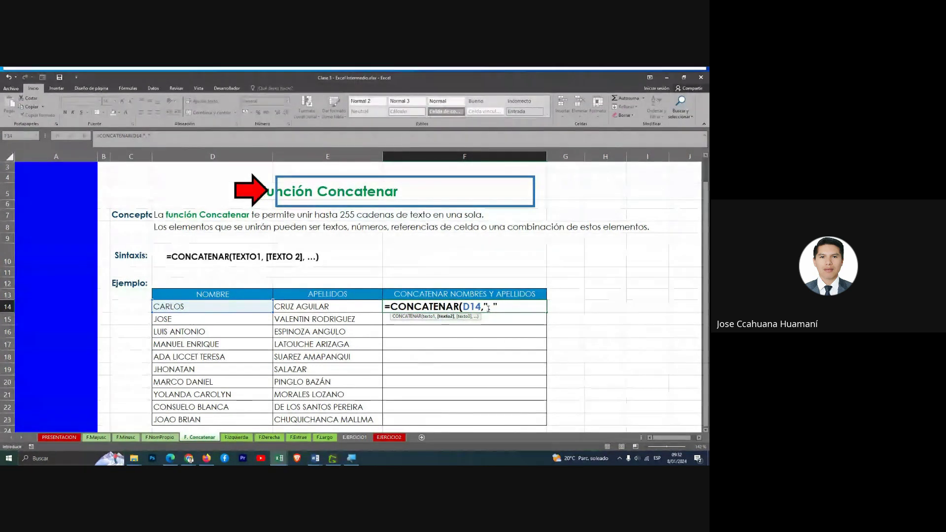
click(489, 308)
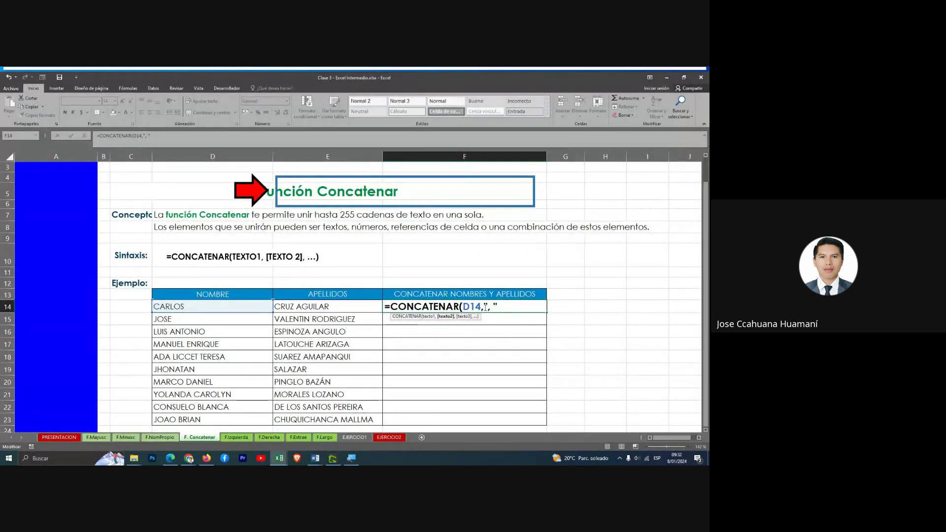
text(,)
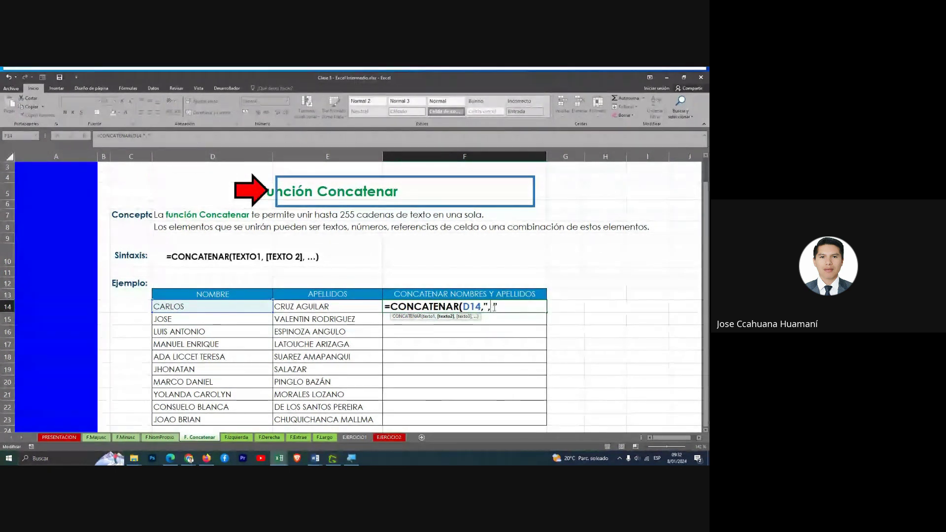
text(")
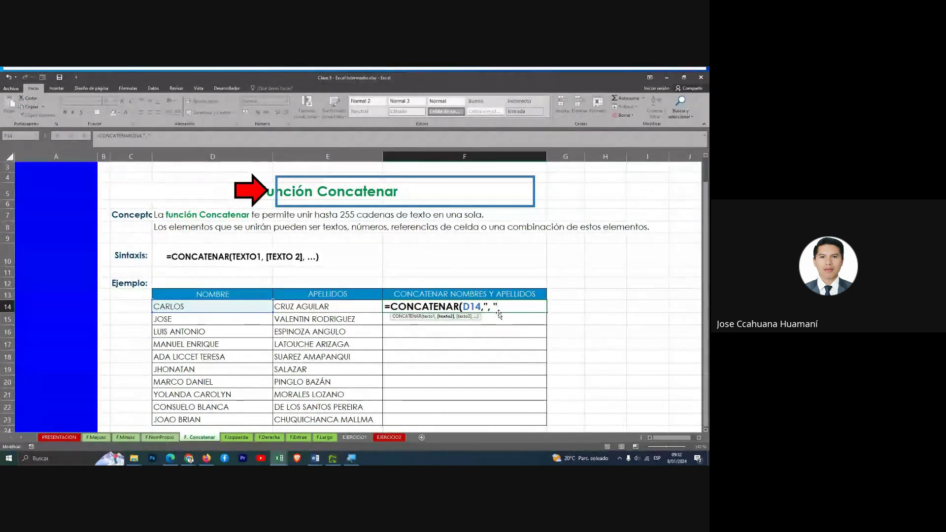
text(,)
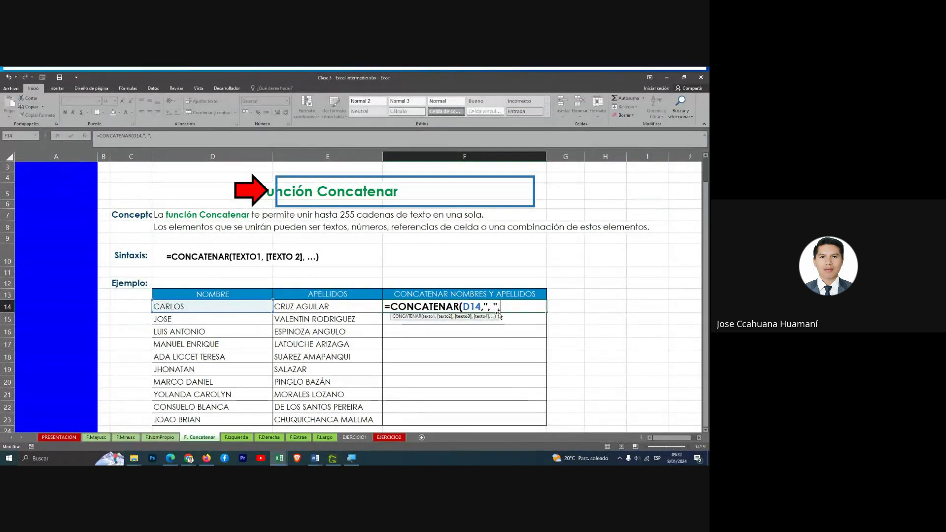
text(,)
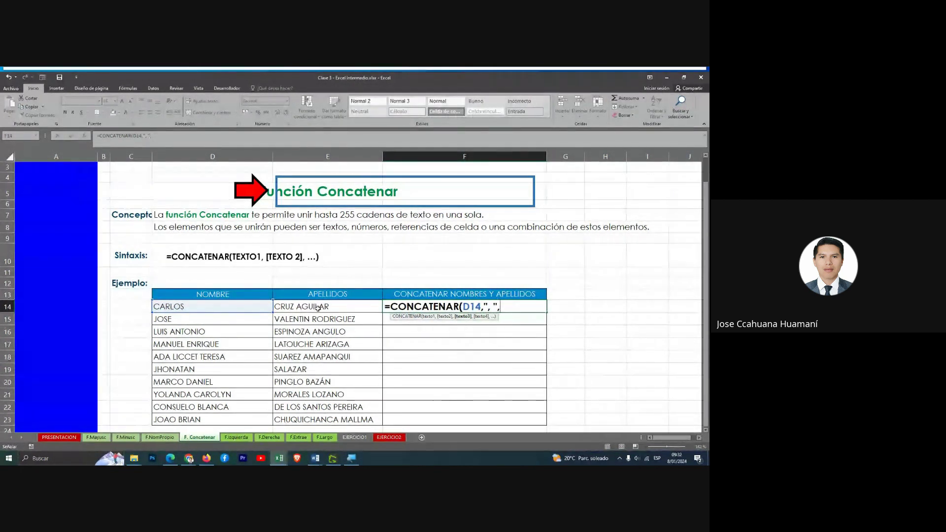
click(318, 307)
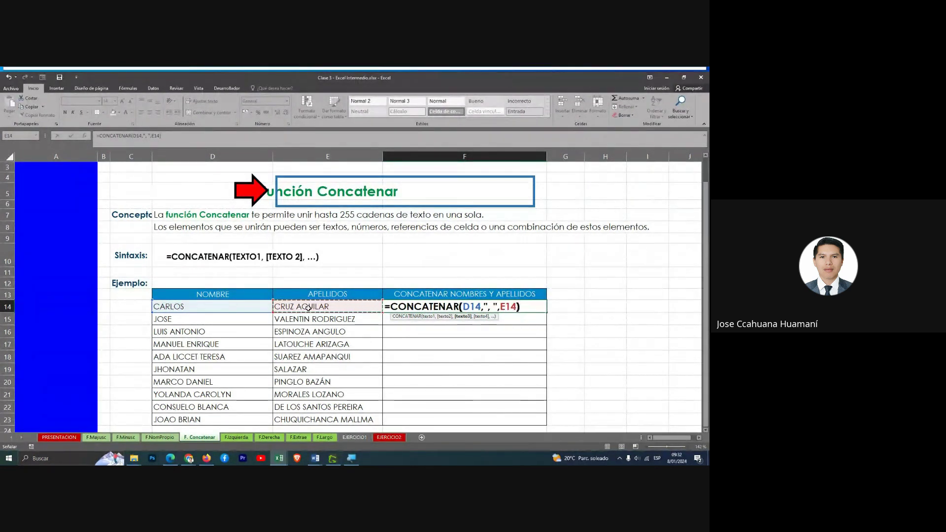
text())
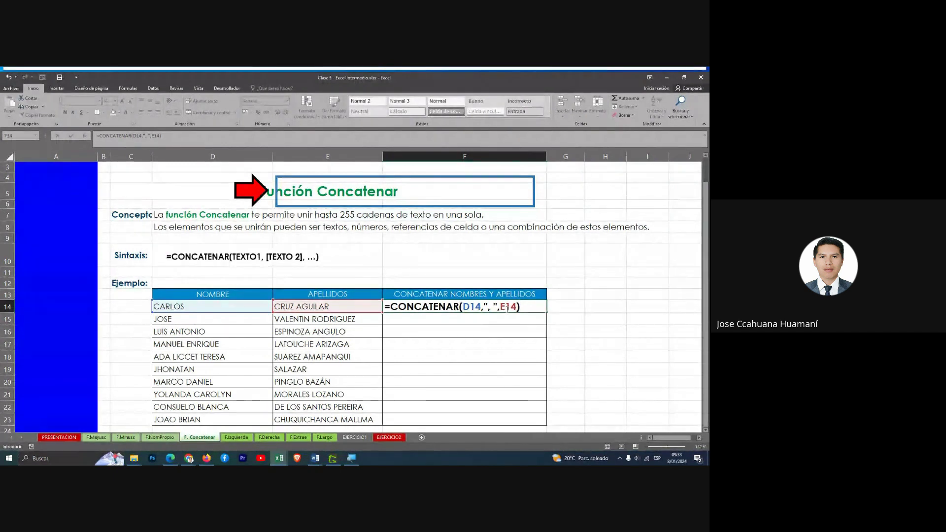
Step: Confirm the F14 formula, fill it down to F23, then delete F14:F23 again
key(ctrl+Return)
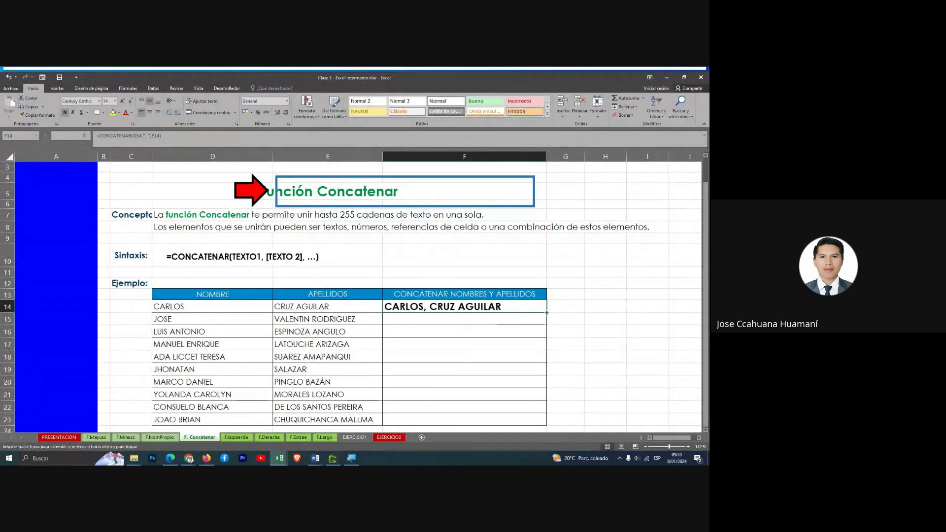
double_click(547, 313)
scroll(495, 310, down, 2)
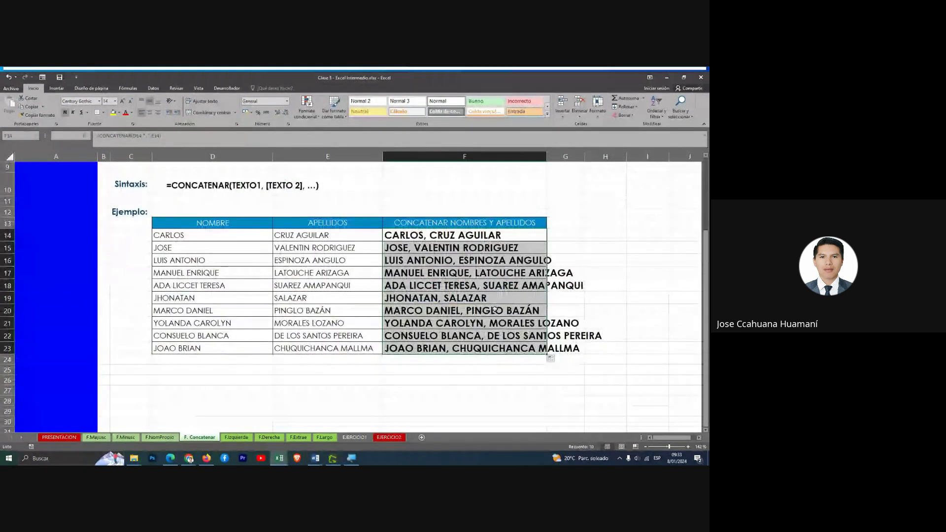
scroll(494, 309, up, 1)
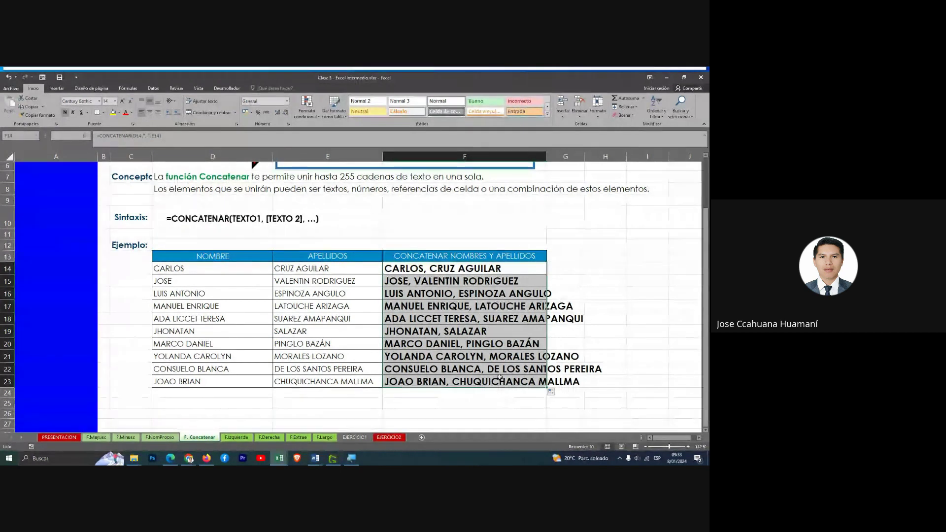
click(518, 289)
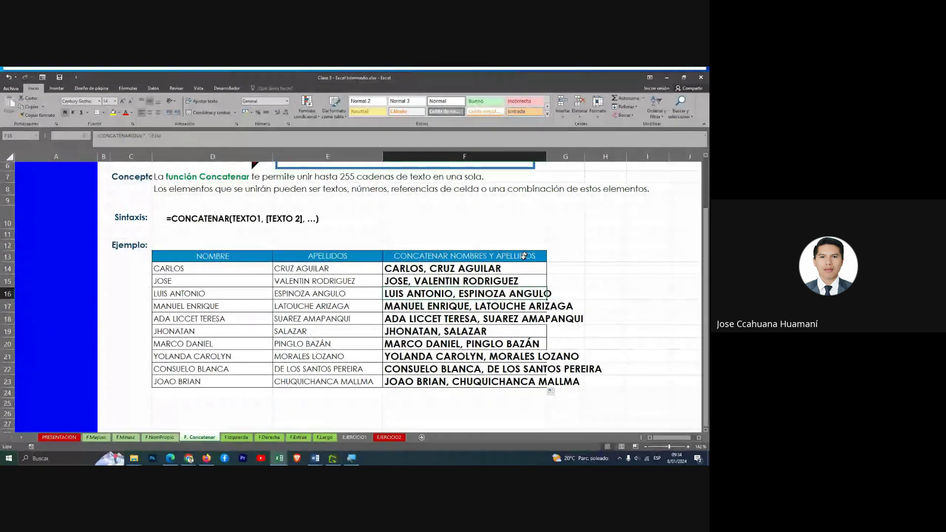
drag(522, 269, 497, 376)
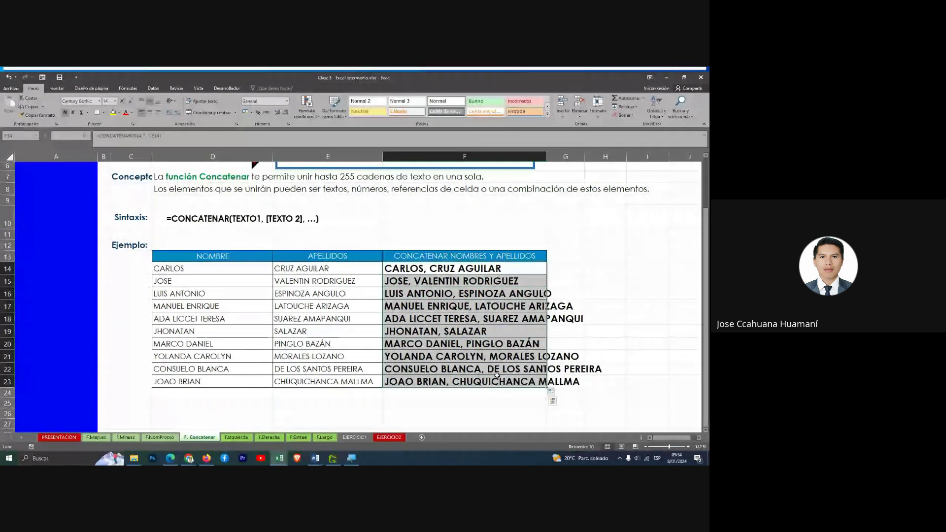
key(Delete)
Step: Begin a new entry with = in F14, then bring the Google Meet window forward
click(452, 271)
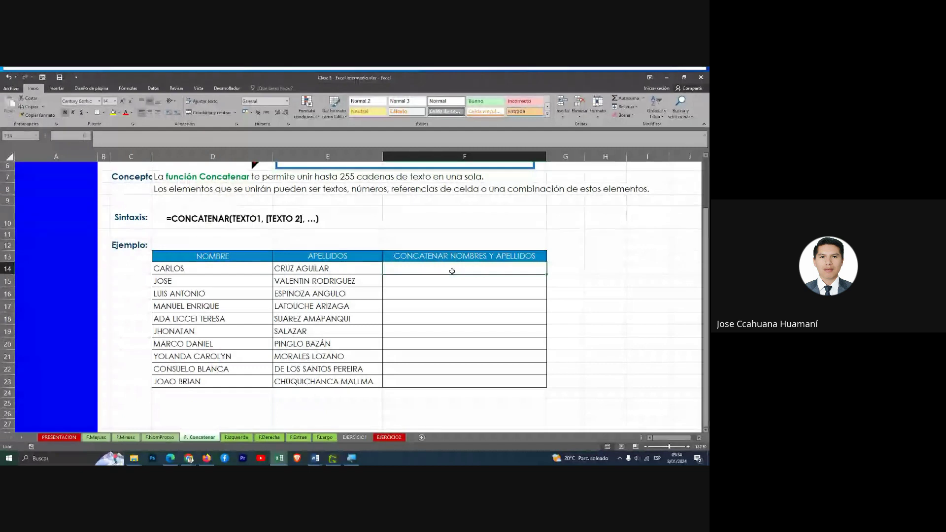
text(=)
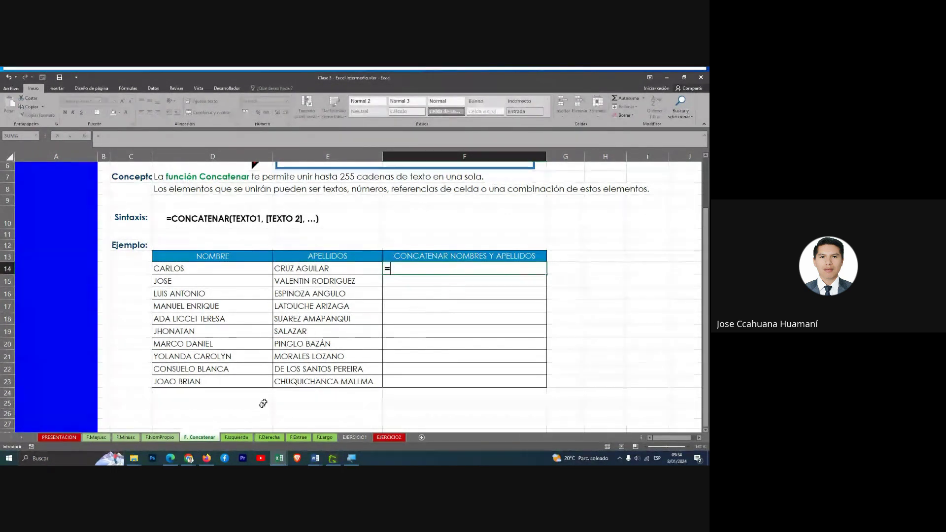
mouse_move(189, 458)
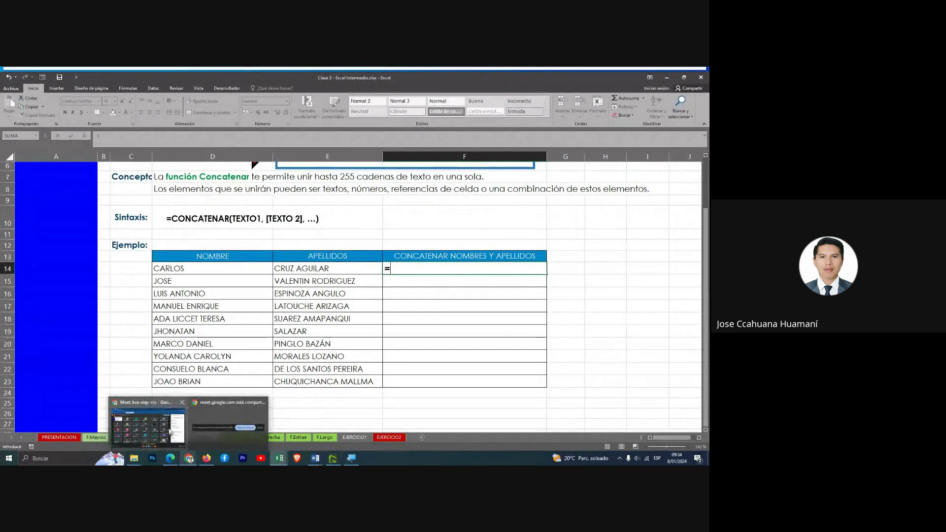
click(148, 424)
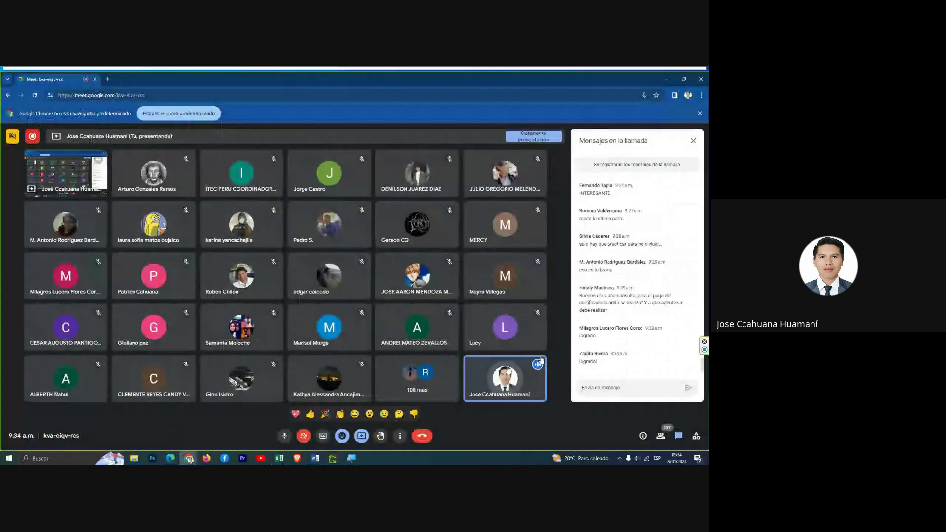
Step: Send 'CONCATENAR' in the Meet call chat and go back to the Excel workbook
click(635, 394)
scroll(647, 337, up, 1)
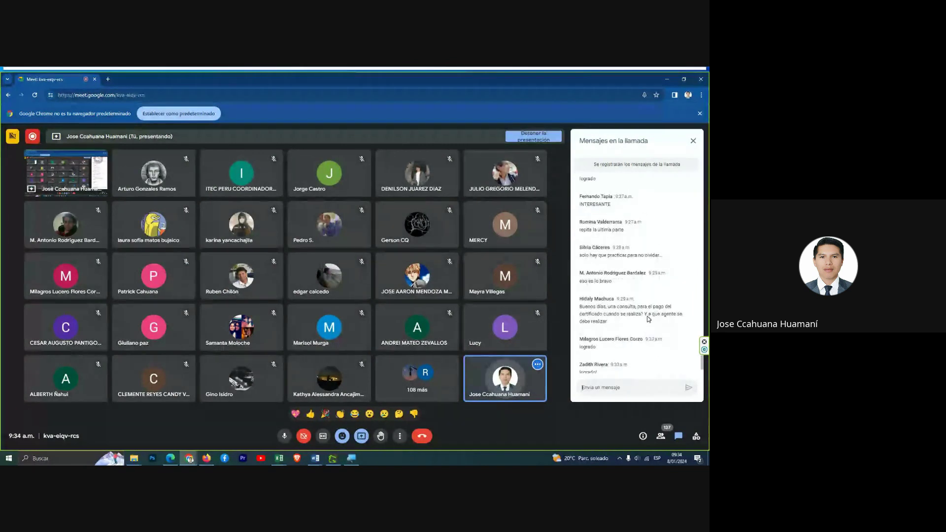
scroll(641, 340, down, 2)
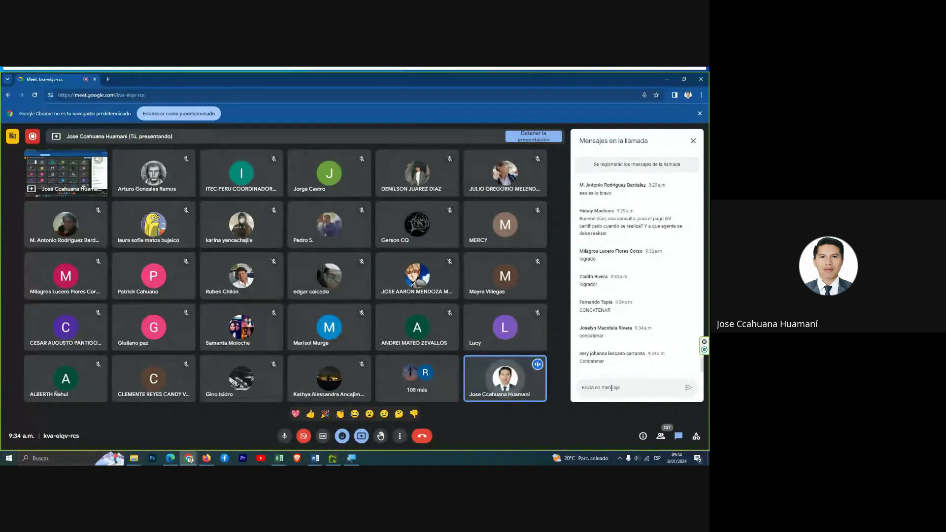
text(con)
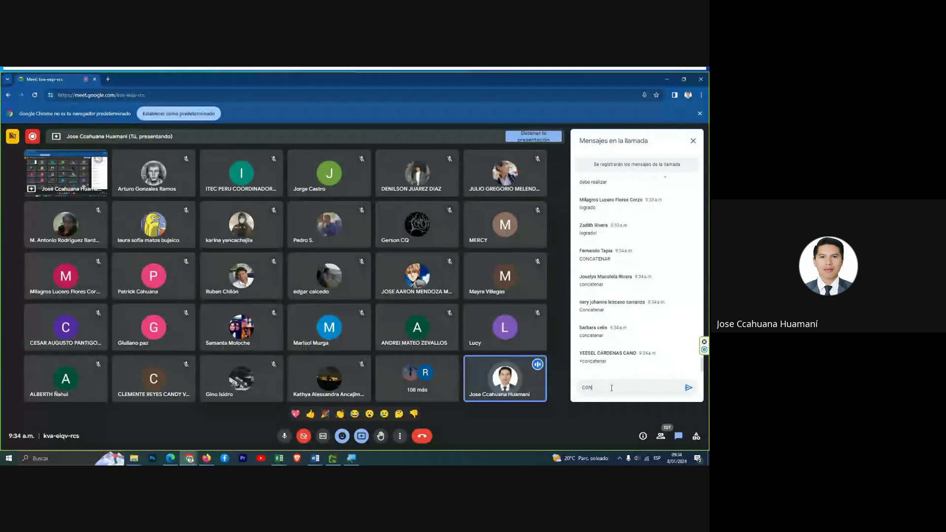
text(TA)
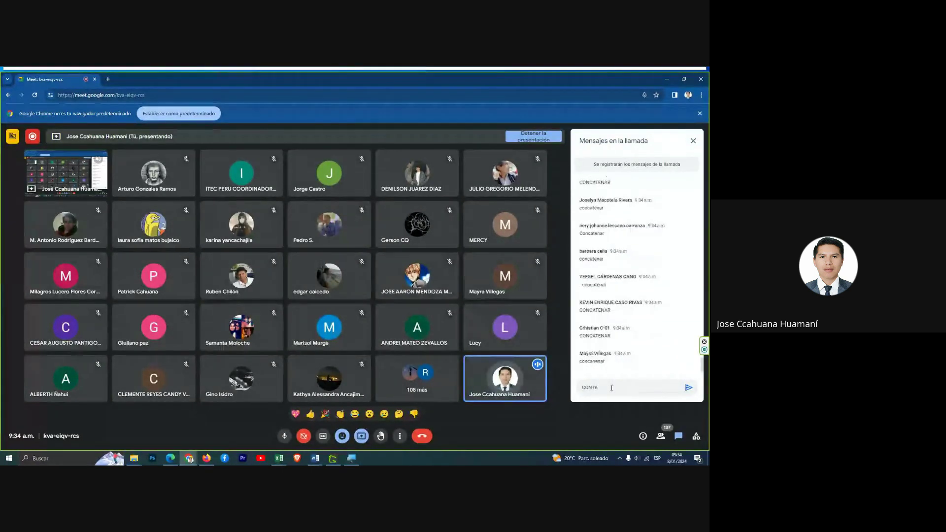
key(BackSpace)
key(BackSpace)
text(CAT)
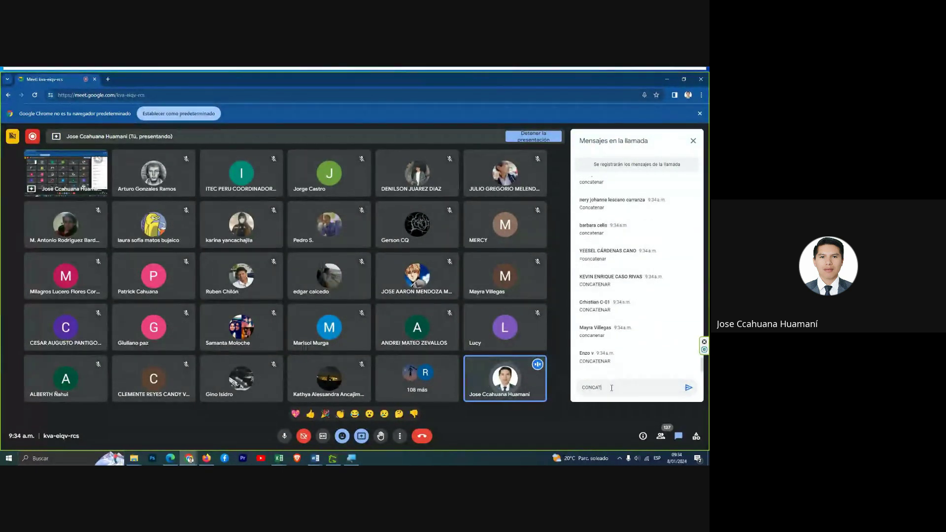
text(ENAR)
key(Return)
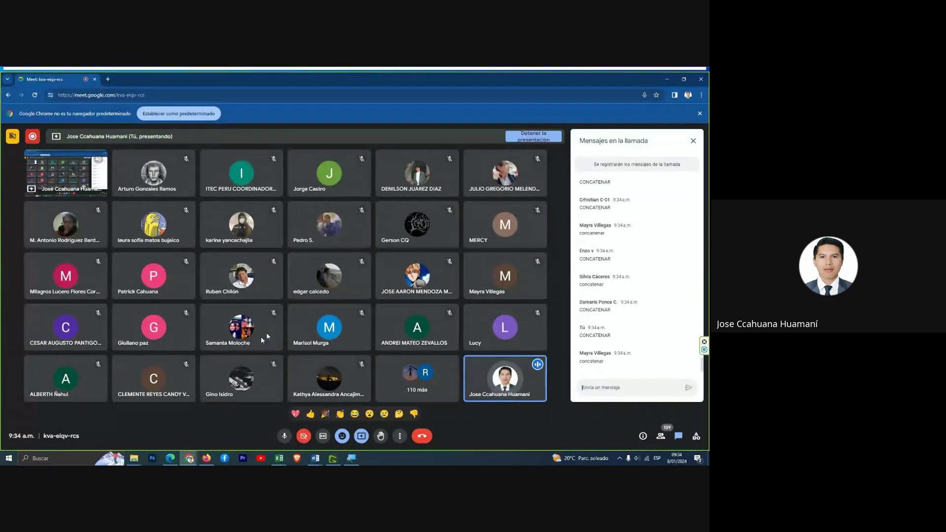
click(279, 459)
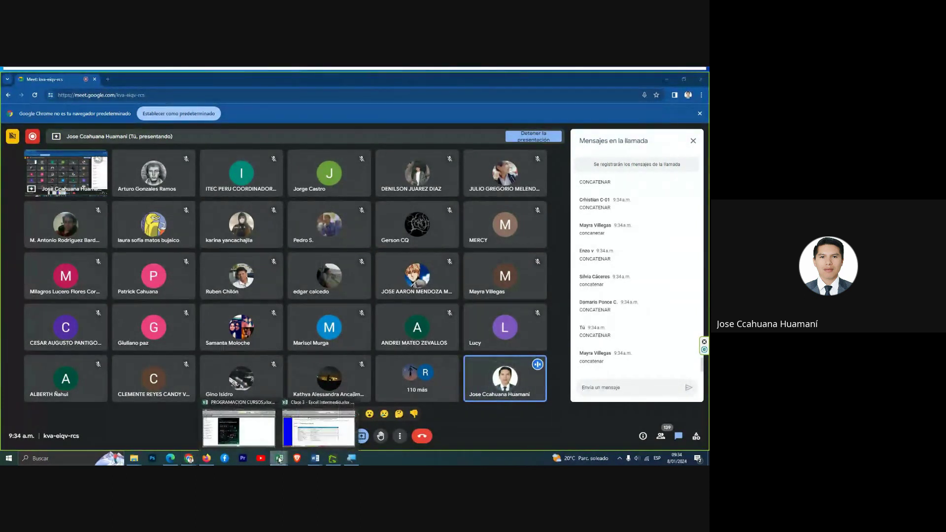
click(319, 428)
text(CO)
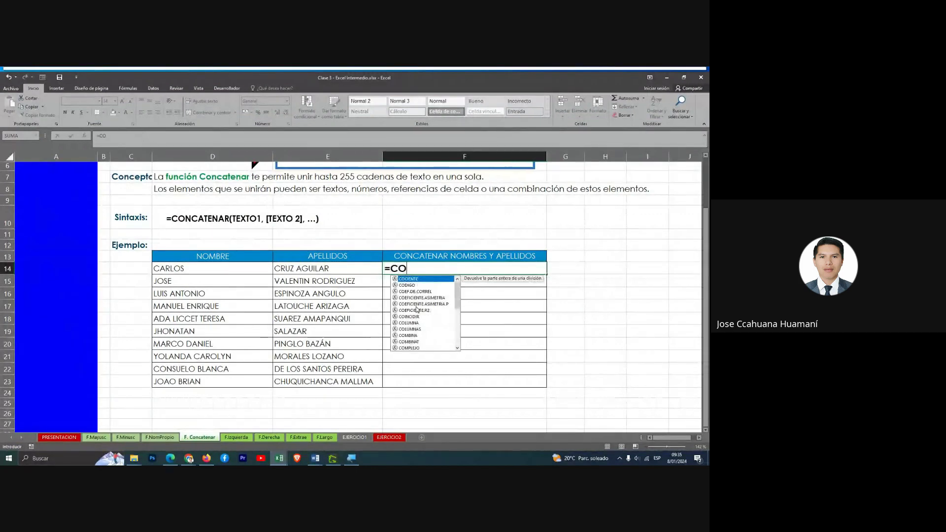
text(NCA)
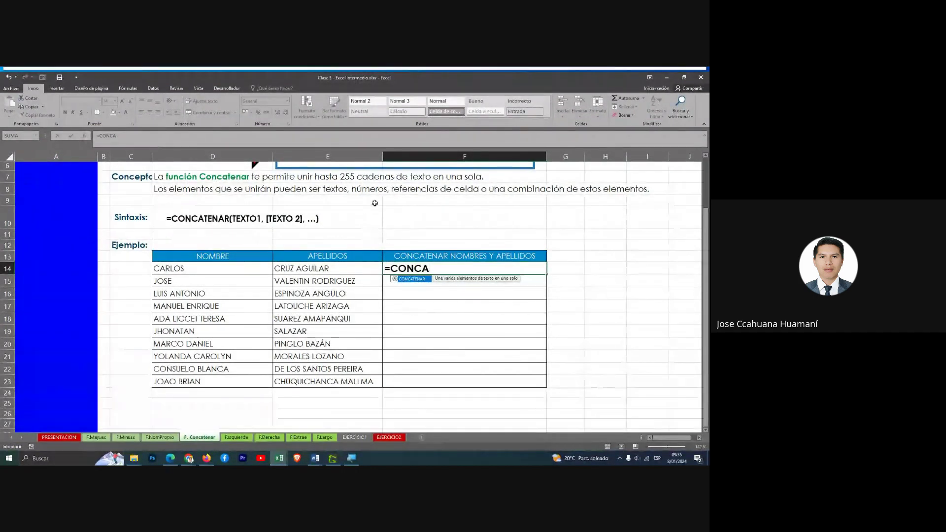
double_click(419, 280)
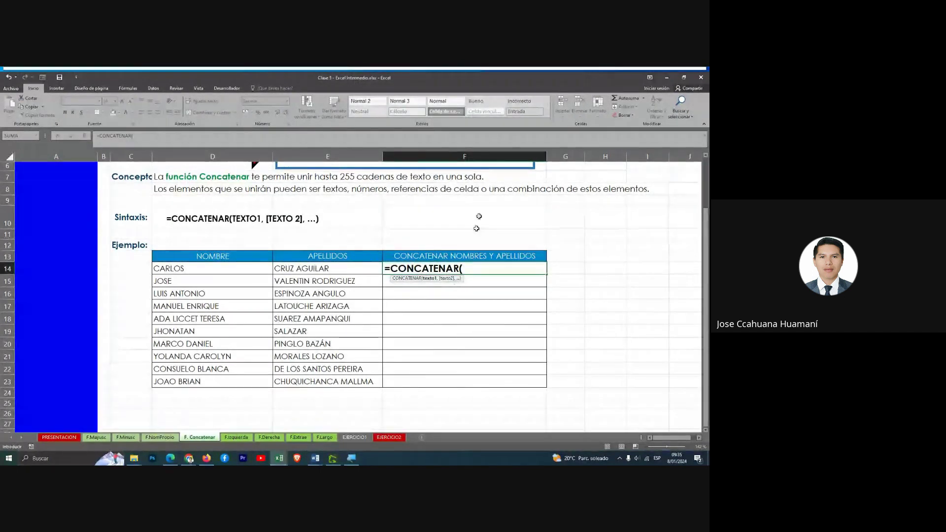
click(325, 269)
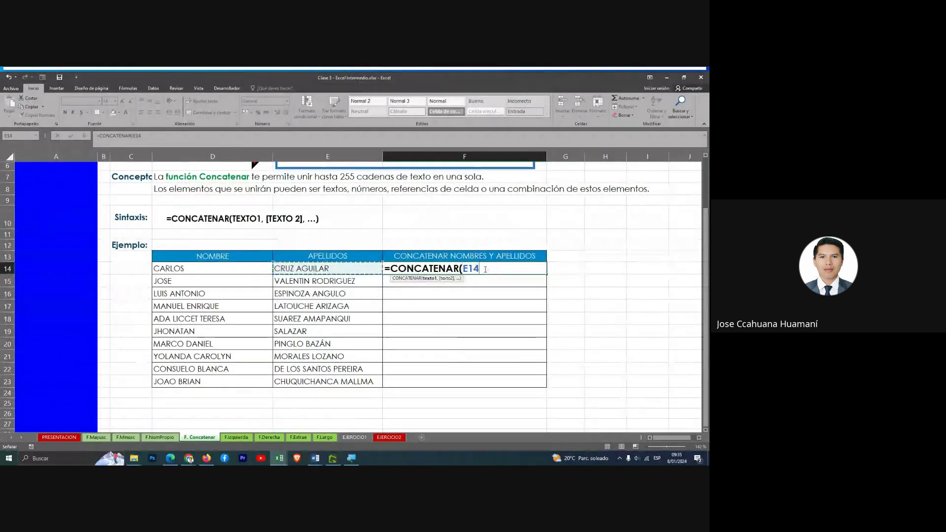
text(,)
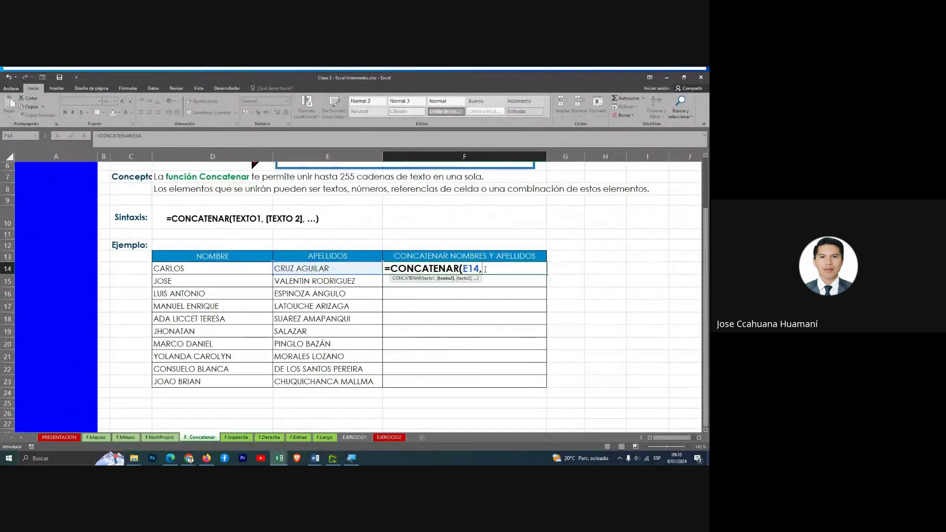
text(")
text( ",)
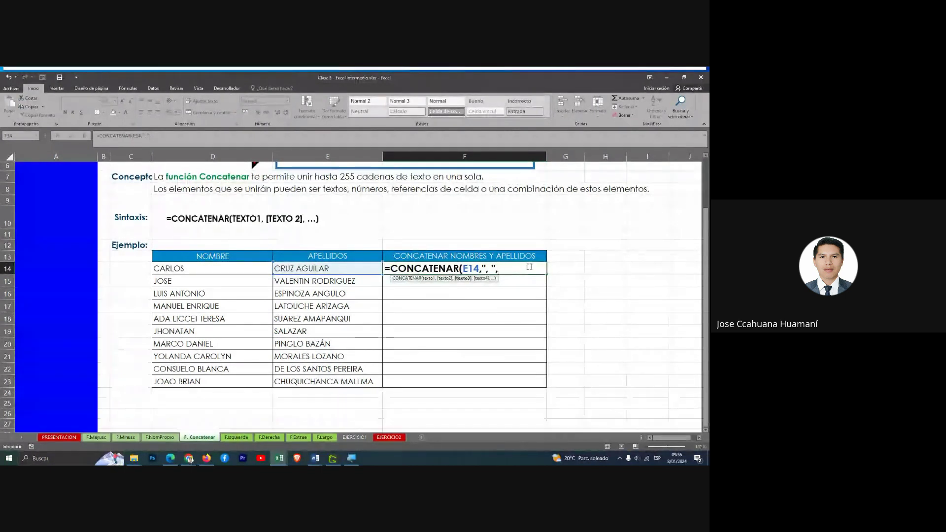
click(222, 268)
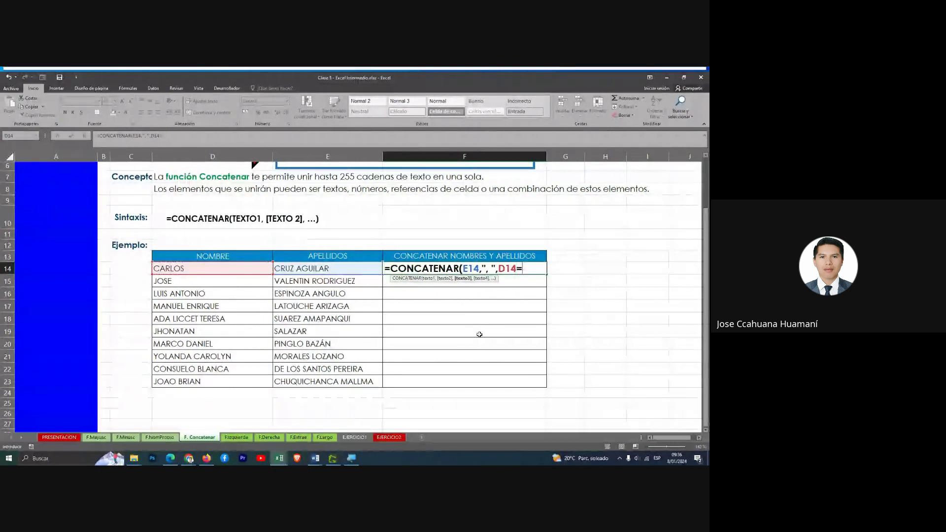
text())
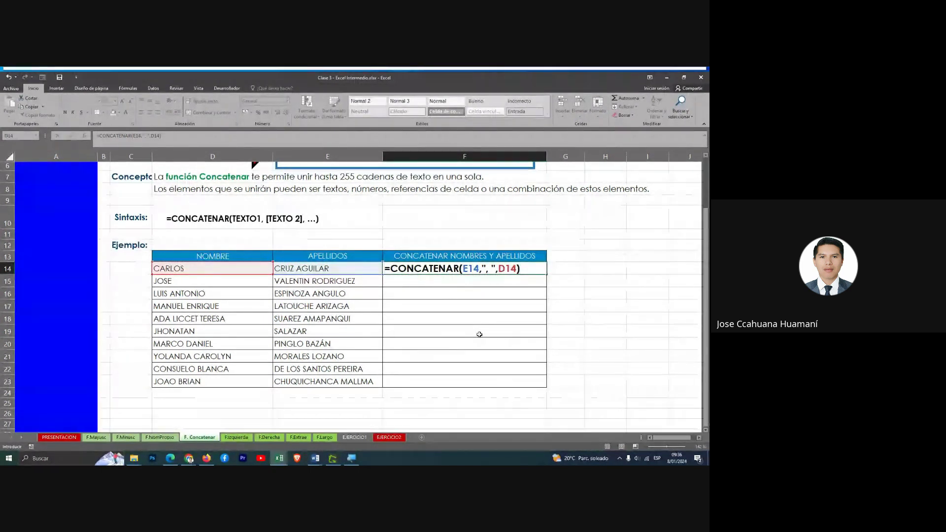
key(Return)
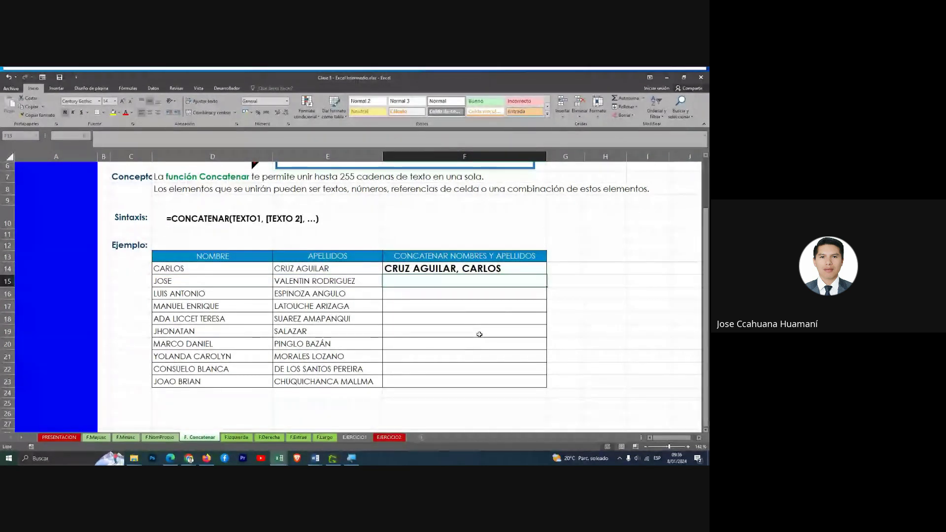
Step: Fill the surname-first formula from F14 down to F23 and select F14:F23
click(482, 271)
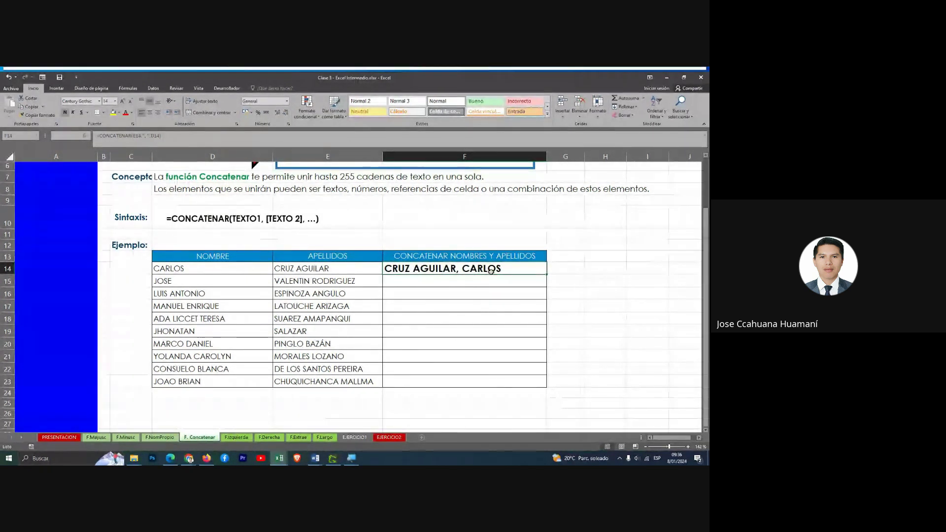
double_click(547, 273)
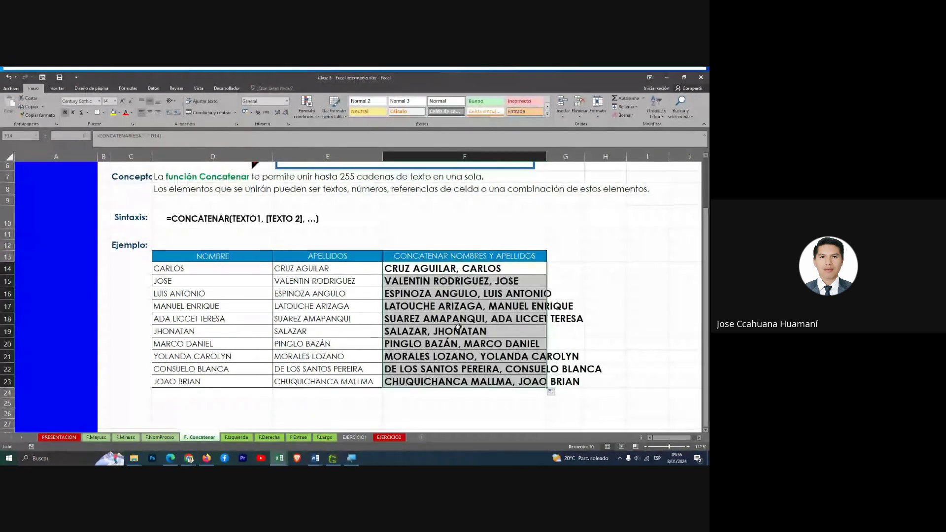
click(452, 340)
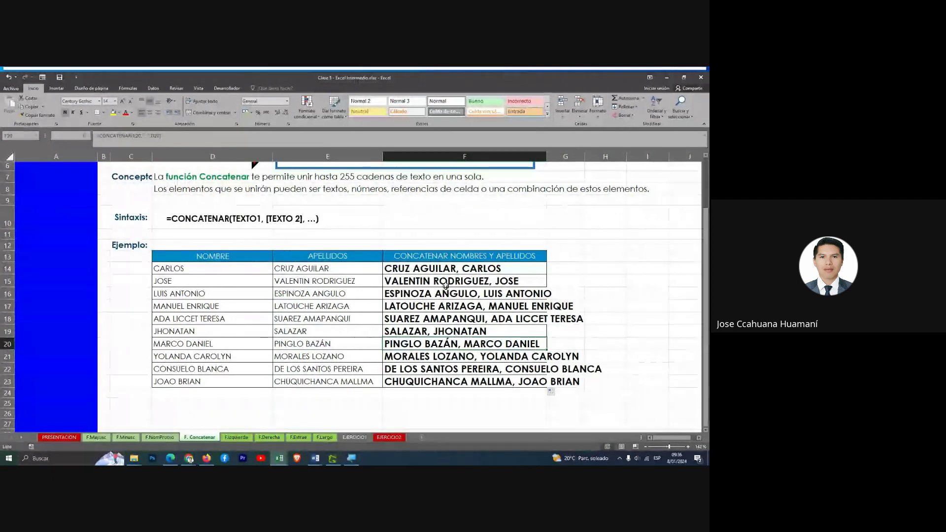
click(447, 271)
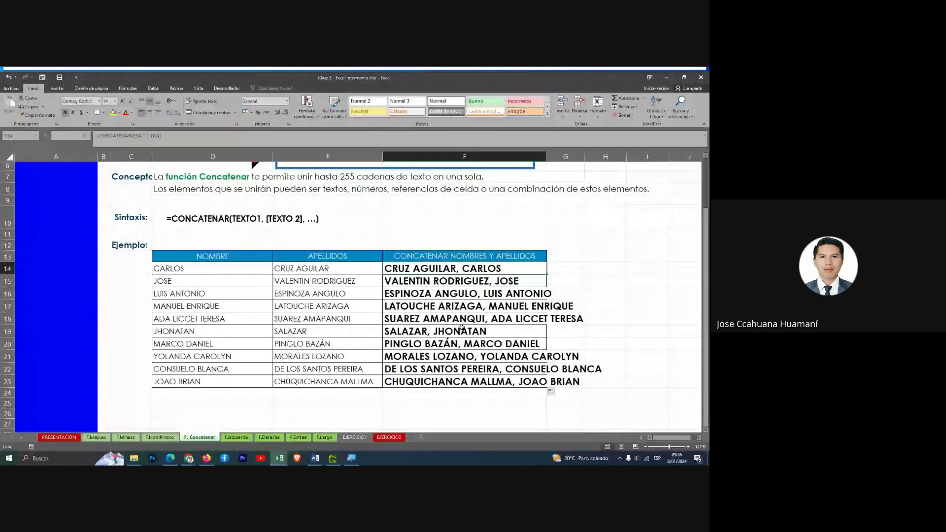
drag(473, 270, 474, 380)
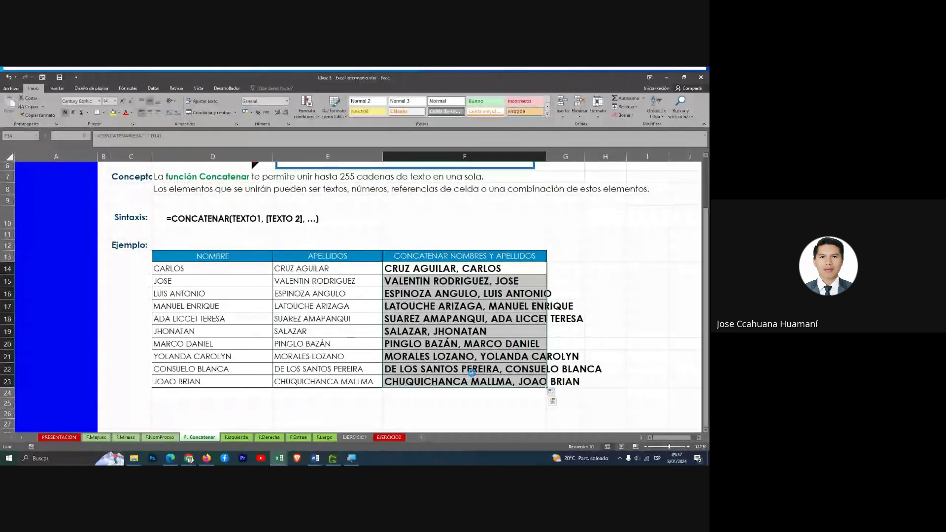
Step: Copy F14:F23 and paste it back in place as values
key(ctrl+c)
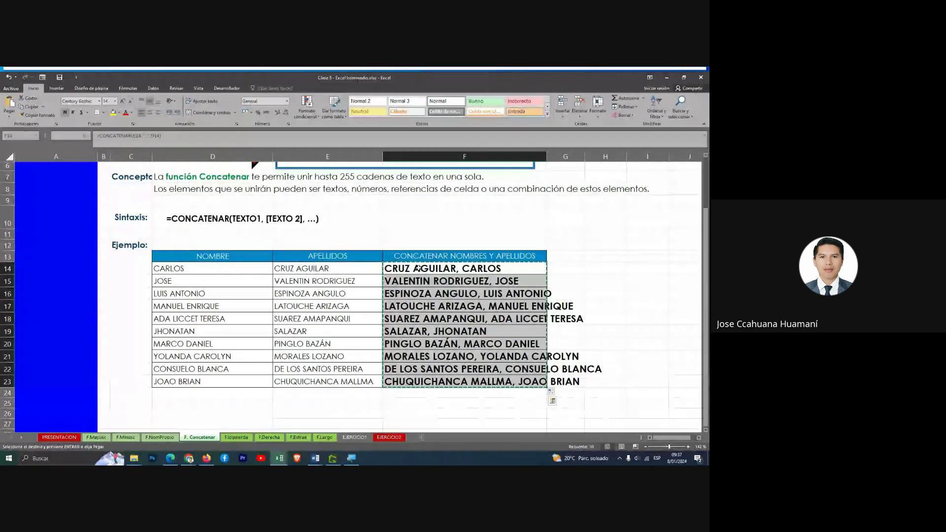
right_click(419, 269)
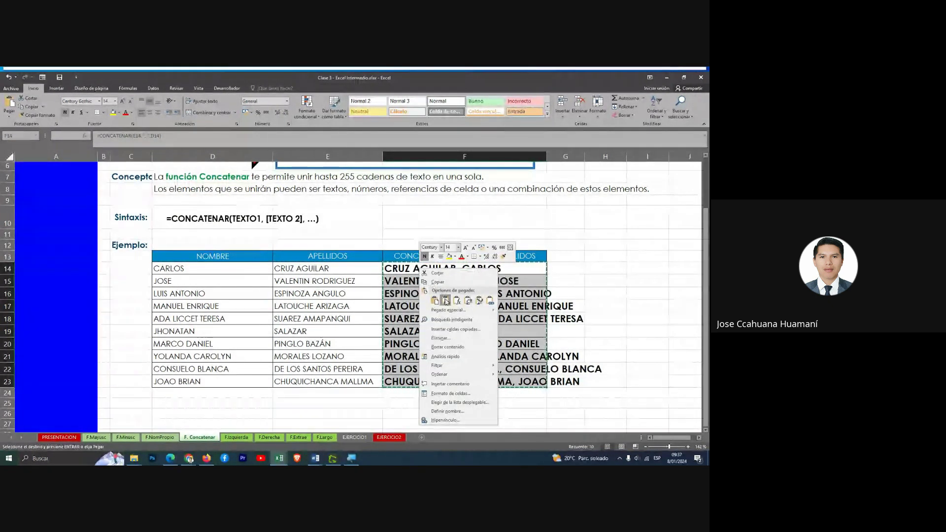
click(446, 300)
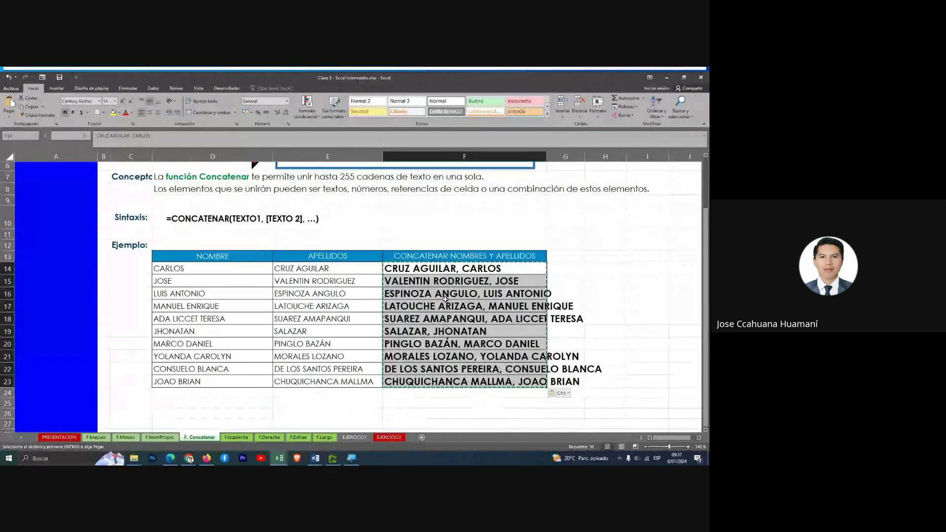
key(Escape)
Step: Check cells F15 through F21 to confirm they now hold plain text
click(442, 295)
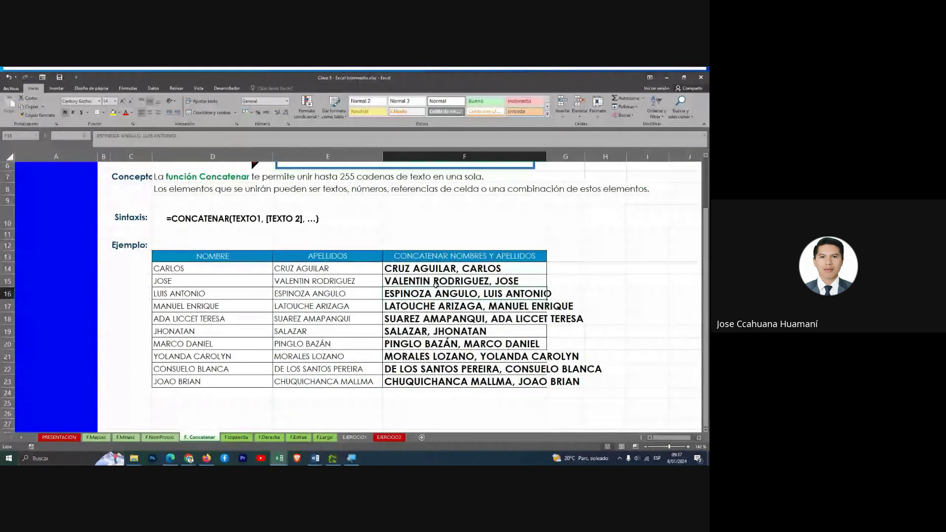
drag(432, 294, 424, 319)
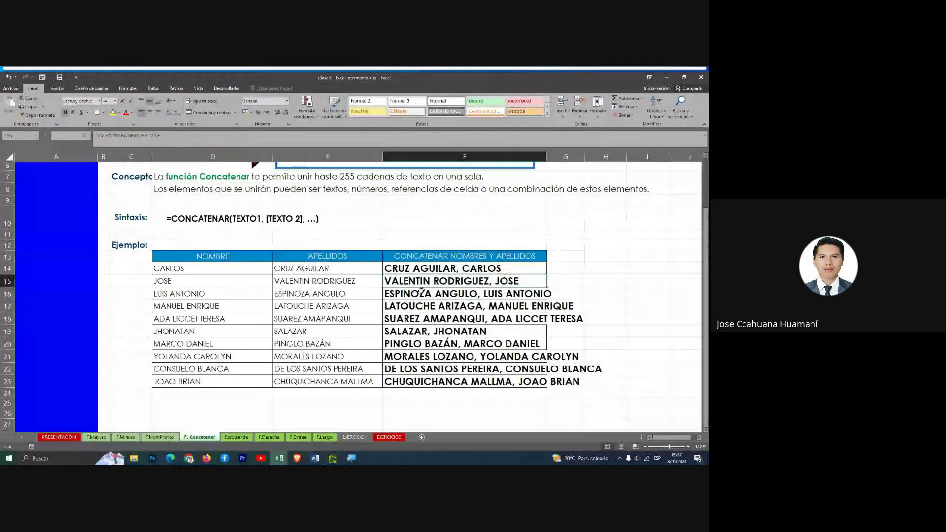
click(427, 357)
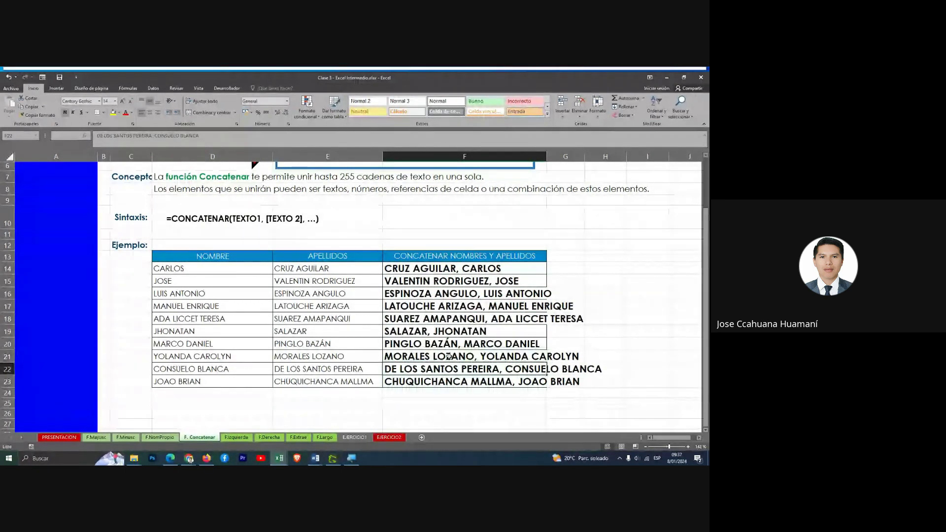
click(461, 333)
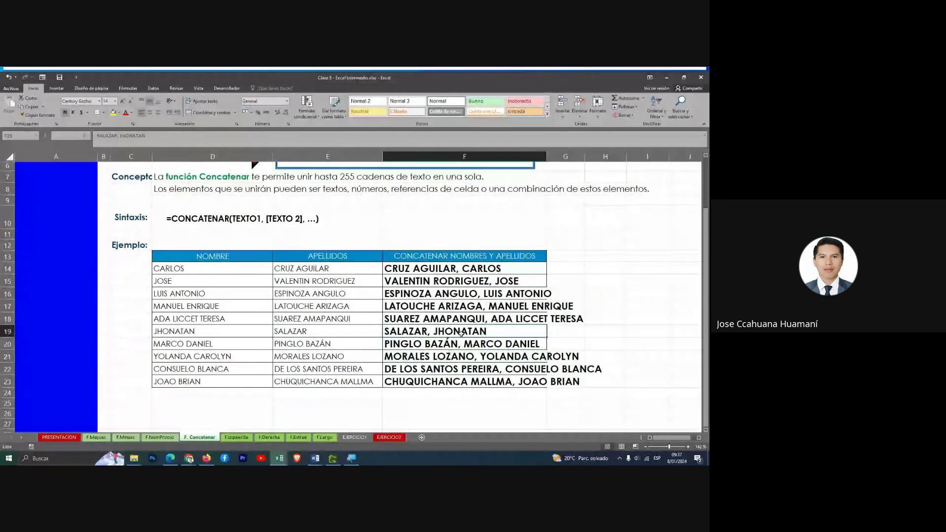
click(479, 307)
click(472, 294)
click(465, 282)
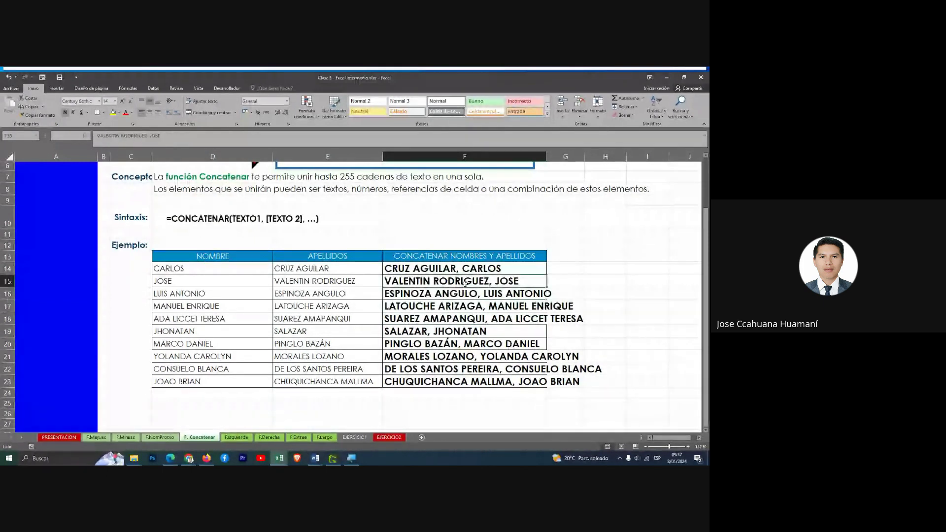
click(443, 306)
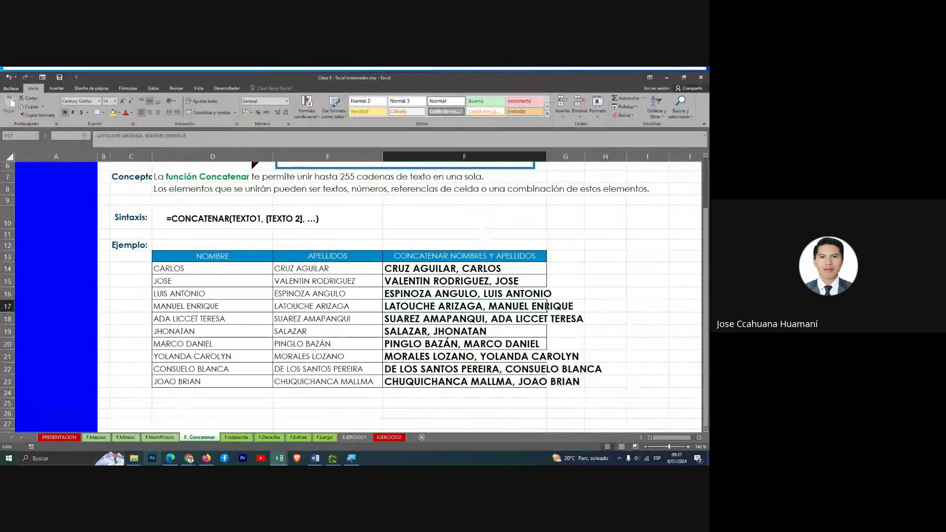
mouse_move(189, 459)
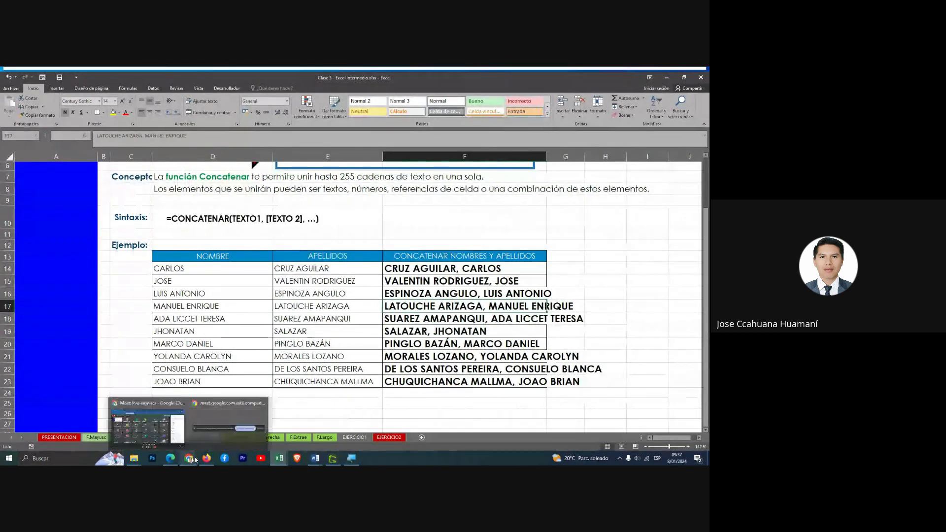
Step: Check the Google Meet class chat, then restore the CONCATENAR formulas in F14:F23 in Excel
click(163, 409)
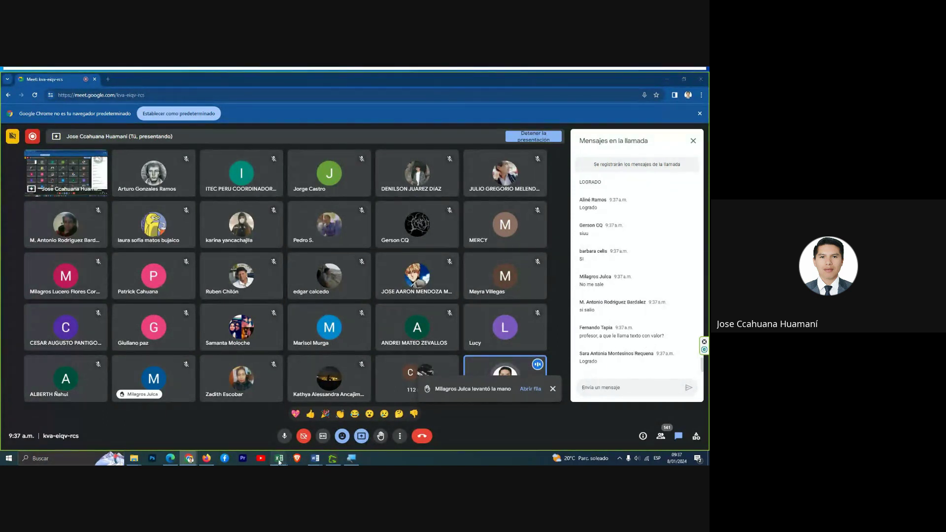
mouse_move(279, 458)
click(309, 432)
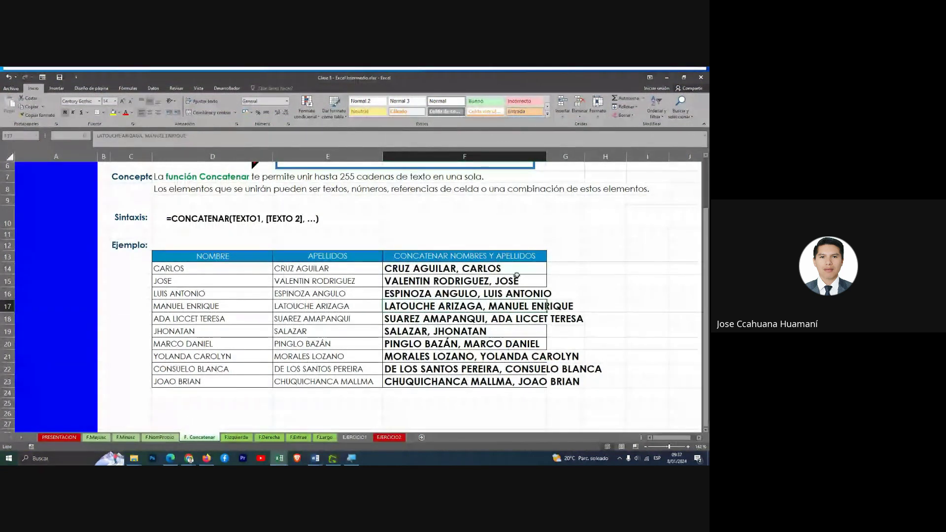
click(532, 270)
key(ctrl+shift+Down)
key(ctrl+c)
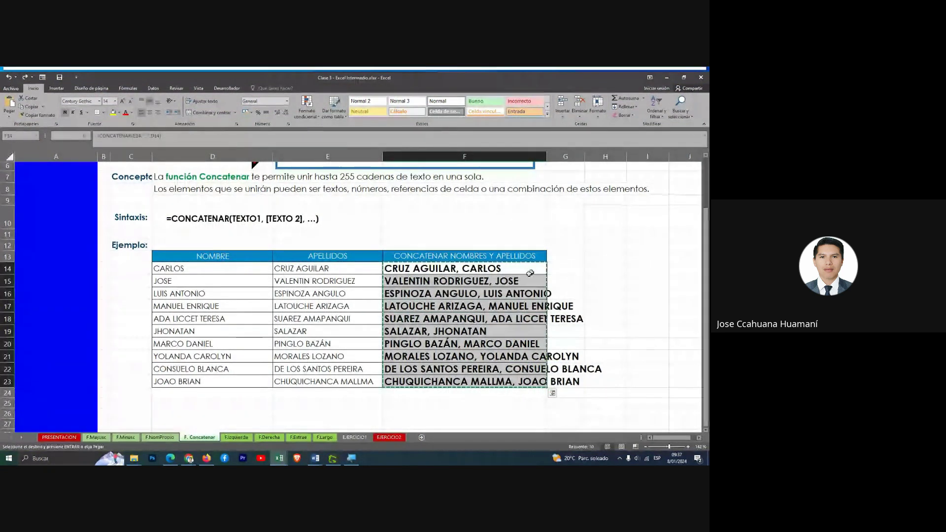
Step: Clear the copy marquee and confirm F15 through F23 each hold a CONCATENAR formula
key(Escape)
key(Right)
key(Right)
key(Down)
key(Down)
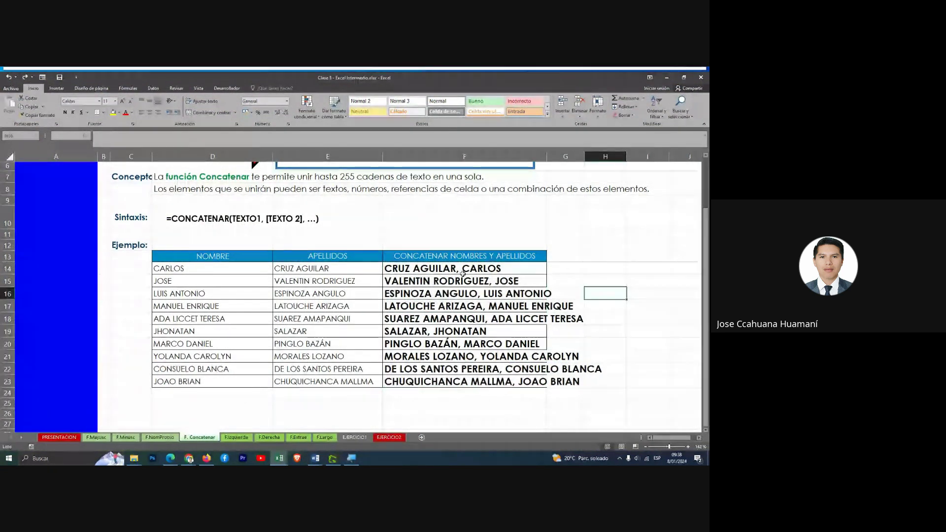
click(463, 272)
click(437, 281)
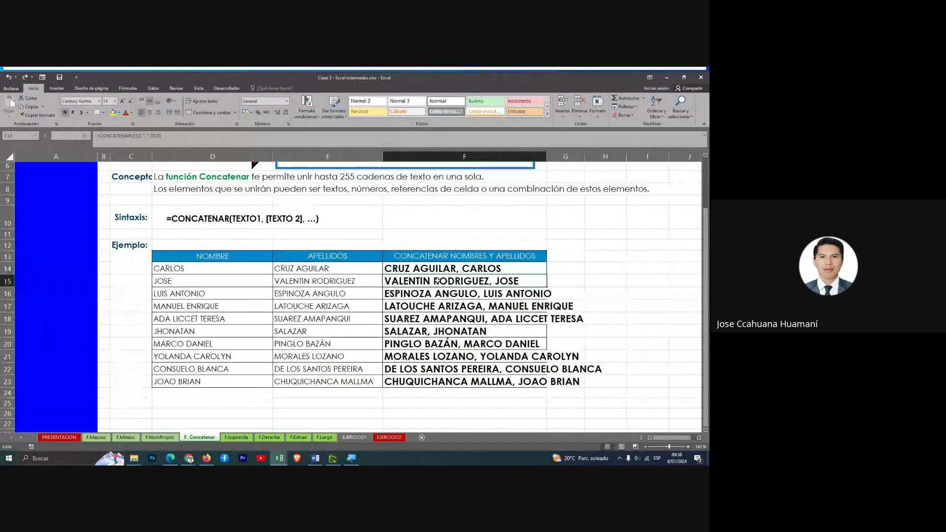
click(436, 293)
click(435, 306)
click(434, 319)
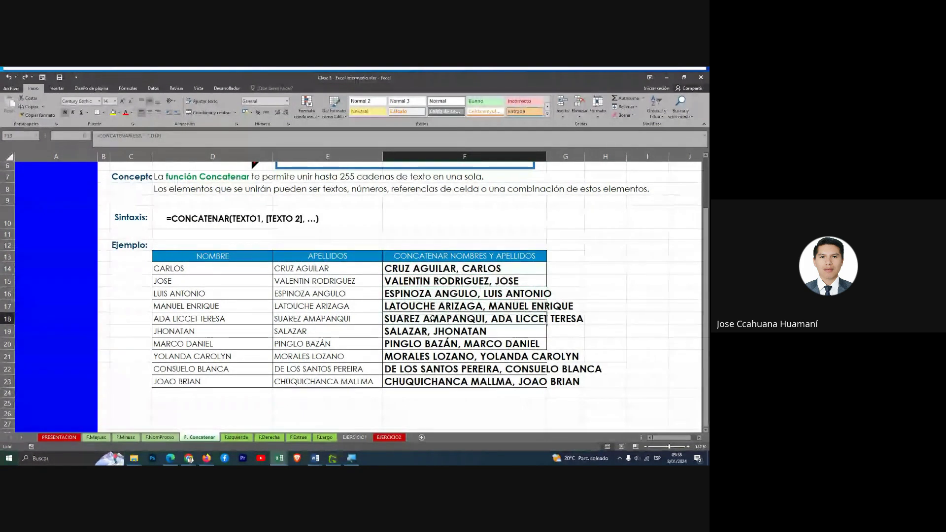
click(432, 331)
click(434, 343)
click(433, 356)
click(434, 368)
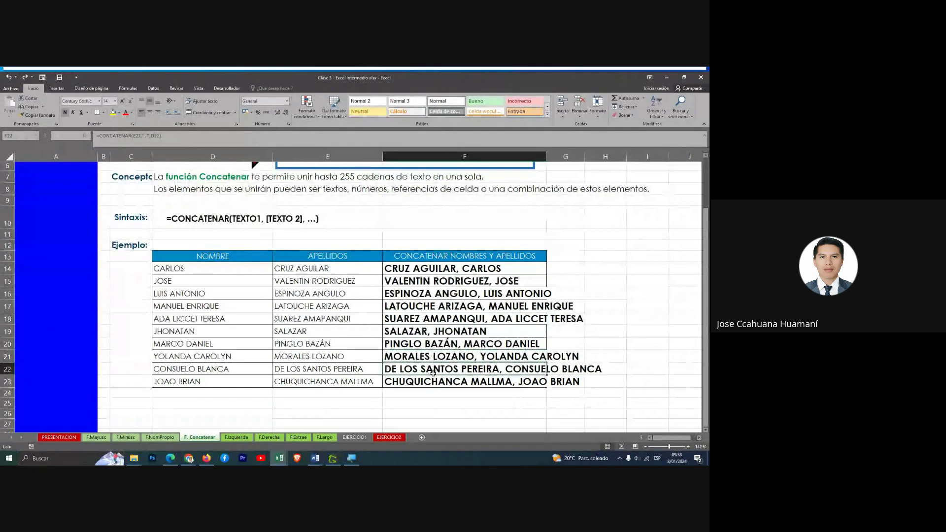
click(433, 377)
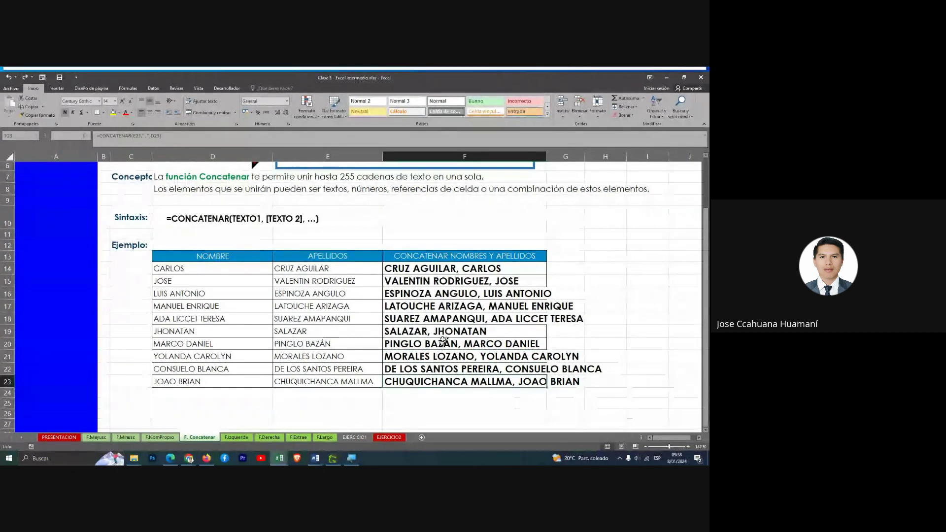
Step: Re-enter the F14 formula unchanged and copy the ten combined names in F14:F23
click(459, 270)
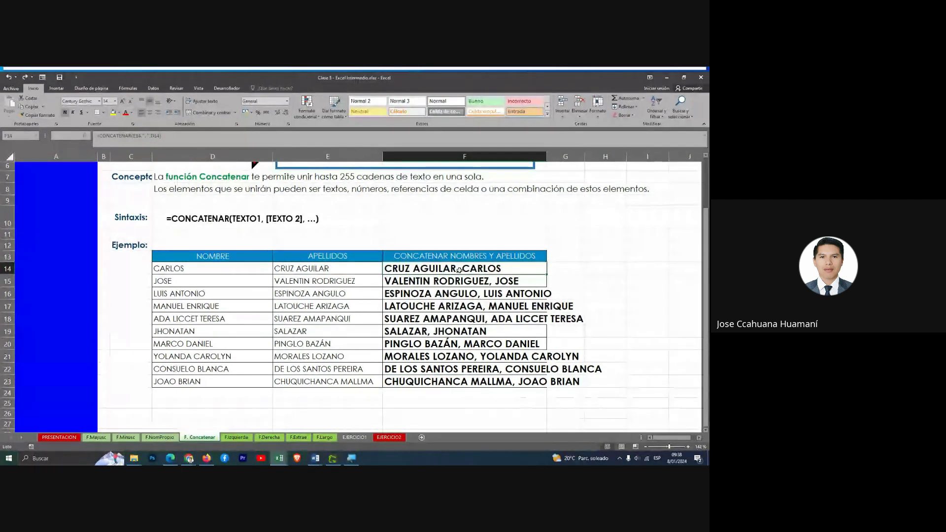
double_click(506, 269)
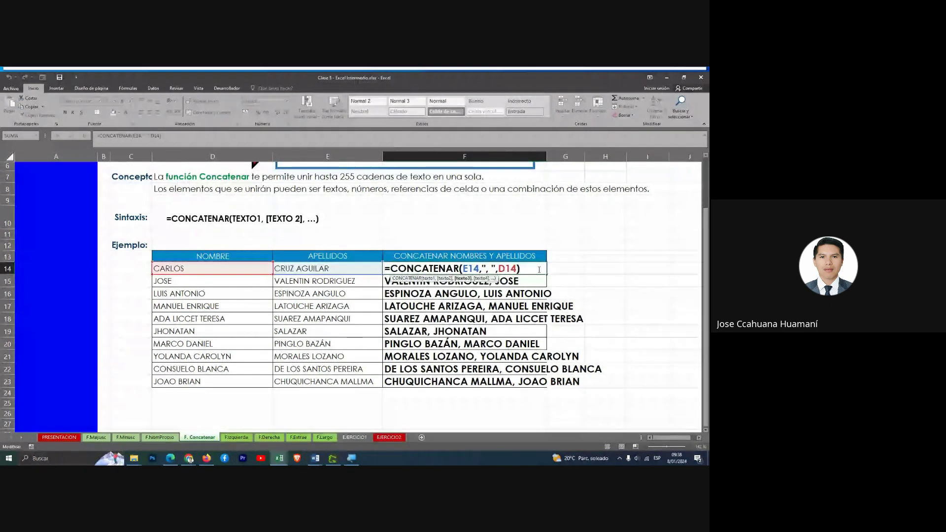
key(Return)
drag(519, 268, 506, 378)
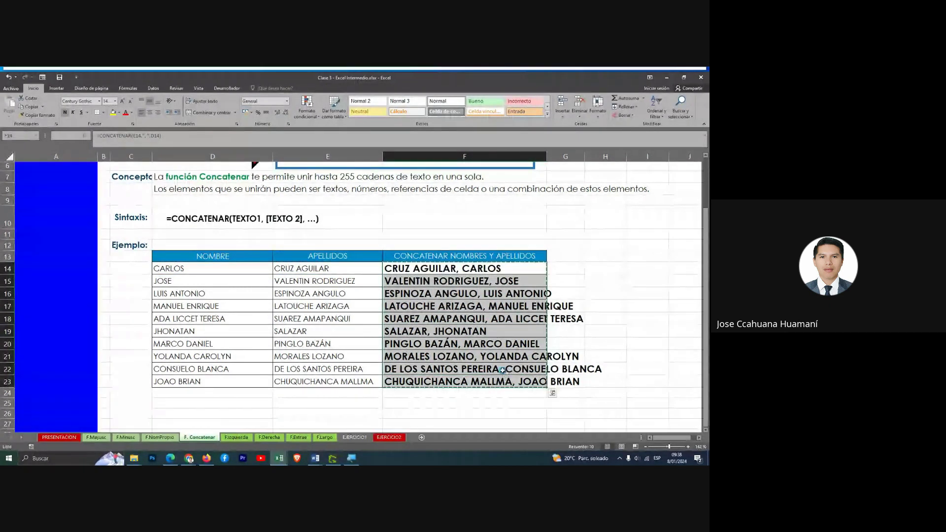
key(ctrl+c)
click(420, 268)
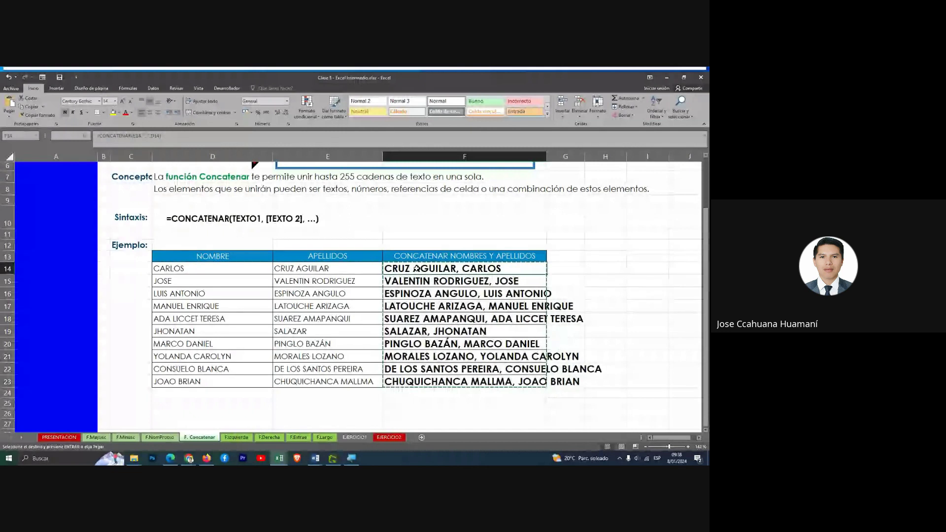
right_click(411, 270)
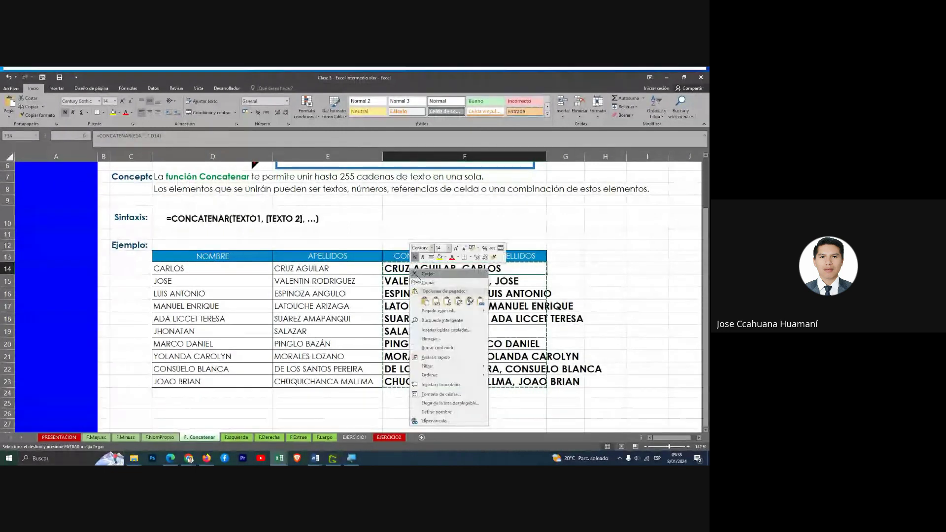
click(446, 301)
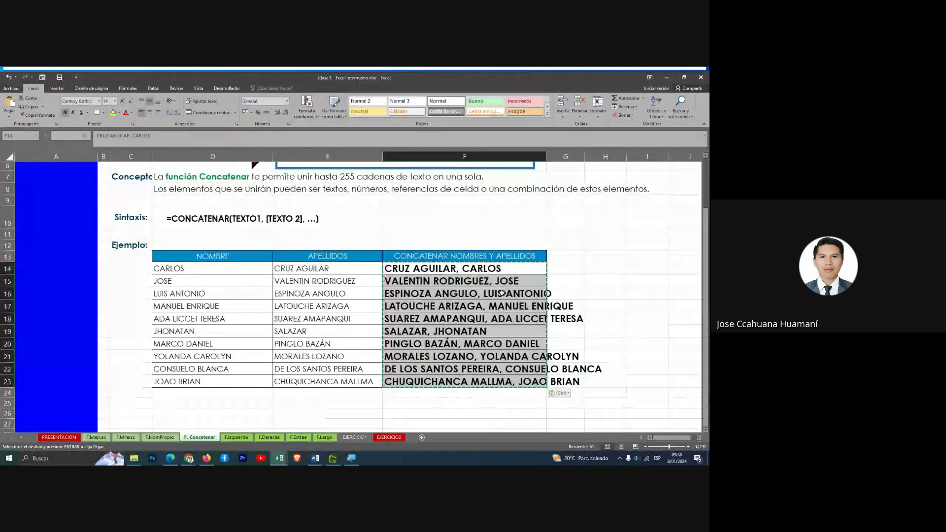
key(Escape)
click(475, 281)
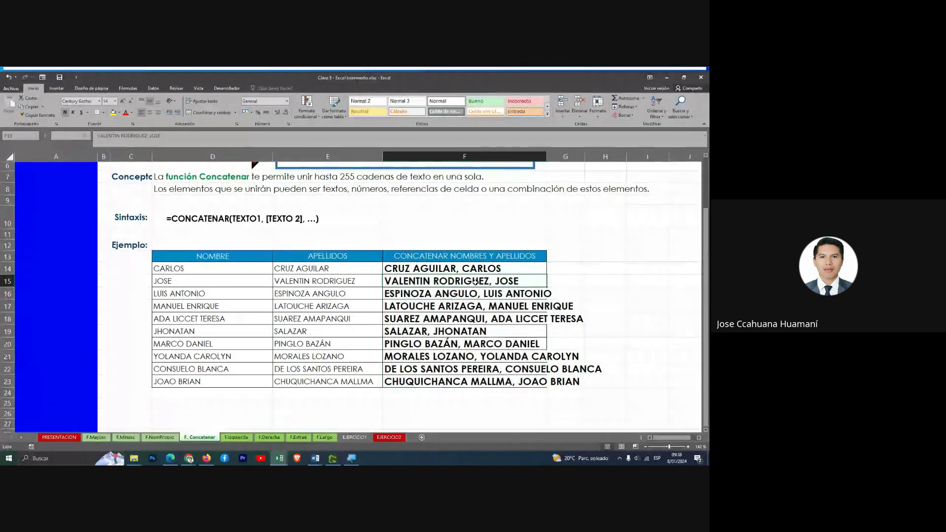
double_click(460, 294)
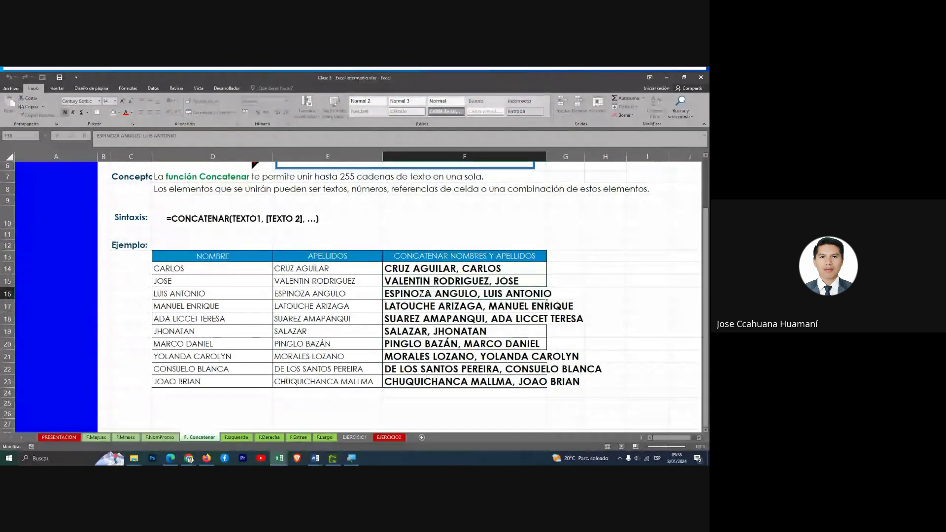
mouse_move(384, 294)
mouse_down()
mouse_move(552, 293)
mouse_move(380, 291)
mouse_up()
click(502, 293)
double_click(442, 309)
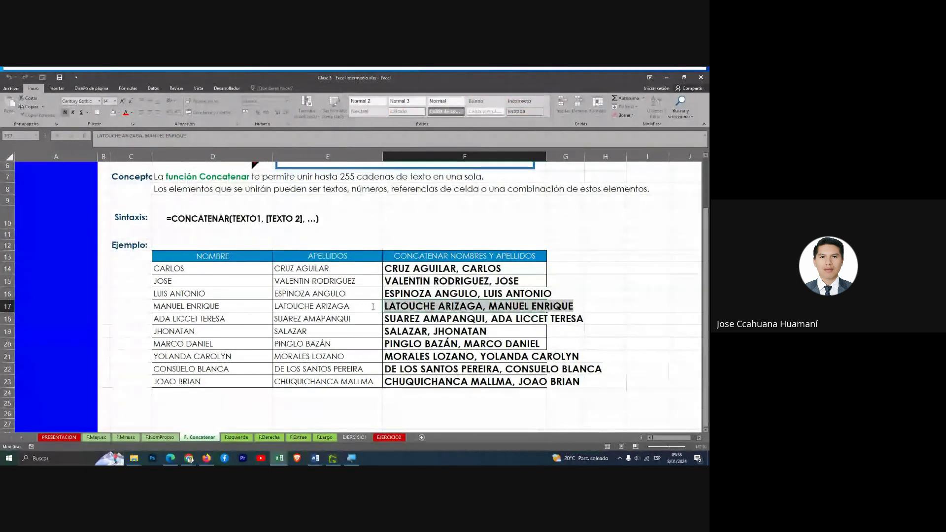
key(Return)
double_click(452, 319)
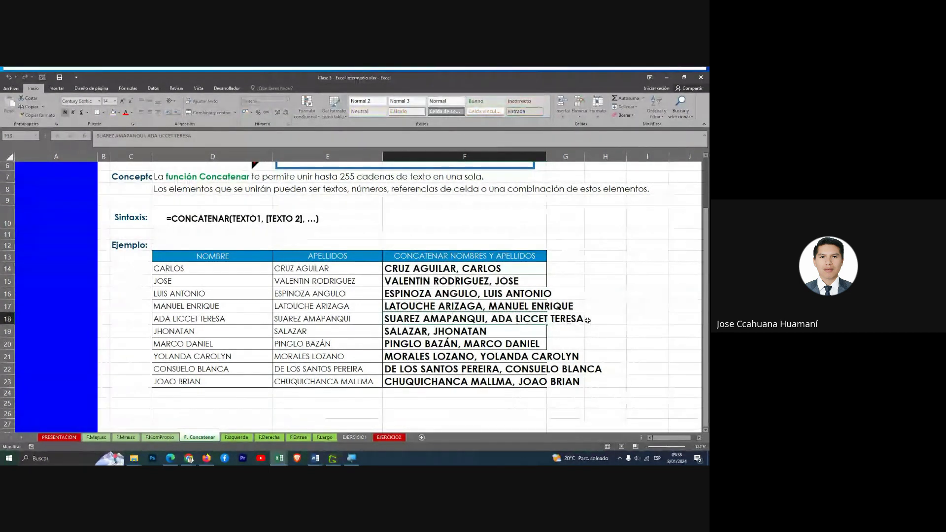
click(420, 319)
key(Return)
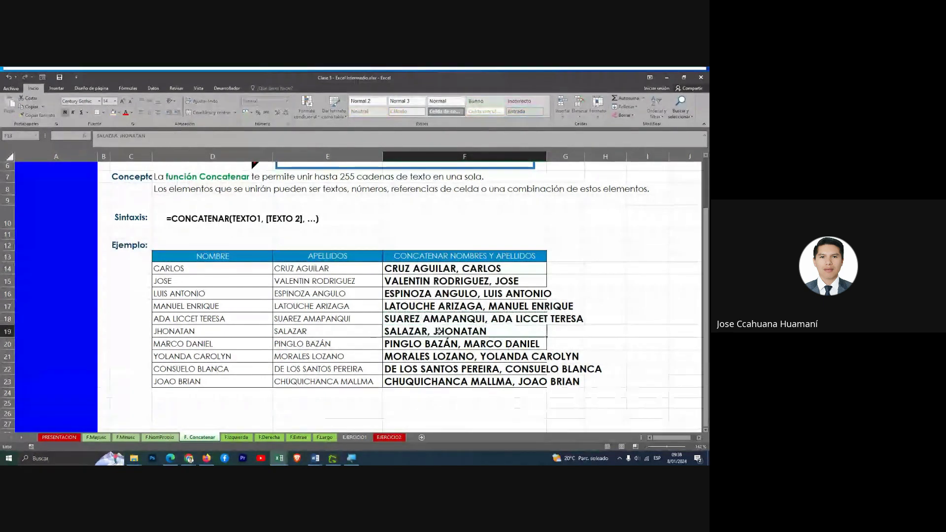
key(Return)
key(Return)
key(Return)
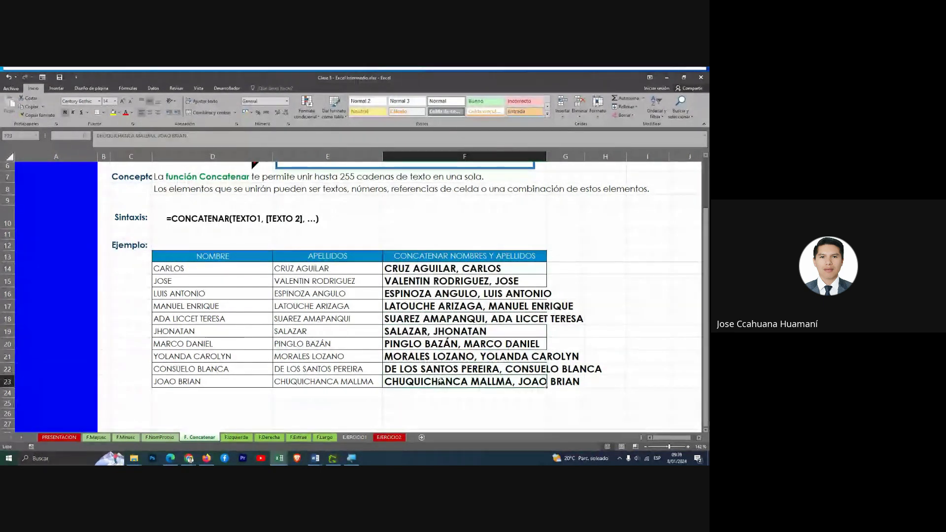
click(456, 271)
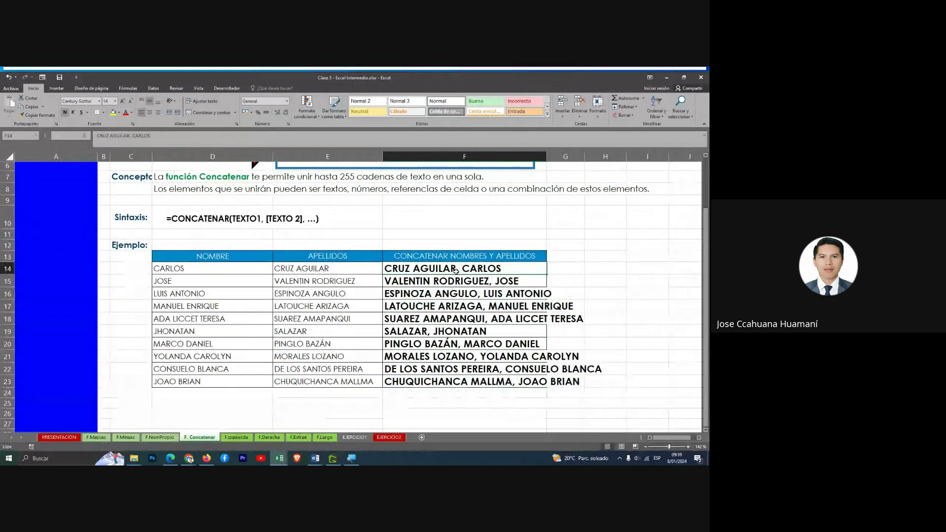
click(445, 289)
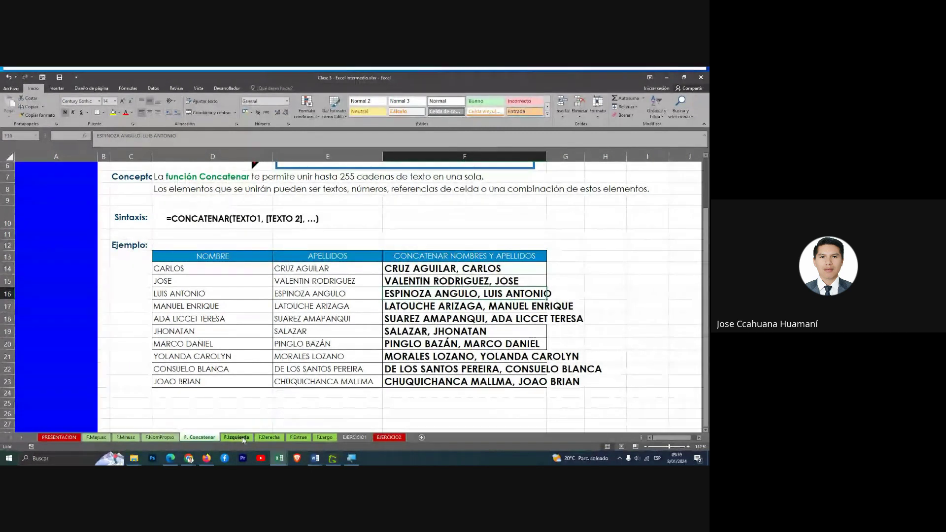
Step: Go to the F.Izquierda sheet, select E14, and zoom to about 130%
key(ctrl+Page_Down)
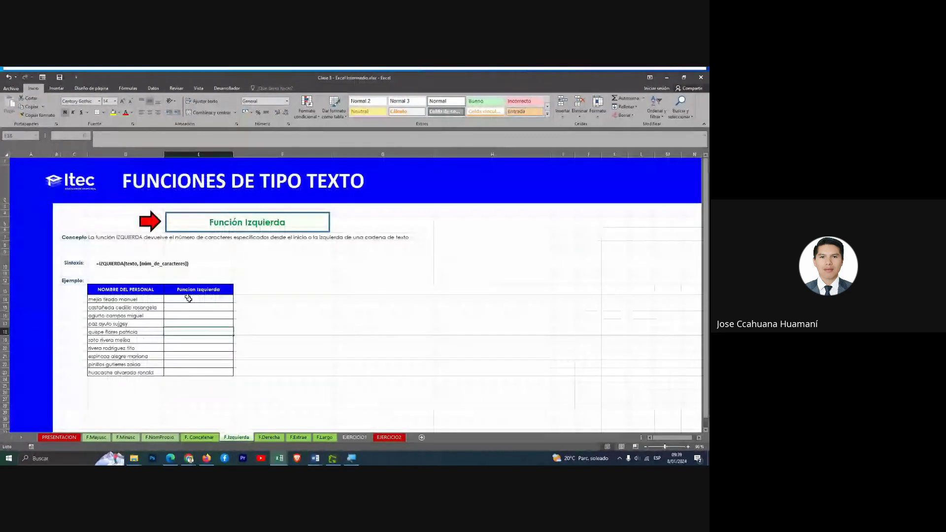
click(190, 299)
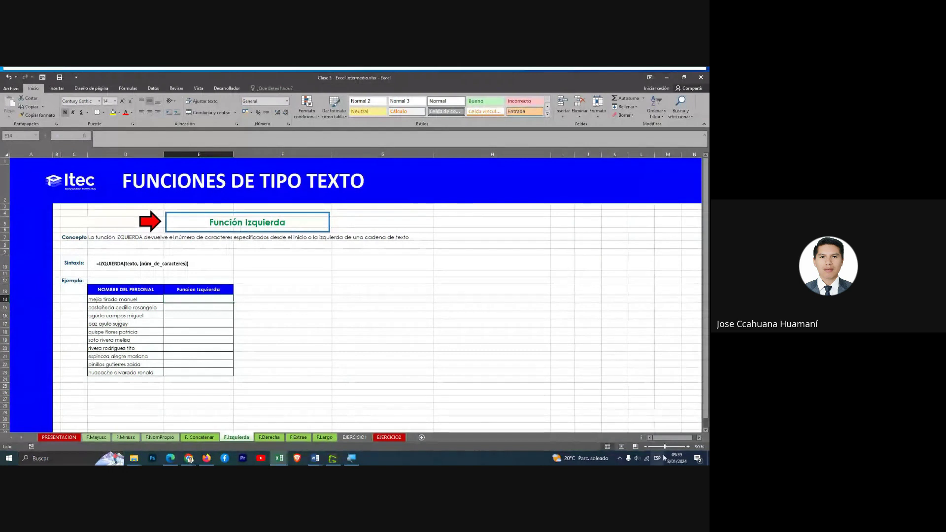
drag(664, 447, 673, 447)
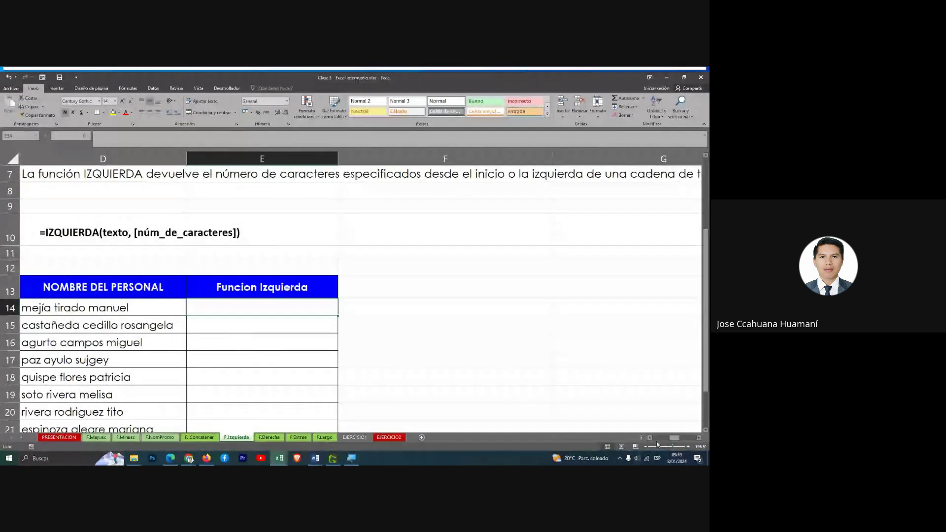
drag(667, 438, 653, 438)
scroll(437, 342, down, 1)
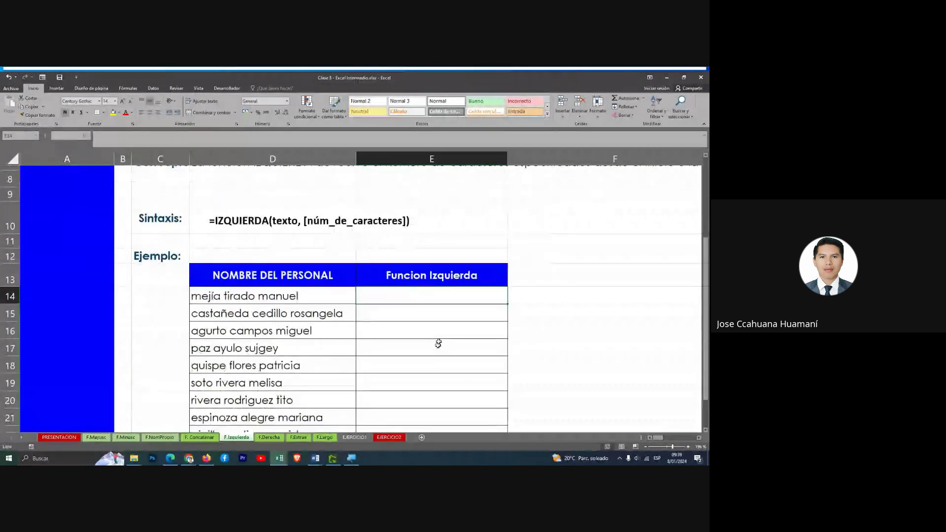
scroll(419, 264, down, 1)
scroll(418, 211, up, 1)
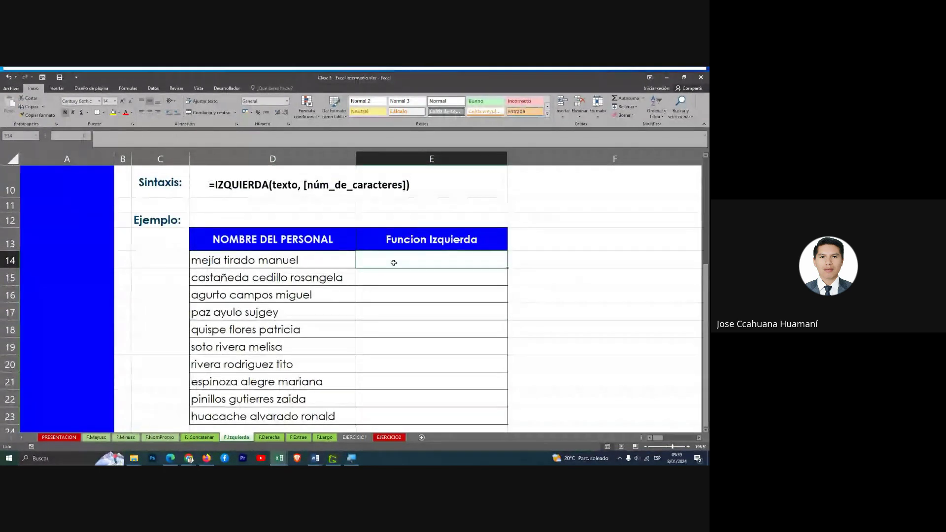
Step: Enter =IZQUIERDA(D14,3) in E14 to return the first three letters of the name
text(=)
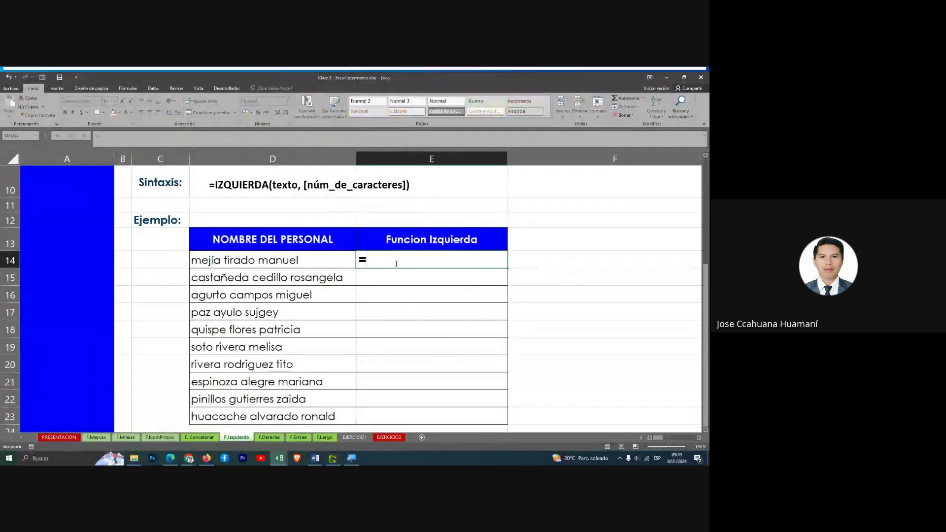
text(IZQUIE)
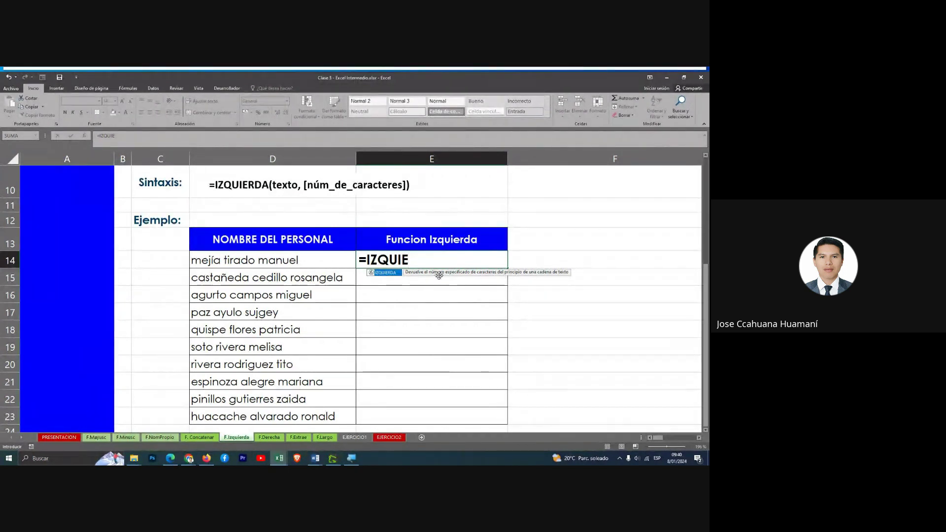
double_click(391, 272)
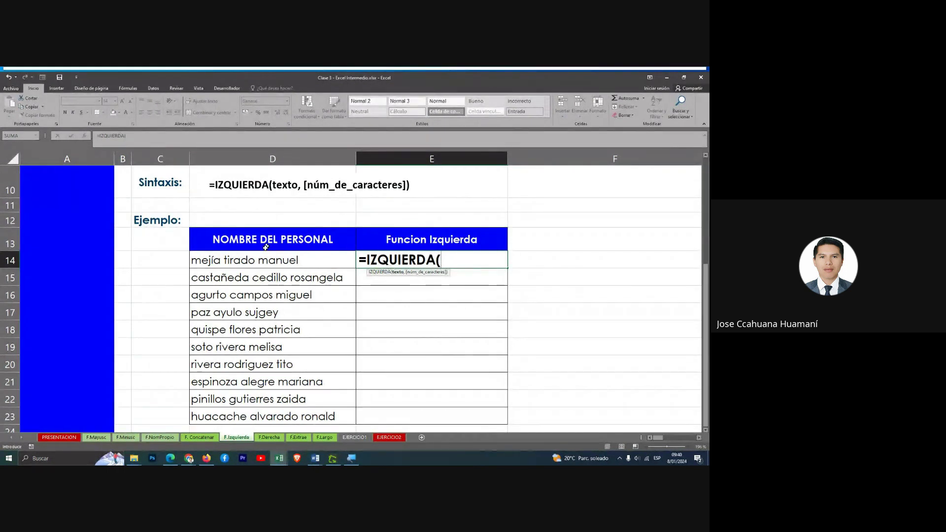
click(238, 260)
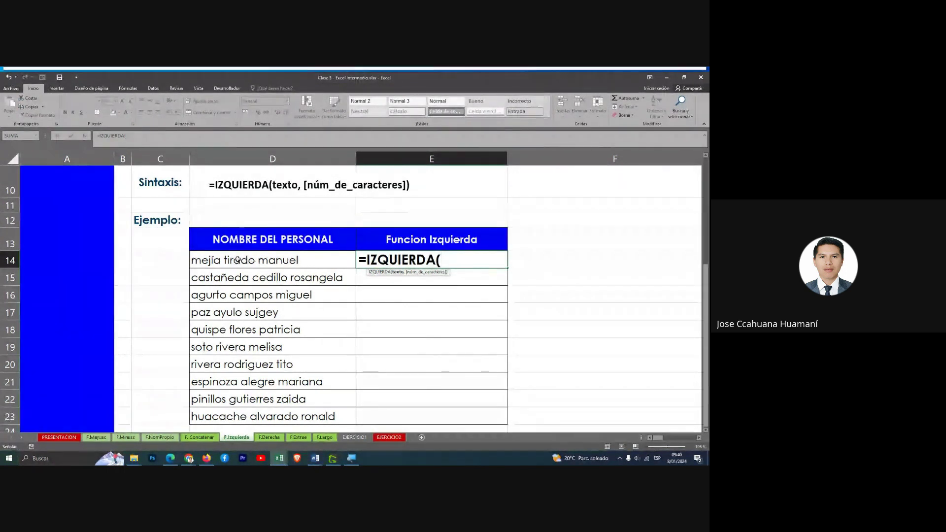
click(238, 260)
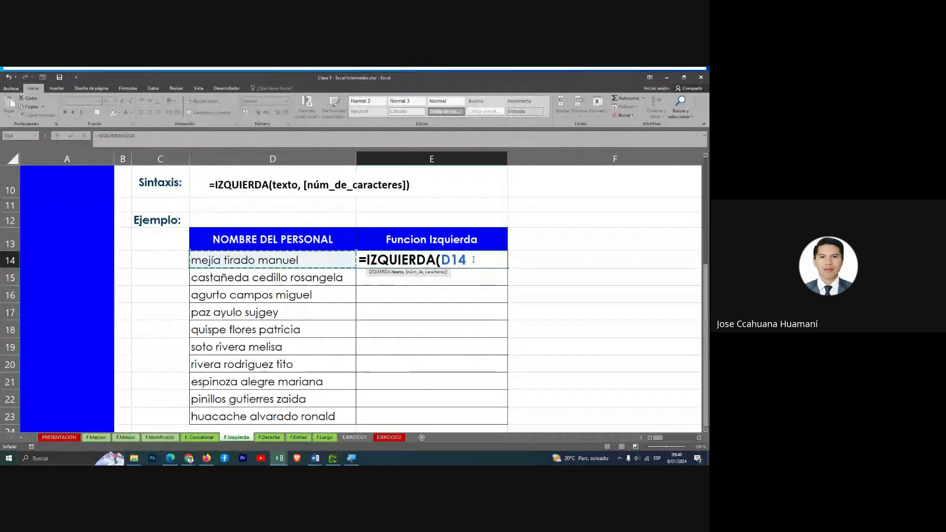
text(,3)
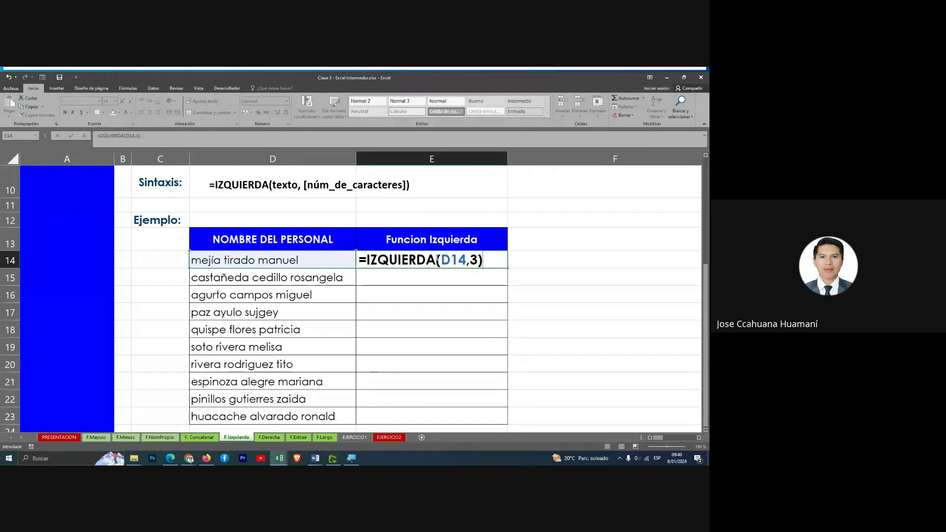
drag(440, 260, 465, 260)
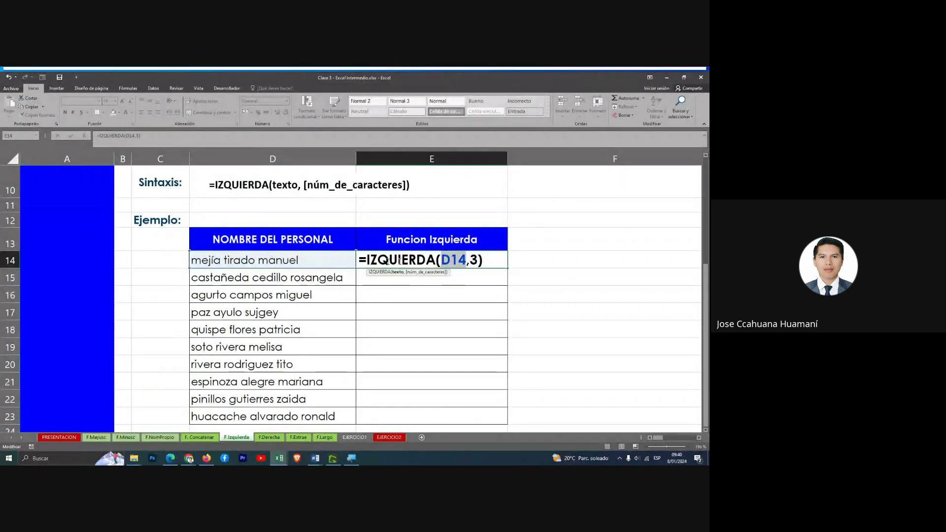
click(473, 260)
click(476, 260)
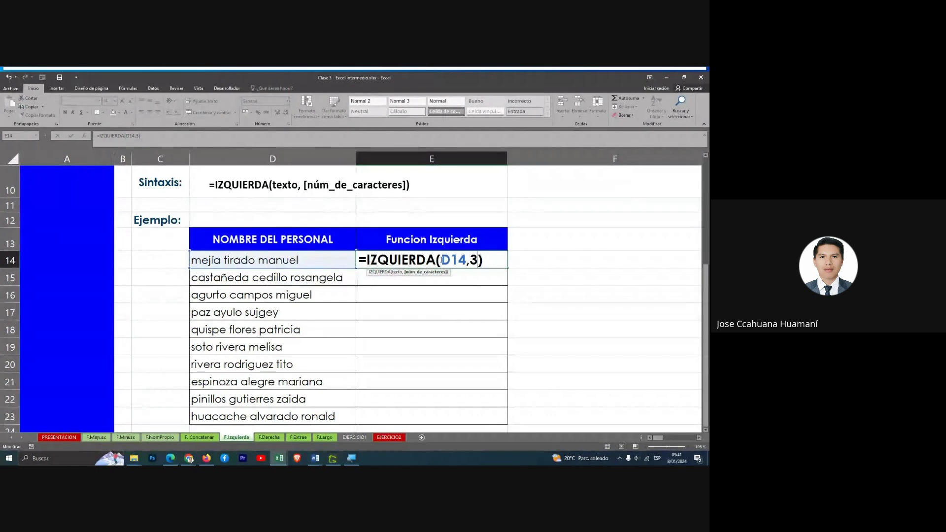
key(Return)
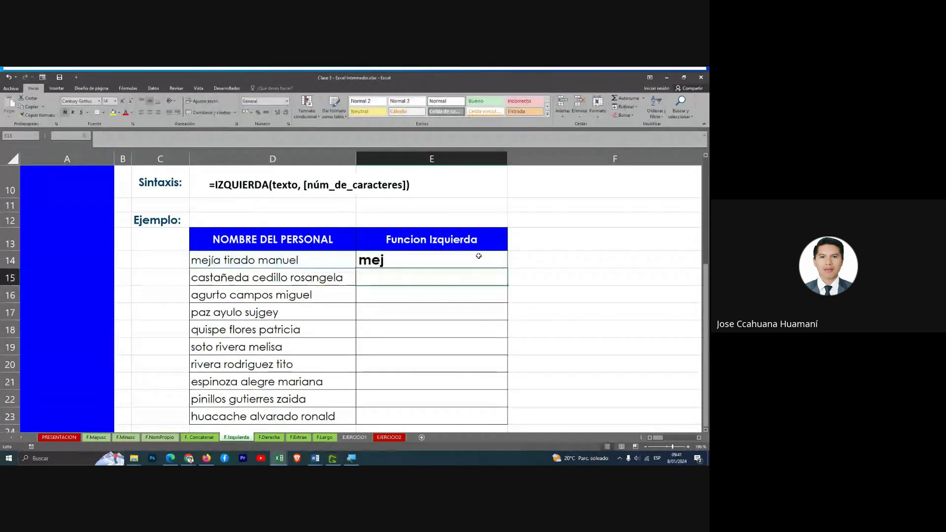
Step: Fill the IZQUIERDA formula down from E14 to E23
click(437, 263)
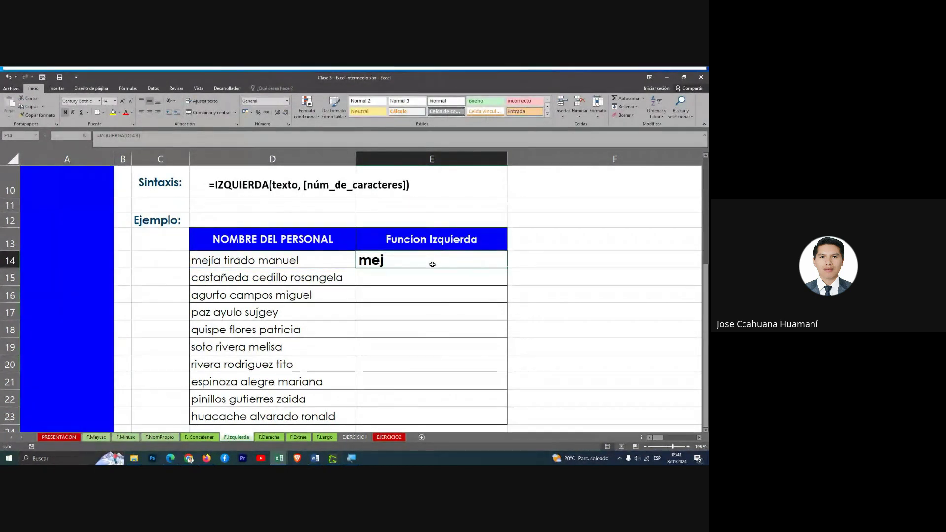
double_click(507, 269)
scroll(414, 308, down, 3)
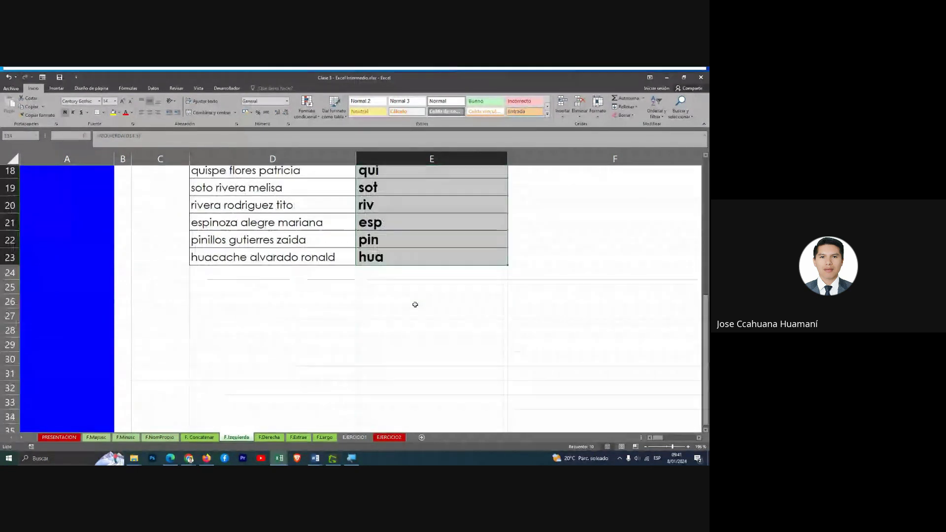
scroll(414, 304, up, 2)
scroll(413, 304, up, 1)
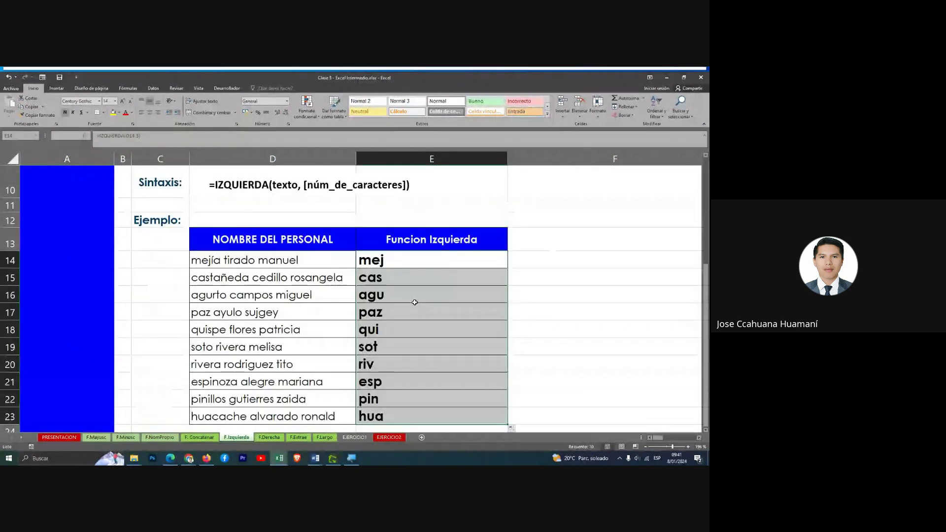
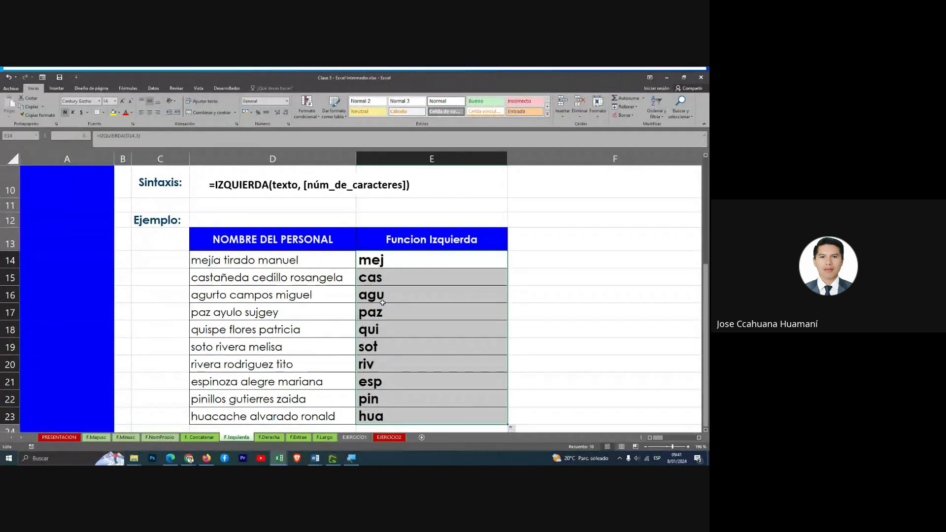
Step: Select E14:E23 and delete the three-letter IZQUIERDA results
scroll(383, 302, down, 1)
scroll(359, 306, up, 1)
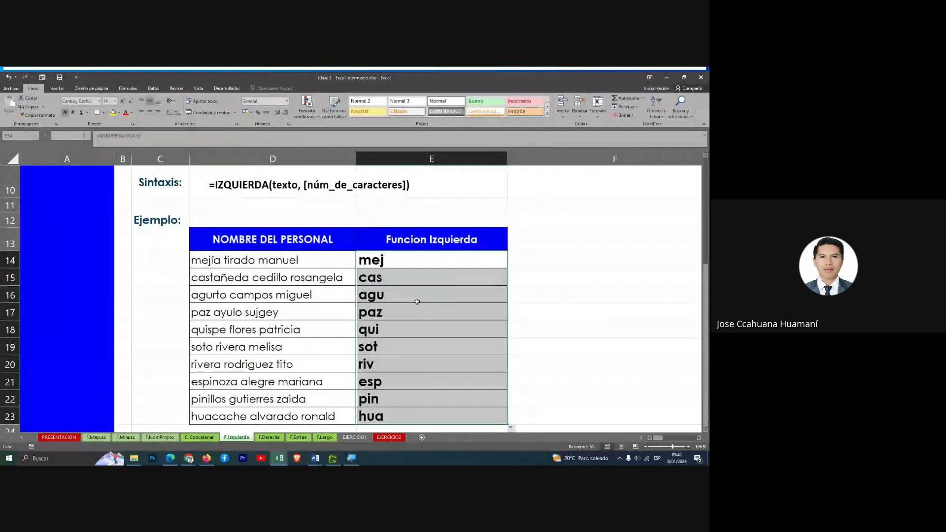
click(409, 259)
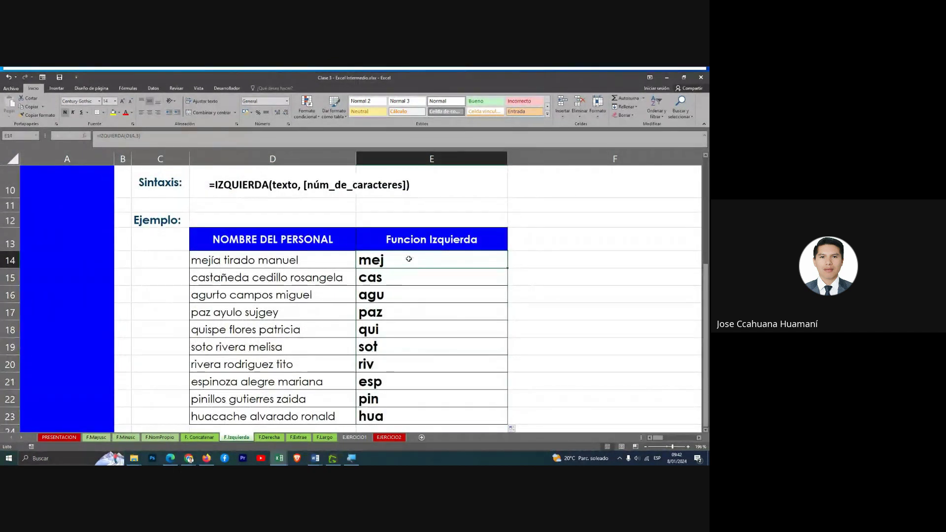
mouse_move(409, 259)
mouse_down()
mouse_move(416, 437)
mouse_move(428, 338)
mouse_up()
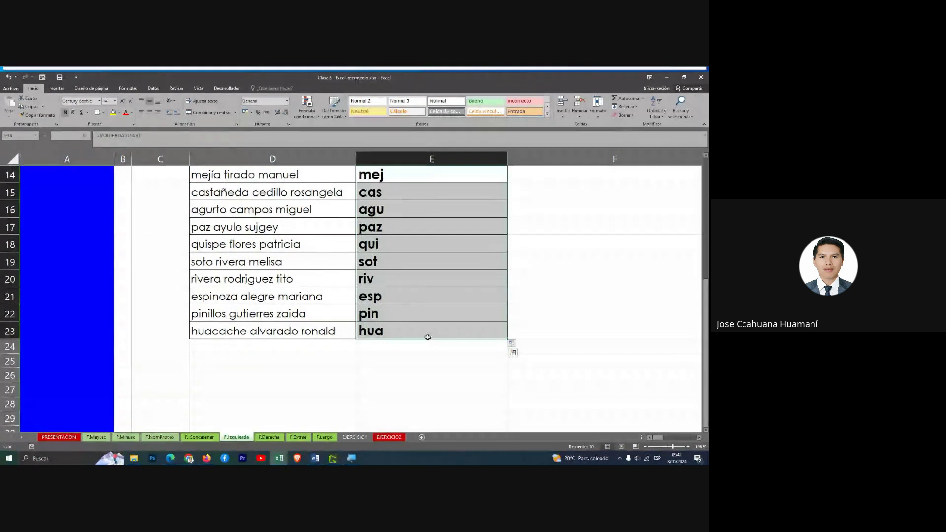
key(Delete)
scroll(429, 335, up, 2)
Step: Enter =IZQUIERDA(D14,1) in cell E14
click(419, 293)
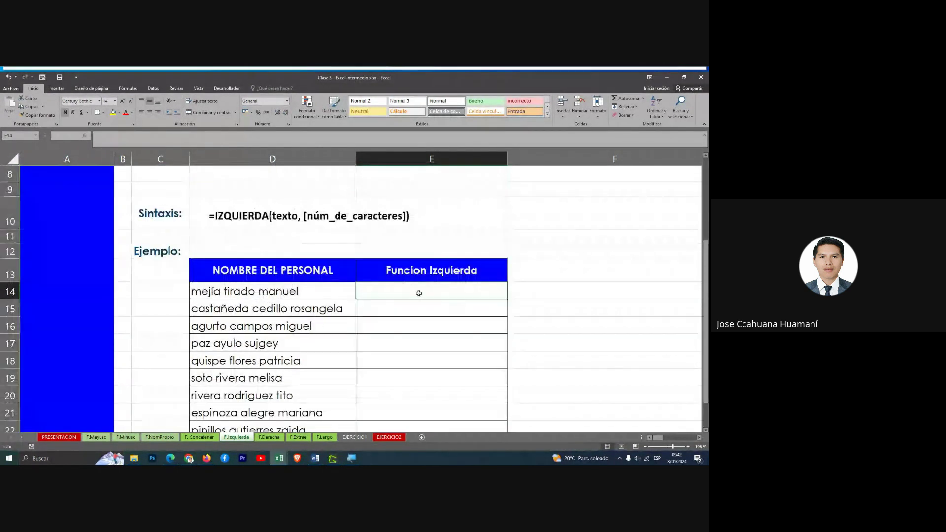
text(=R)
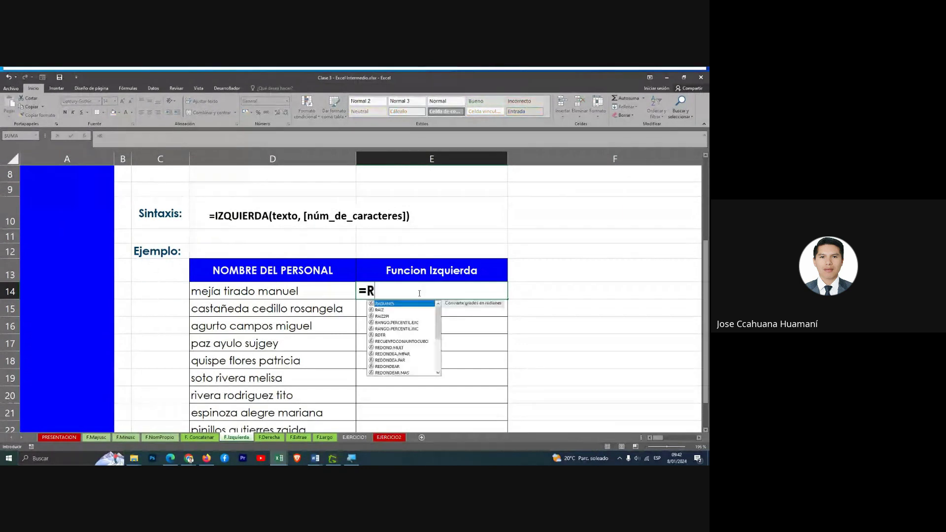
key(BackSpace)
text(IZ)
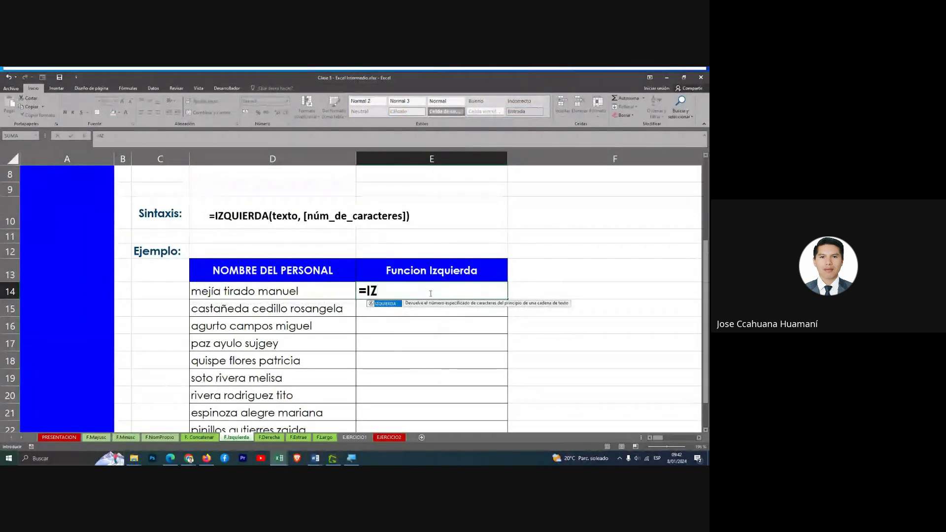
double_click(396, 304)
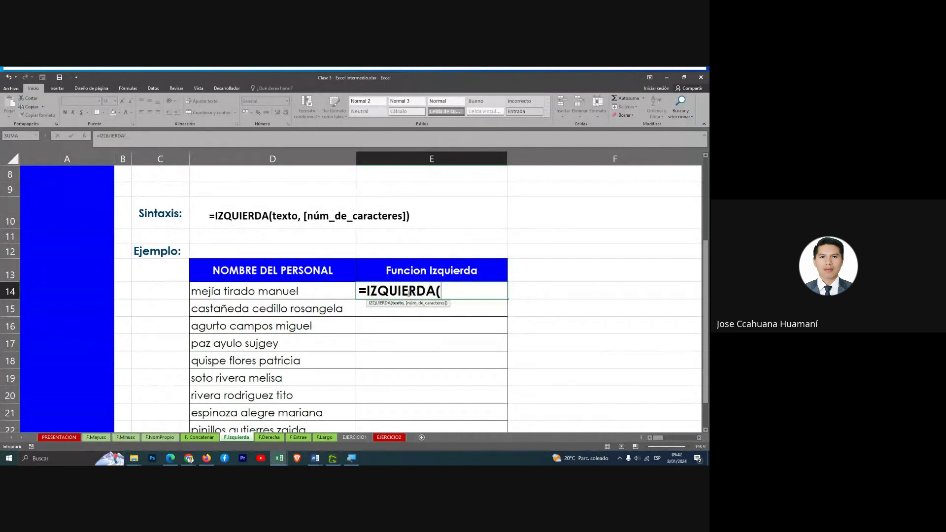
click(266, 290)
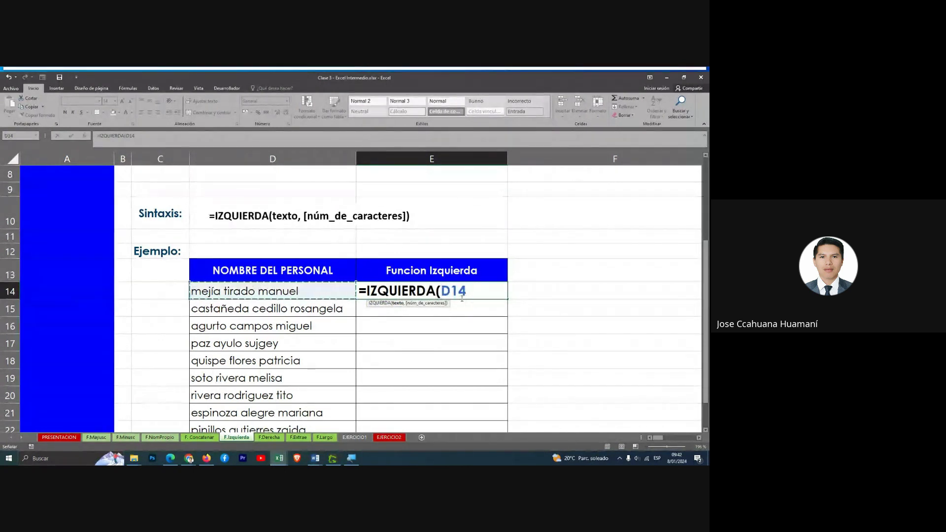
text(,)
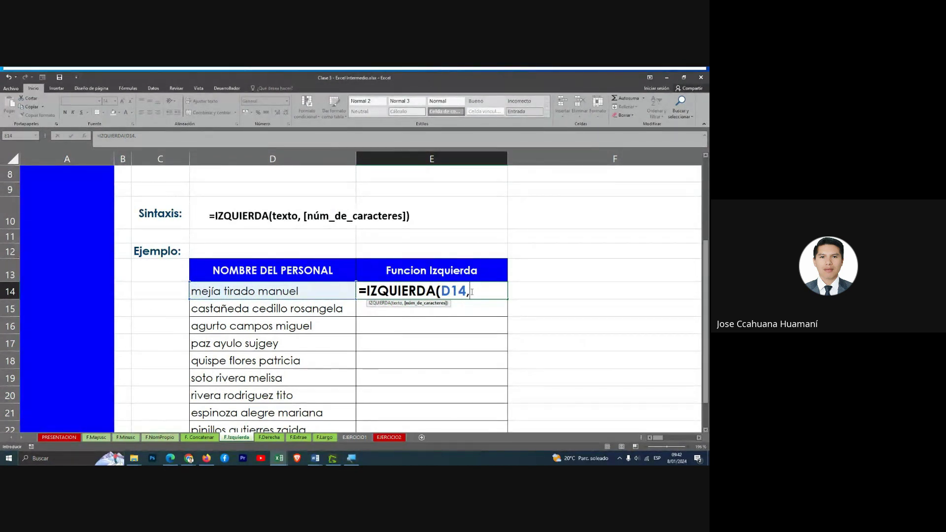
text(1)
text())
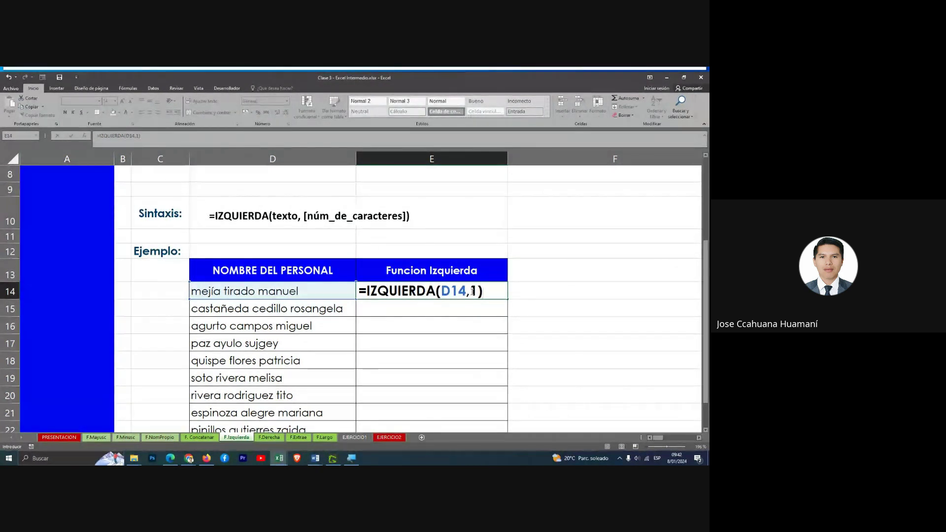
key(Return)
Step: Fill the formula down to E23, then select the ten names in D14:D23
click(471, 292)
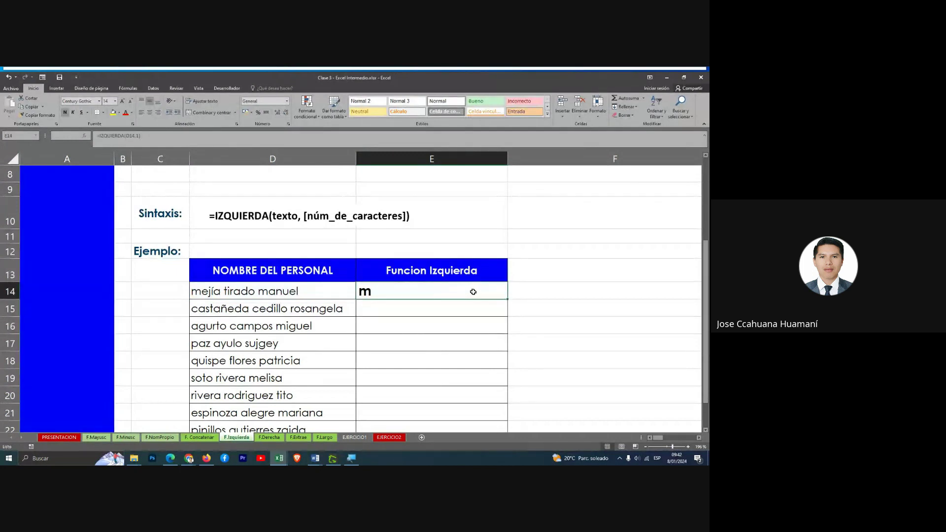
double_click(508, 299)
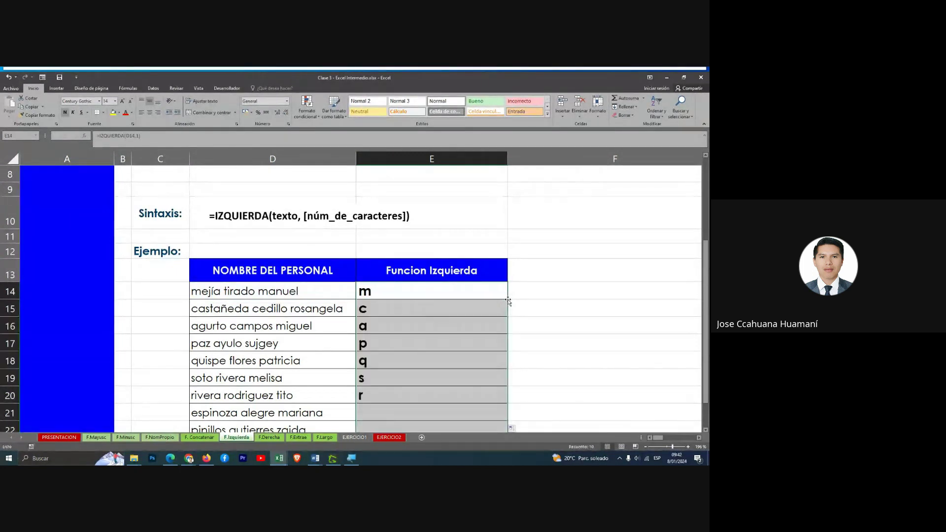
scroll(383, 290, down, 1)
click(277, 278)
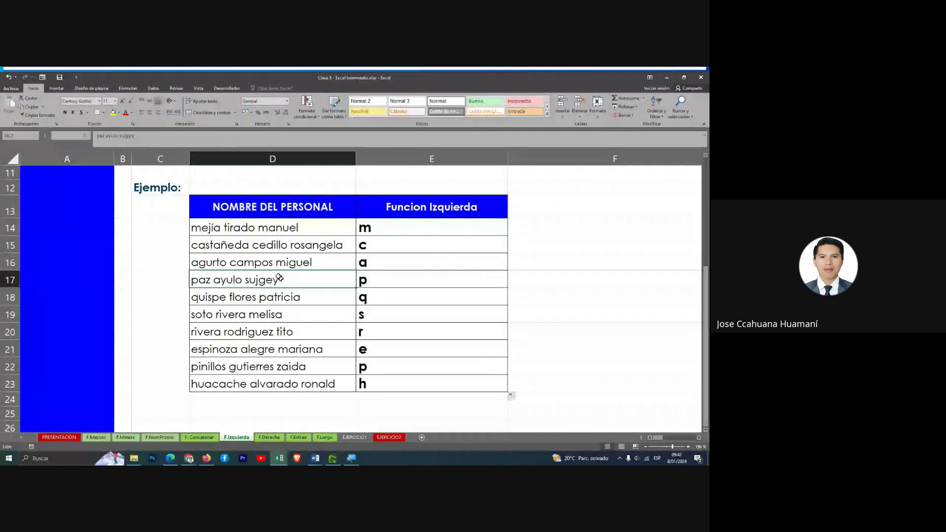
click(278, 227)
drag(278, 228, 280, 384)
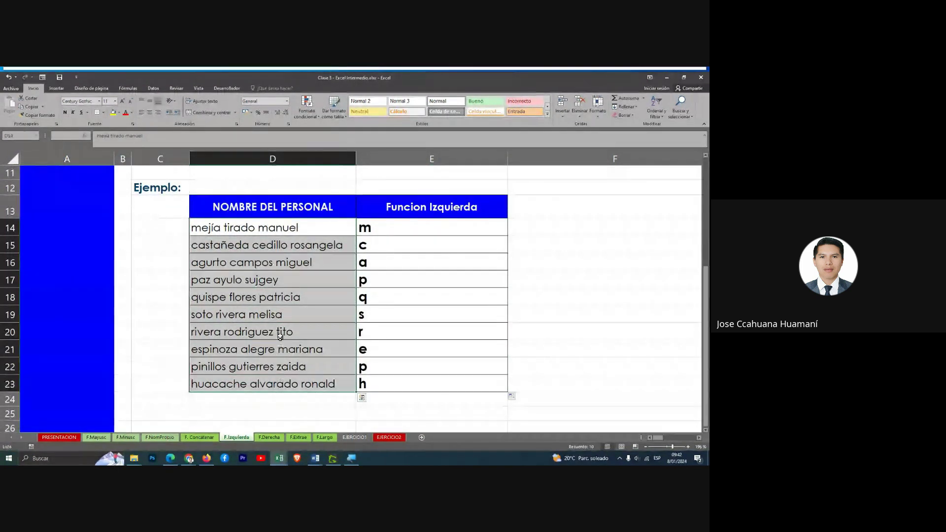
click(410, 227)
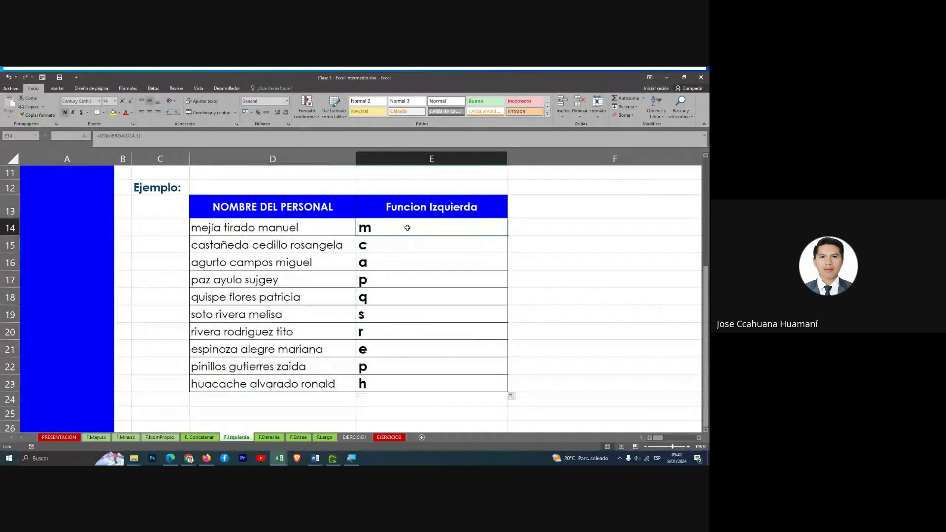
click(375, 242)
click(376, 261)
click(378, 272)
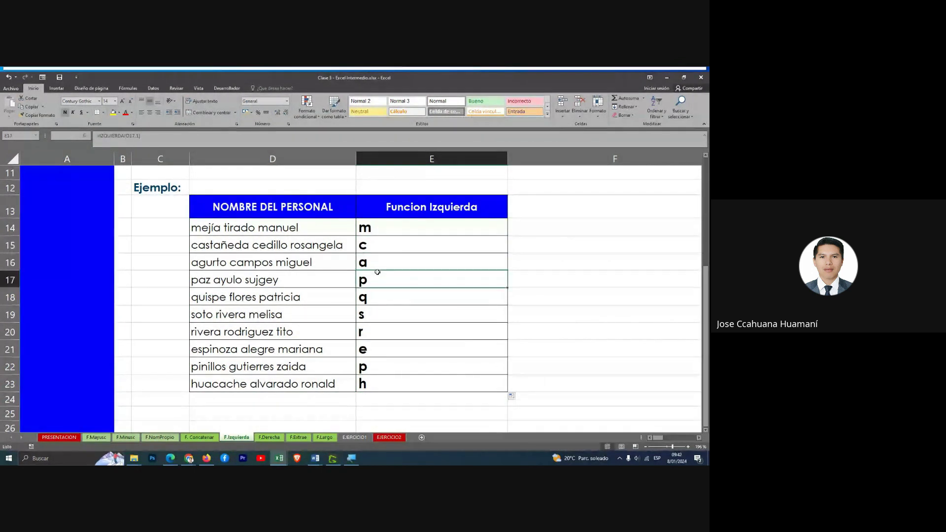
click(380, 297)
click(377, 316)
click(374, 331)
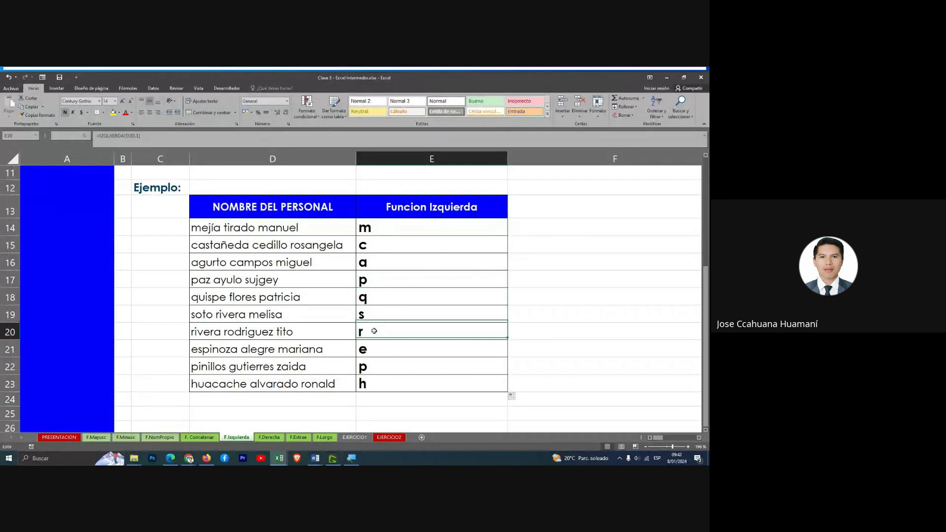
click(381, 346)
click(381, 358)
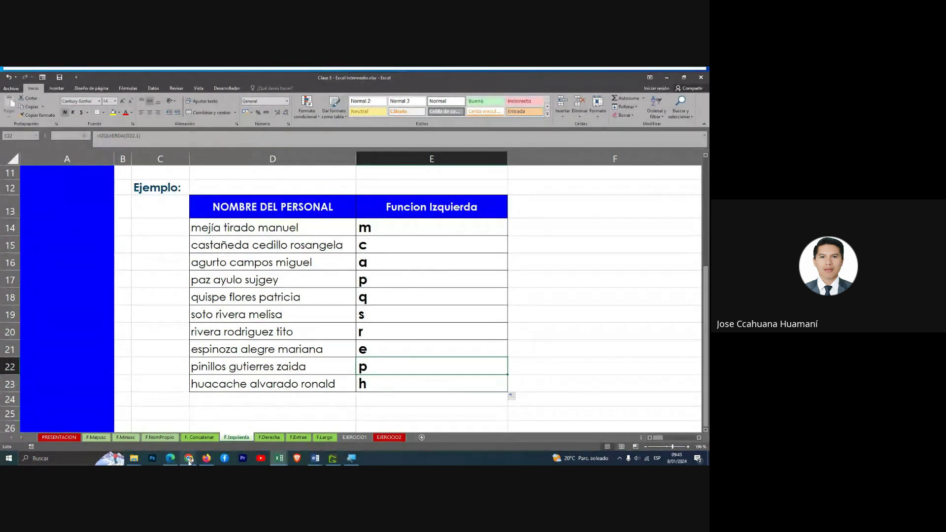
click(189, 459)
Step: Bring the Meet call forward and scroll the chat to read students' "logrado" replies
click(148, 424)
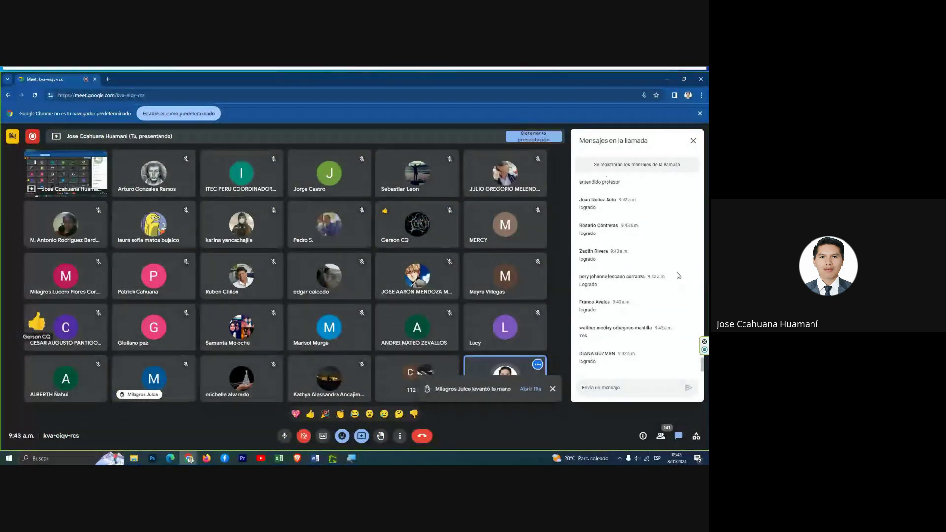
scroll(678, 276, up, 1)
scroll(678, 276, up, 1)
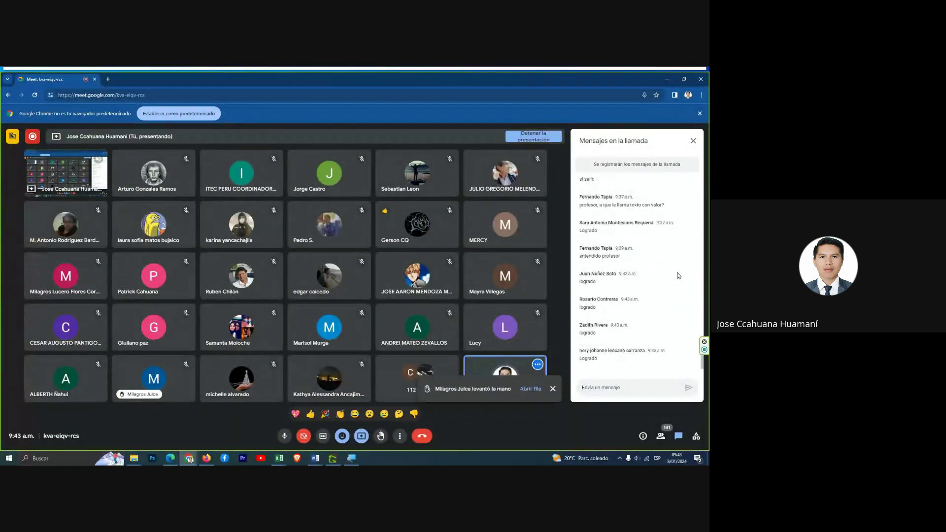
scroll(678, 276, up, 1)
scroll(679, 276, down, 3)
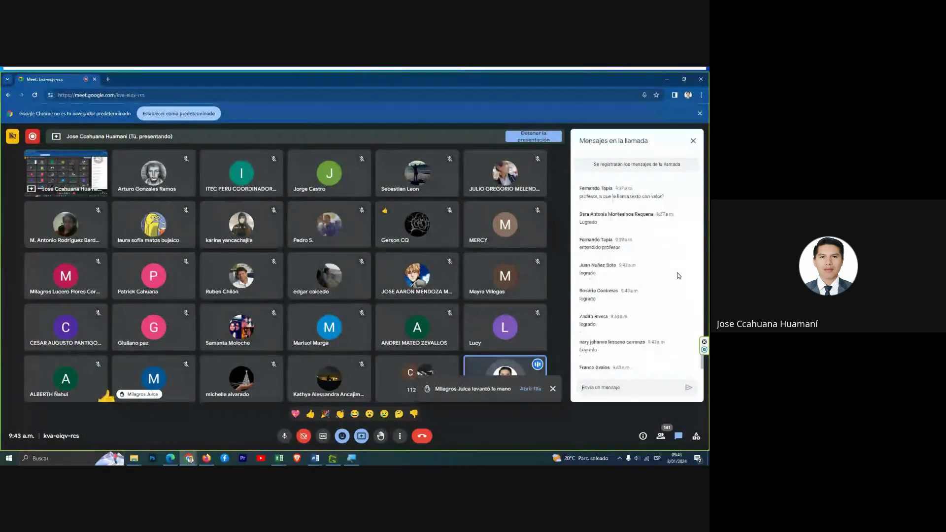
scroll(678, 276, up, 2)
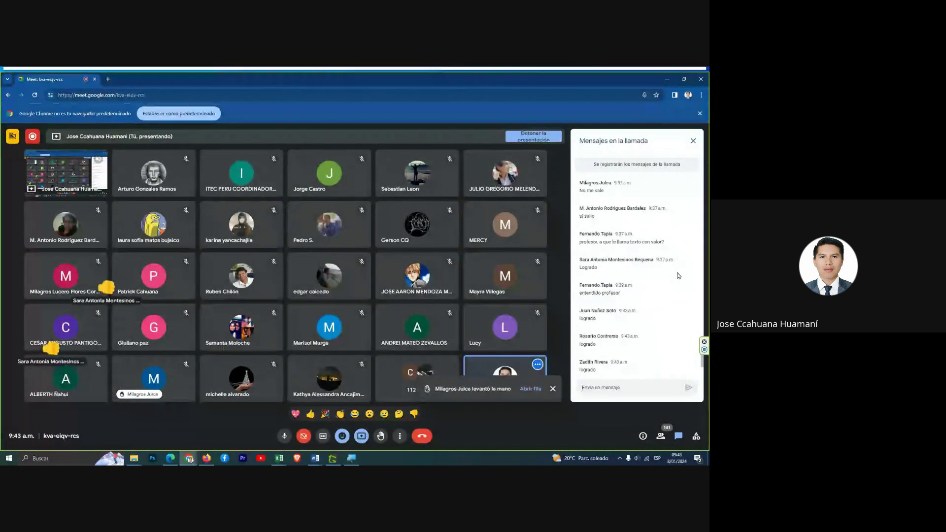
scroll(678, 276, down, 2)
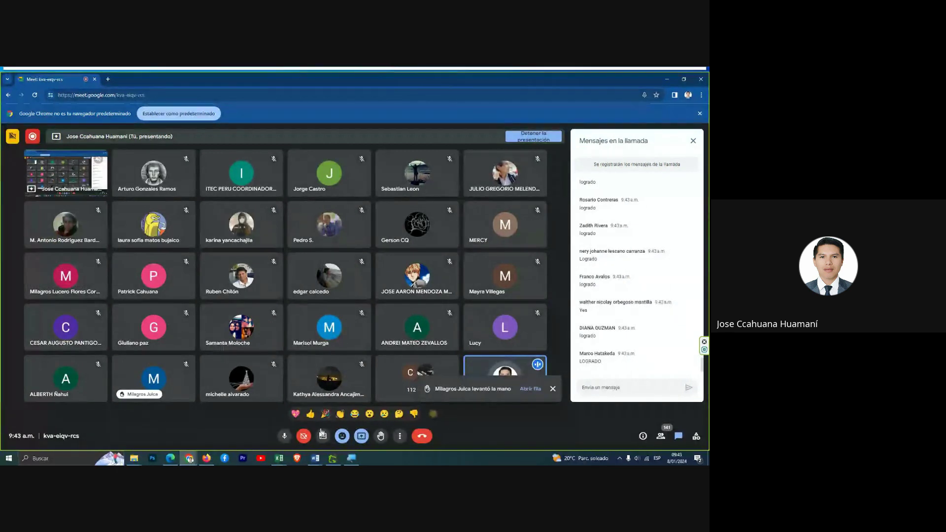
mouse_move(278, 458)
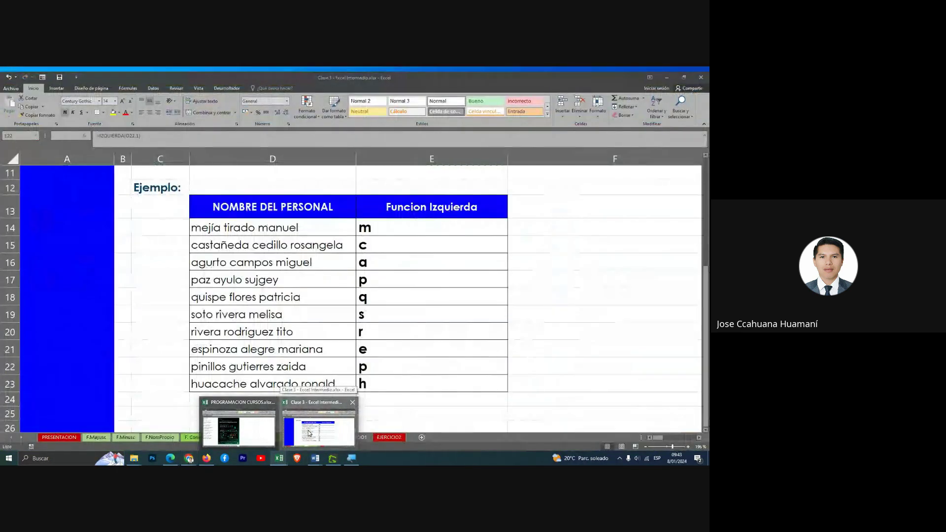
Step: Back in Excel, review the formulas in E14 through E23, then open the F.Derecha sheet
click(309, 433)
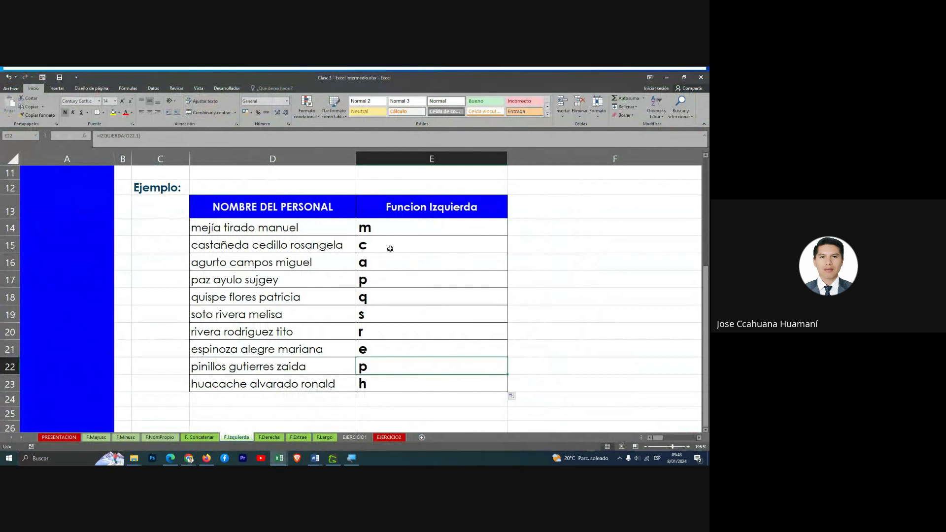
click(401, 233)
click(392, 244)
click(389, 261)
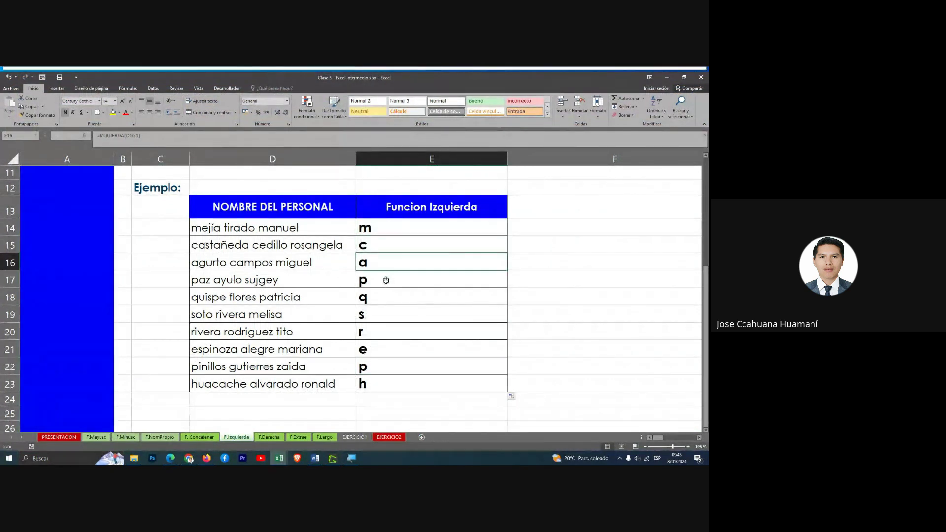
click(385, 283)
click(385, 298)
click(382, 315)
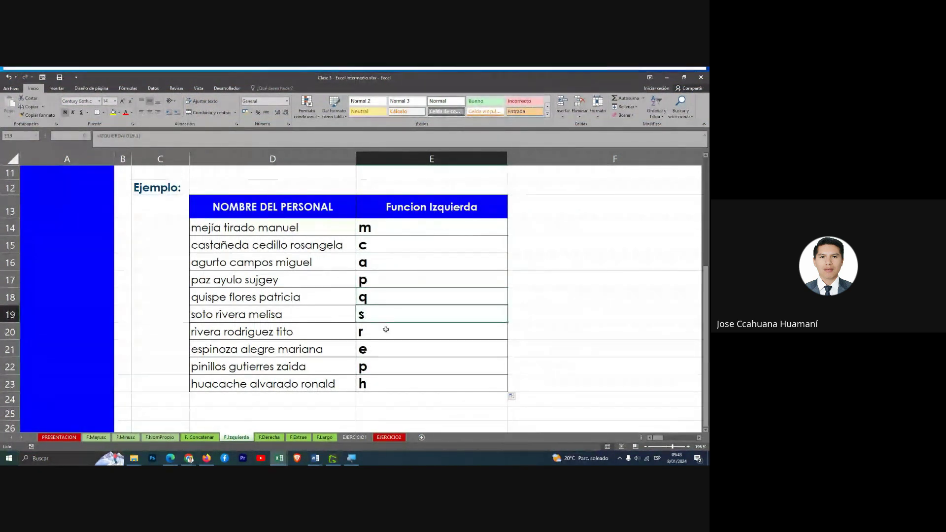
click(386, 330)
click(385, 348)
click(384, 368)
click(386, 382)
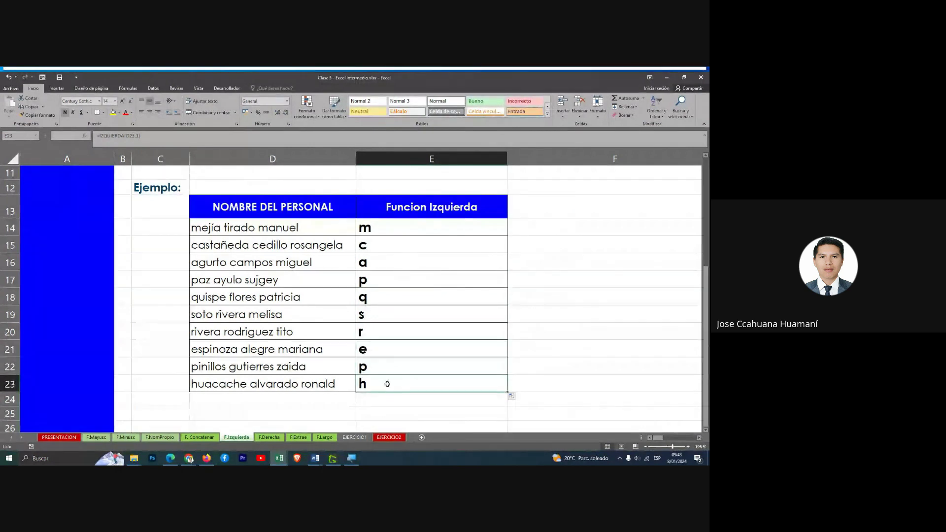
click(272, 438)
Step: Select E14 and zoom the sheet from 90% to 130%
click(161, 308)
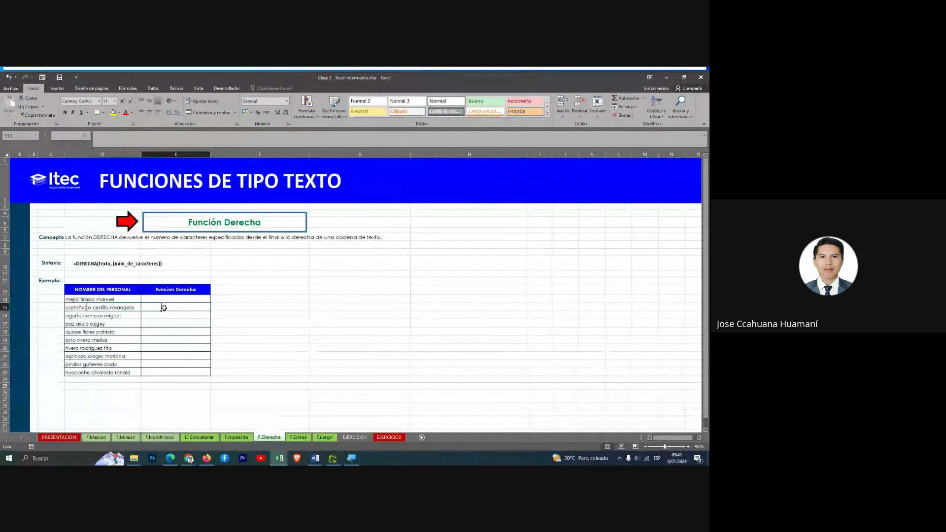
click(174, 299)
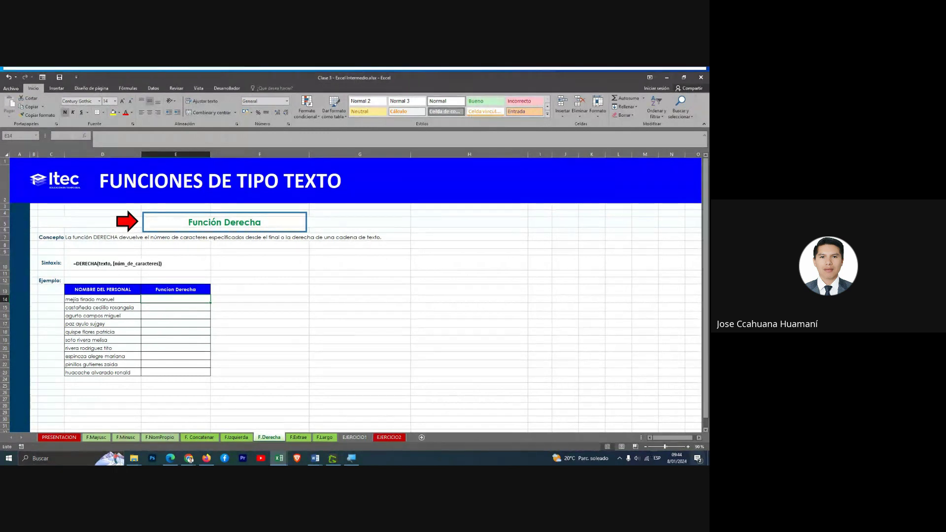
drag(668, 447, 670, 447)
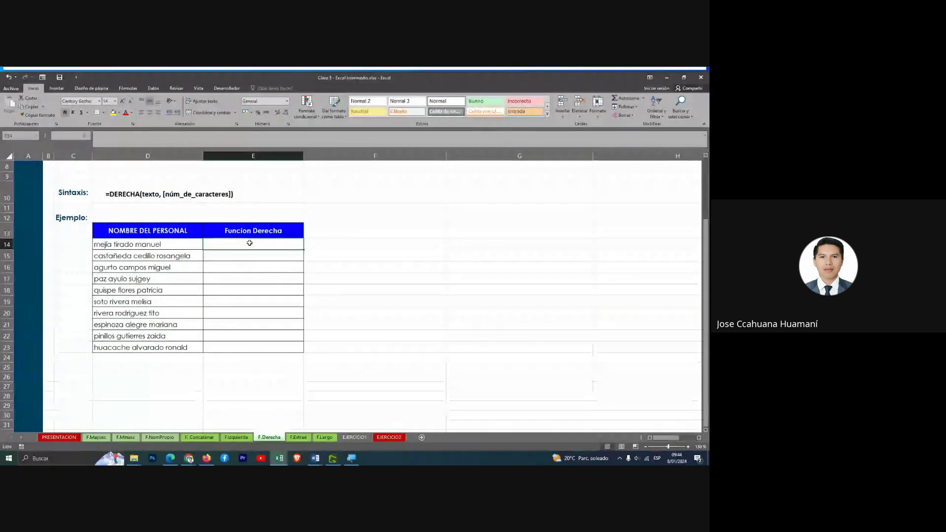
Step: Enter =DERECHA(D14,2) in cell E14
text(=)
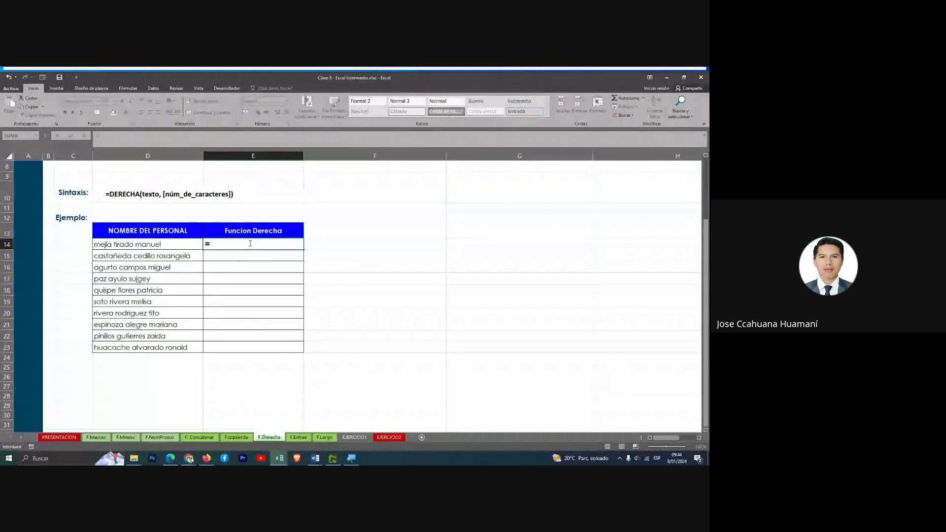
text(DERECHA)
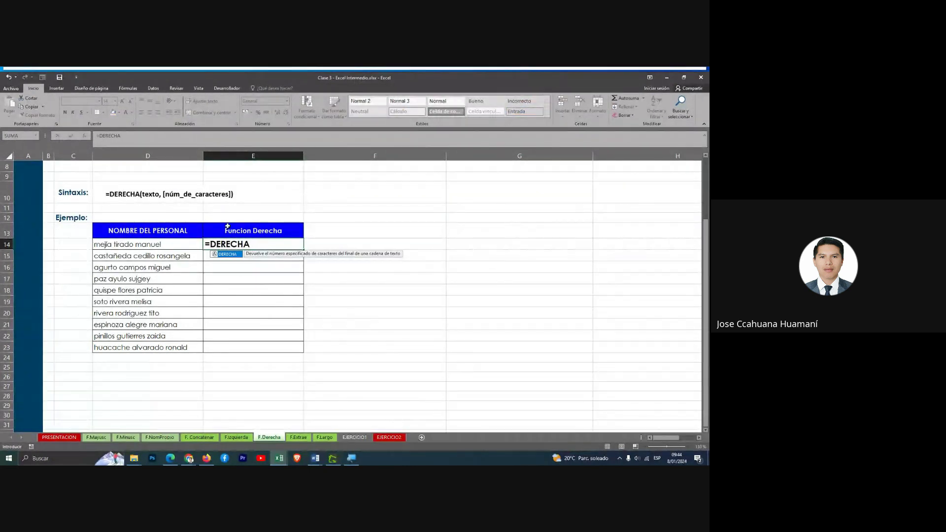
double_click(230, 256)
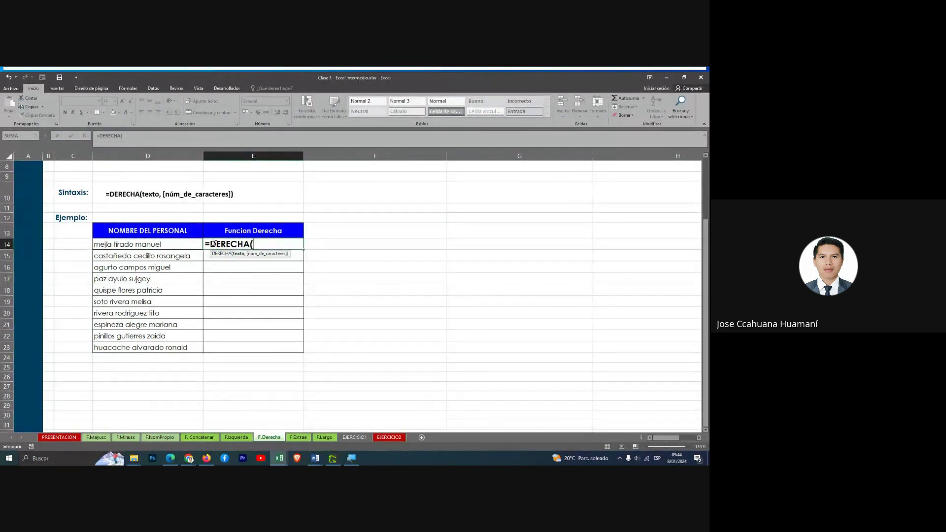
click(149, 242)
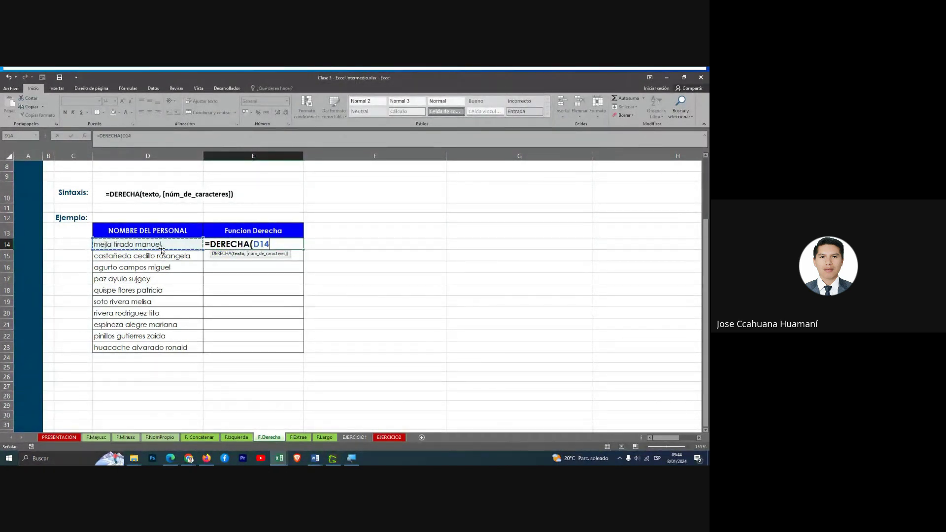
text(,2)
text())
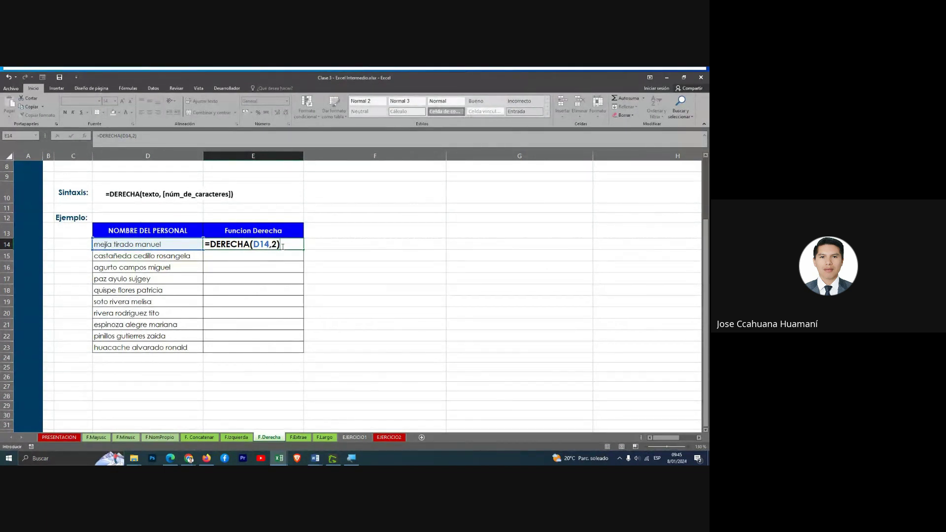
key(Return)
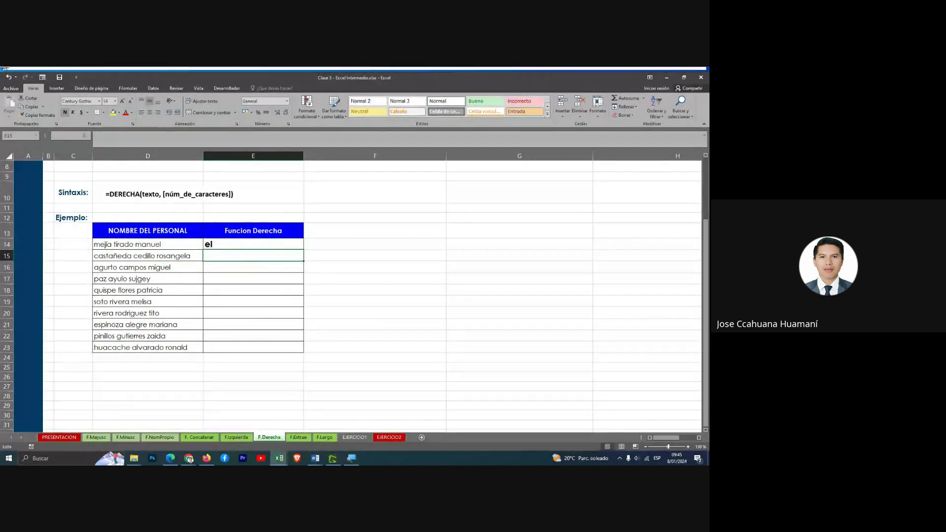
Step: Copy the DERECHA formula down to E23
click(251, 245)
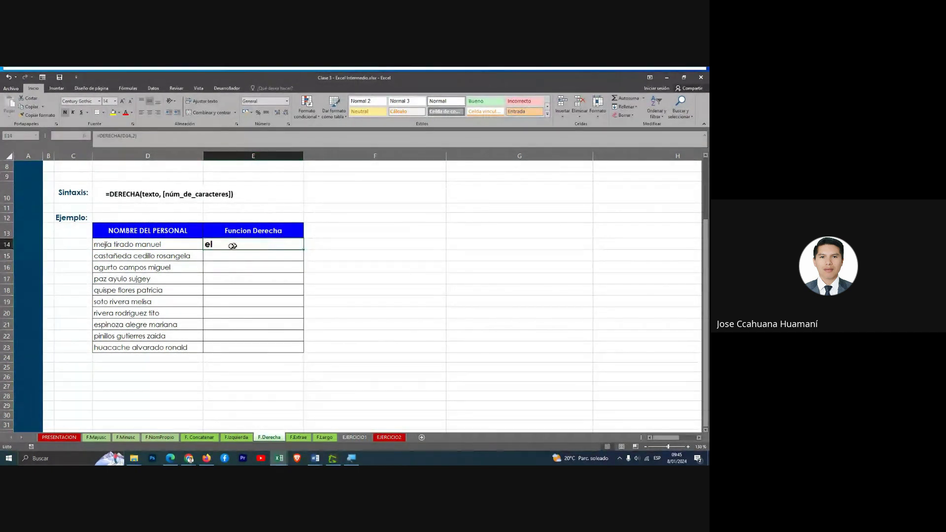
click(160, 245)
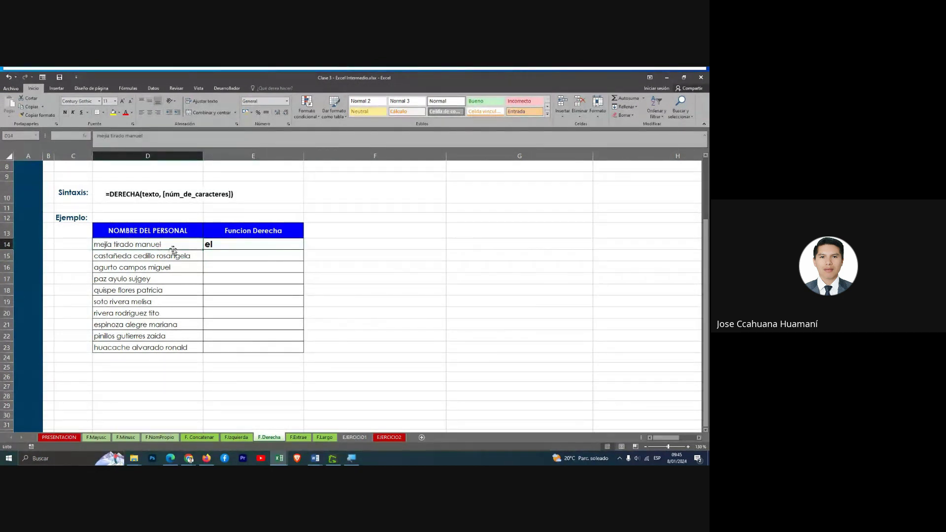
click(276, 246)
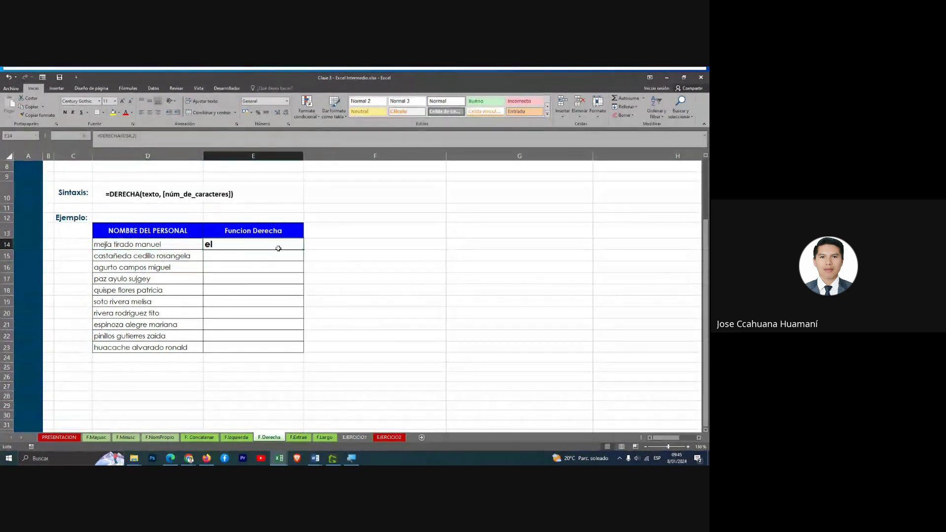
double_click(304, 251)
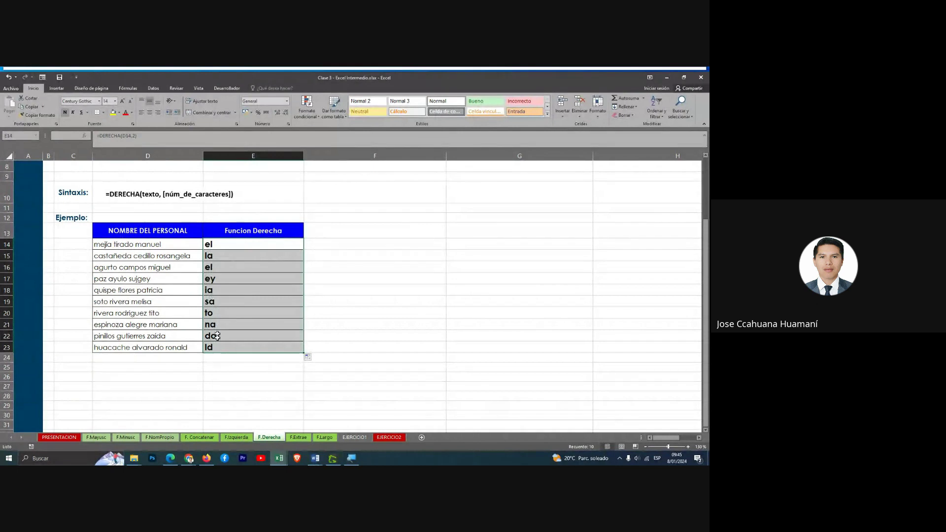
Step: Check the copied formula in E23, then switch to the F.Extrae sheet
click(217, 346)
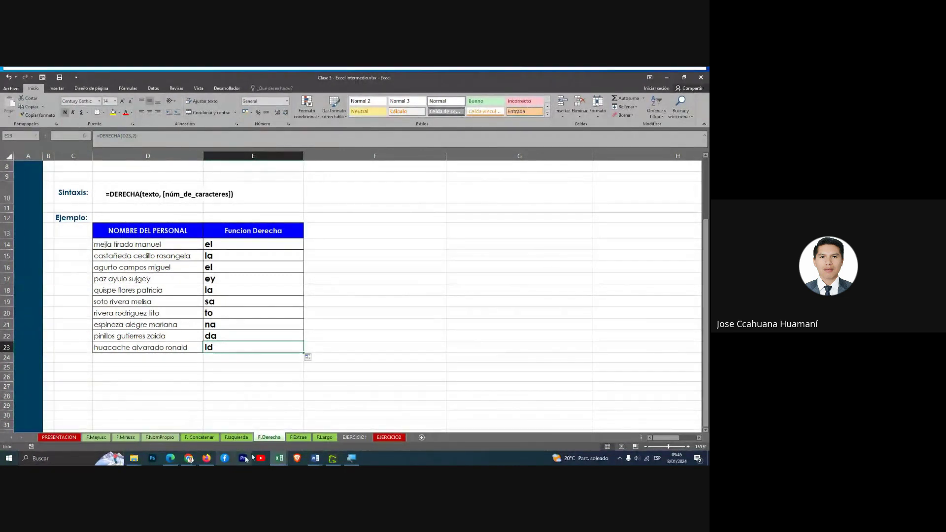
click(298, 437)
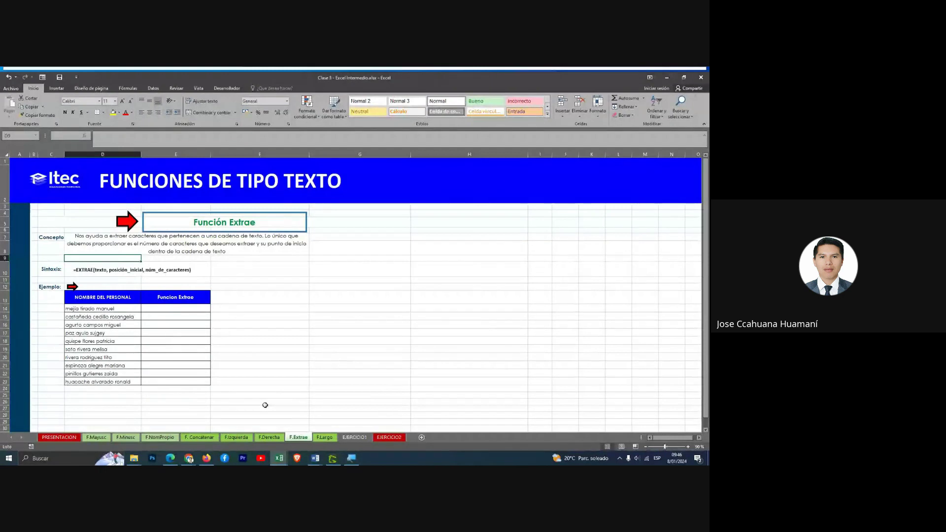
Step: Zoom in and enter =EXTRAE(D14,5,3) in E14, returning "a t"
drag(664, 447, 671, 447)
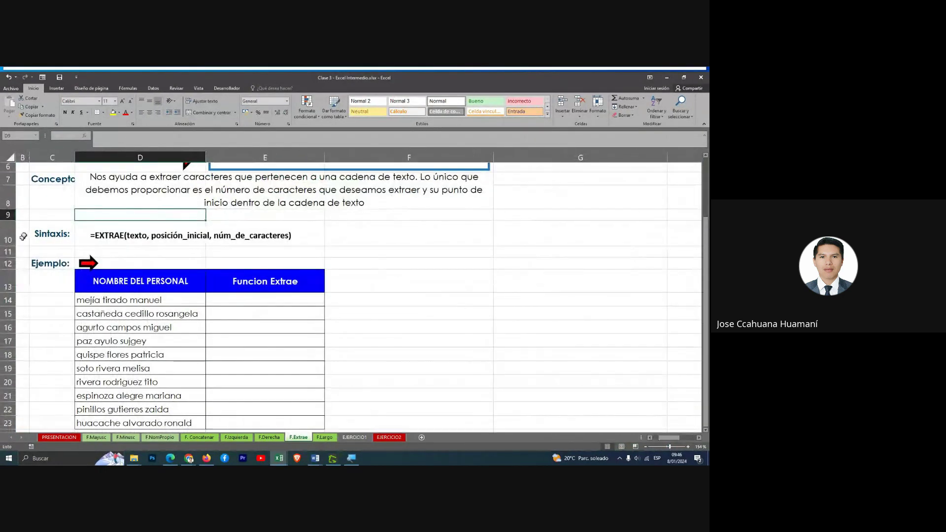
click(236, 302)
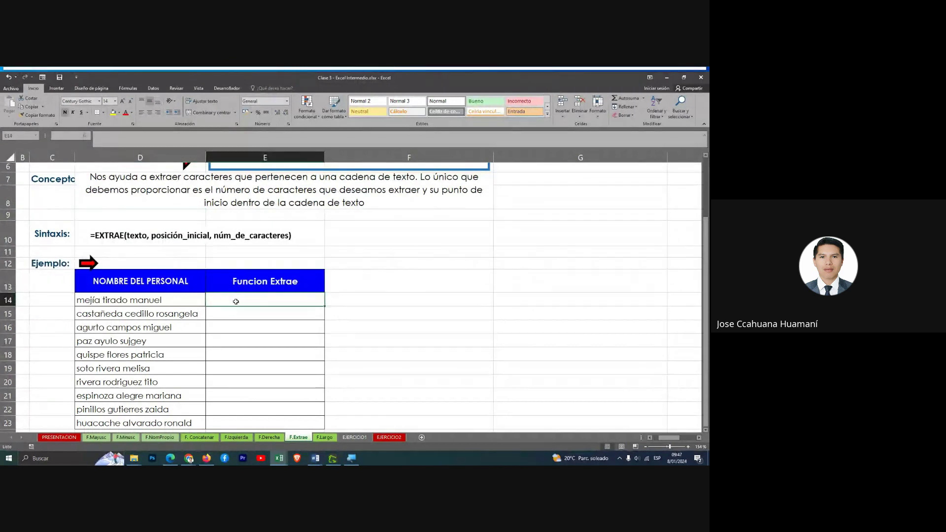
text(=)
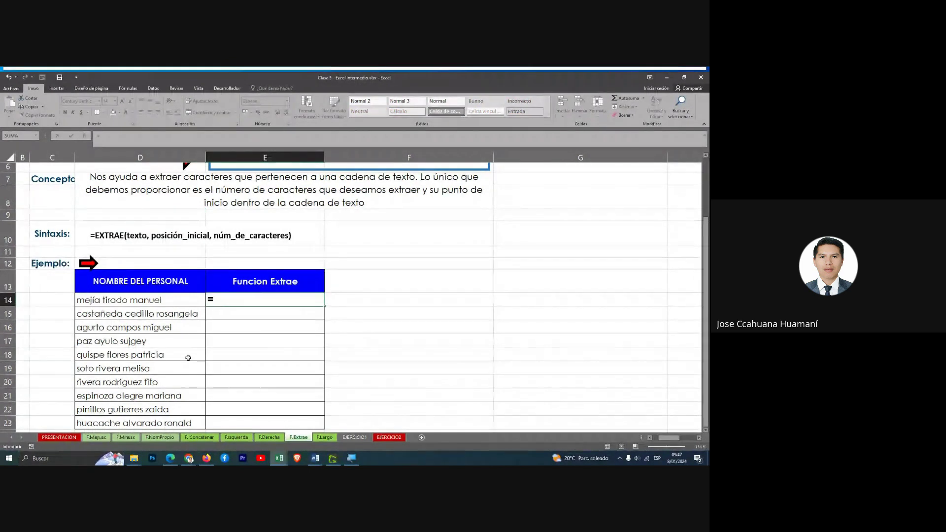
text(EXTR)
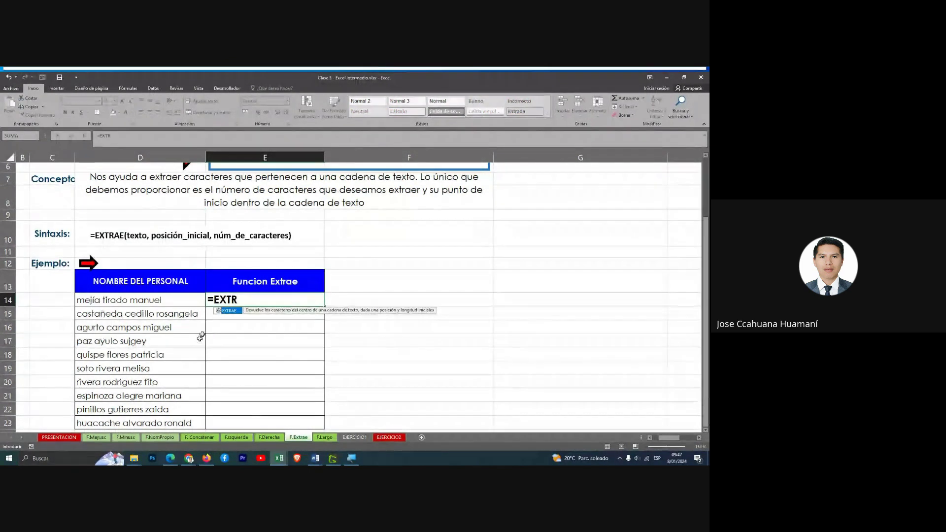
double_click(229, 311)
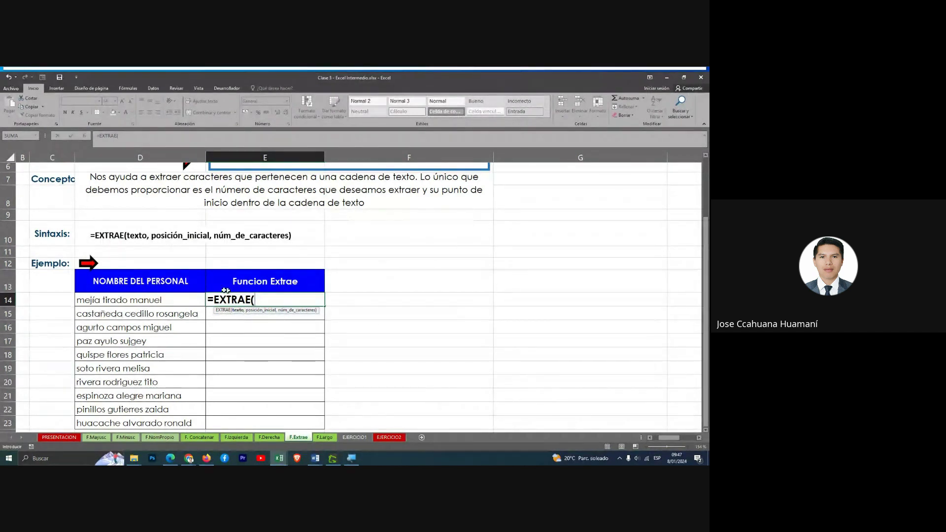
click(153, 299)
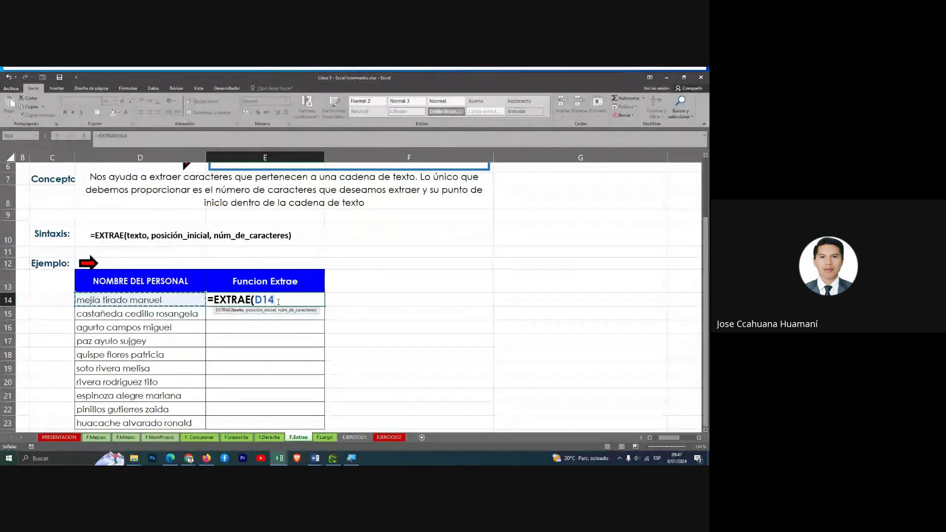
text(,)
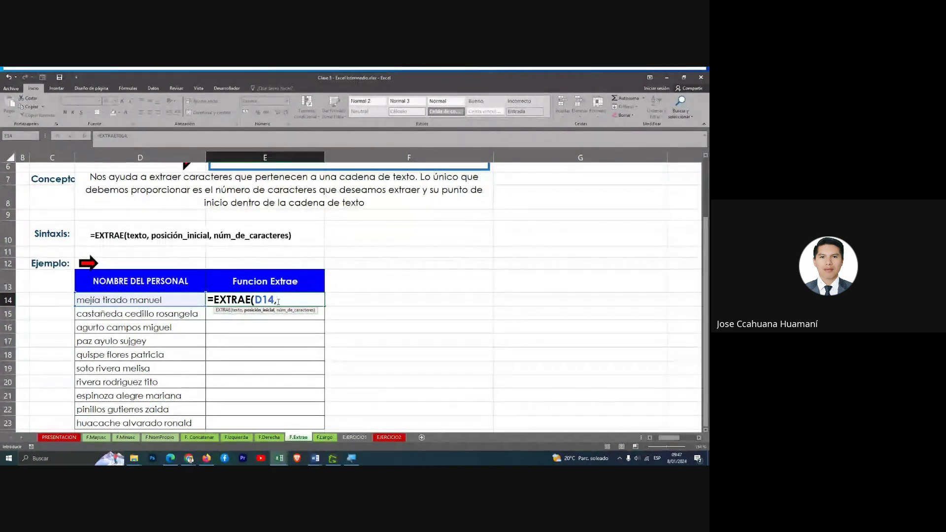
text(5)
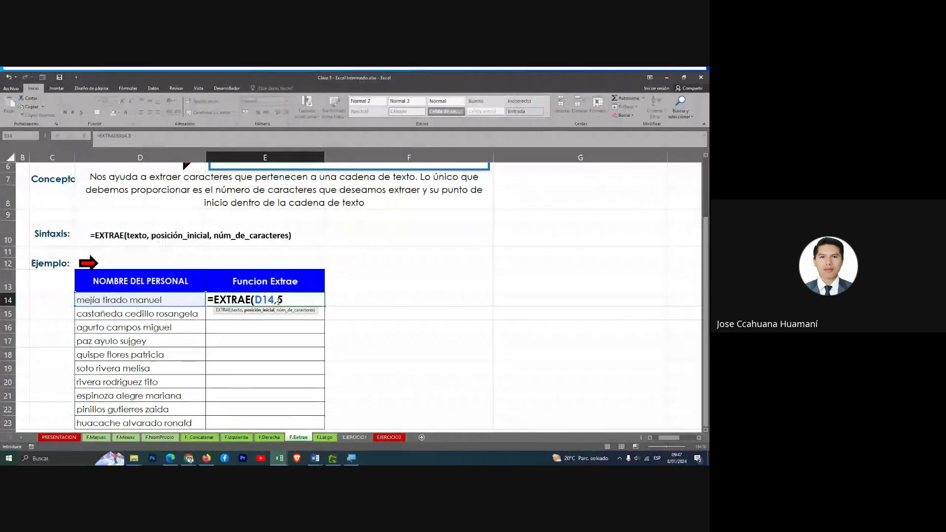
text(,3)
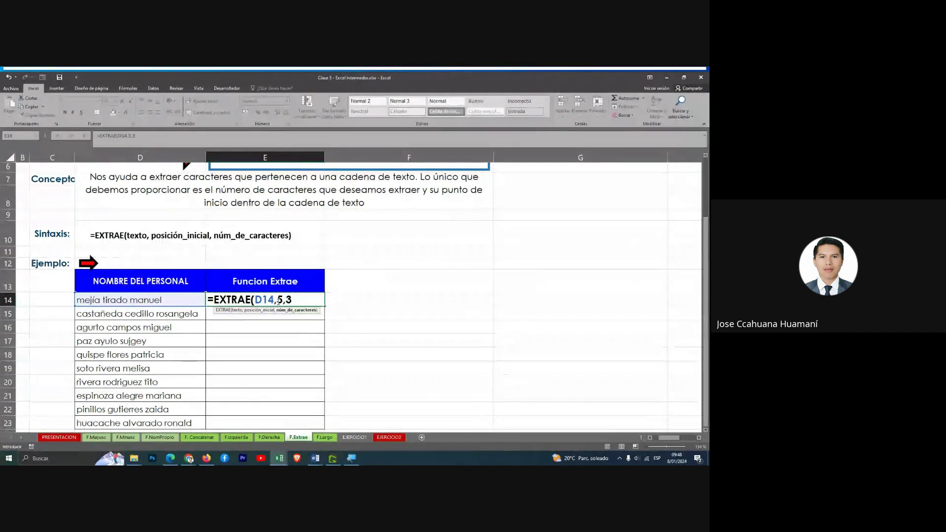
text())
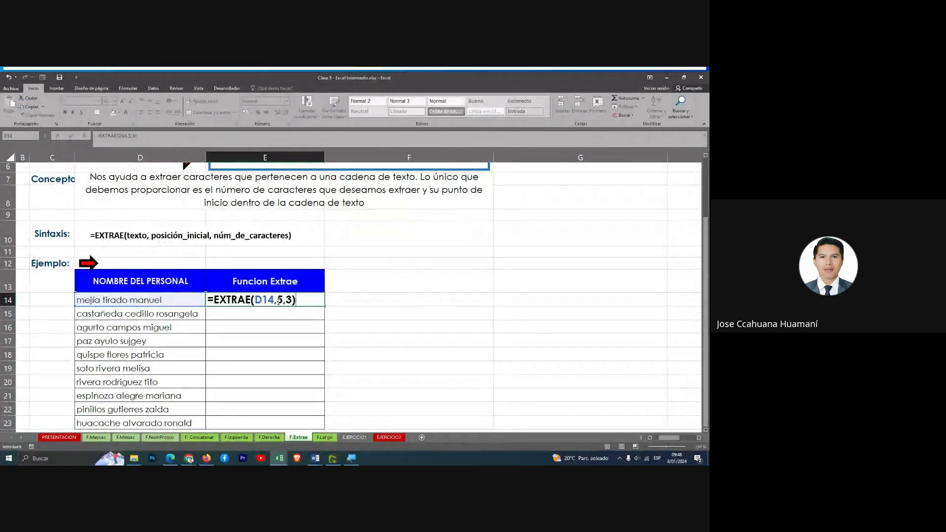
key(Return)
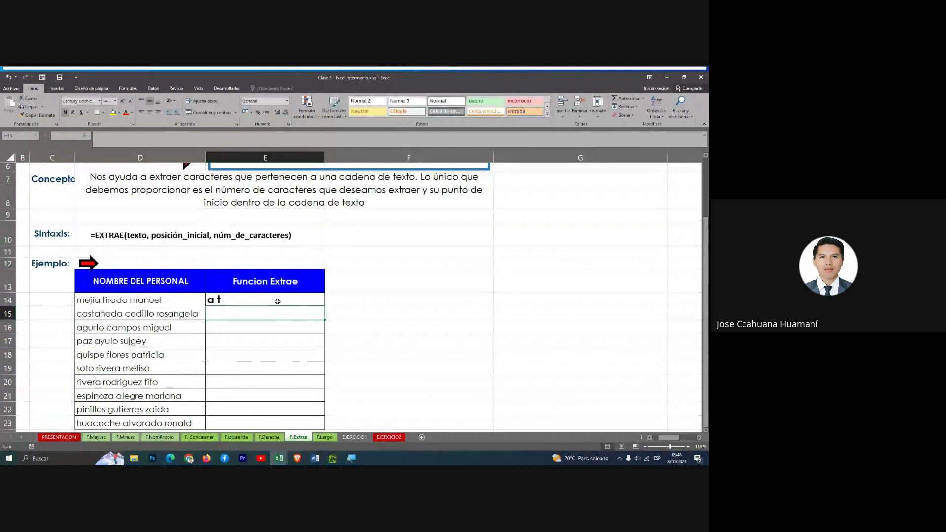
click(311, 304)
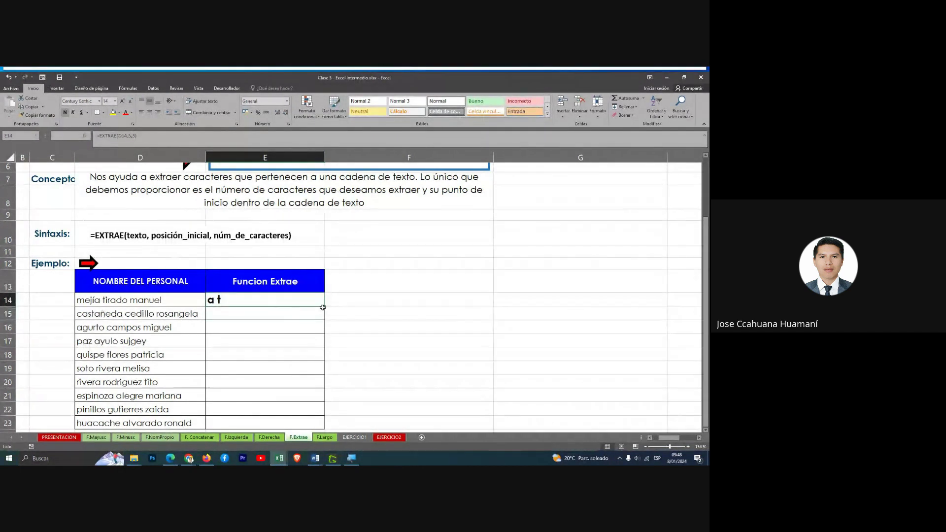
Step: Fill the EXTRAE formula down to E23, review each result, then open the F.Largo sheet
double_click(323, 305)
scroll(241, 322, down, 1)
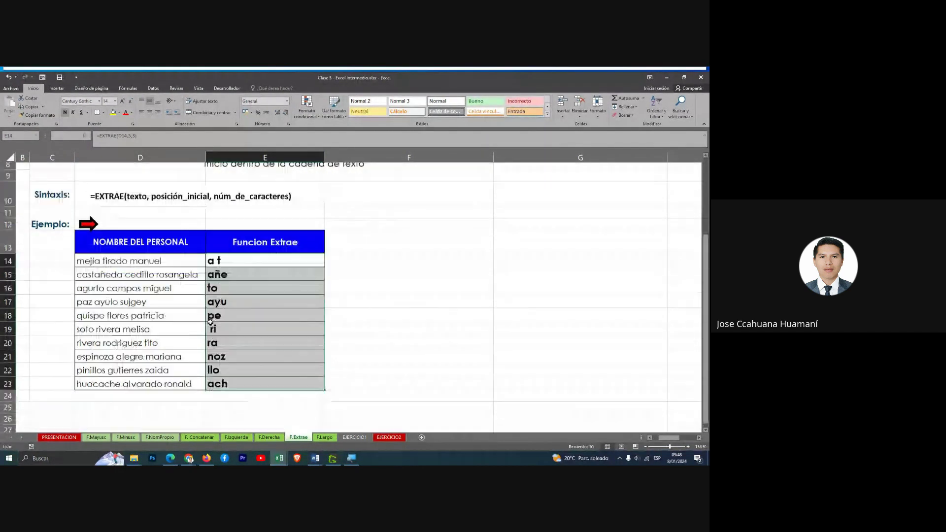
click(225, 254)
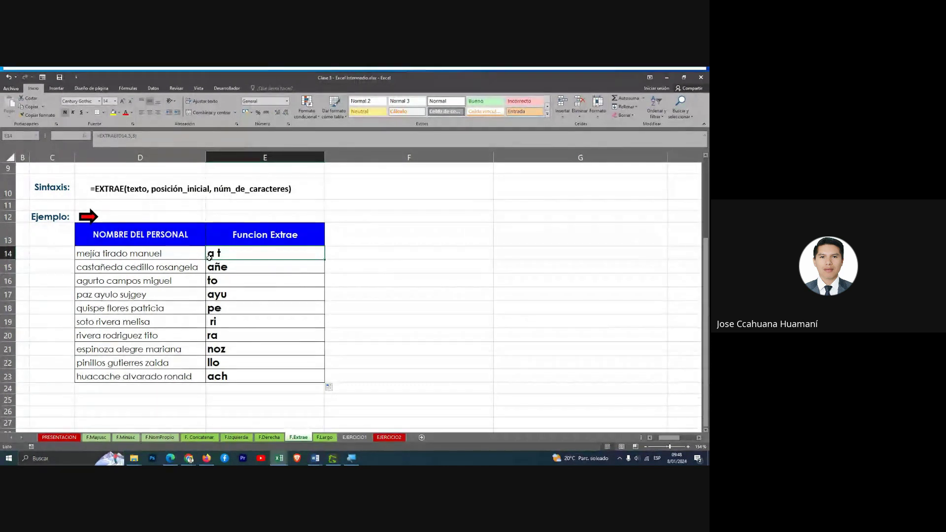
click(216, 283)
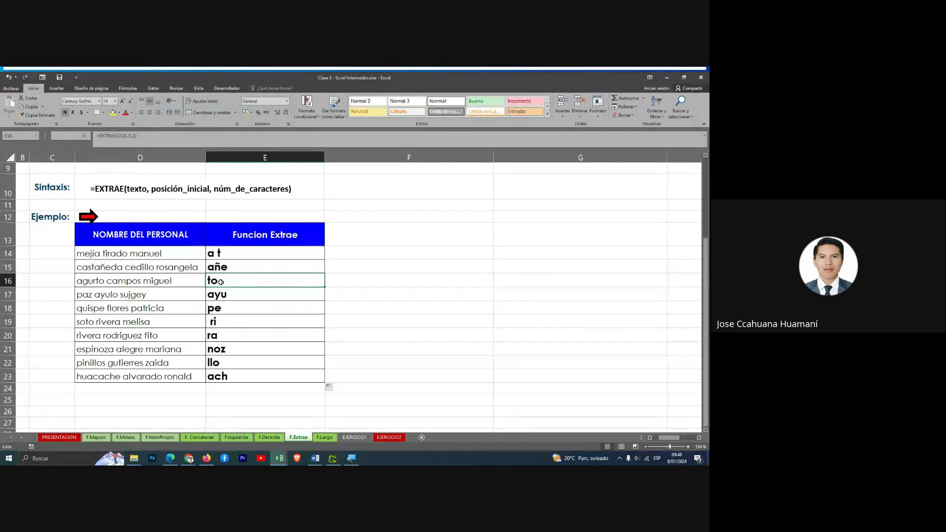
click(213, 295)
click(212, 305)
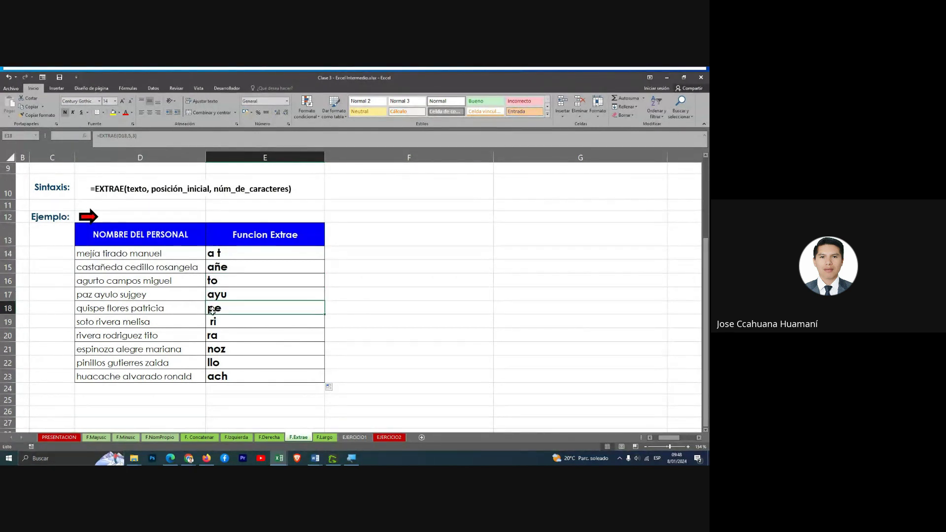
click(208, 322)
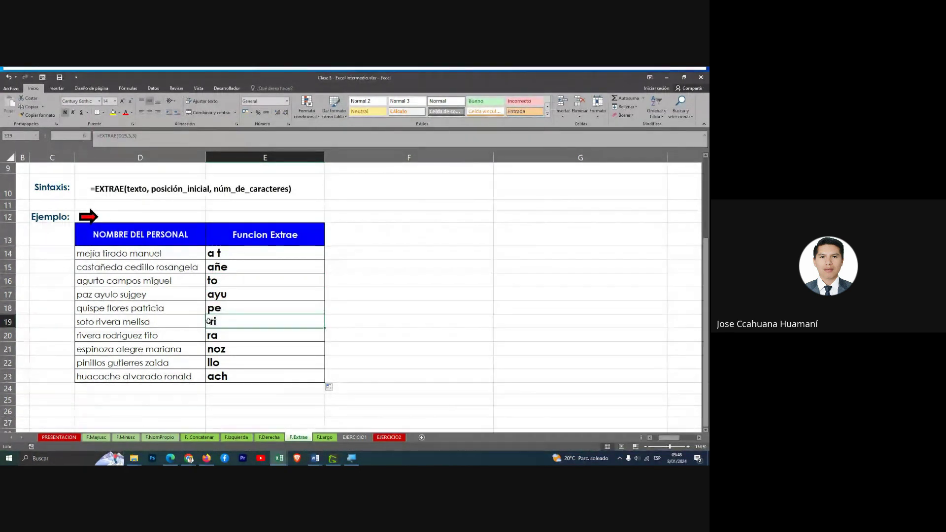
click(216, 335)
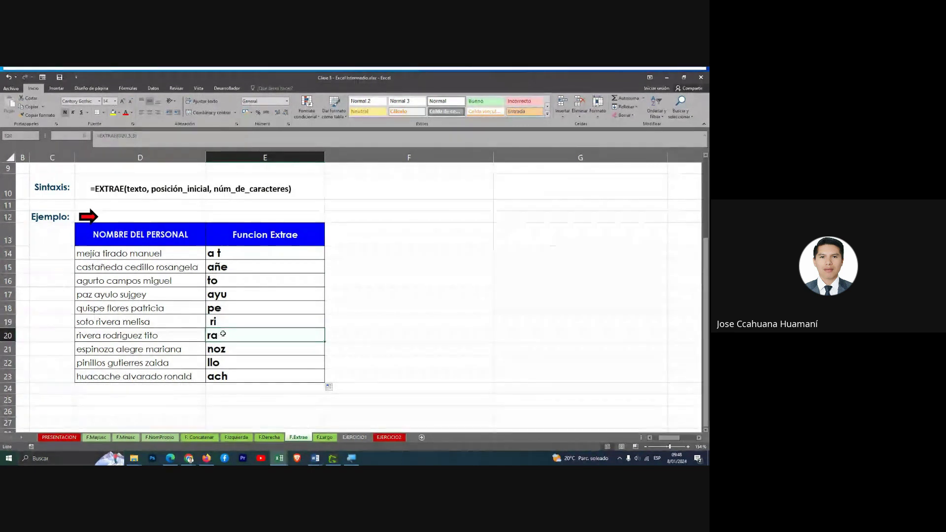
click(224, 349)
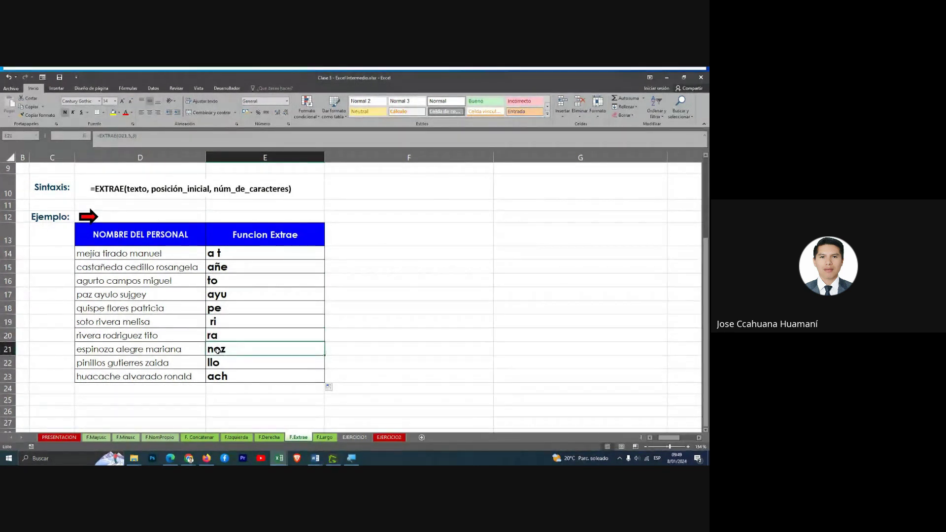
click(217, 362)
click(222, 375)
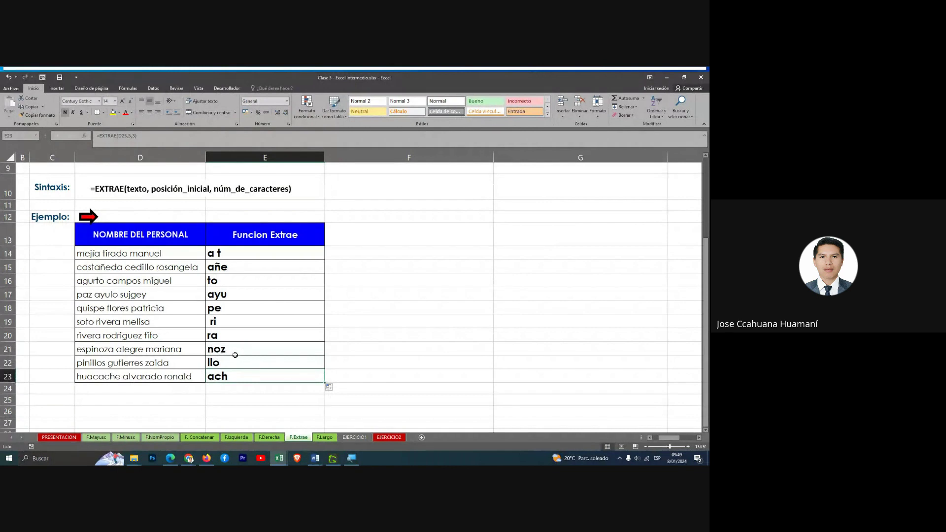
click(233, 257)
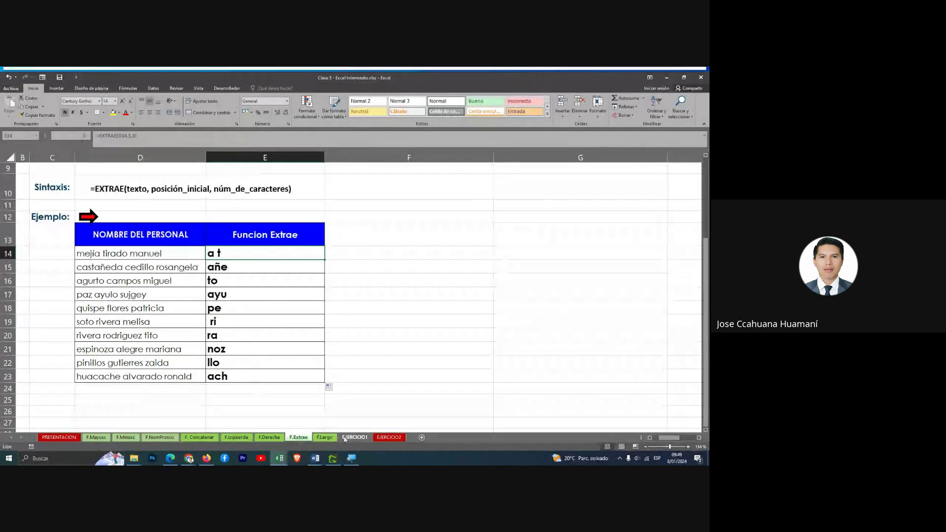
click(325, 437)
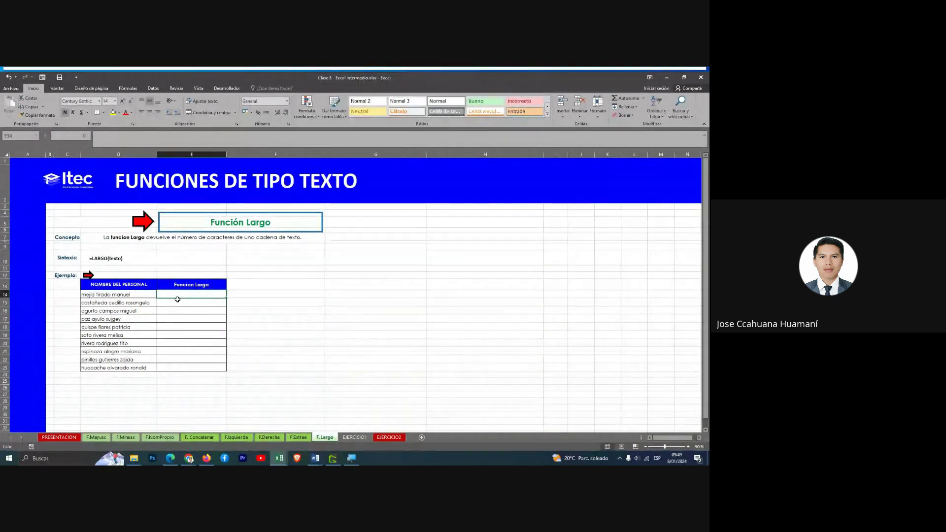
Step: Select E14, zoom the sheet to about 166%, and start typing =LAR there
click(140, 301)
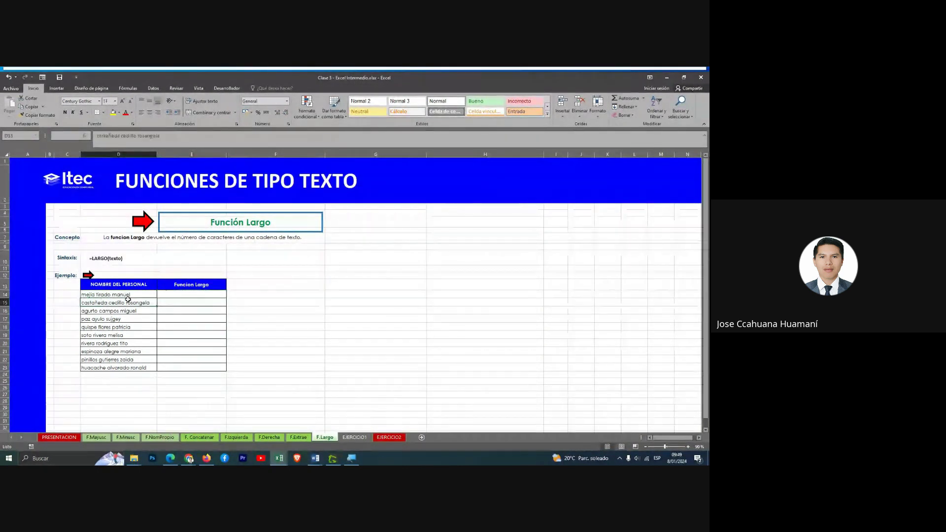
click(133, 295)
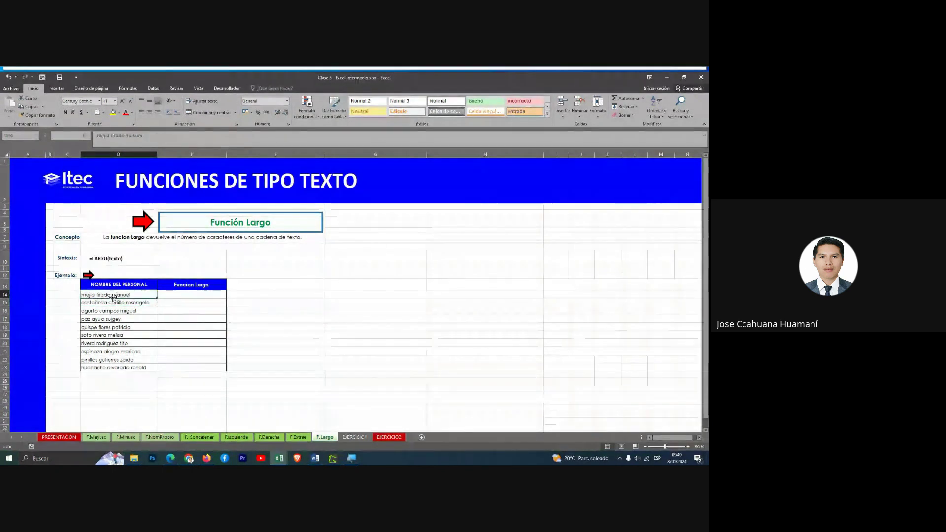
click(186, 294)
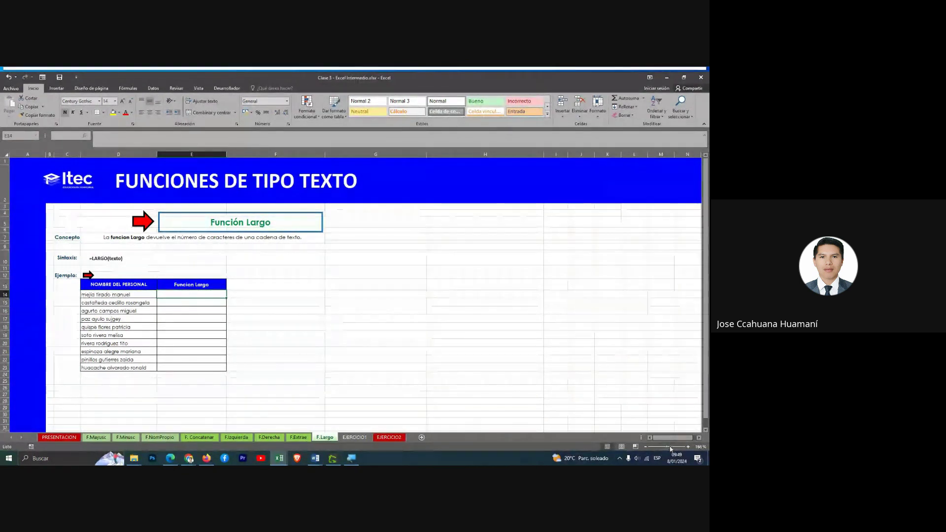
click(671, 447)
scroll(148, 345, down, 1)
scroll(148, 353, down, 1)
scroll(99, 313, up, 1)
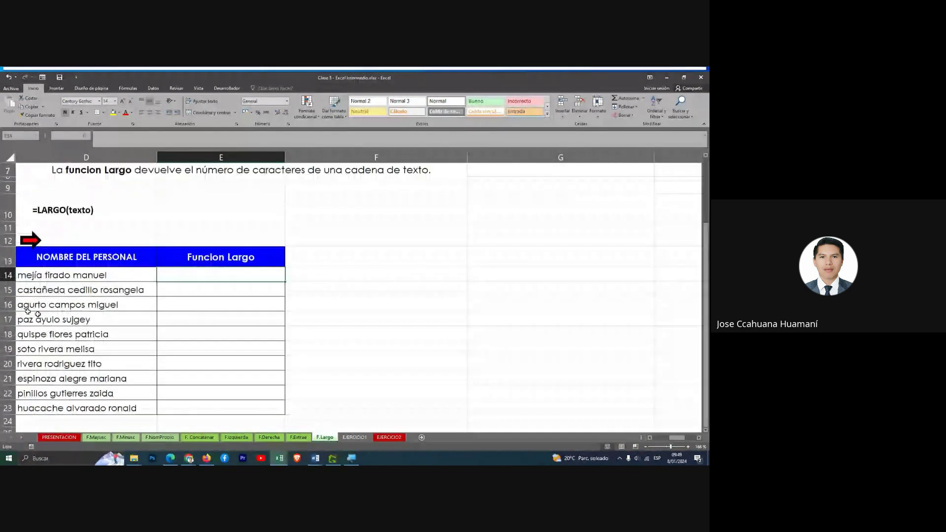
scroll(165, 294, up, 1)
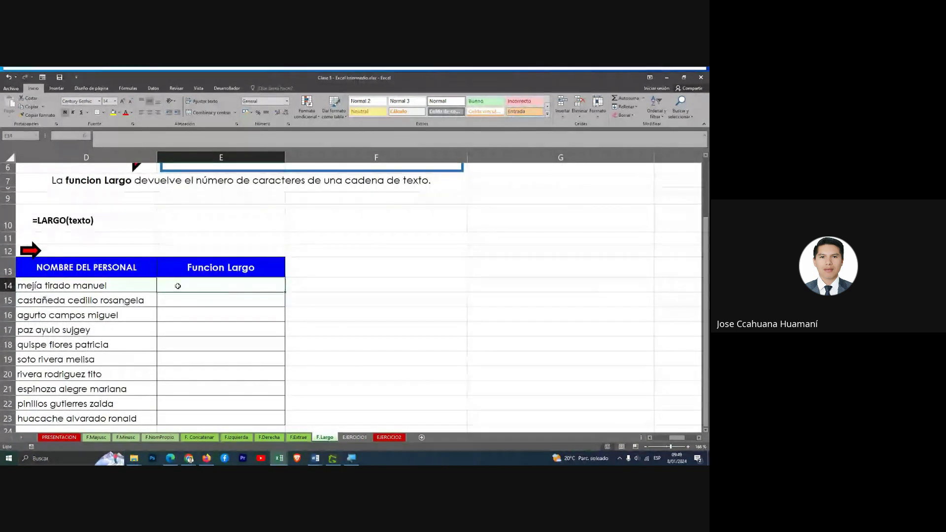
text(=)
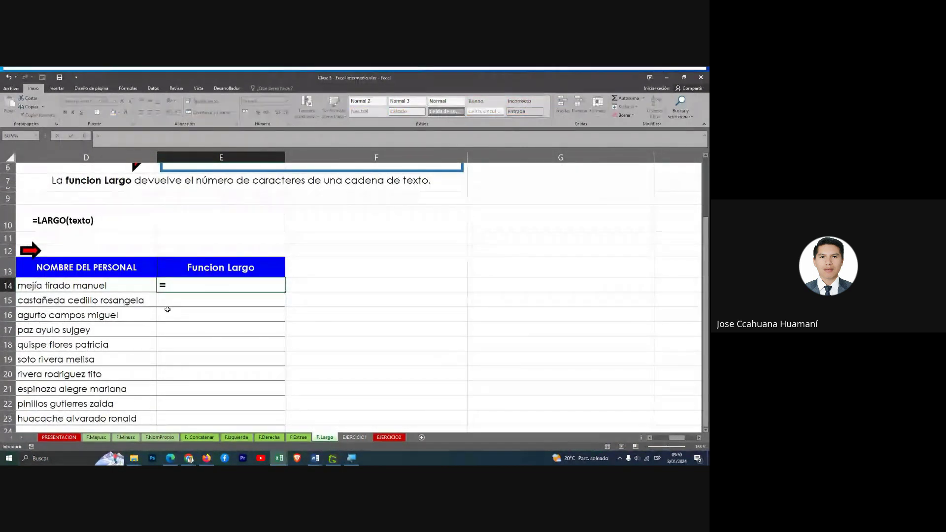
text(LAR)
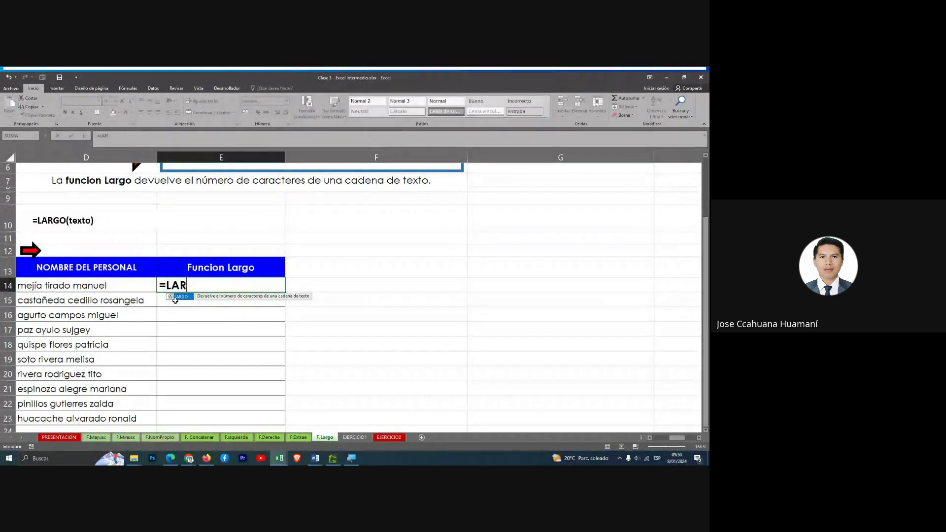
Step: Enter =LARGO(D14) in E14 and fill it down to E23, giving counts from 19 to 24
double_click(182, 297)
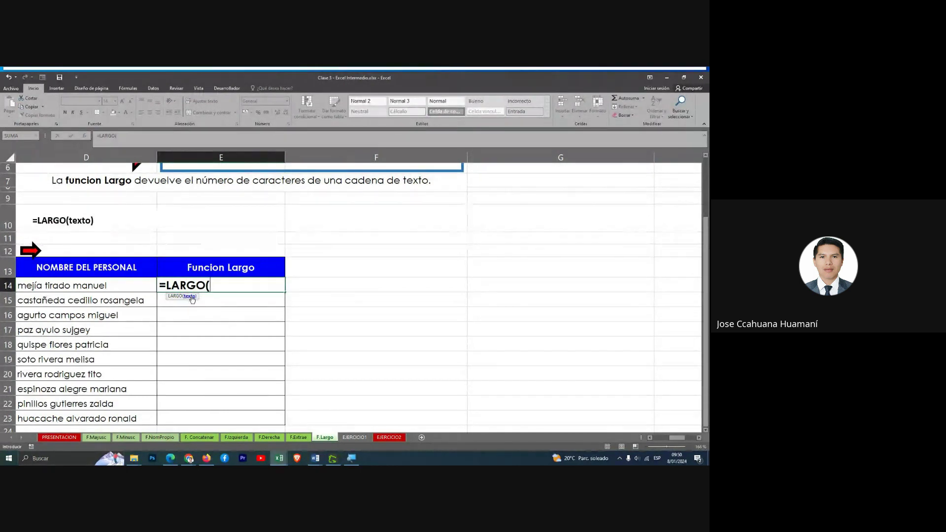
click(92, 285)
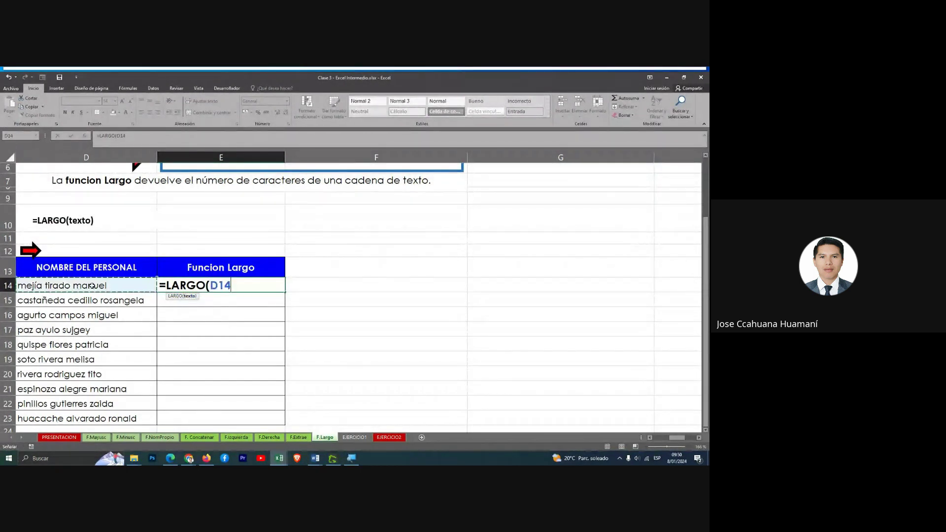
key(Return)
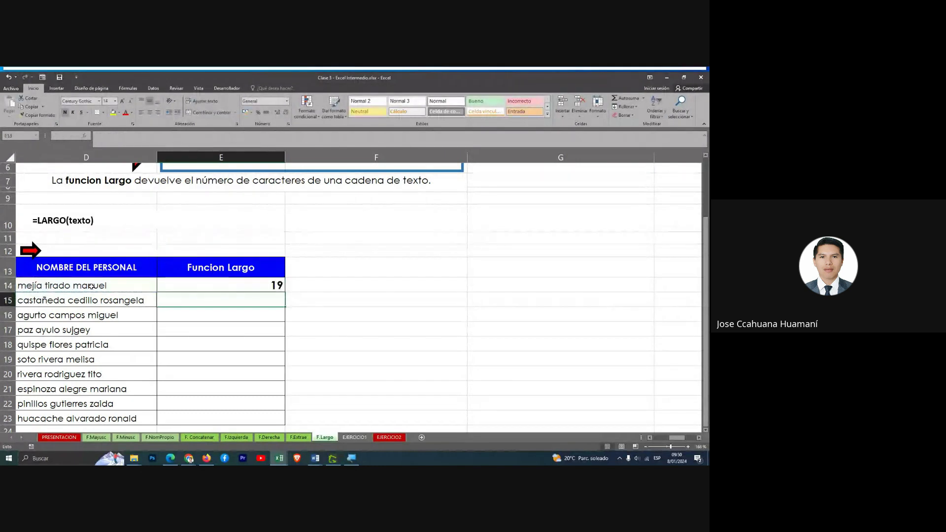
click(221, 286)
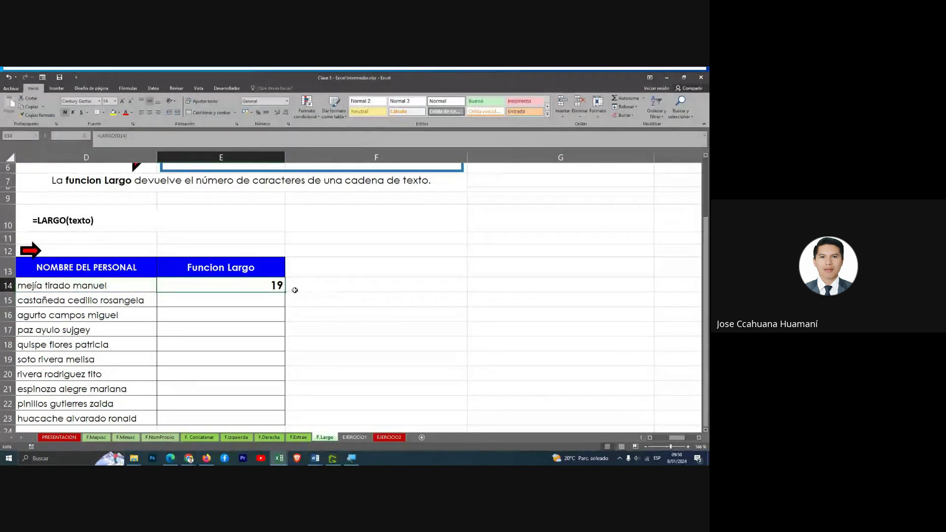
double_click(285, 293)
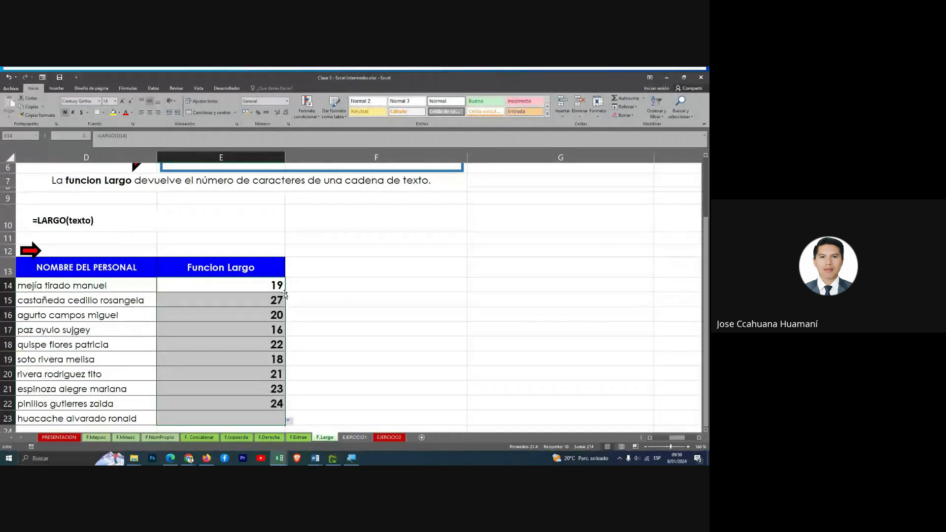
scroll(268, 314, down, 1)
scroll(268, 315, up, 1)
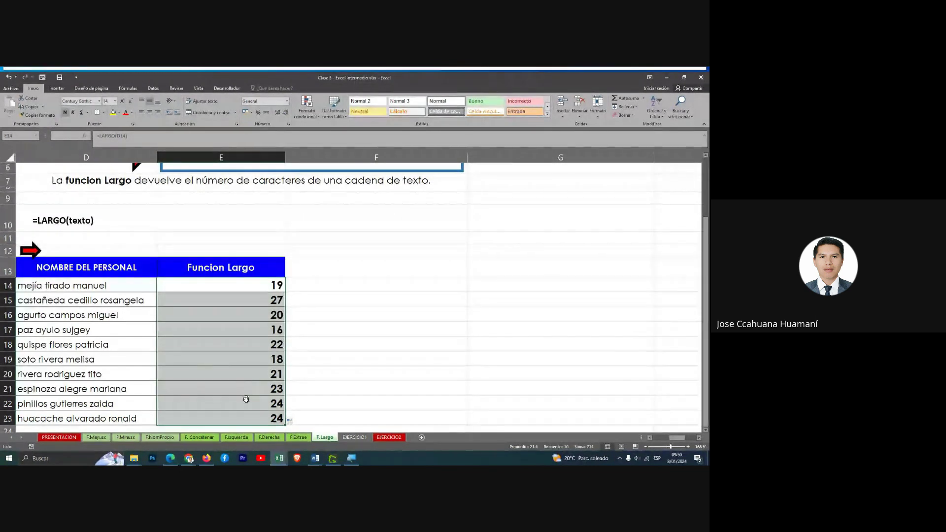
mouse_move(190, 459)
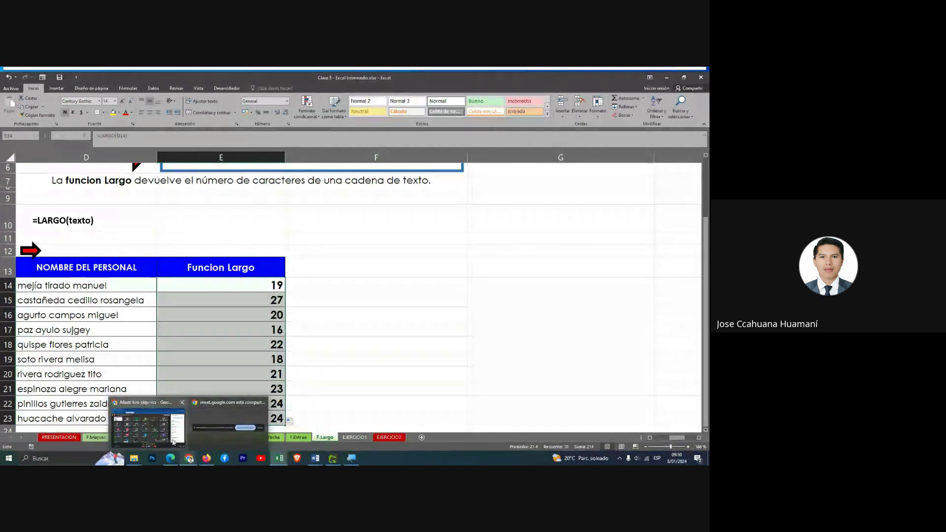
click(150, 426)
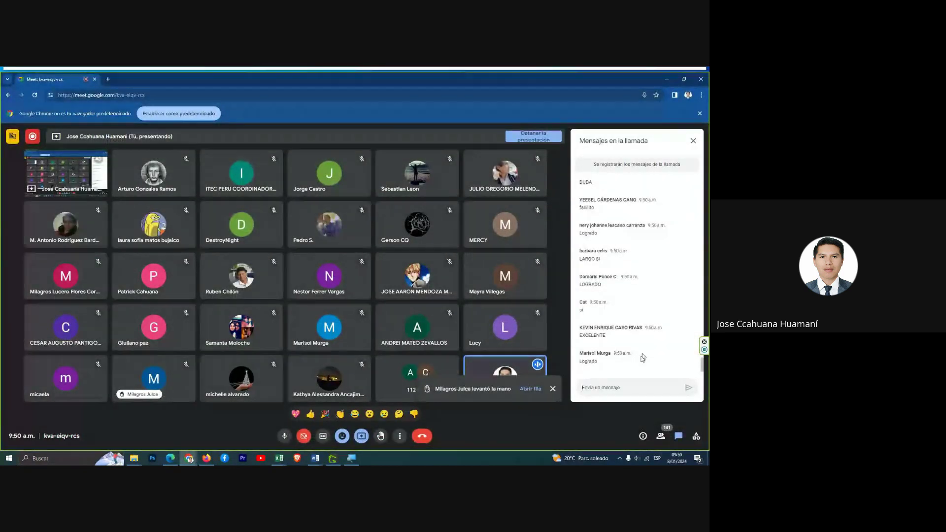
Step: Scroll through the students' Meet chat replies, then switch back to Excel's F.Largo sheet
click(635, 392)
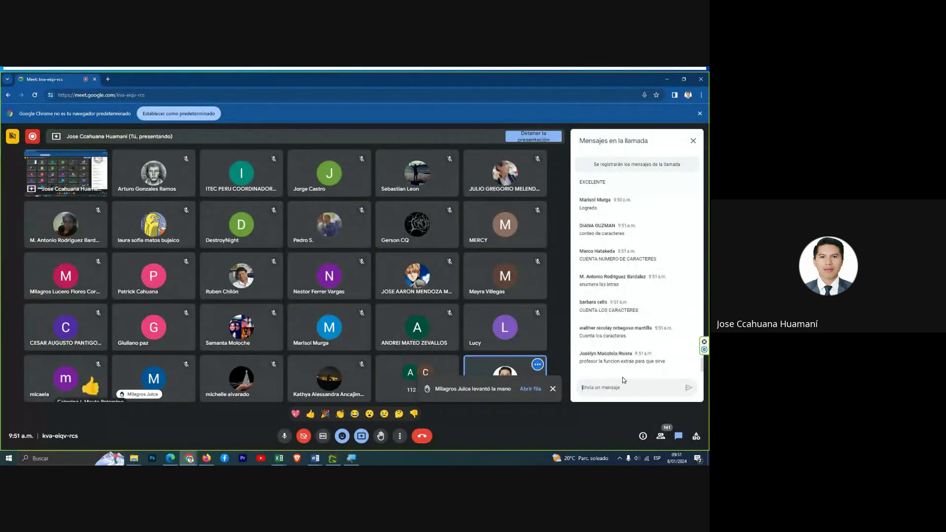
scroll(664, 265, up, 1)
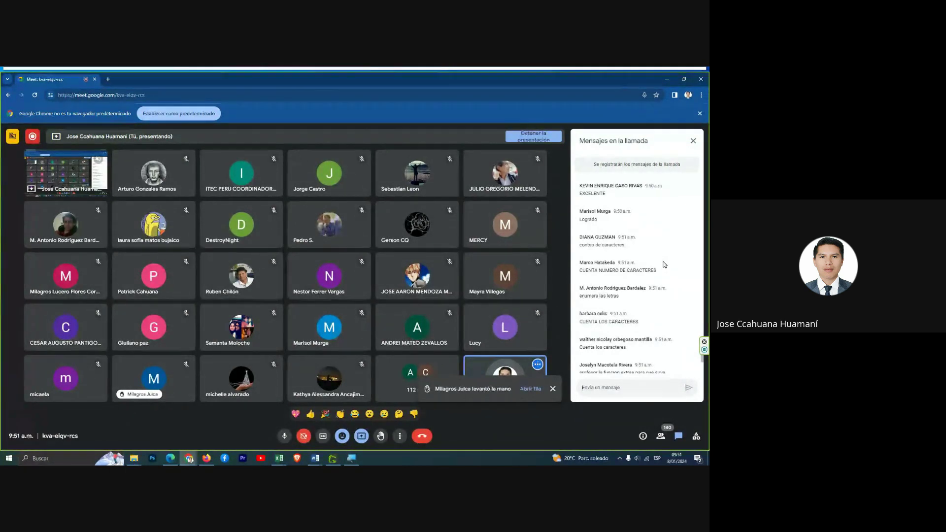
scroll(665, 251, down, 1)
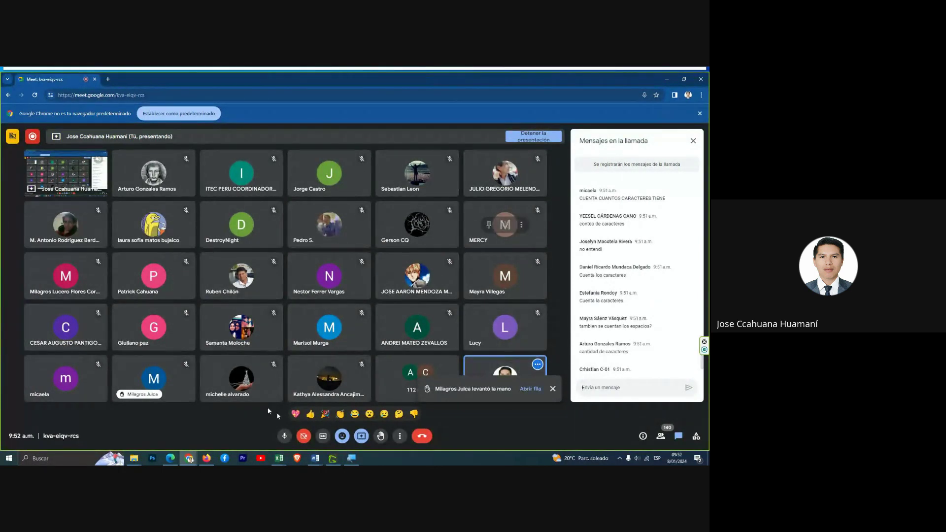
click(279, 459)
mouse_move(279, 458)
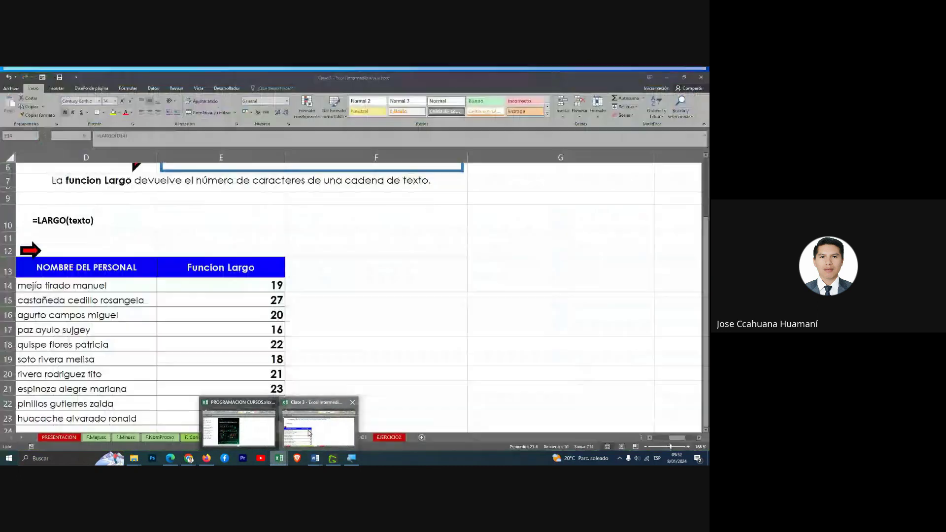
click(320, 427)
click(133, 315)
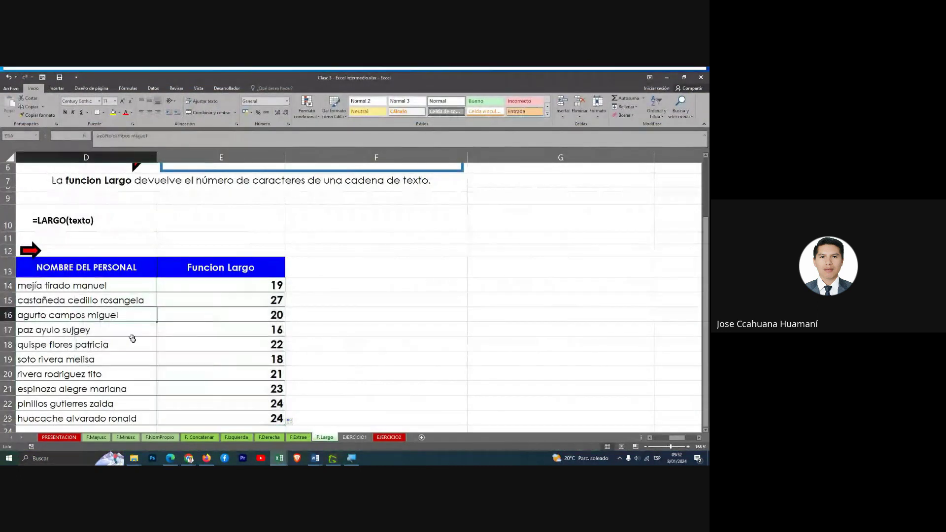
click(351, 332)
click(348, 290)
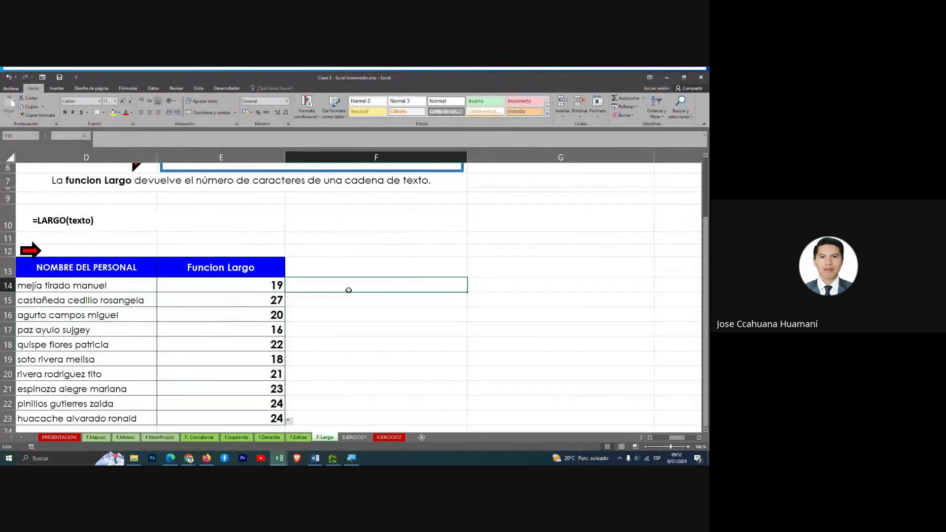
click(481, 286)
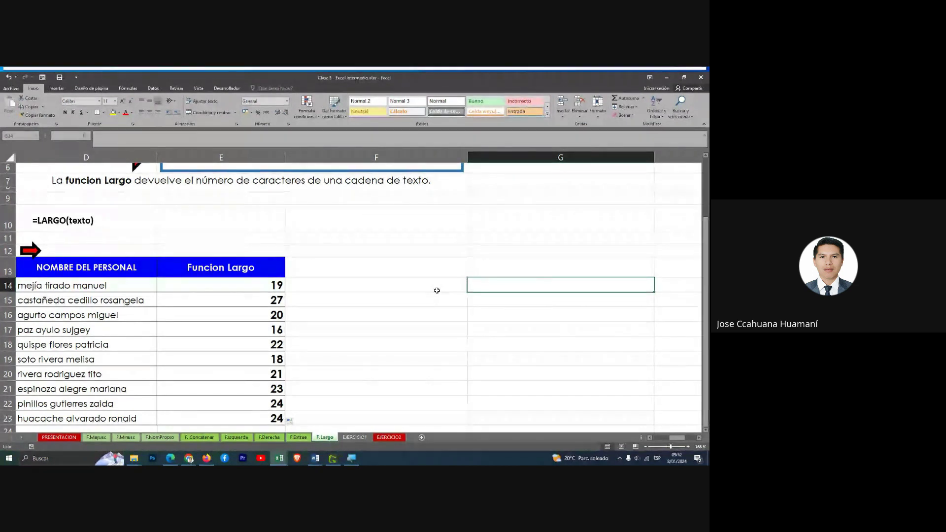
click(407, 276)
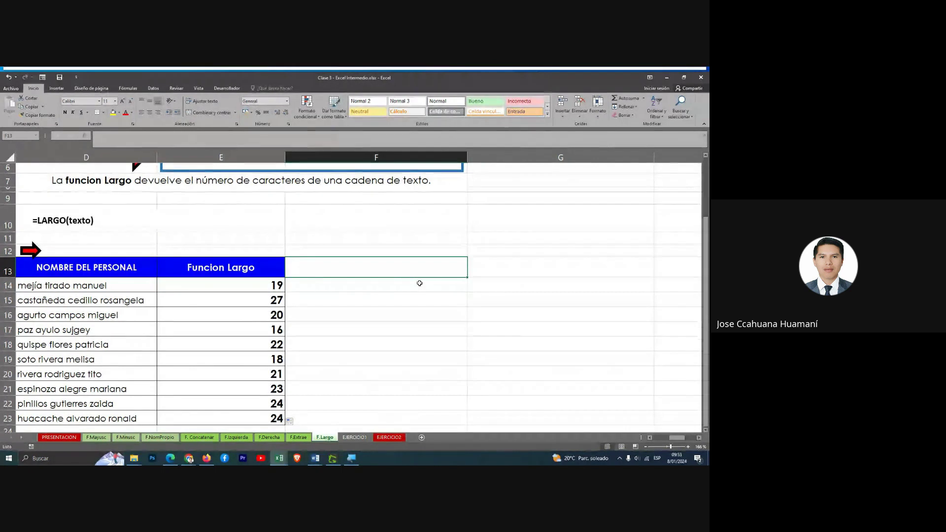
text(c)
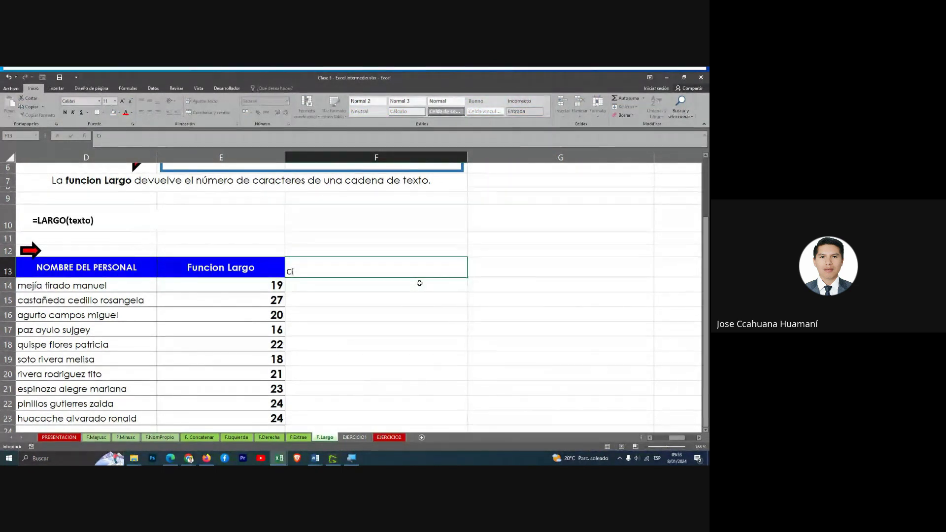
Step: Enter the heading 'Código' in F13 with a capital C
key(BackSpace)
text(Có)
text(digo)
key(Return)
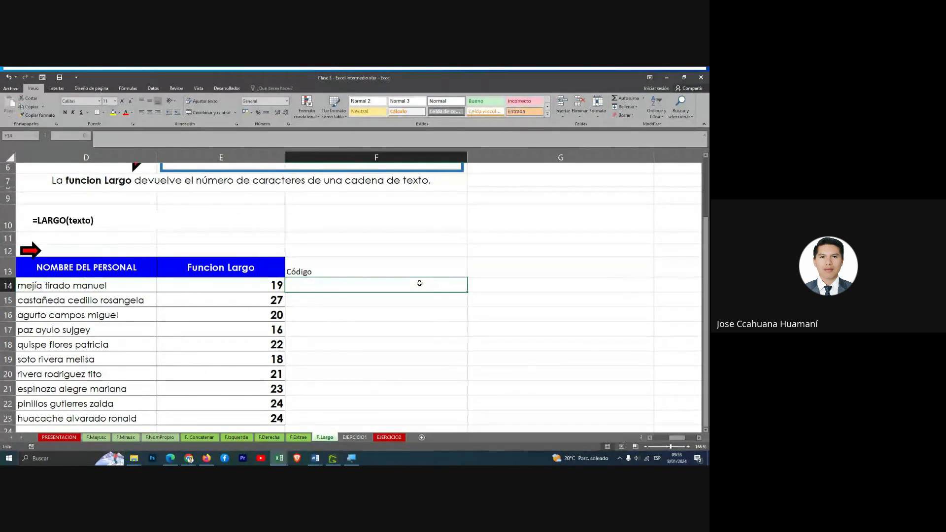
Step: Begin F14's formula as =CONCATENAR("E00", with E00 as the first text piece
text(=con)
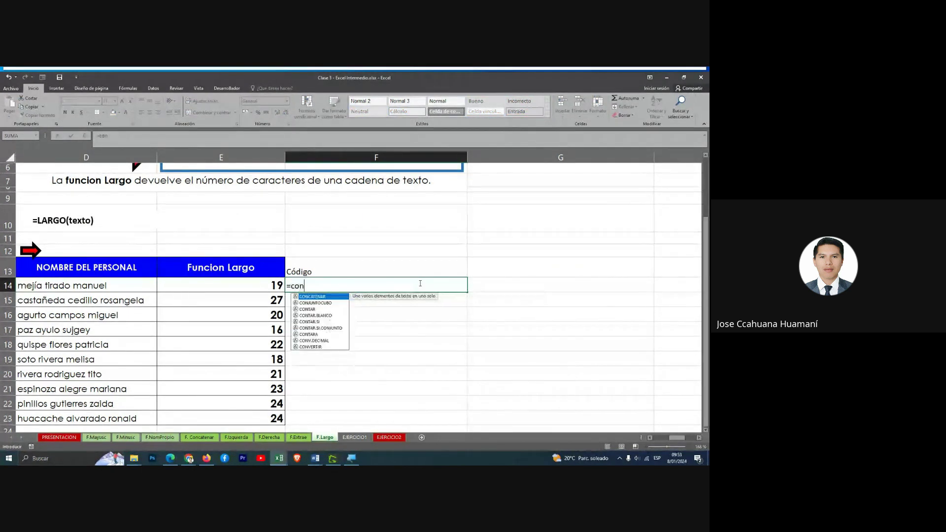
text(c)
double_click(323, 297)
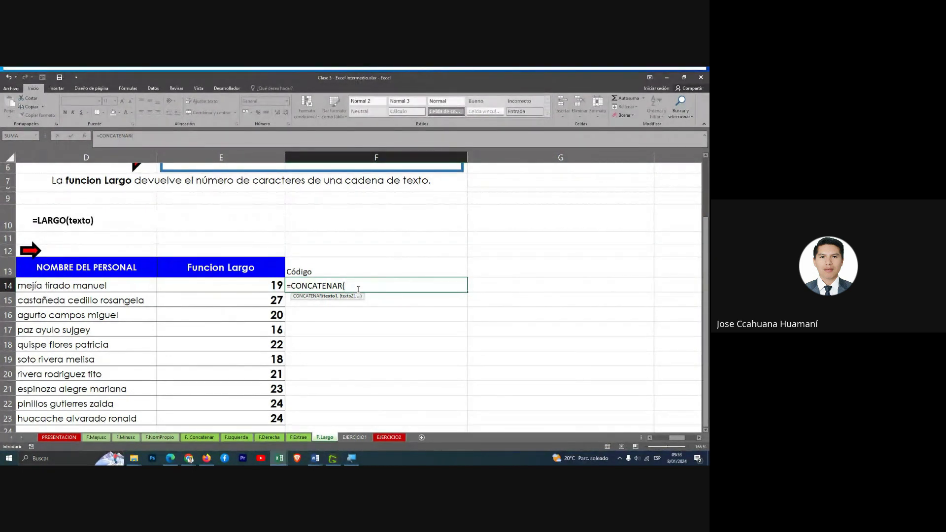
text(")
text(e)
key(BackSpace)
text(E)
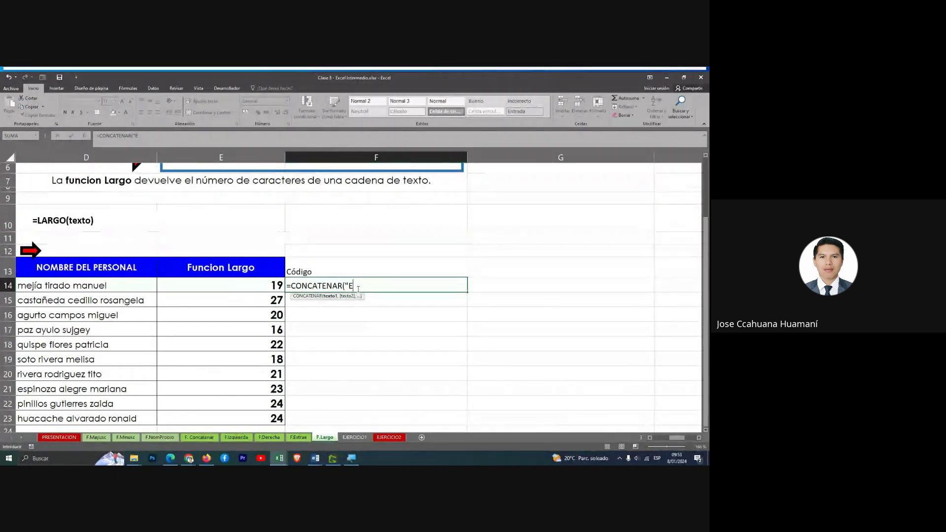
text(00)
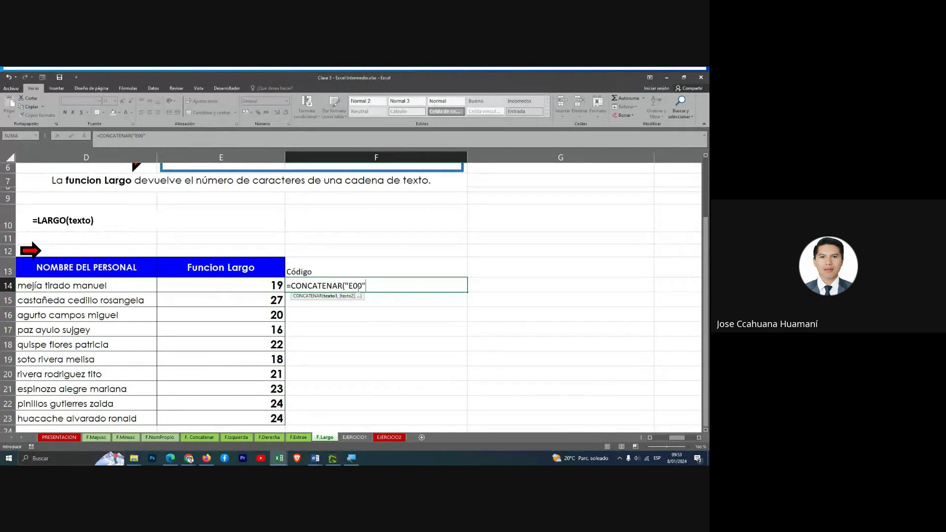
text(,)
Step: Complete F14 as =CONCATENAR("E00",EXTRAE(D14,2,2)) so it shows the code E00ej
text(EXTR)
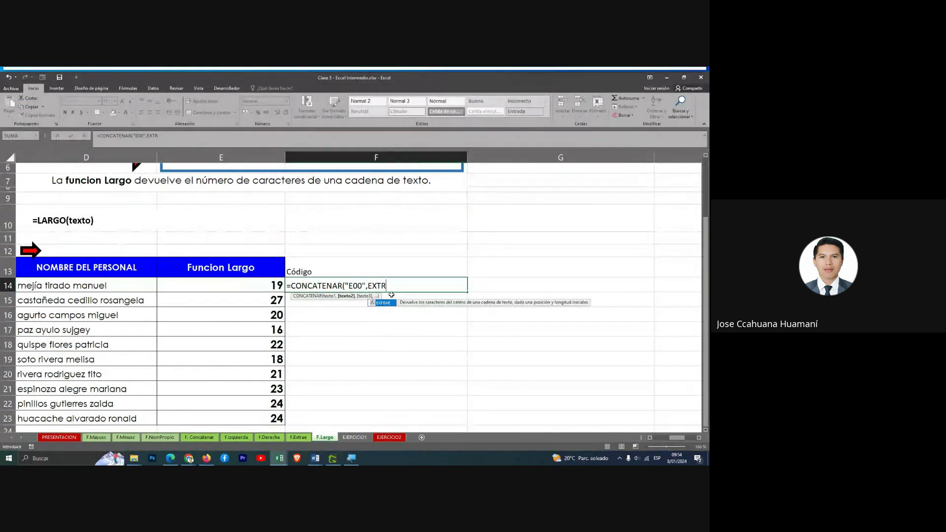
double_click(389, 305)
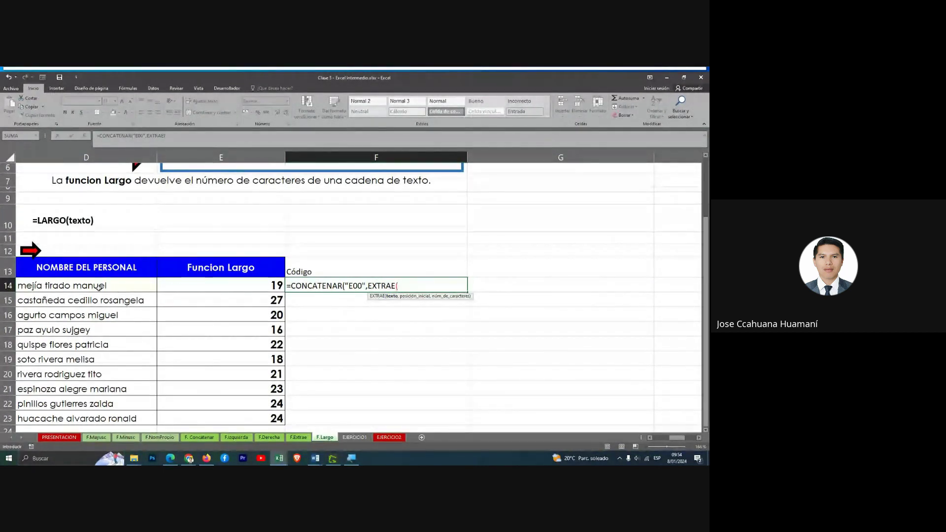
click(117, 288)
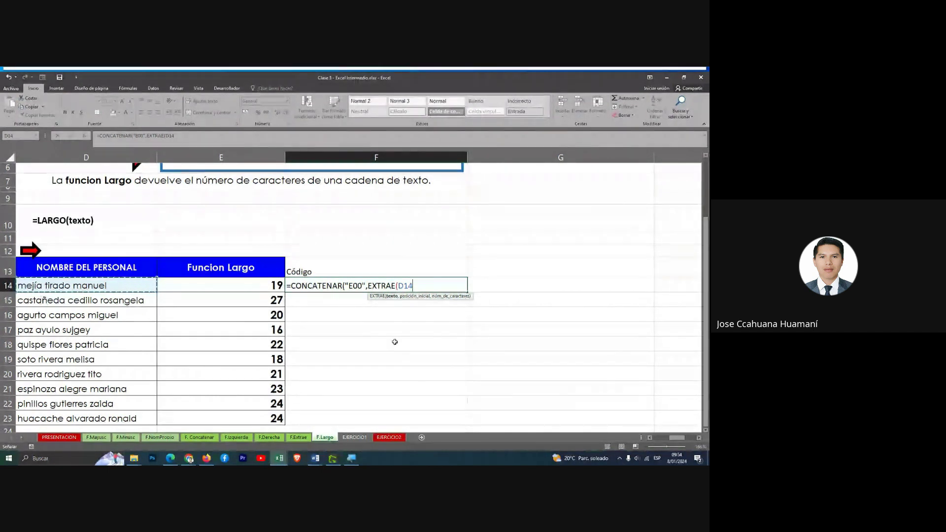
text(,)
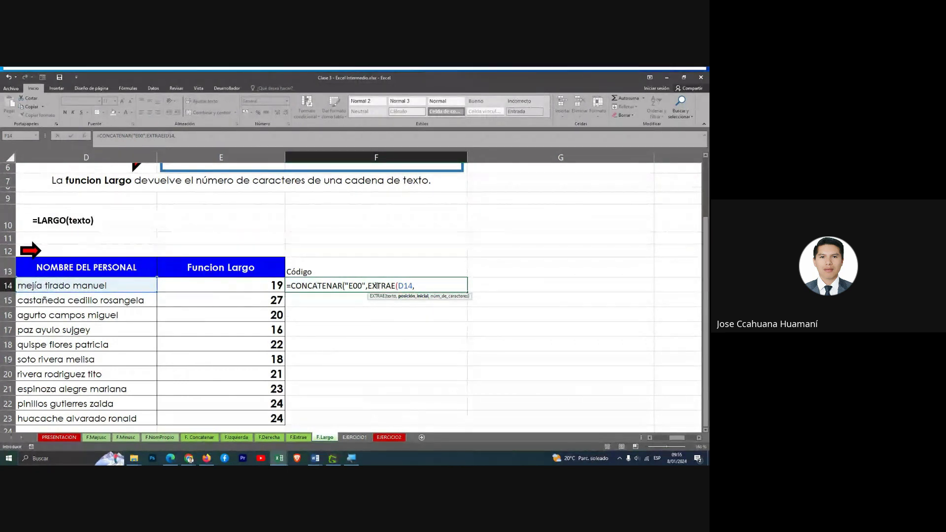
text(2)
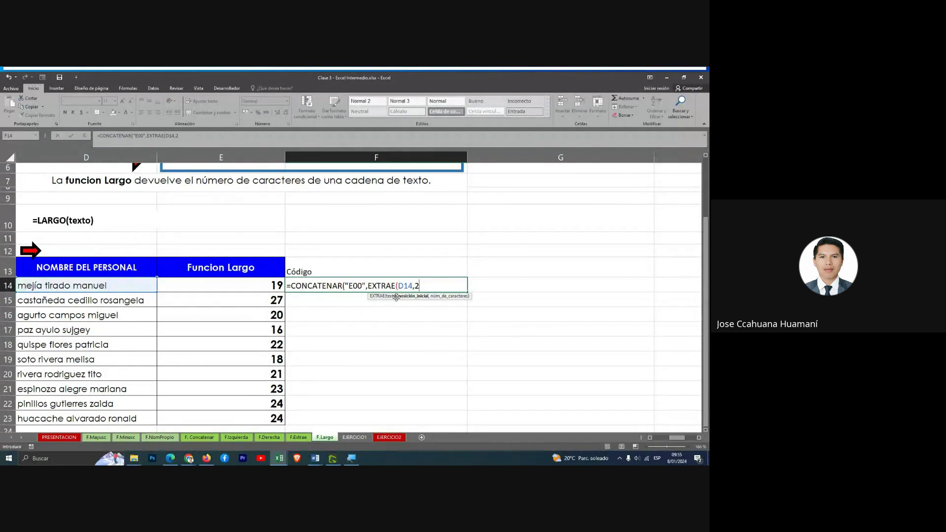
text(,)
text(2)
text())
text())
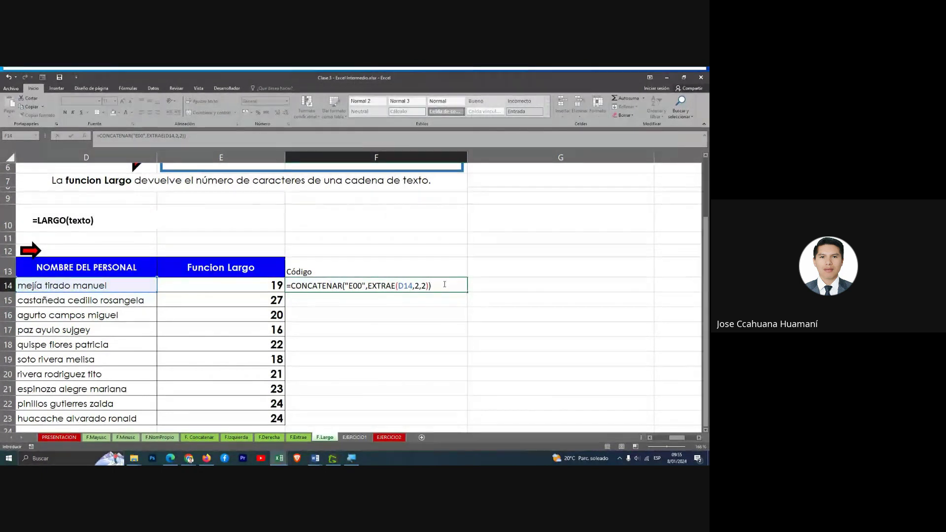
key(Return)
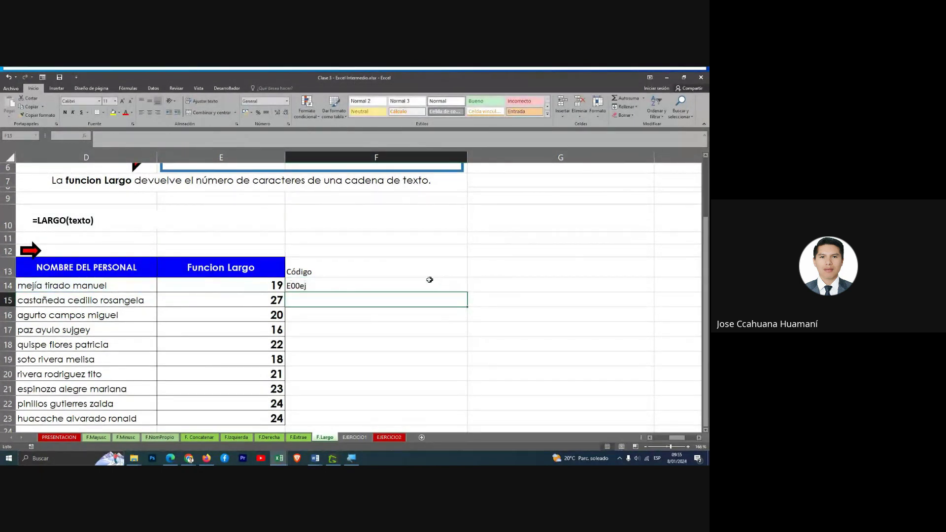
Step: Fill the F14 code formula down to F23, producing codes from E00ej to E00ua
click(427, 282)
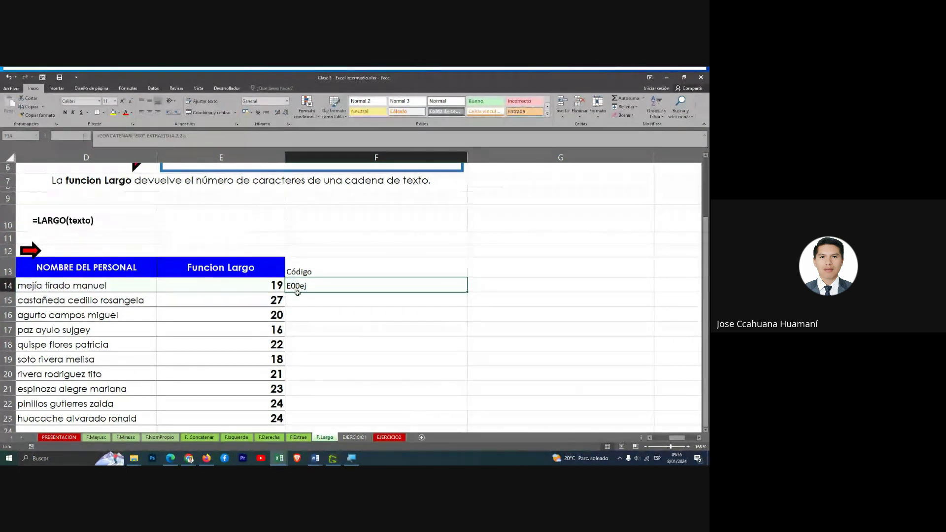
double_click(467, 292)
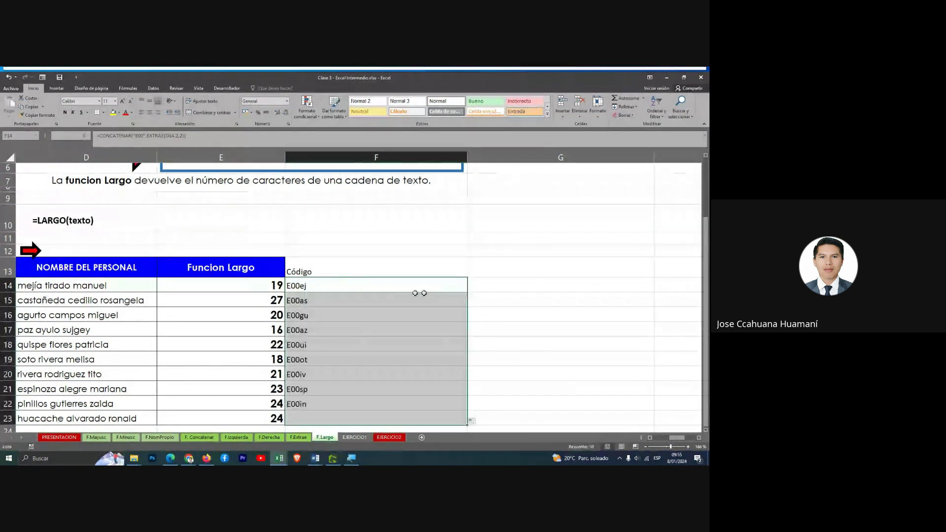
click(294, 285)
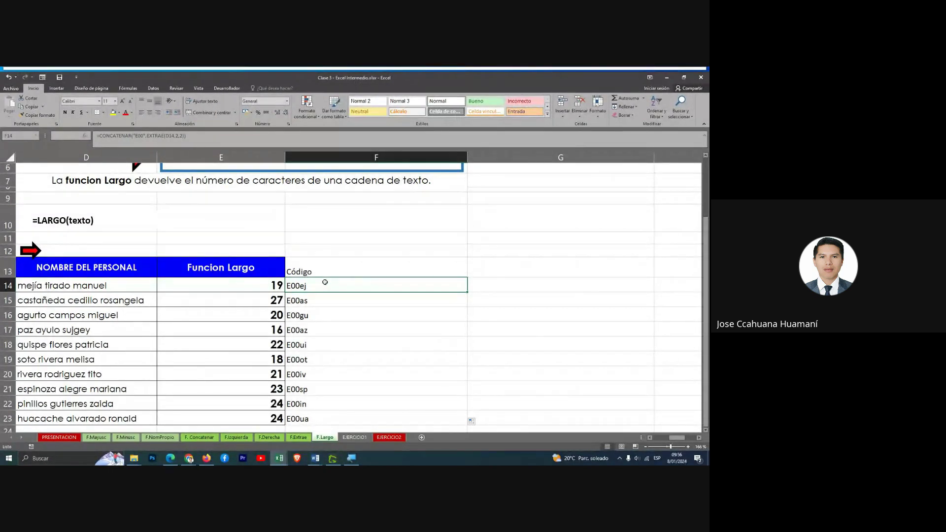
click(147, 285)
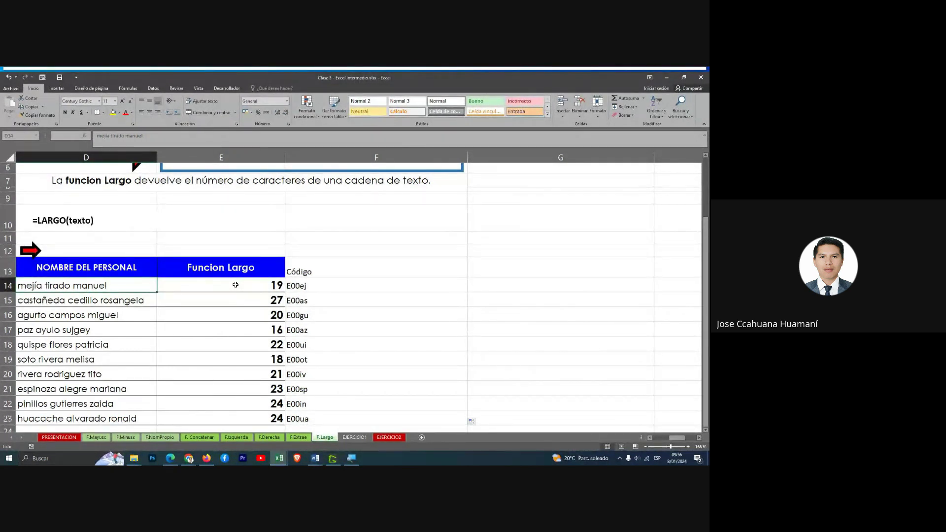
Step: Switch to the EJERCICIO1 sheet and look over its phone, empty Email and name cells
click(355, 437)
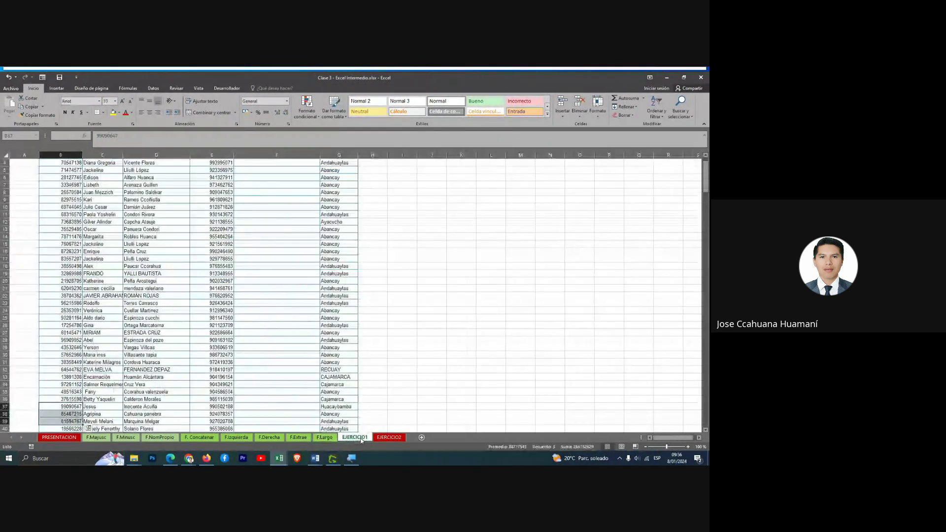
scroll(250, 355, up, 1)
scroll(249, 355, up, 1)
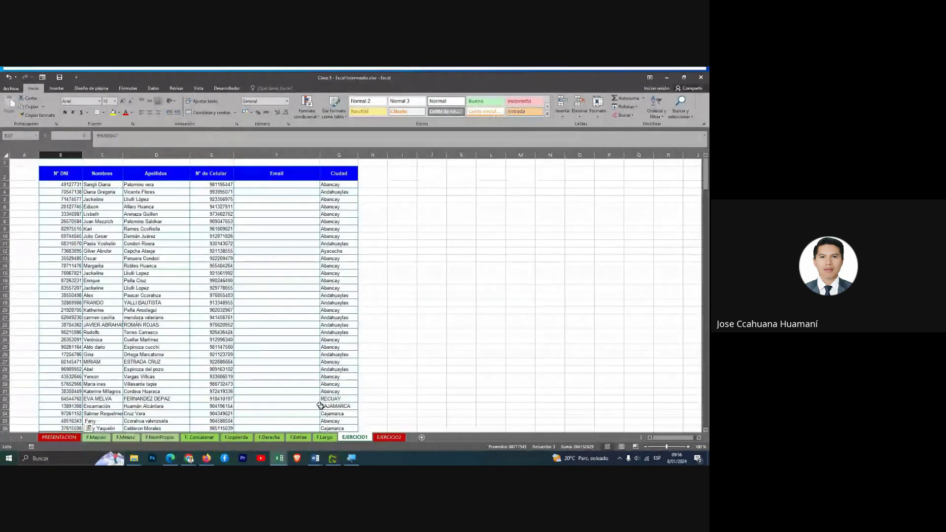
click(325, 437)
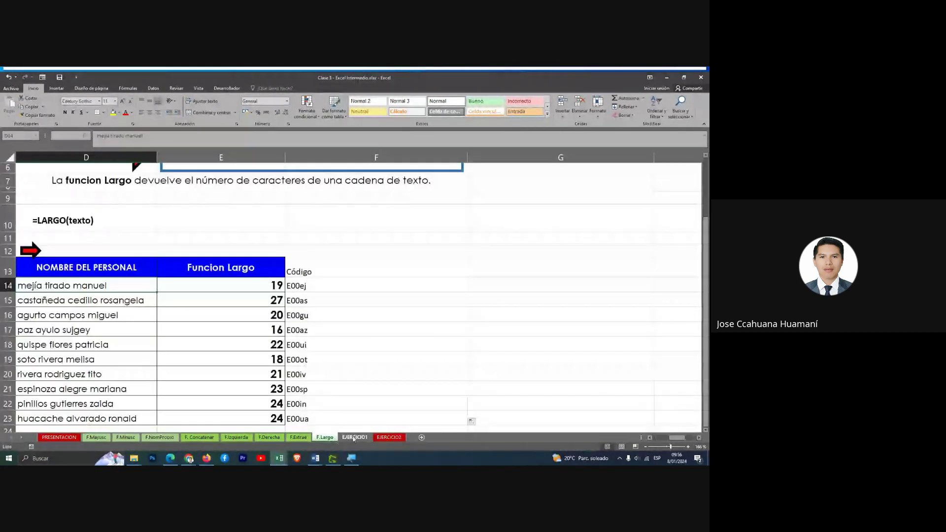
click(354, 437)
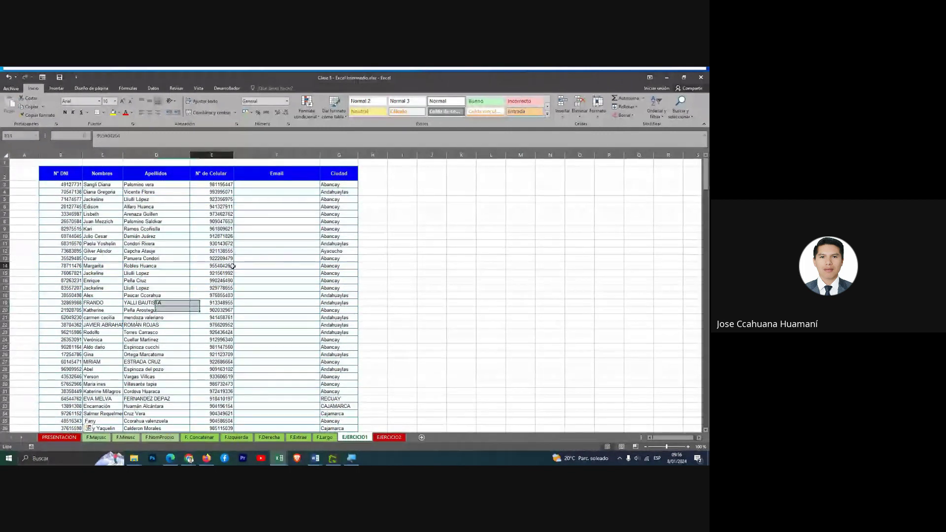
click(212, 265)
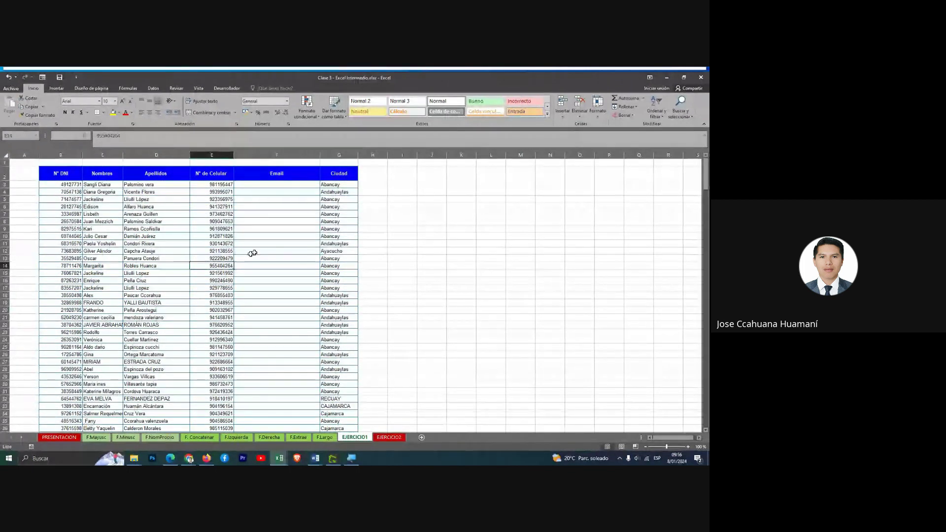
click(260, 183)
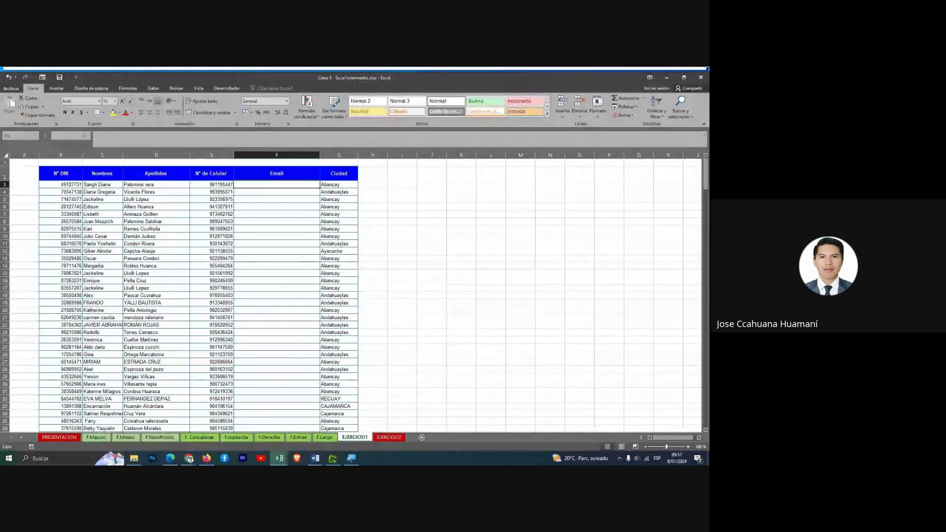
click(102, 229)
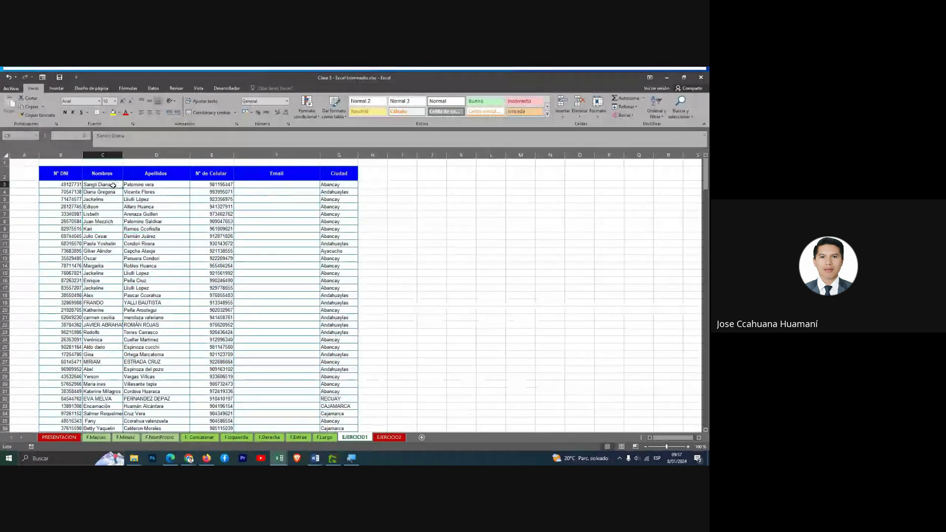
click(111, 185)
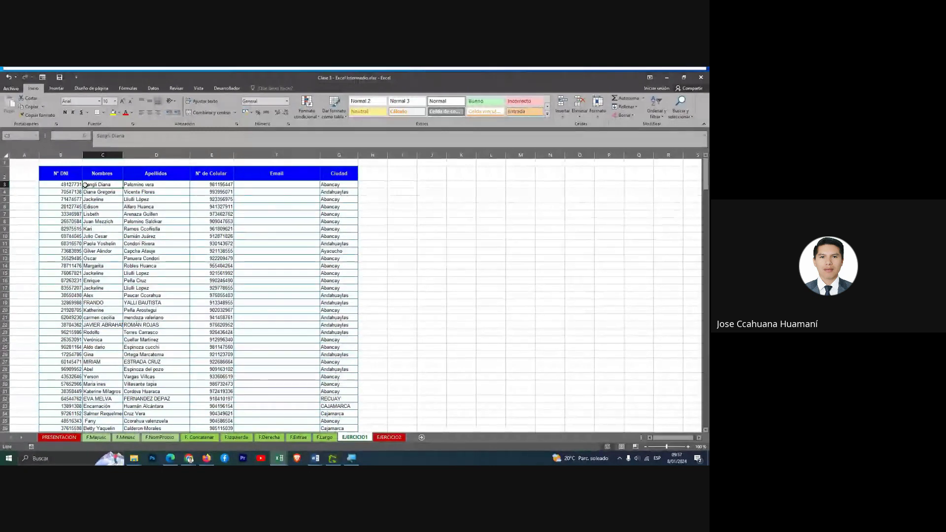
Step: Insert stray spaces into the names in C3, C4 and C5, including a leading space in C3
double_click(89, 188)
key(Return)
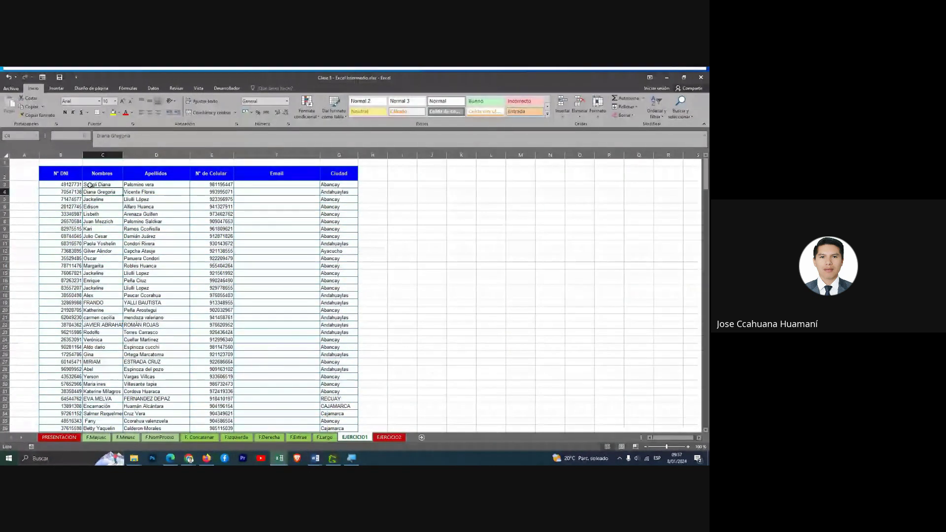
double_click(89, 186)
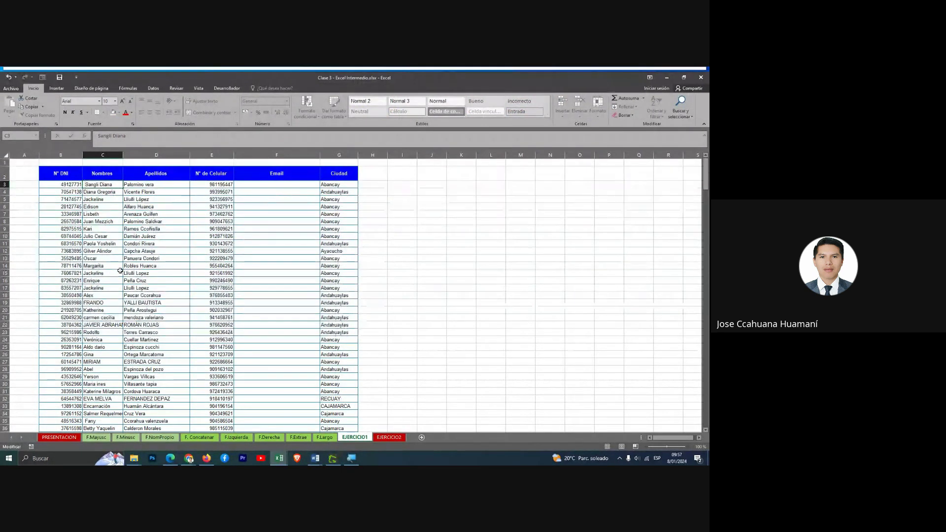
key(Return)
click(92, 184)
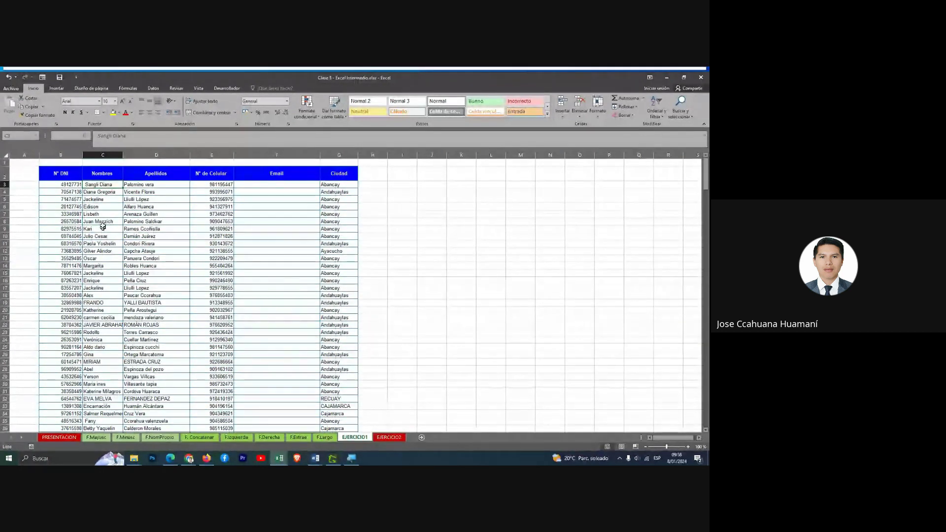
double_click(97, 193)
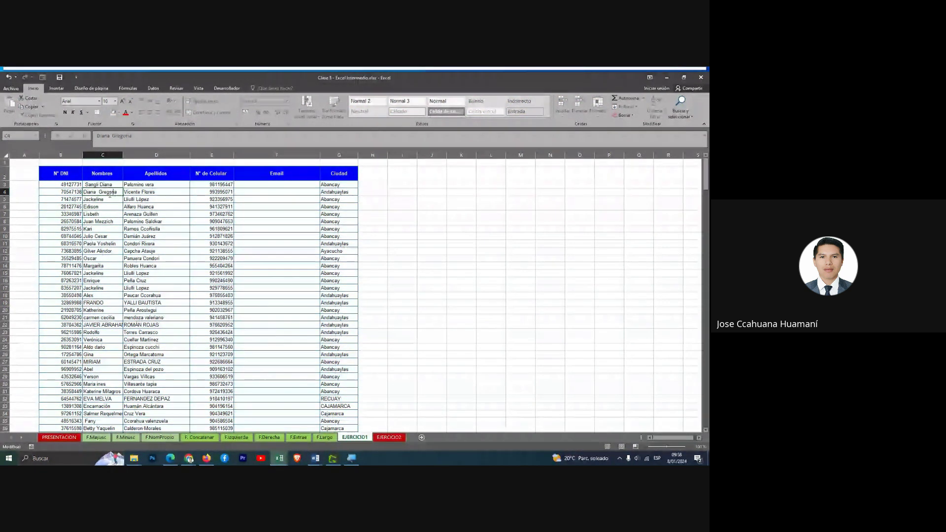
key(Escape)
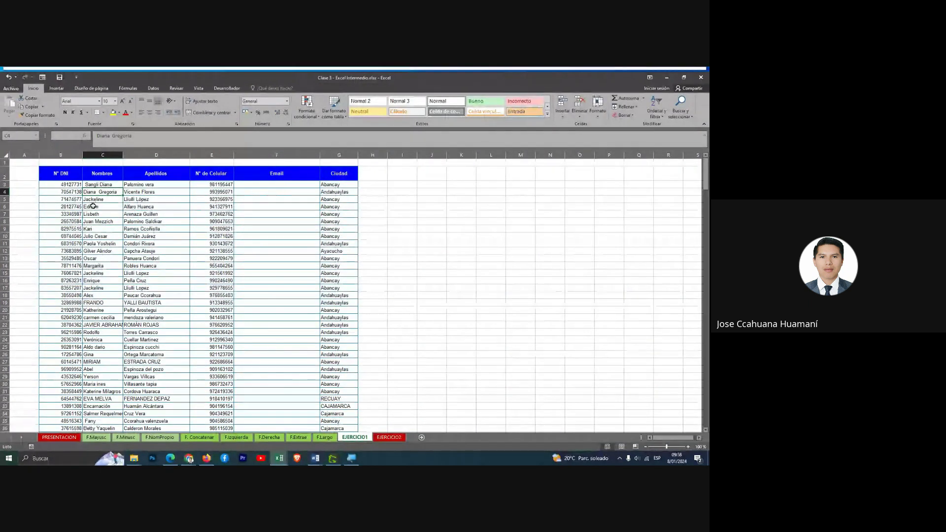
click(105, 200)
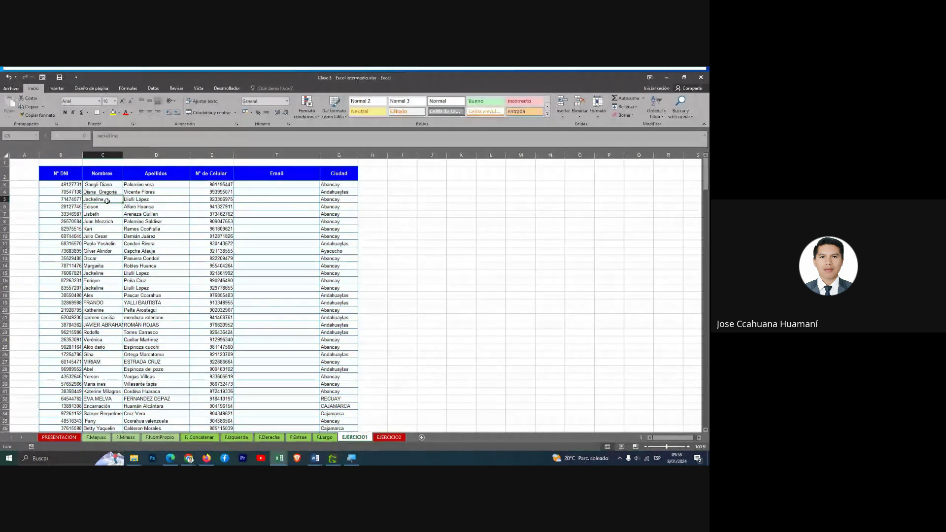
double_click(93, 199)
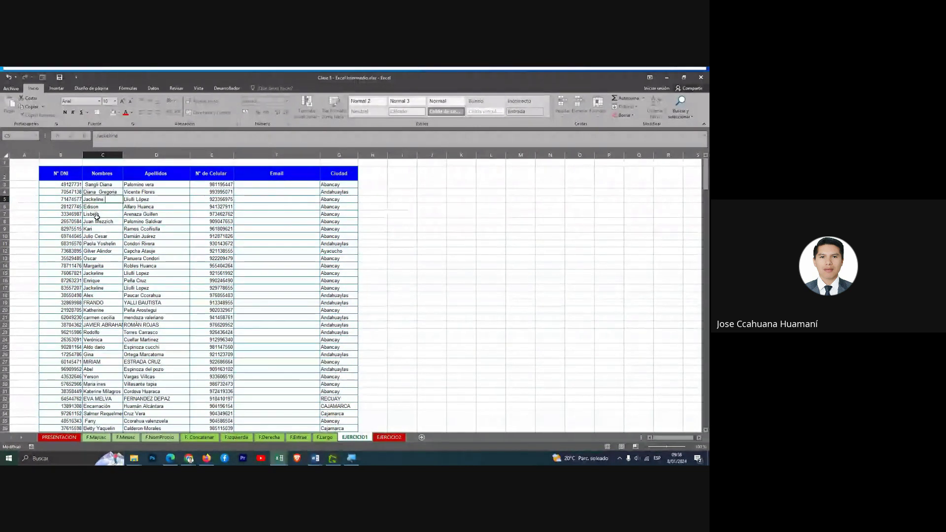
key(Return)
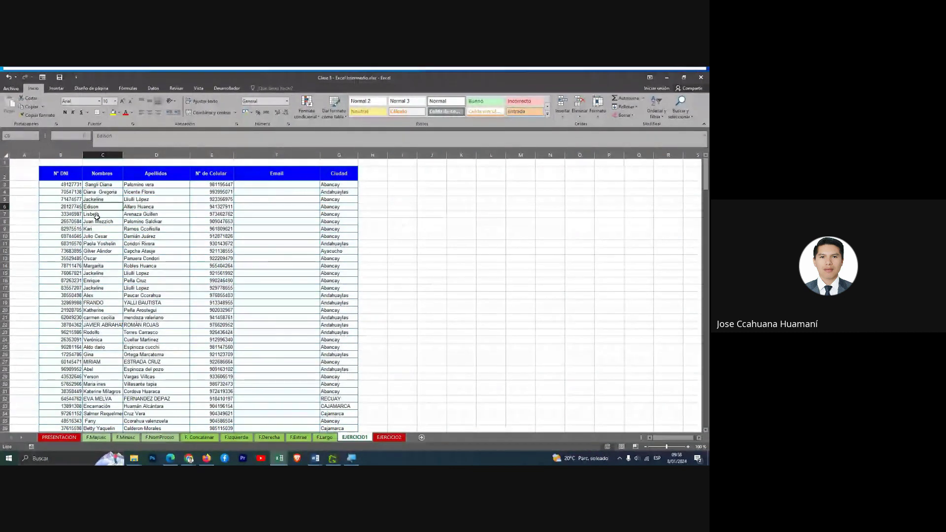
click(116, 186)
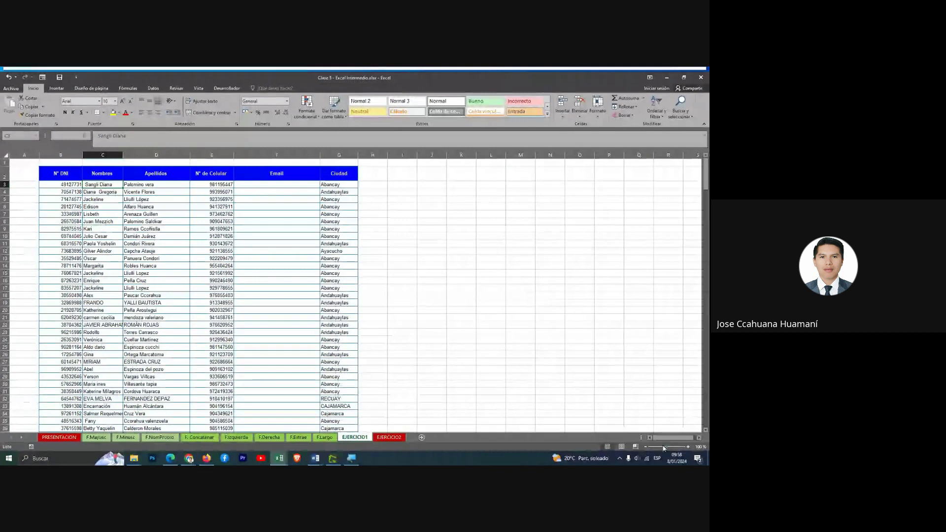
Step: Zoom the sheet to about 226% and inspect the spacing of the names in C4 and C5
drag(670, 446, 674, 447)
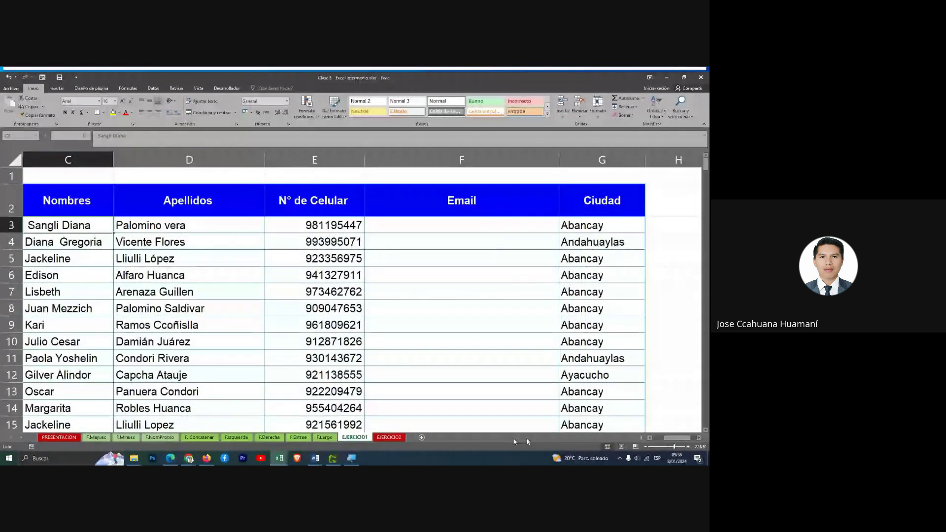
scroll(381, 367, left, 3)
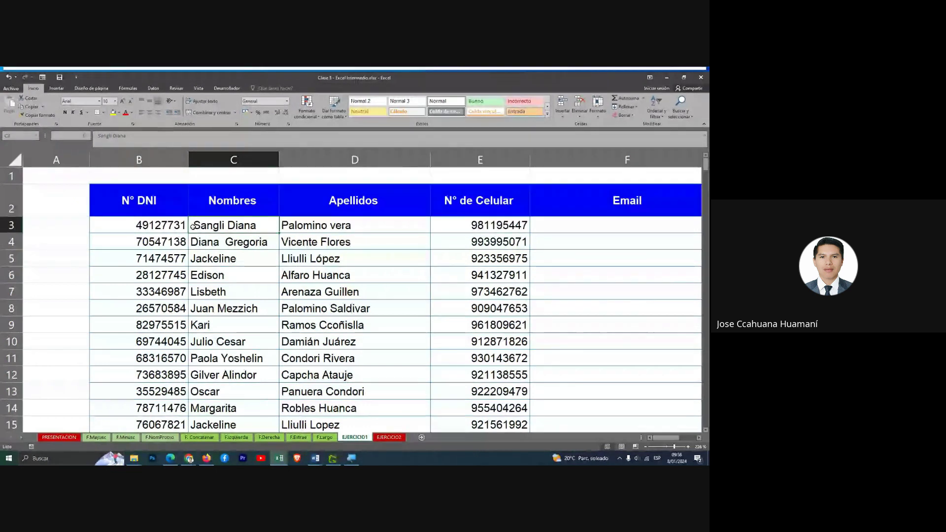
click(209, 243)
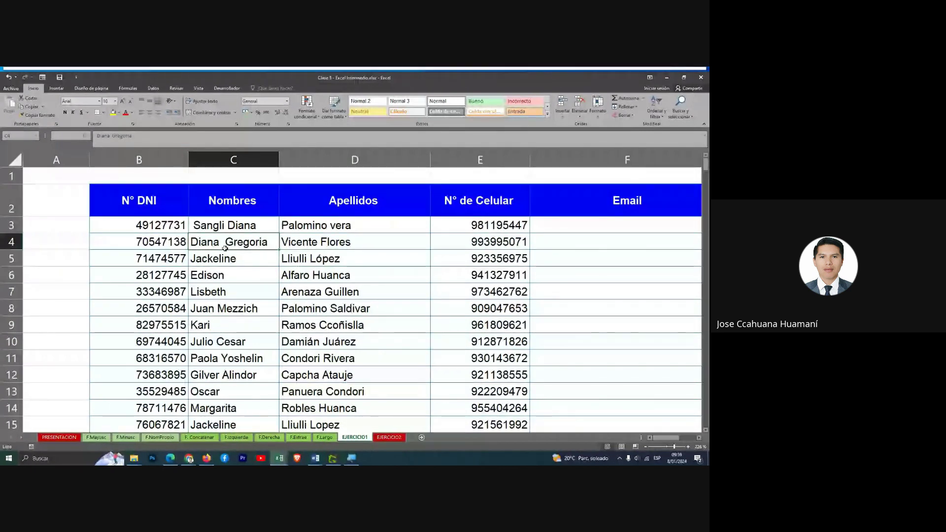
click(224, 259)
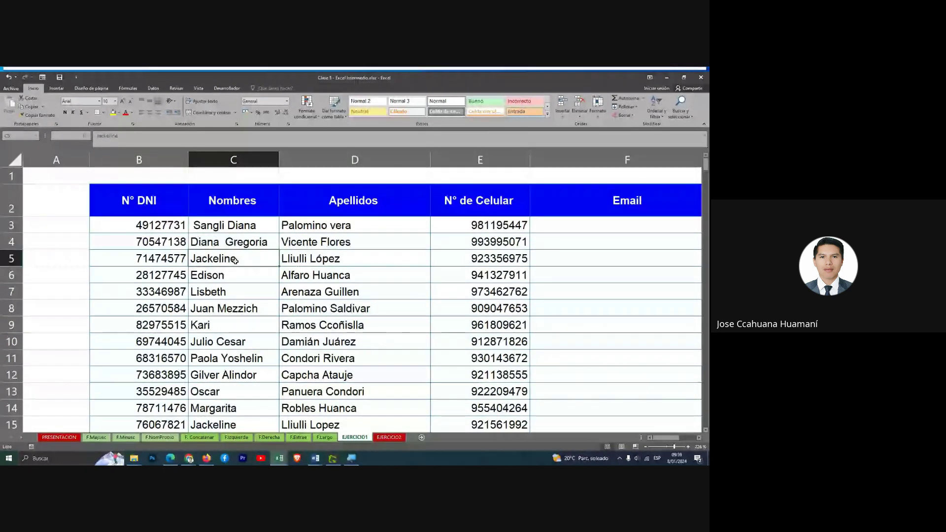
double_click(235, 261)
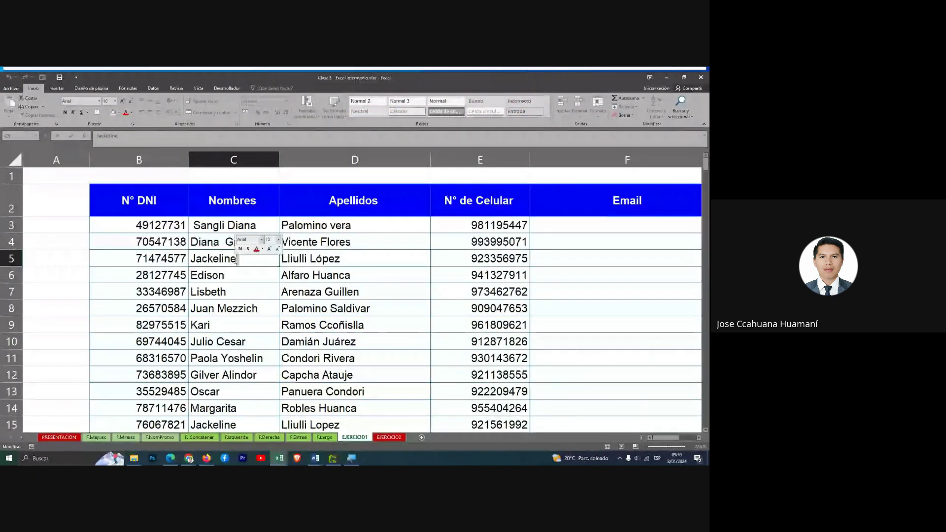
click(244, 270)
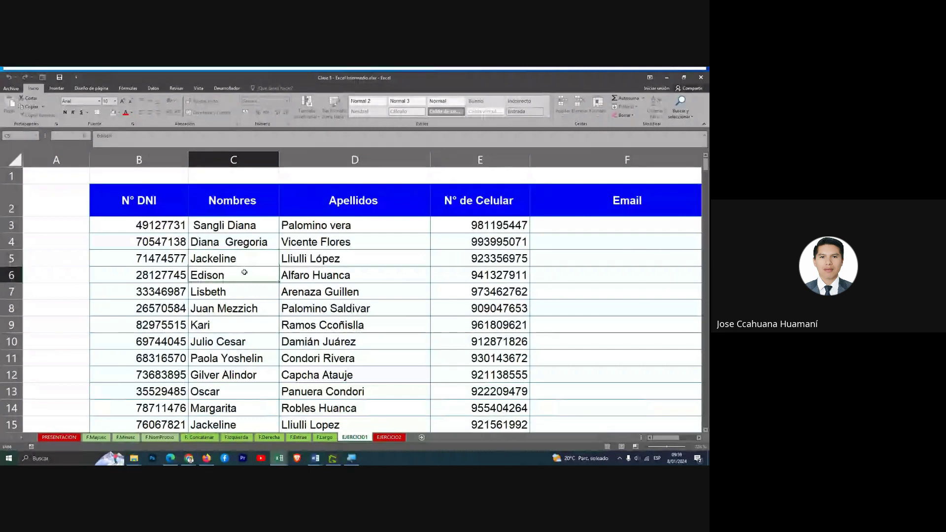
click(258, 253)
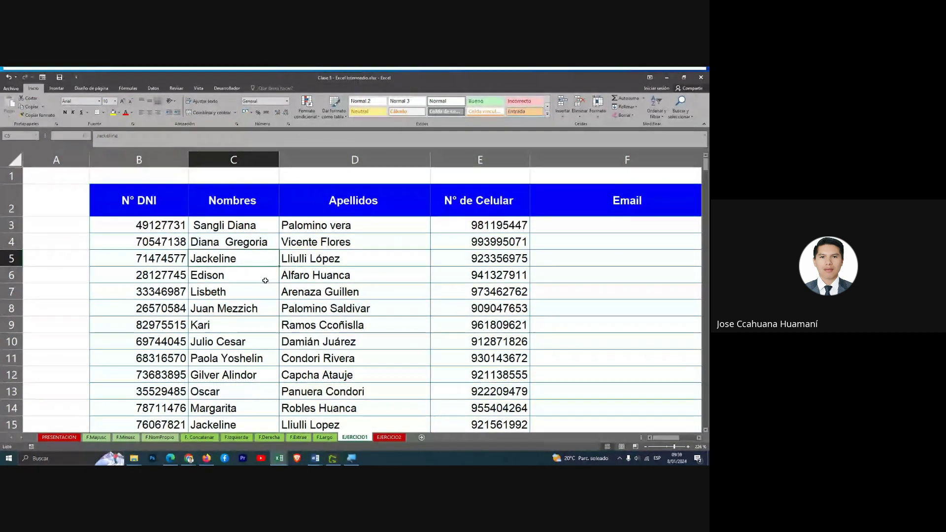
Step: Enter =ESPACIOS(C3) in H3 and fill it down the whole name list
drag(673, 447, 669, 447)
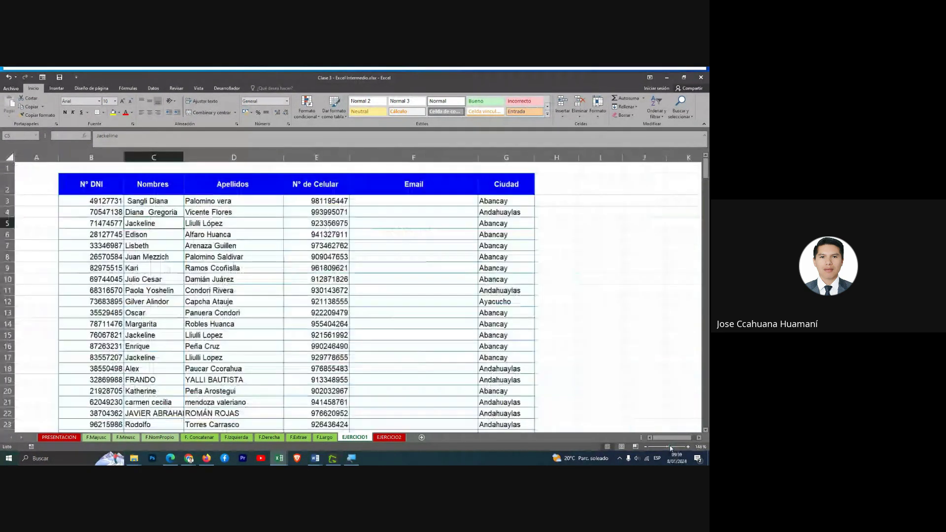
click(566, 202)
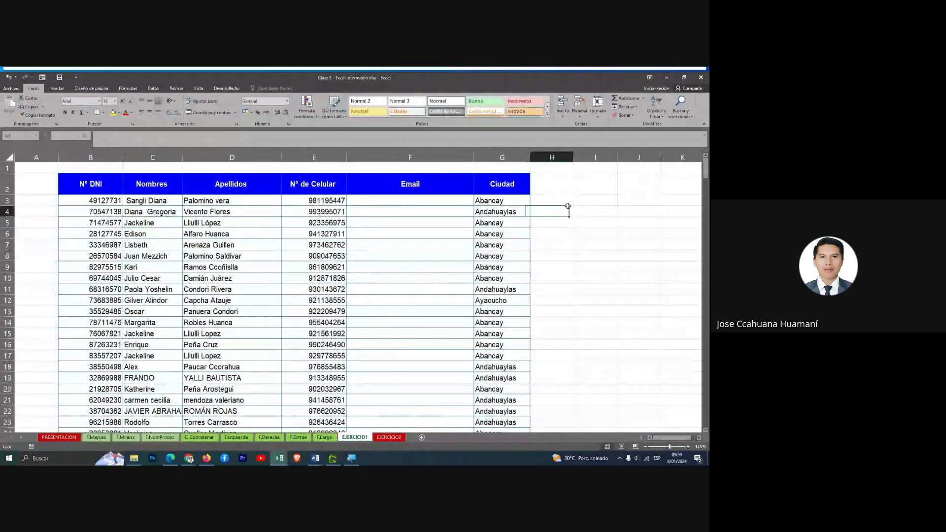
click(596, 199)
click(544, 199)
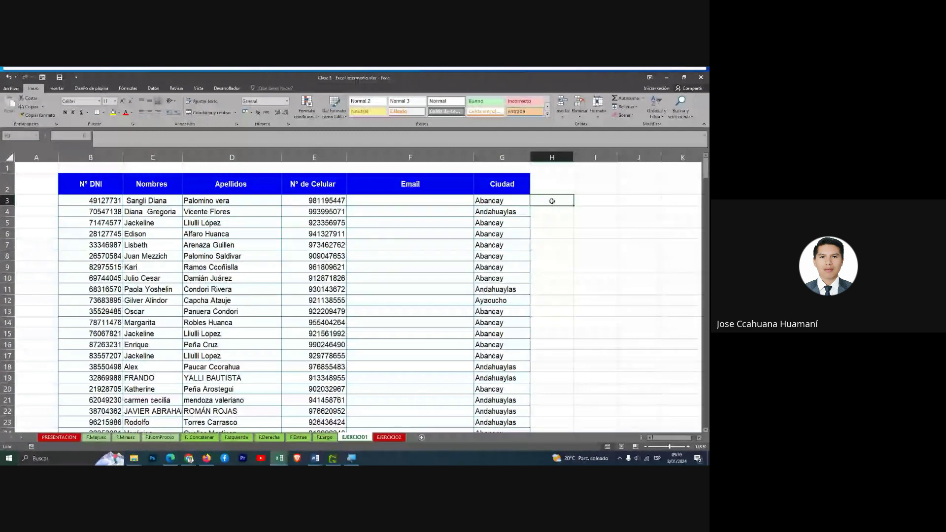
text(=)
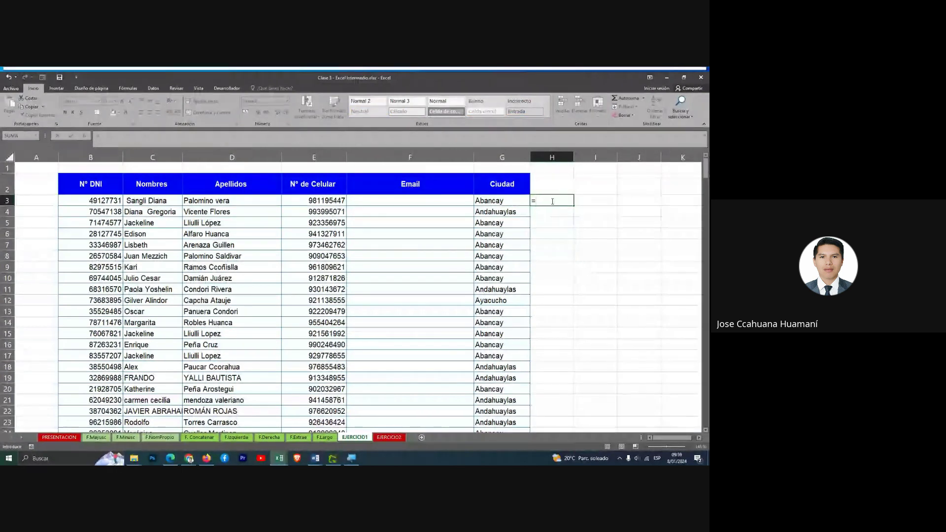
text(ESPACIOS)
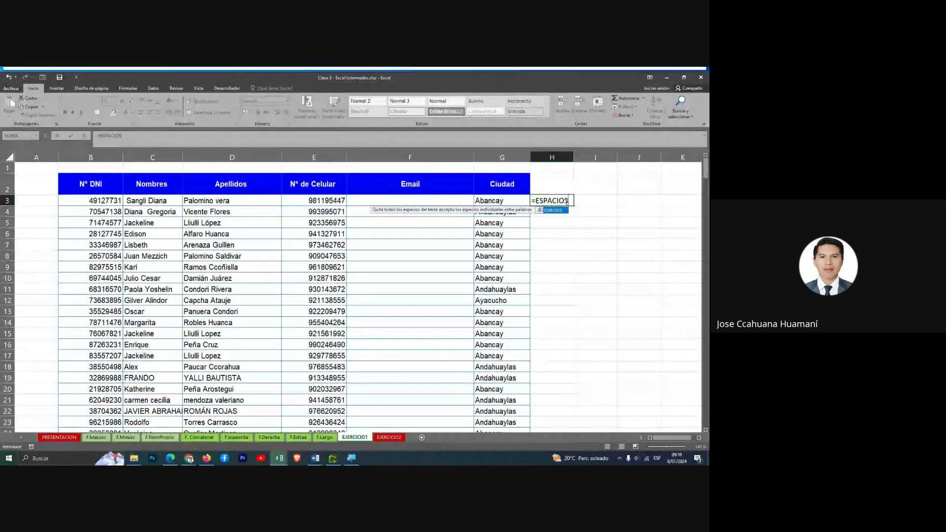
double_click(554, 211)
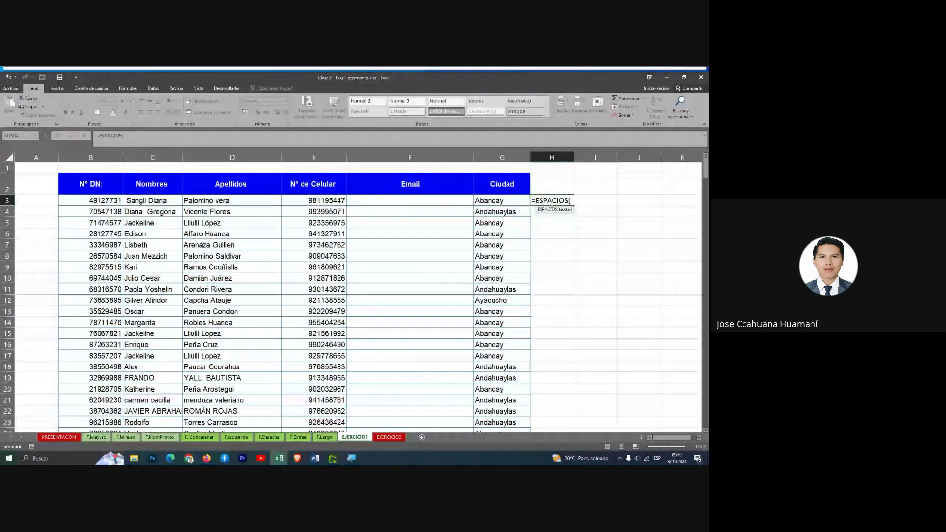
click(143, 202)
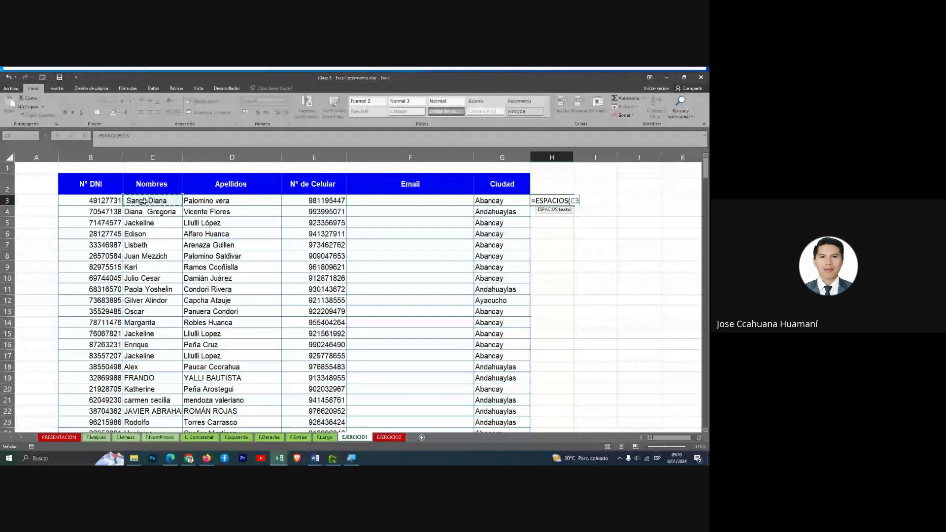
key(Return)
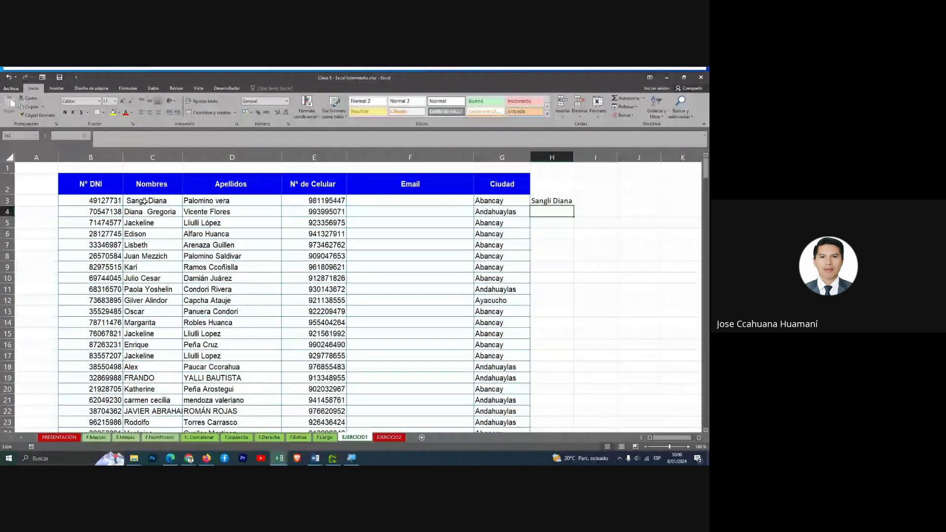
click(568, 201)
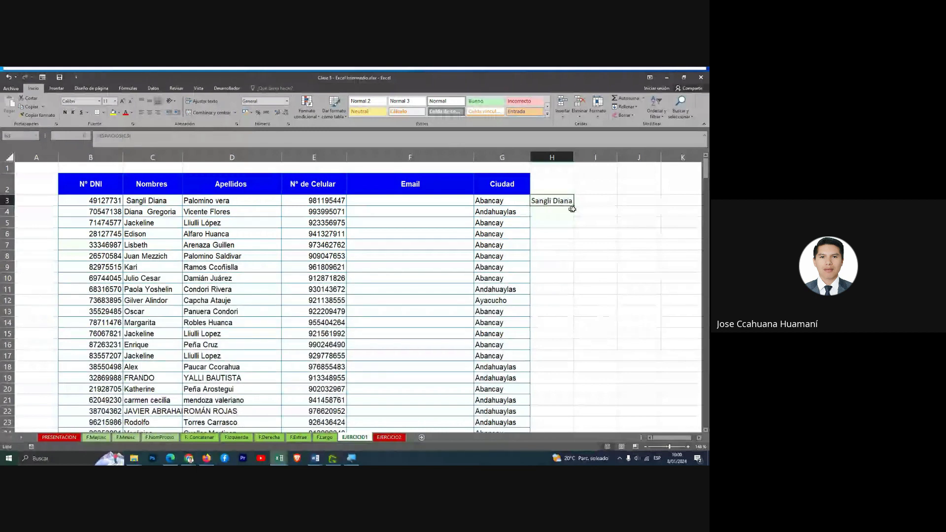
double_click(574, 206)
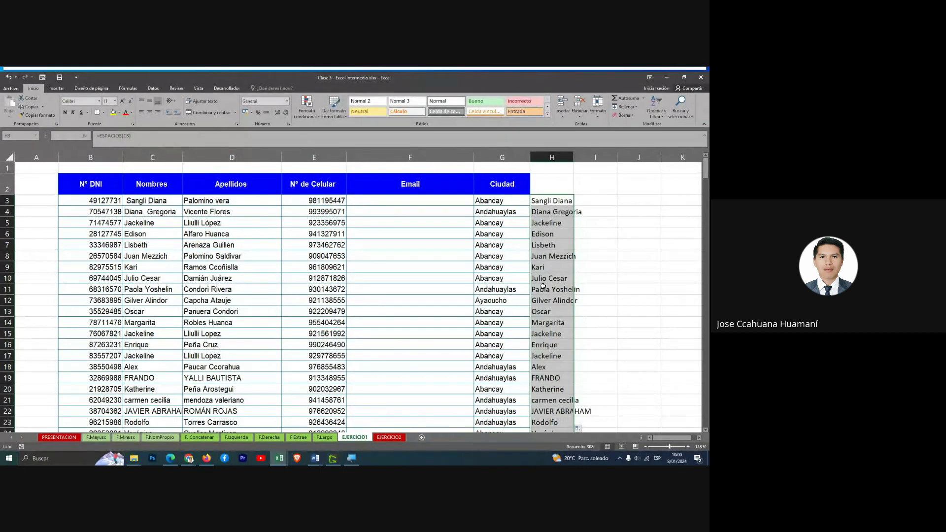
click(551, 202)
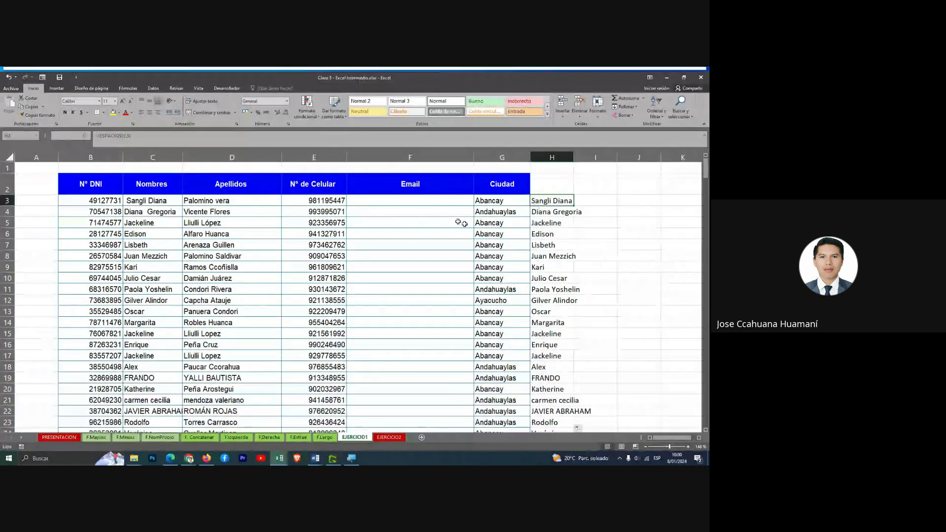
Step: Compare the original names in C3–C5 with their trimmed versions in H3–H5
click(139, 207)
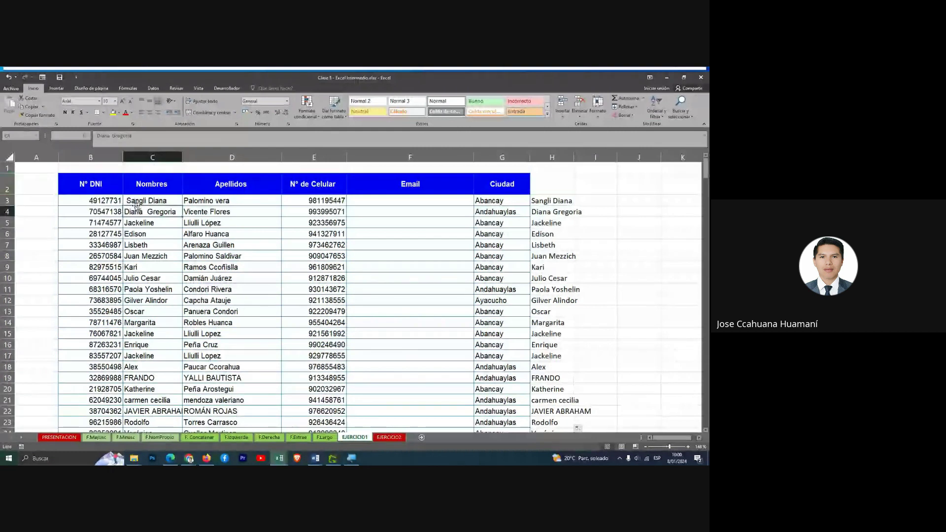
click(126, 201)
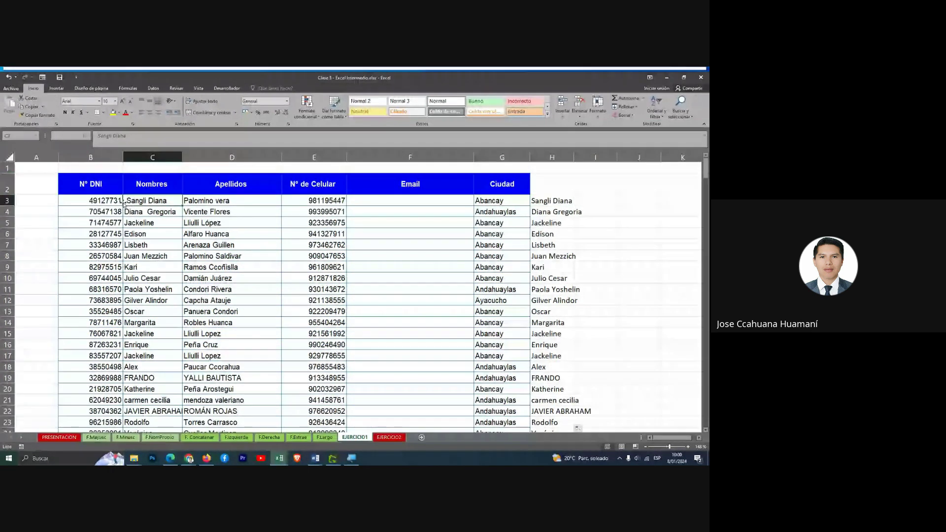
click(552, 198)
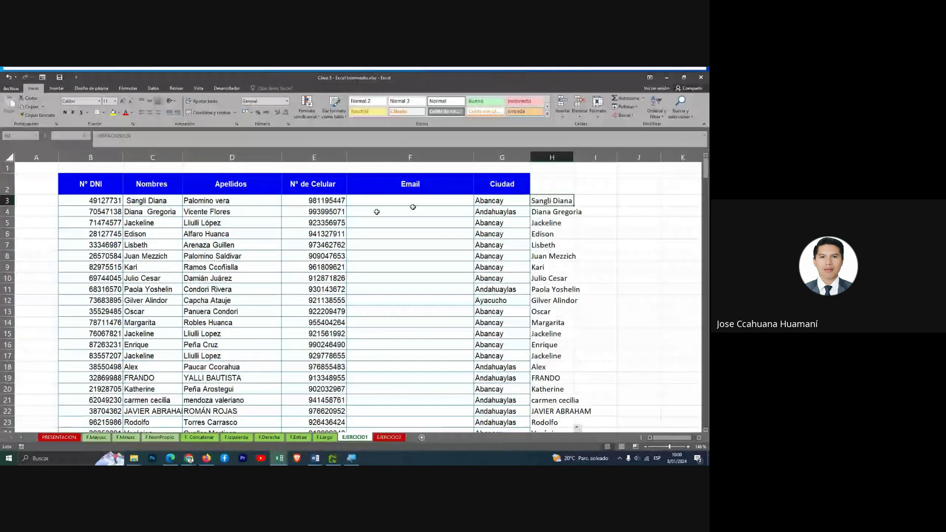
click(156, 215)
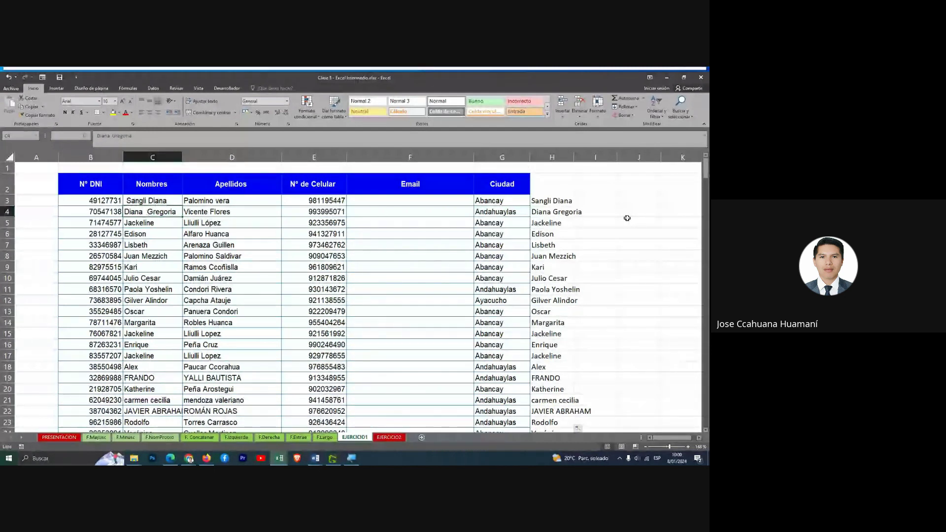
click(569, 213)
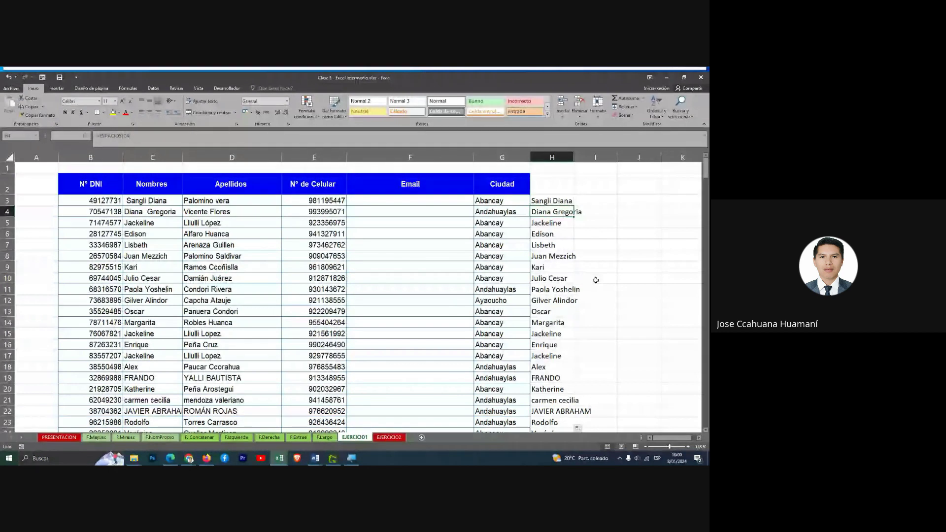
click(162, 223)
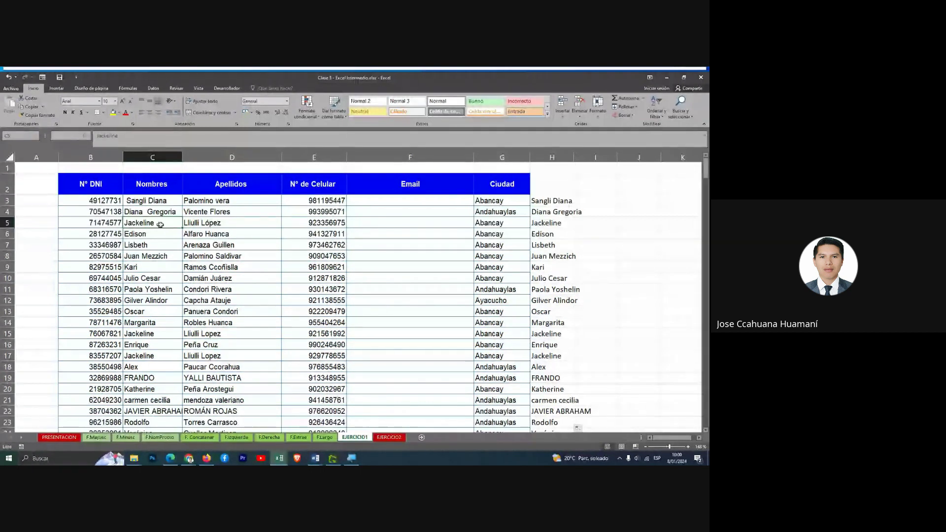
click(565, 224)
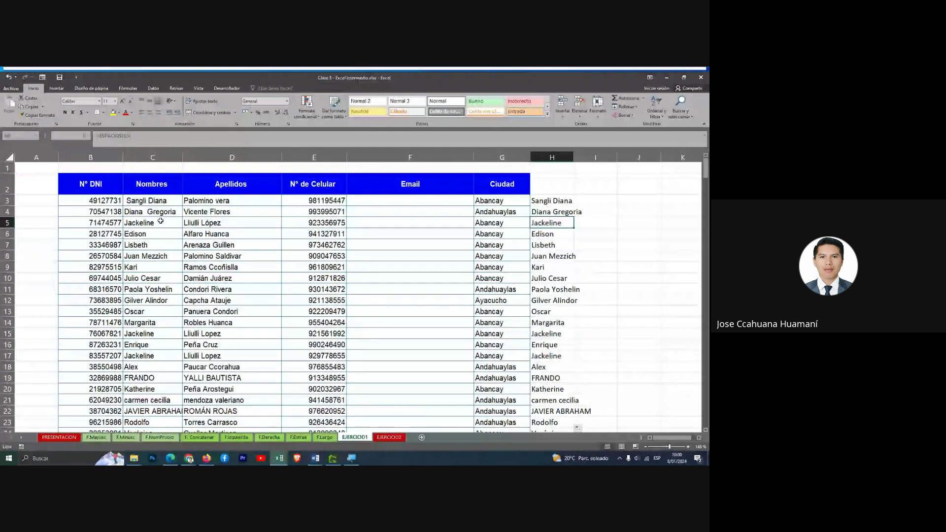
click(216, 157)
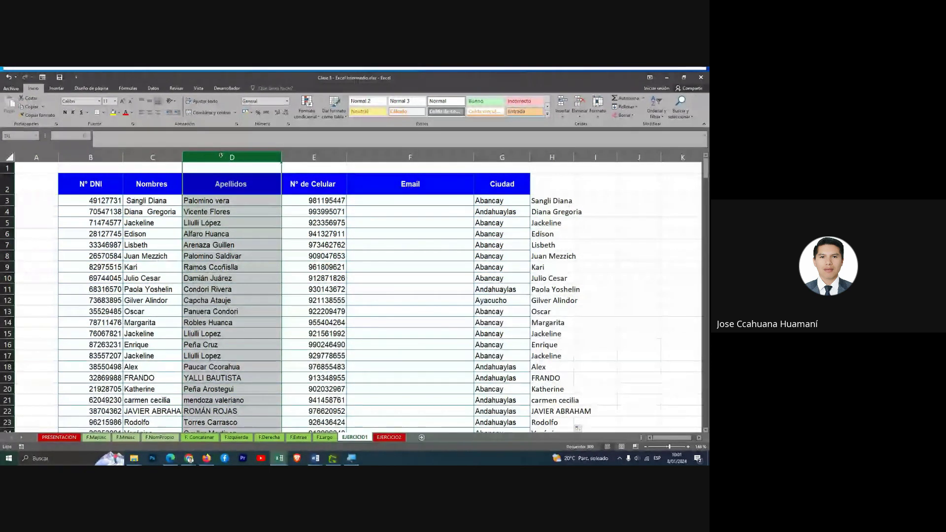
Step: Insert an empty column D before Apellidos, then switch over to the Google Meet call
right_click(221, 157)
click(244, 211)
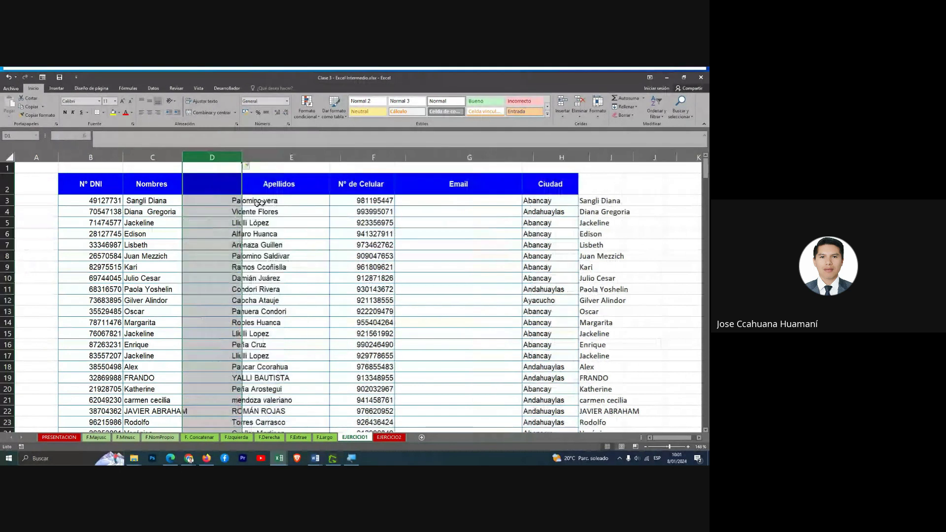
click(218, 186)
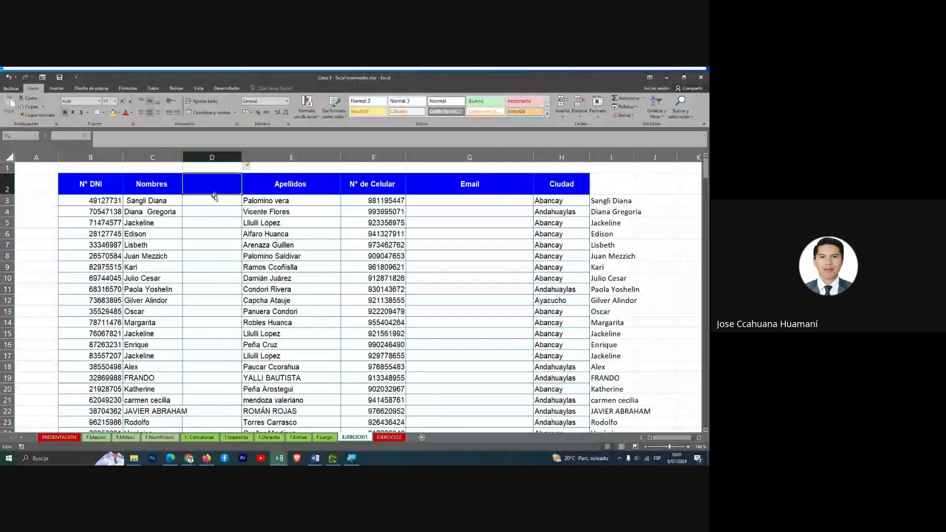
click(203, 202)
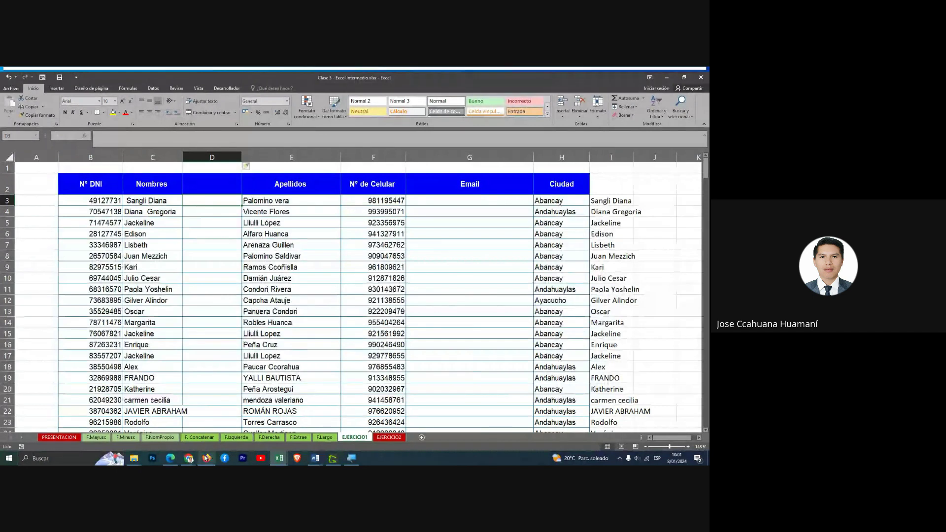
mouse_move(189, 459)
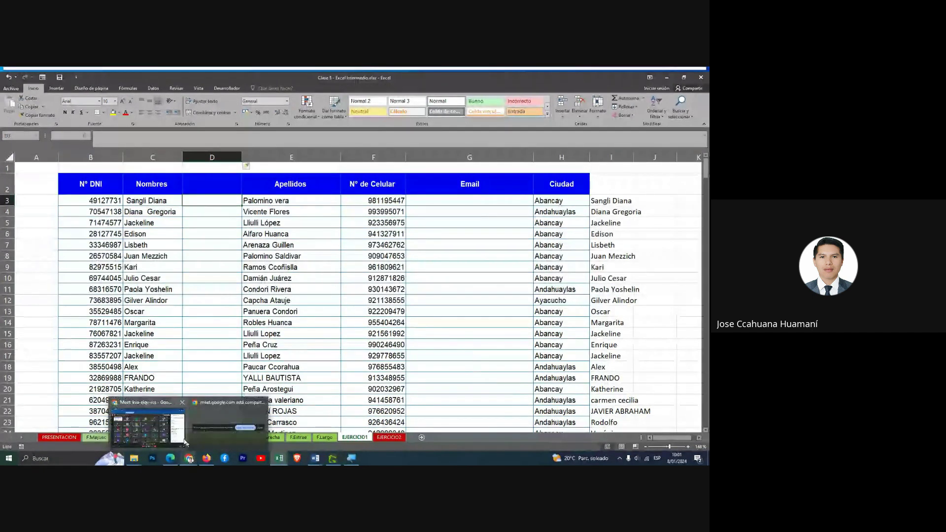
click(184, 442)
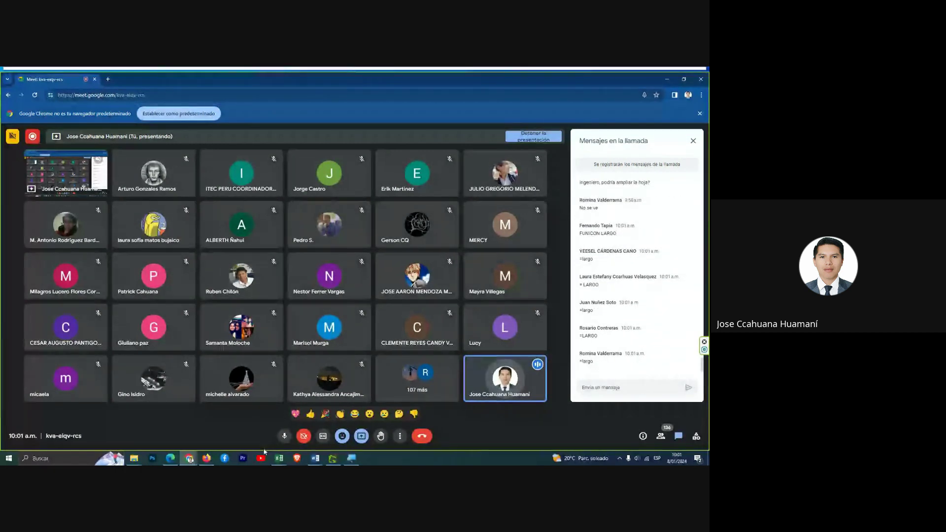
Step: Enter =LARGO(C3) in D3 and fill it down the roster to count each name's characters
mouse_move(279, 458)
click(316, 434)
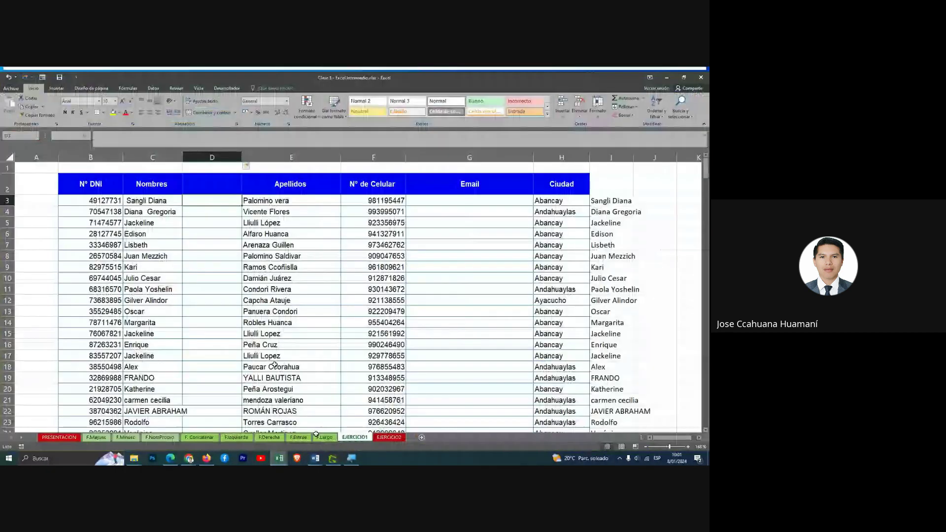
text(=)
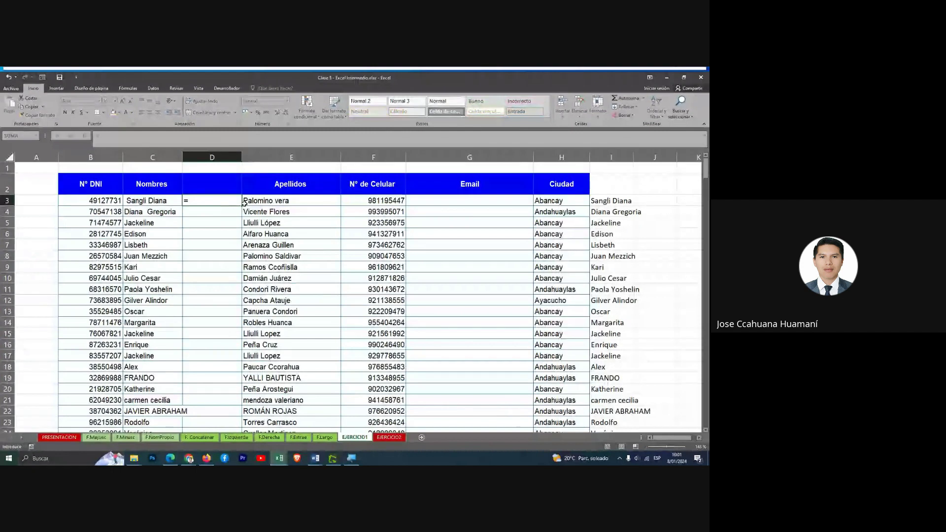
text(LARGO)
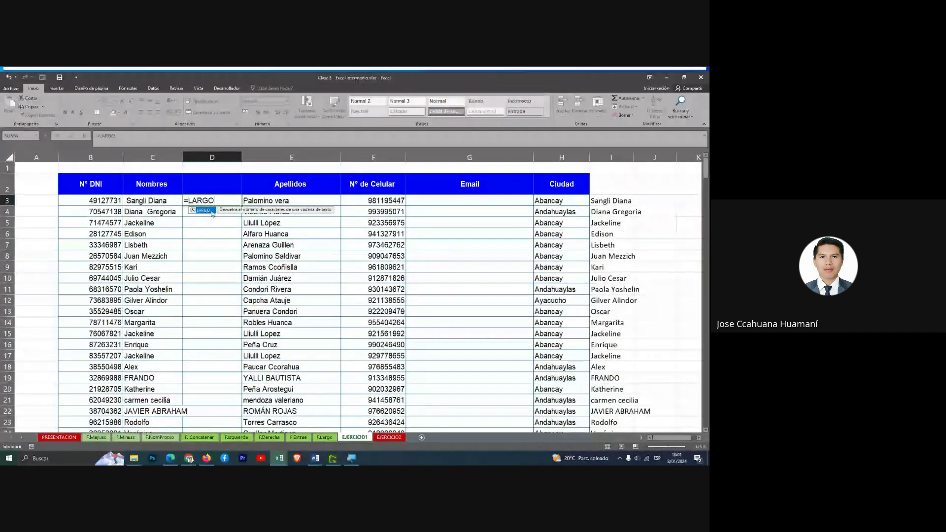
text(()
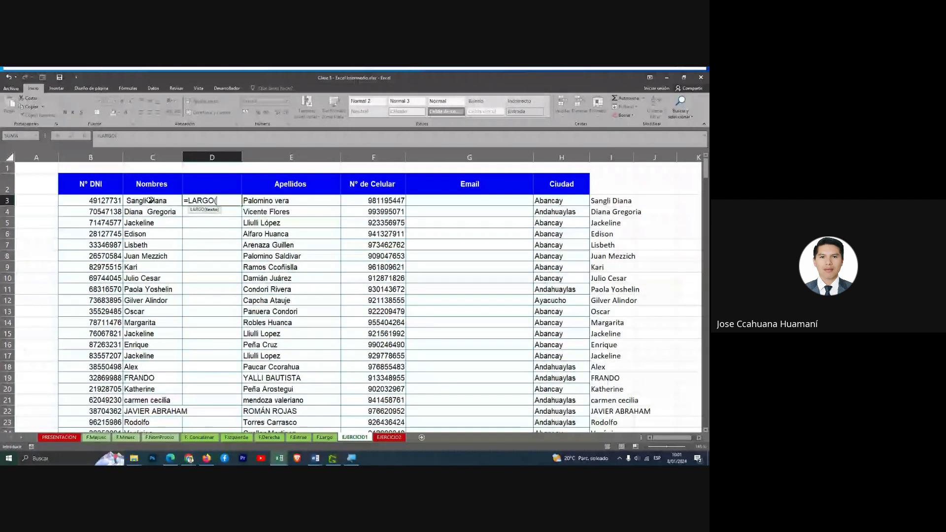
click(149, 200)
key(Return)
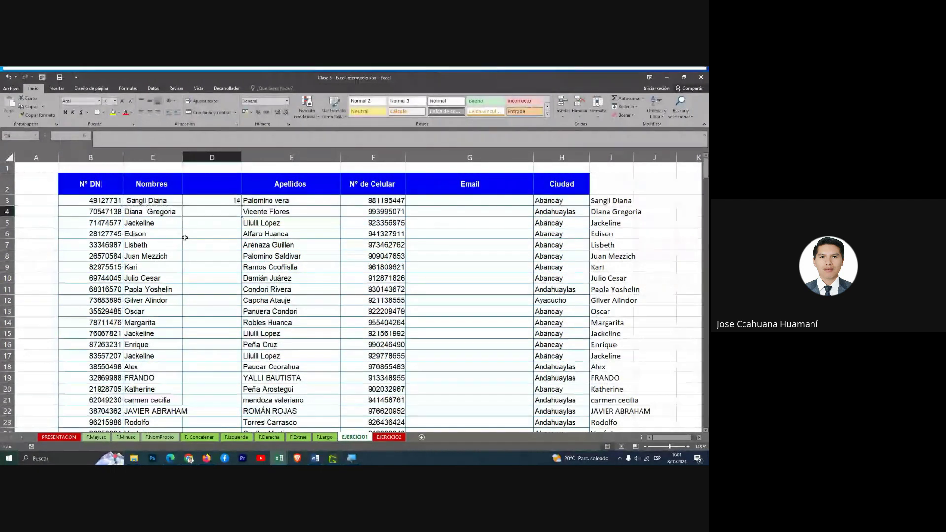
click(224, 198)
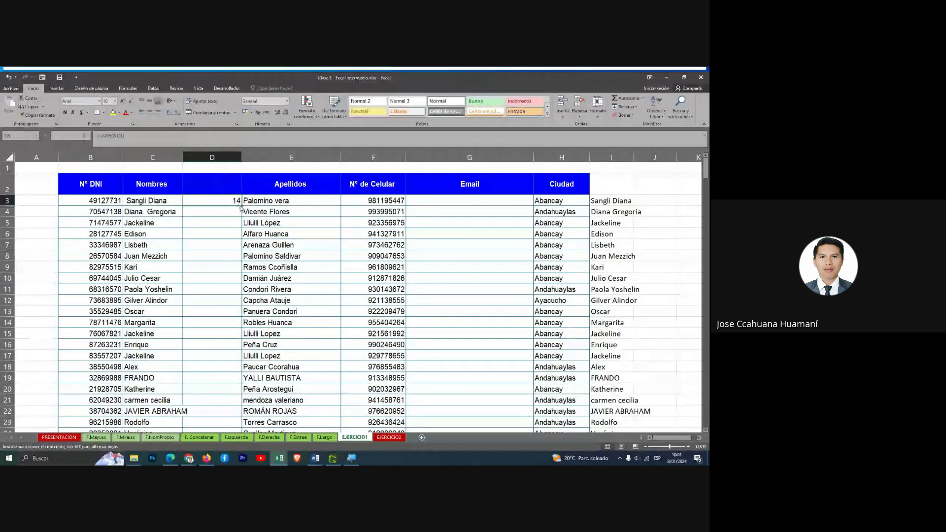
double_click(241, 206)
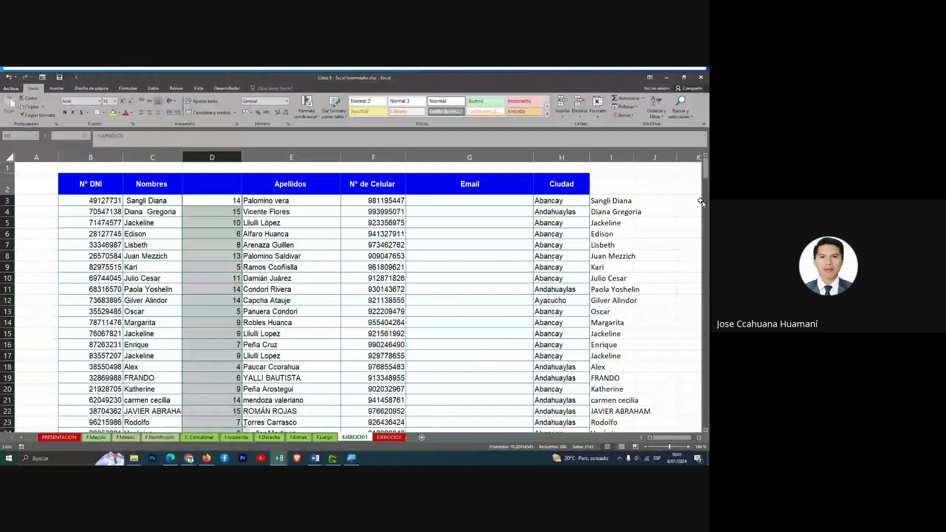
Step: Enter =LARGO(I3) in J3 and fill it down to count each trimmed name's characters
click(628, 200)
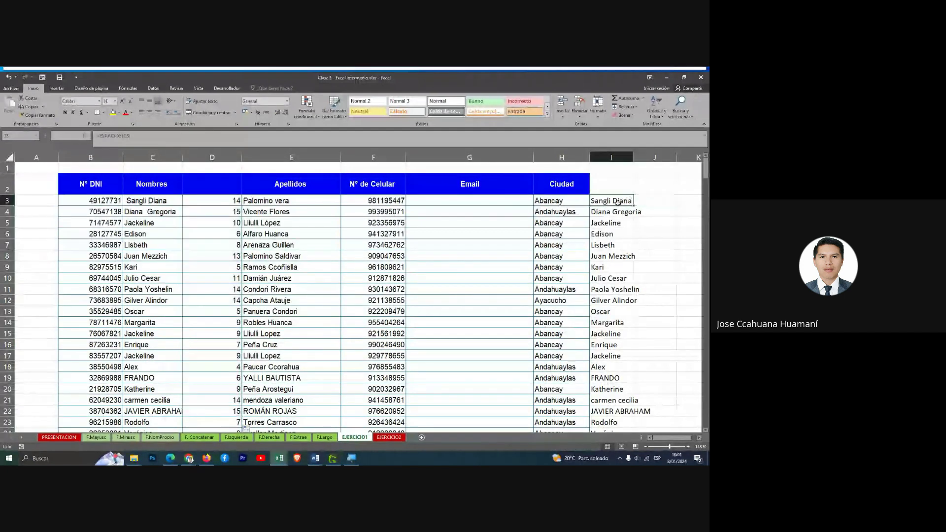
click(648, 202)
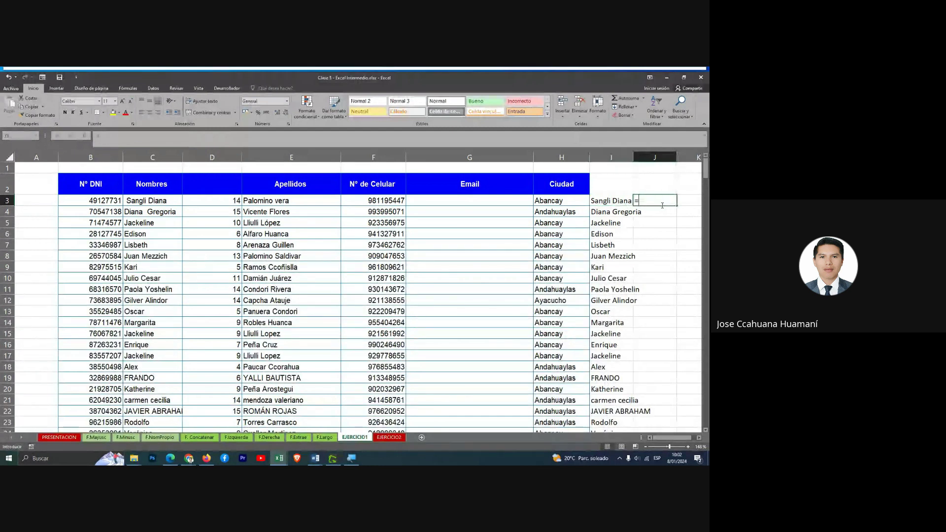
text(=LARGO)
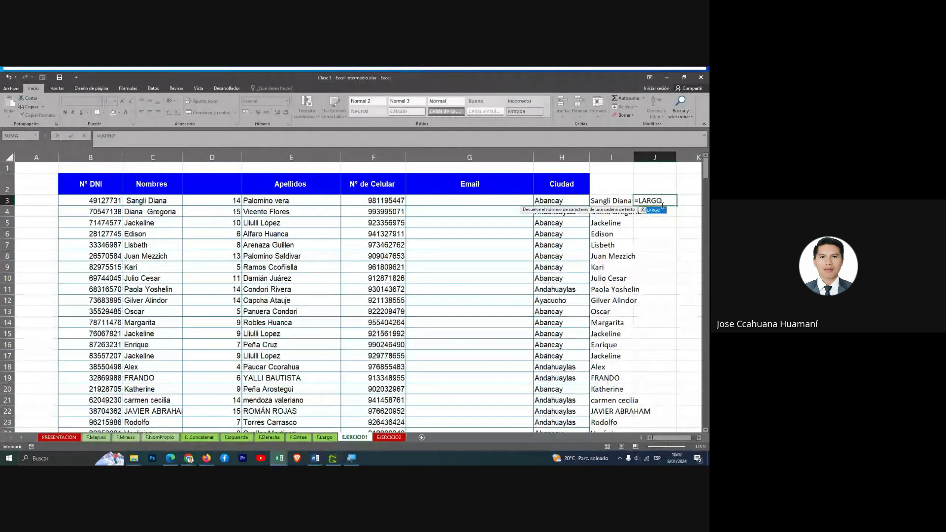
double_click(655, 211)
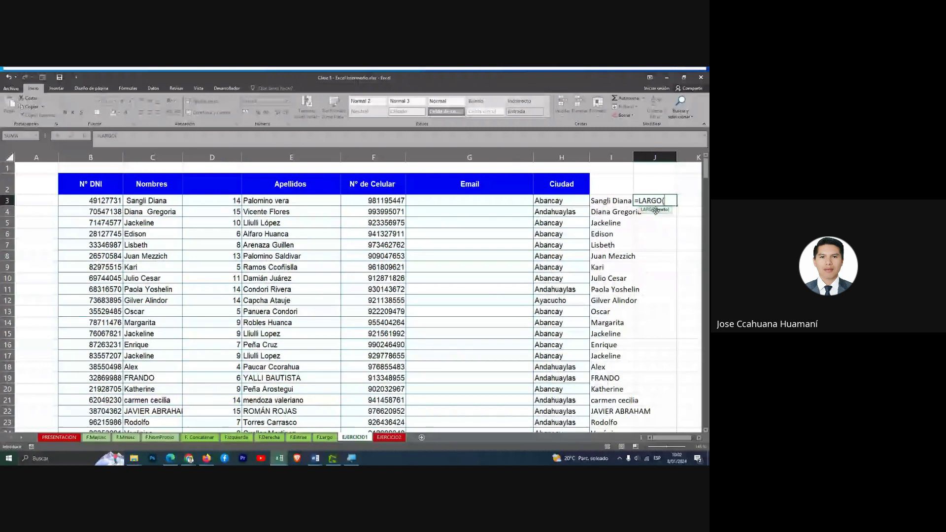
click(605, 196)
key(Return)
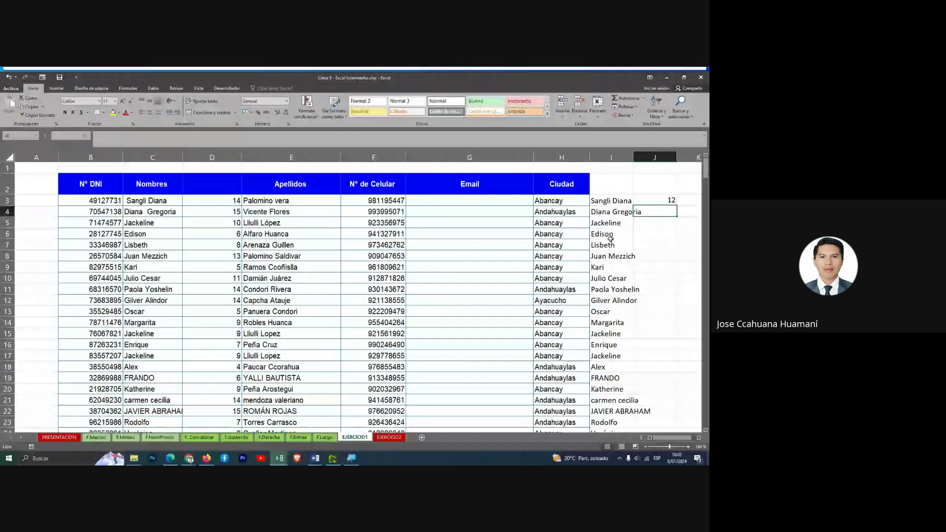
click(665, 201)
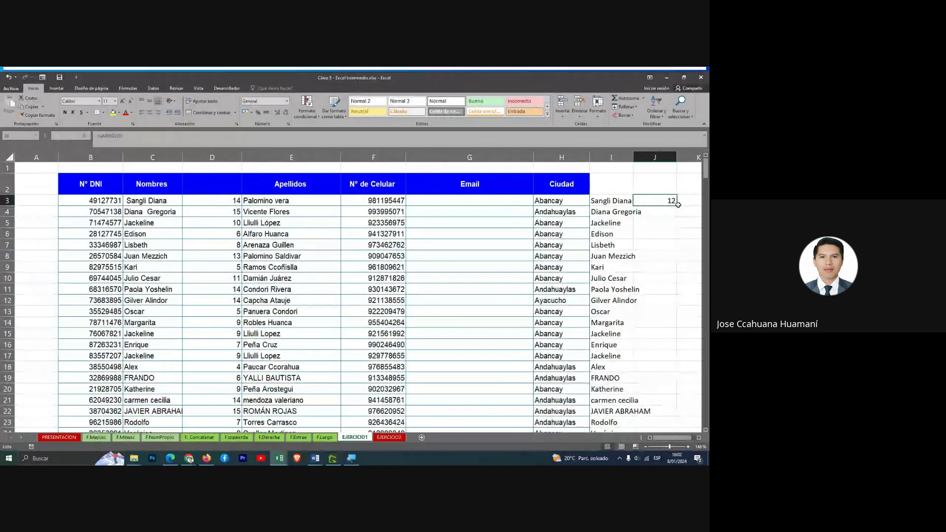
double_click(678, 204)
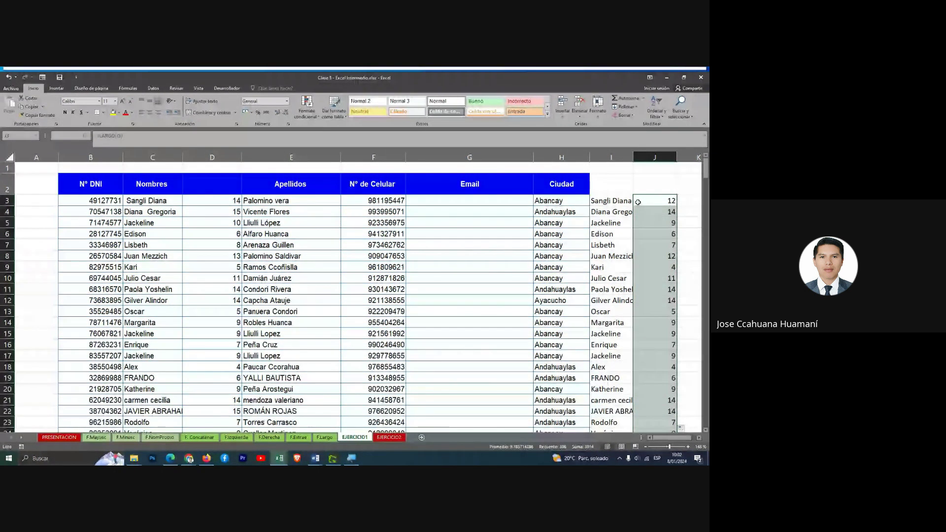
click(638, 202)
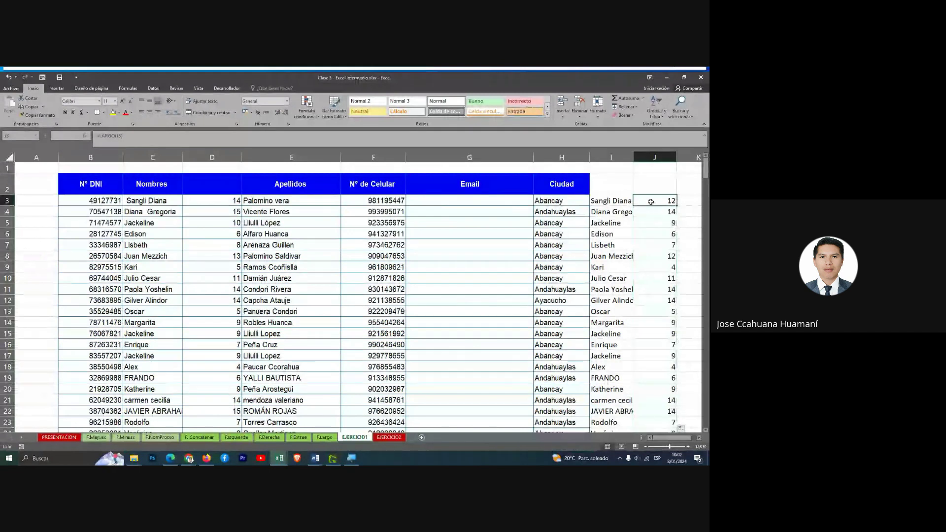
click(592, 201)
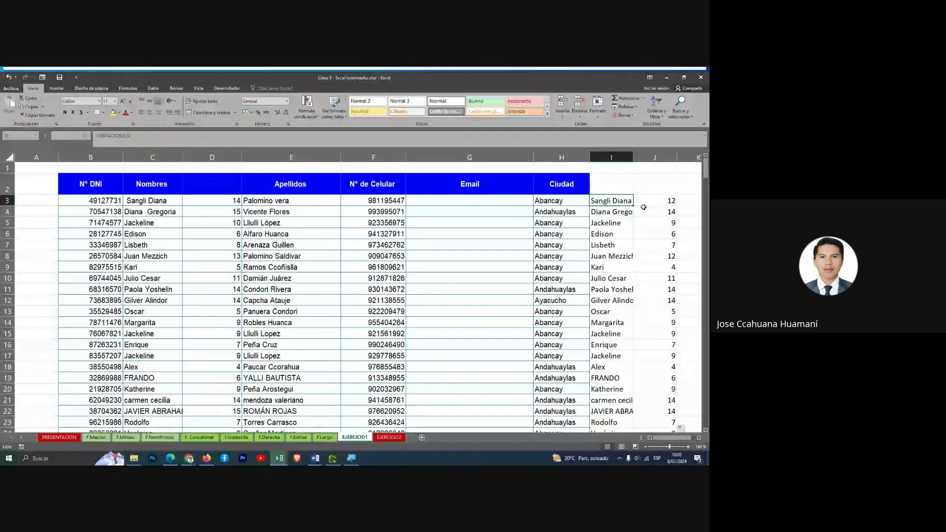
click(230, 200)
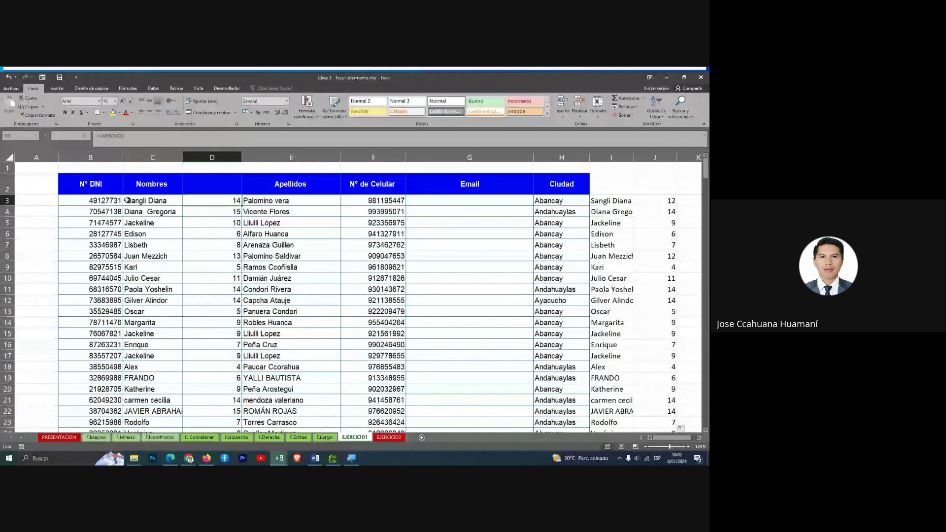
click(173, 201)
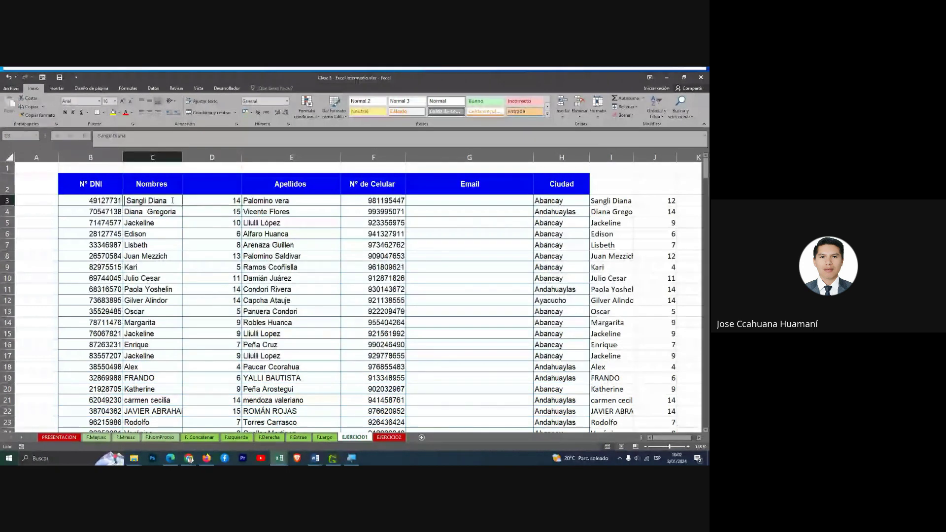
double_click(173, 201)
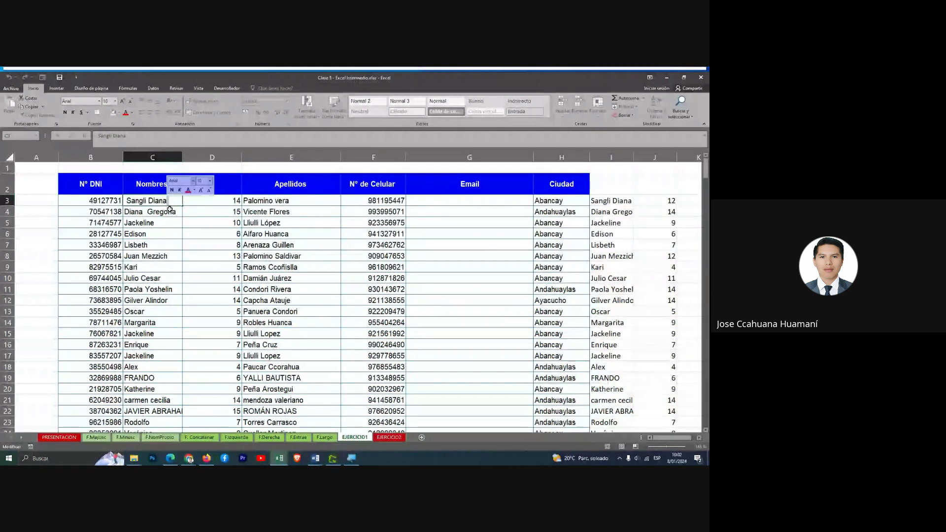
key(Return)
double_click(173, 201)
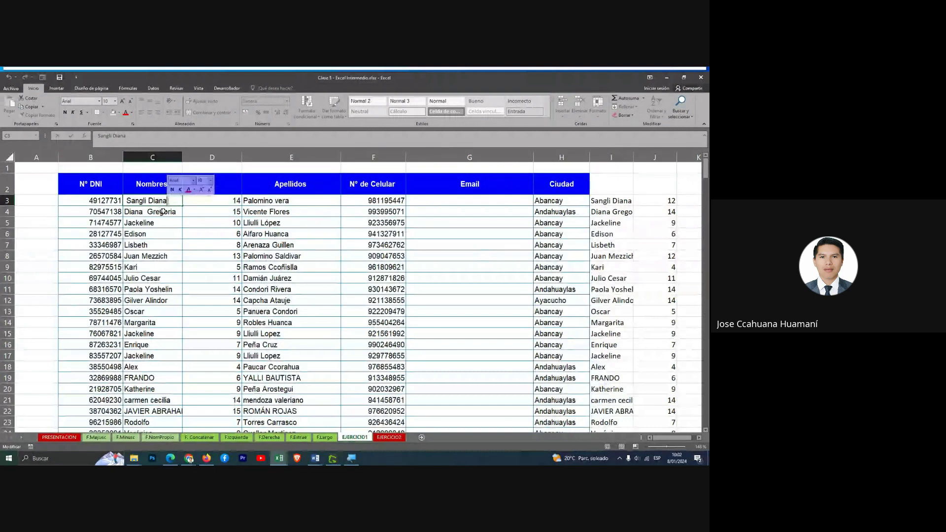
key(Return)
click(169, 204)
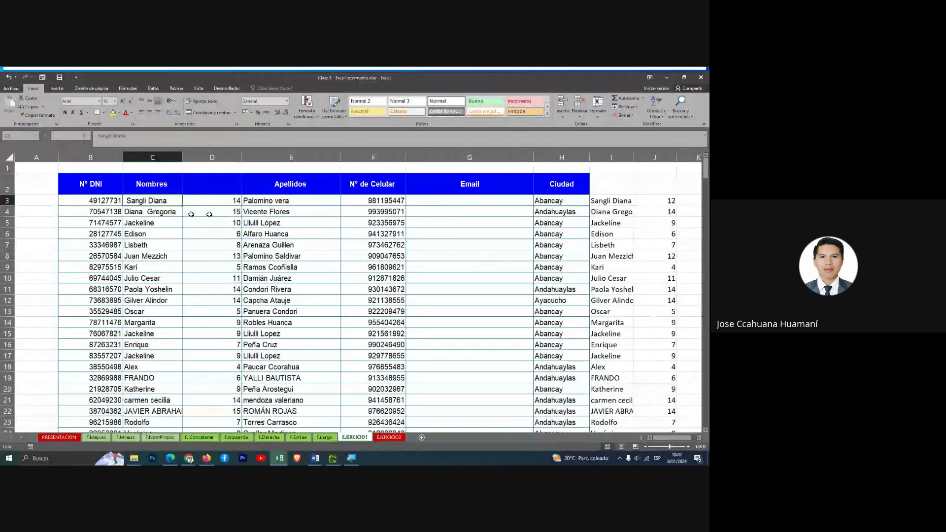
click(184, 215)
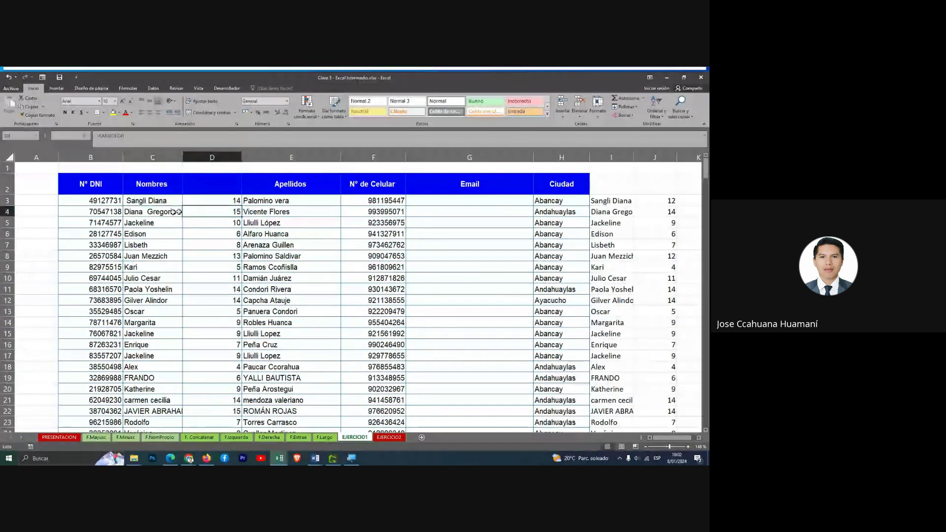
click(659, 215)
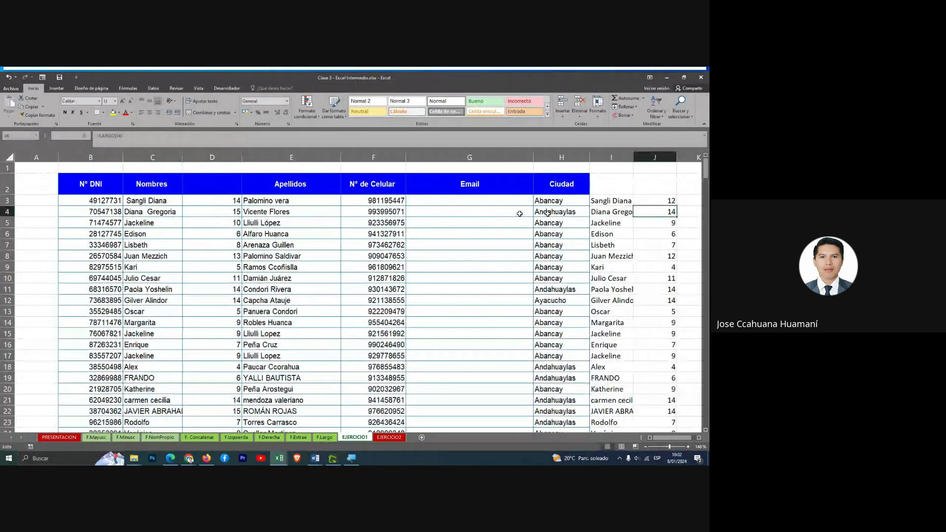
click(213, 222)
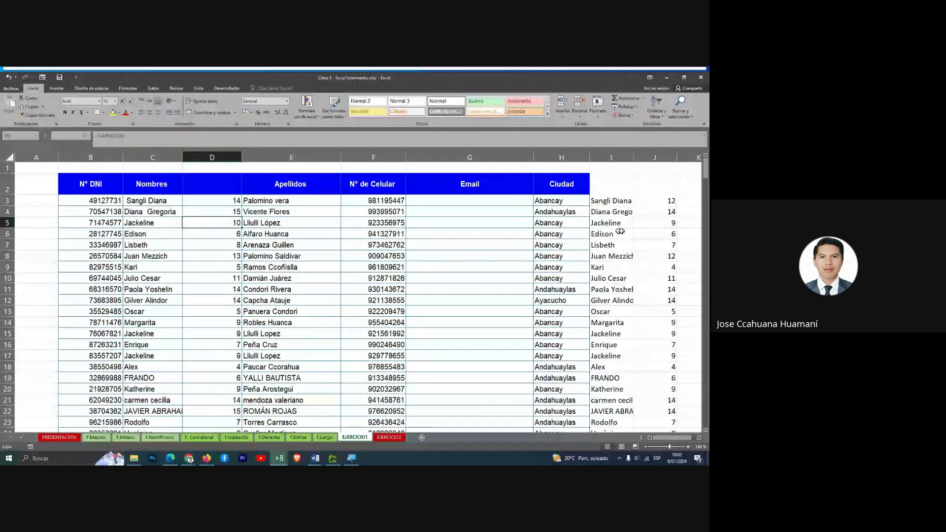
click(658, 223)
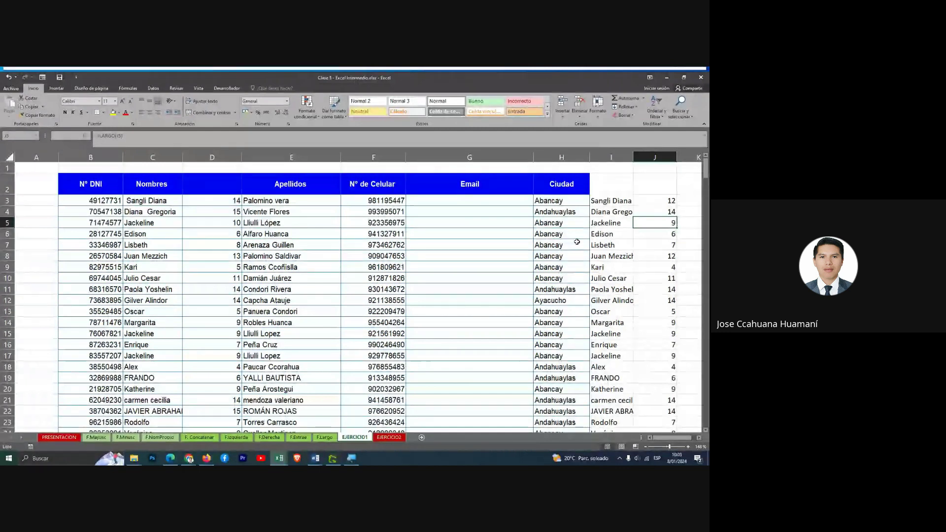
click(204, 244)
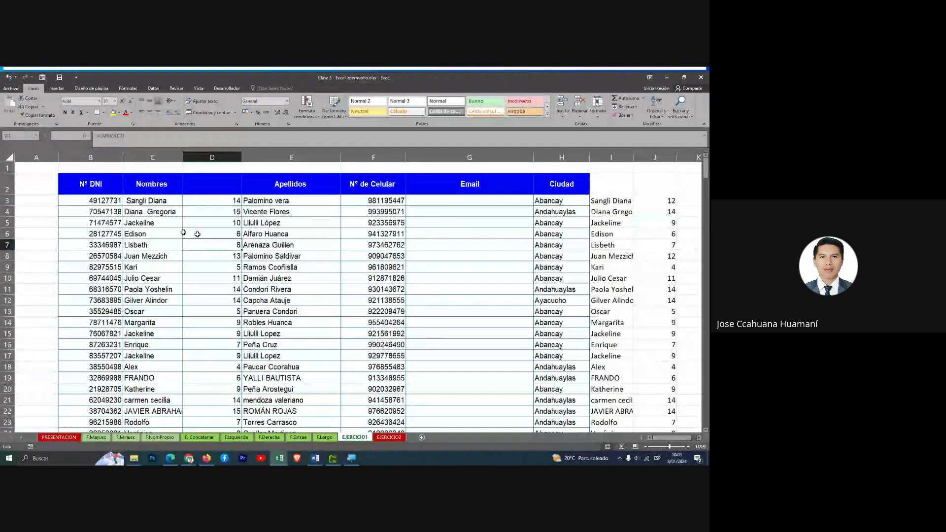
click(7, 234)
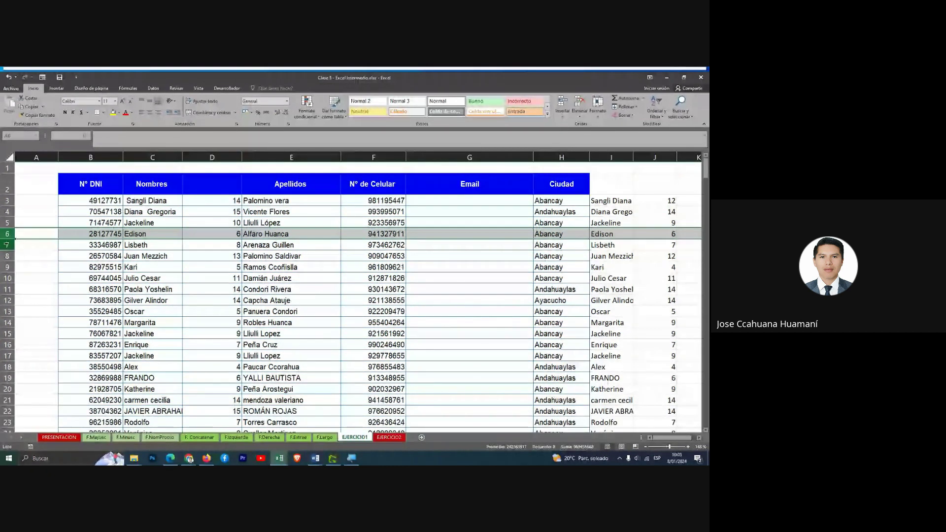
click(7, 245)
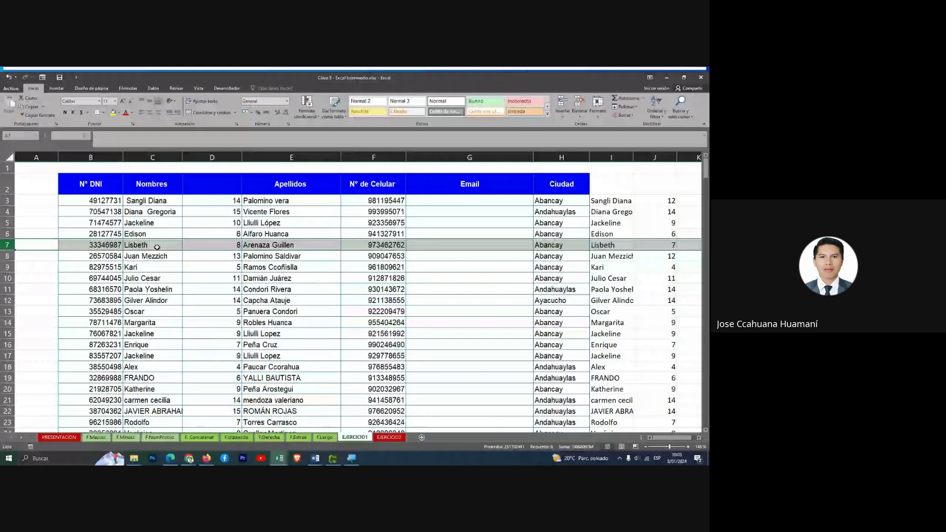
click(7, 256)
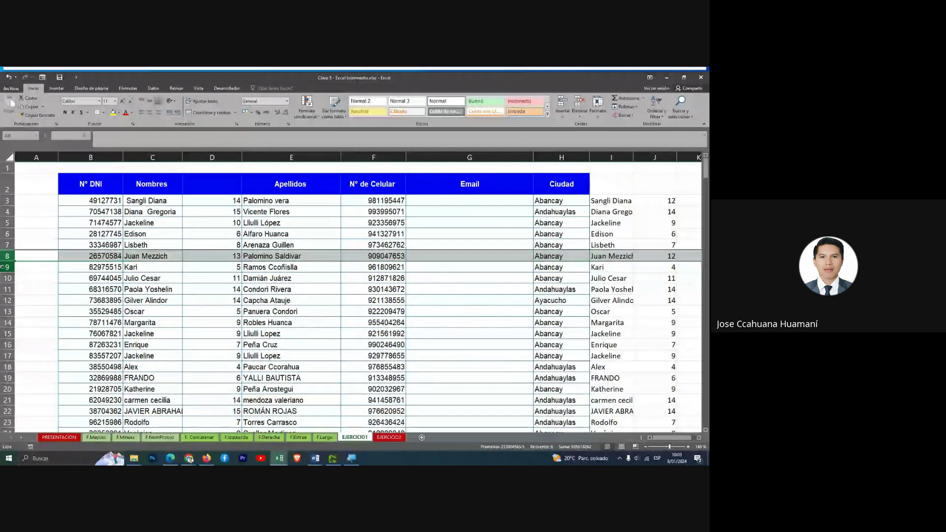
click(6, 266)
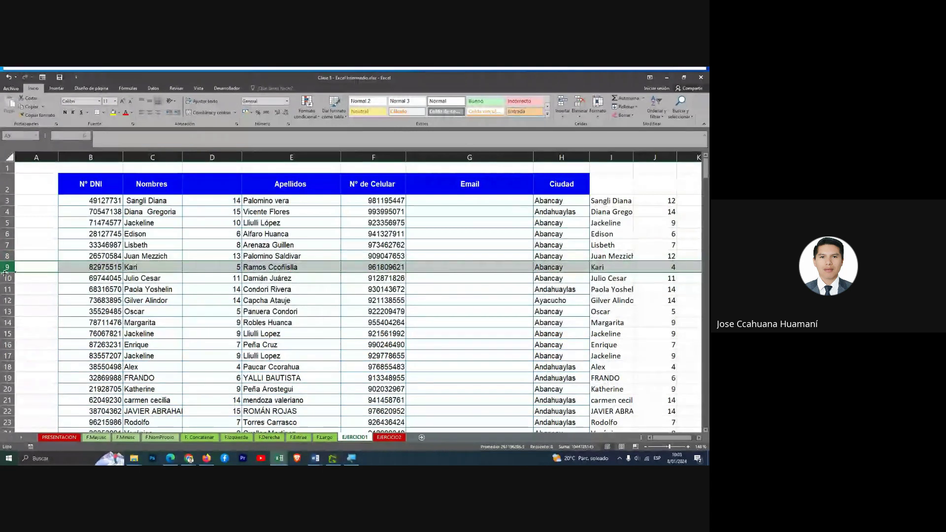
click(4, 278)
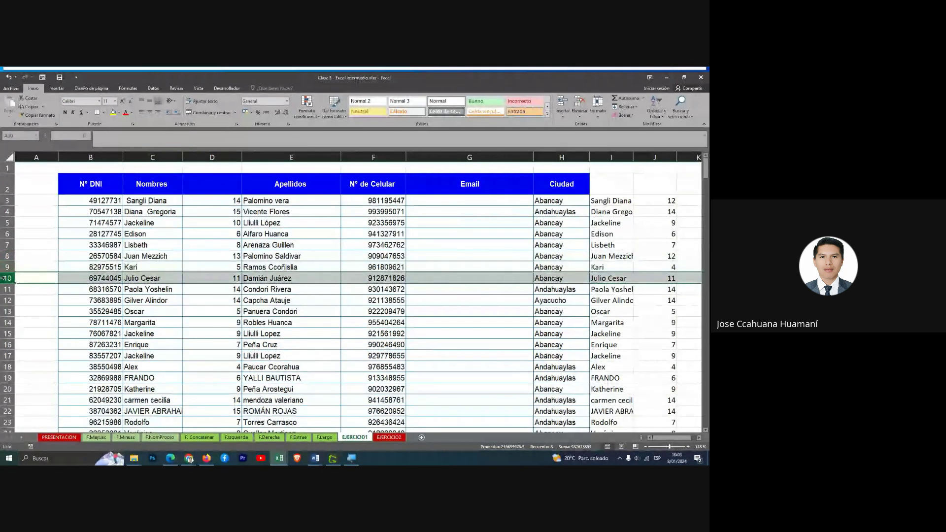
click(6, 289)
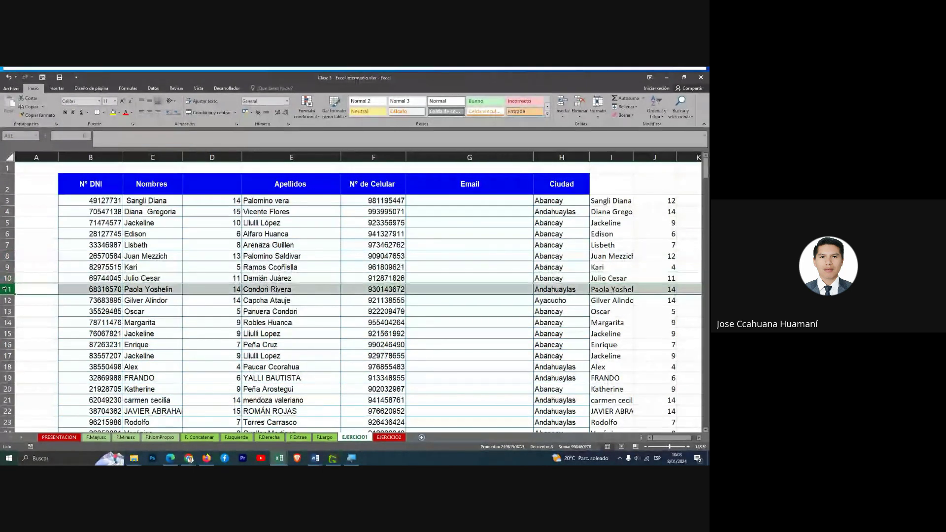
click(6, 300)
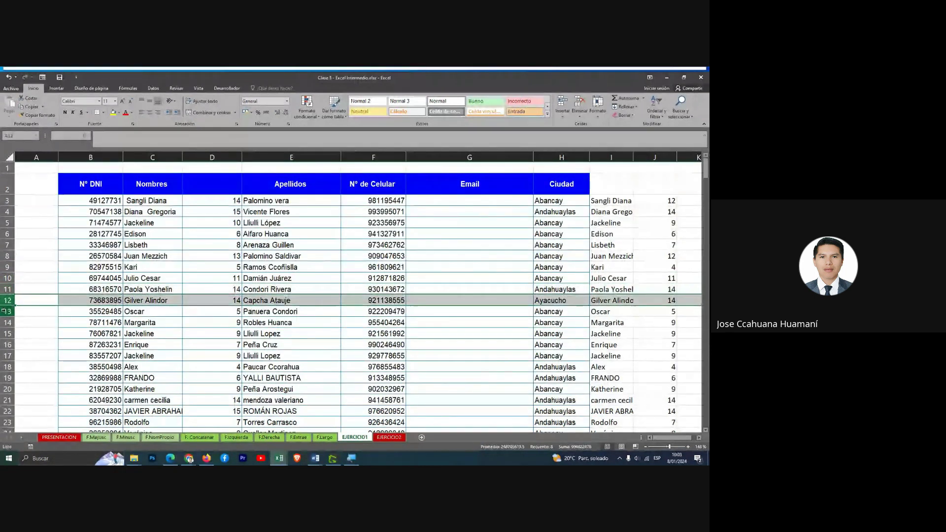
click(4, 311)
click(5, 323)
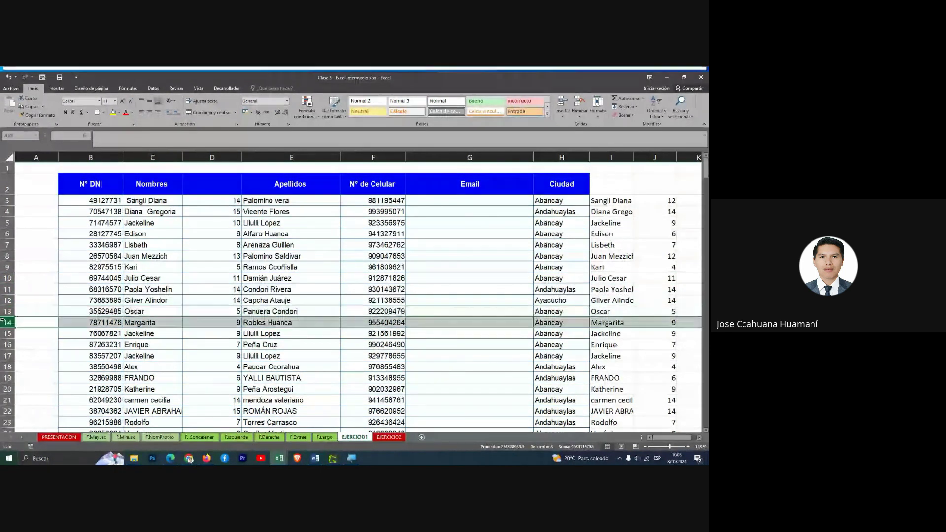
click(5, 334)
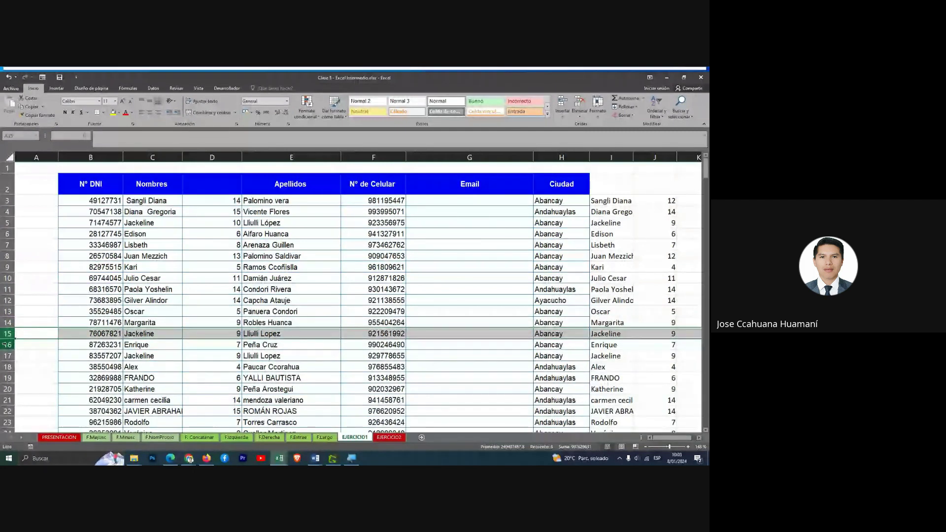
click(5, 344)
click(7, 356)
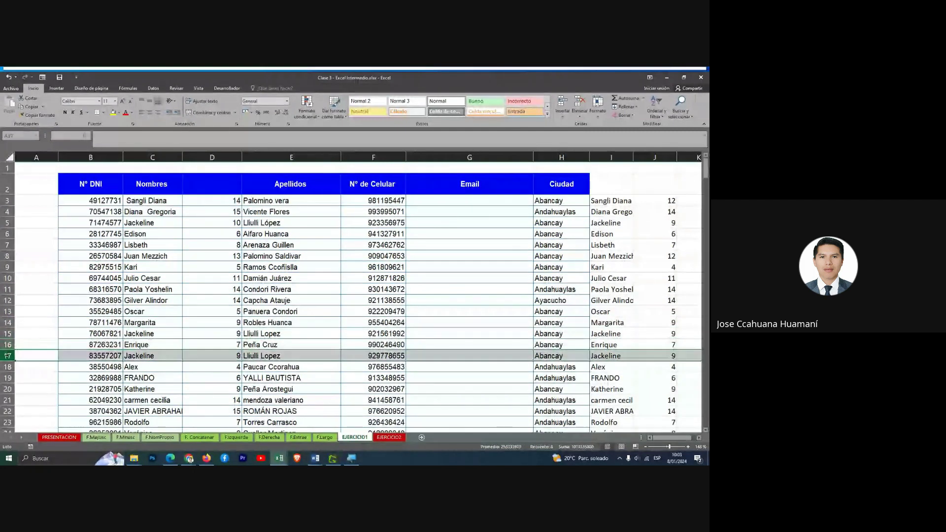
click(7, 367)
click(8, 378)
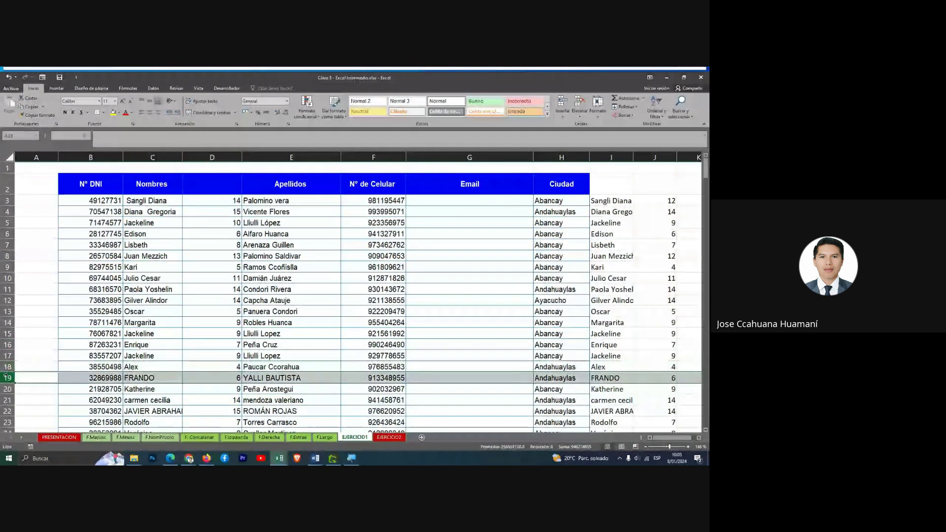
scroll(348, 390, down, 1)
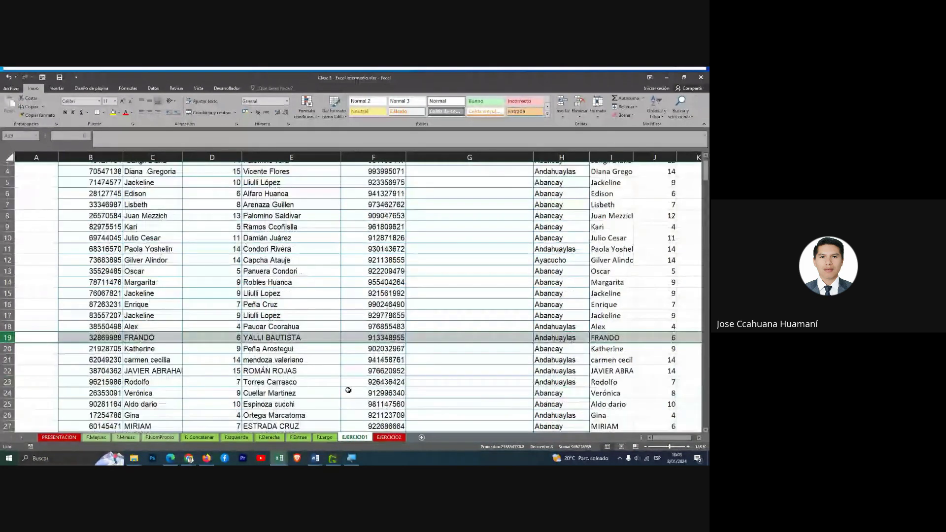
click(127, 366)
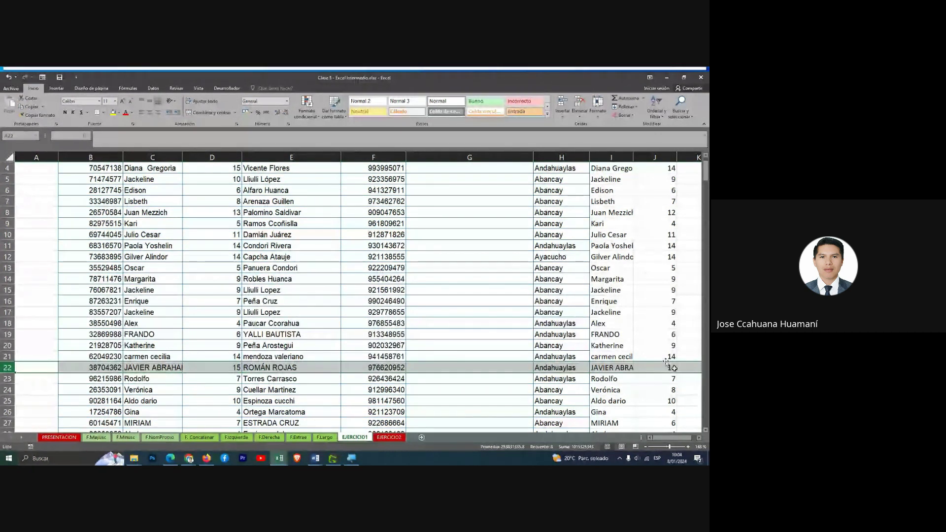
scroll(662, 368, up, 2)
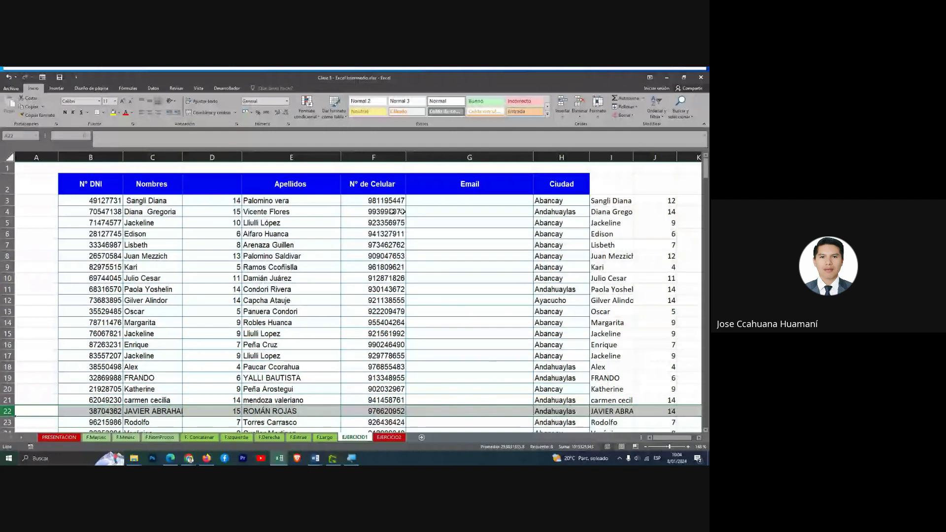
click(604, 202)
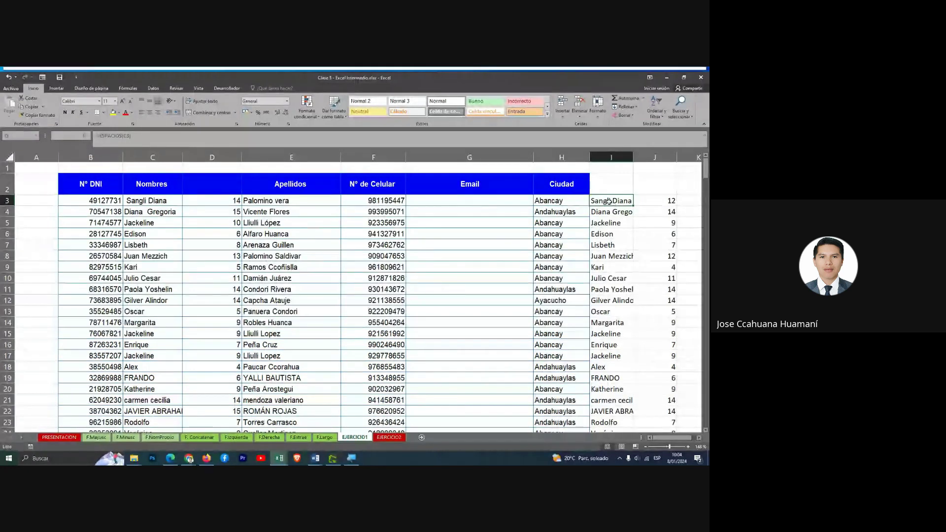
Step: Review the =ESPACIOS(C3) formula in I3, highlighting the function name, and confirm it
double_click(609, 202)
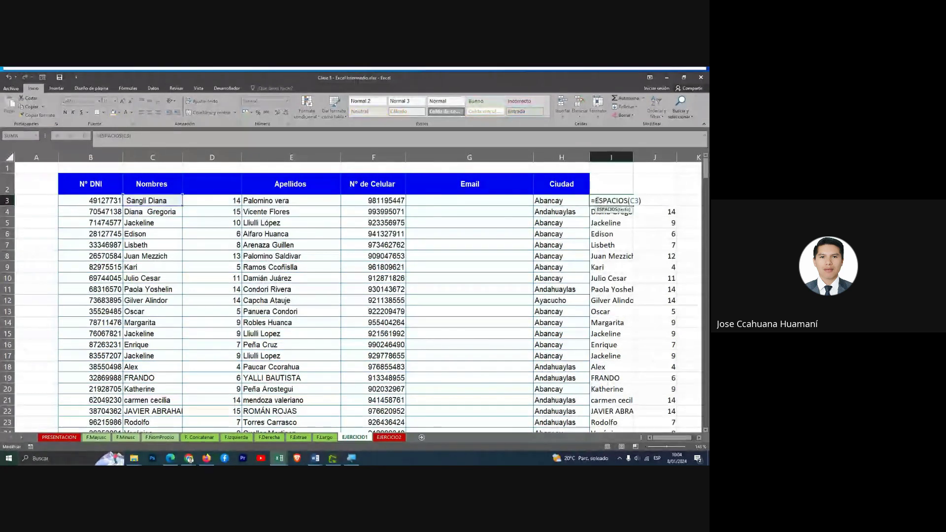
drag(595, 201, 628, 200)
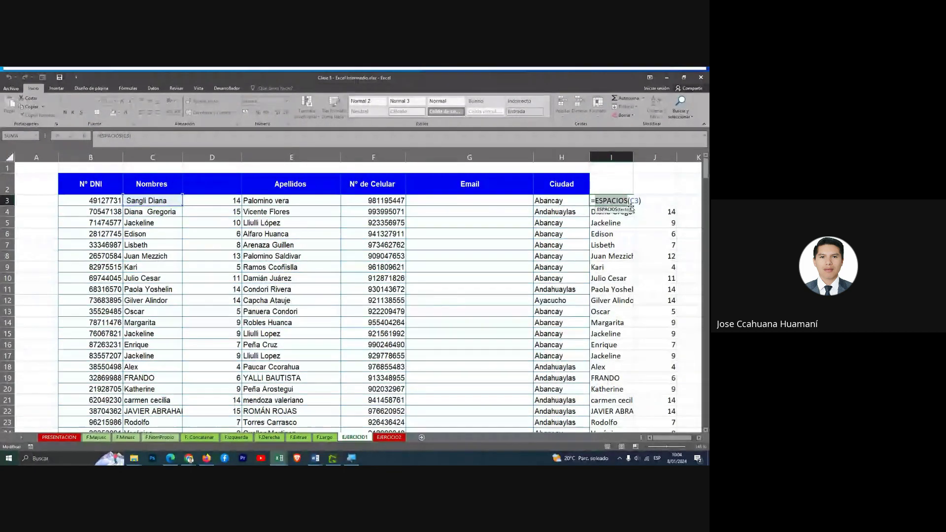
key(Return)
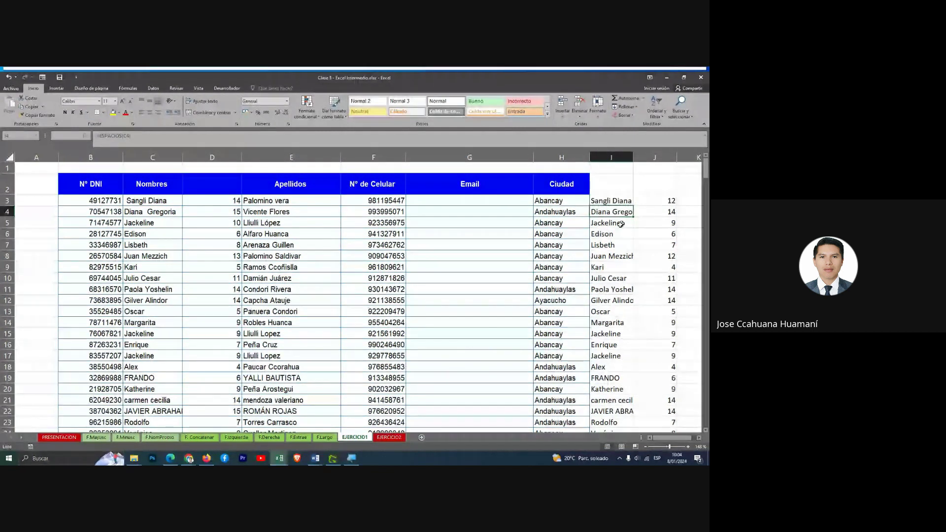
click(607, 200)
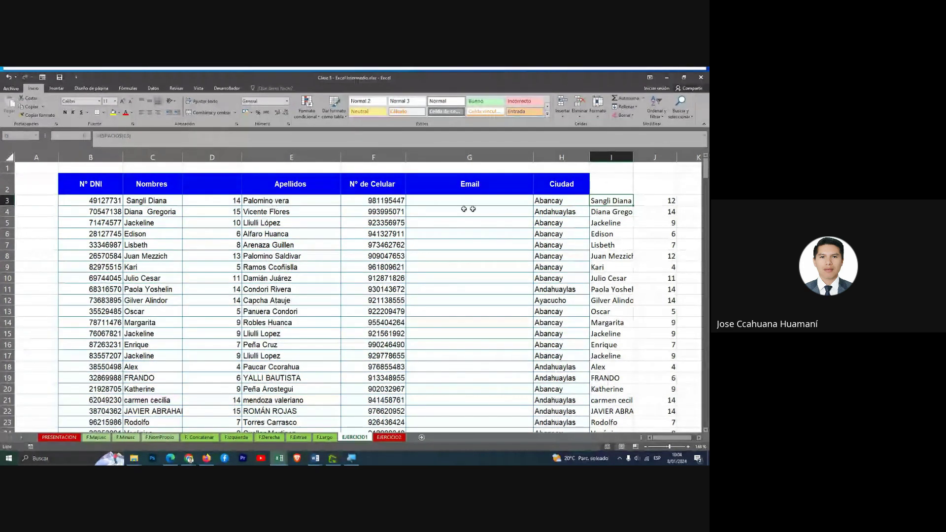
Step: Delete character-count columns D and I, leaving the trimmed names in column H
click(214, 156)
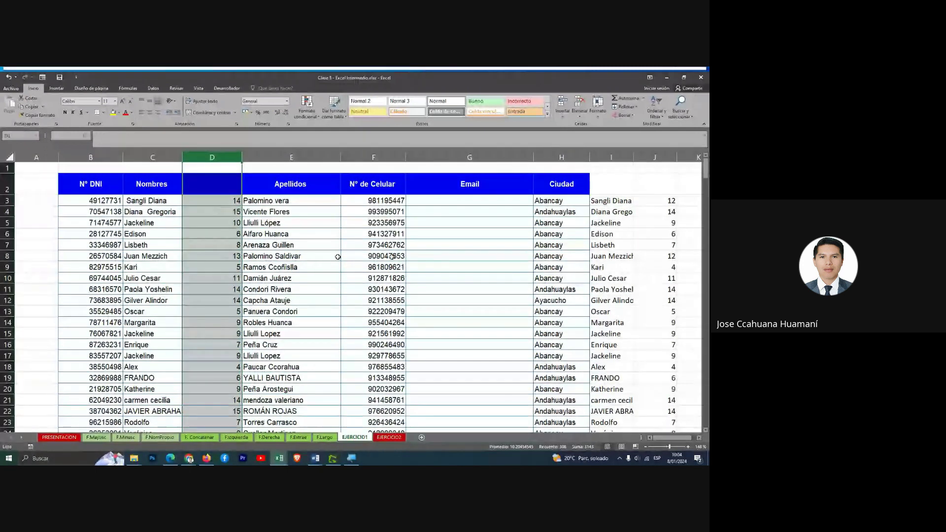
right_click(216, 158)
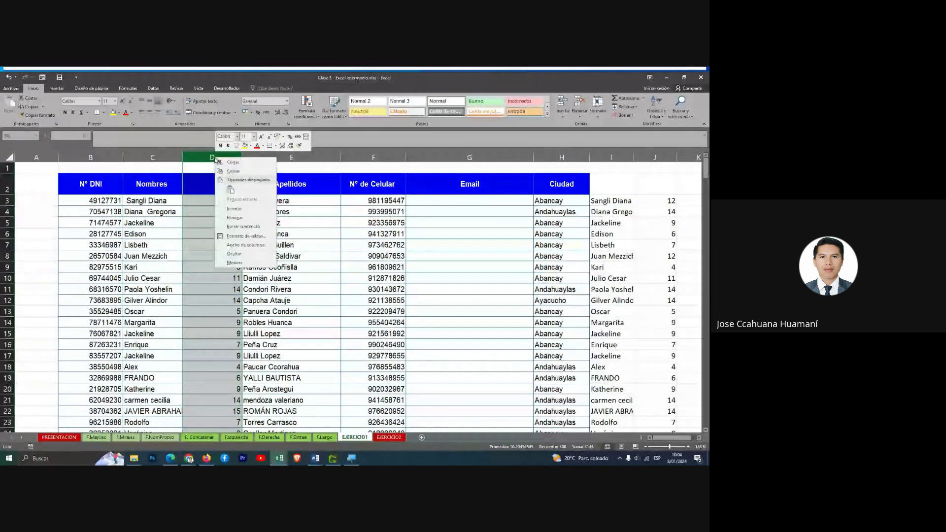
click(235, 217)
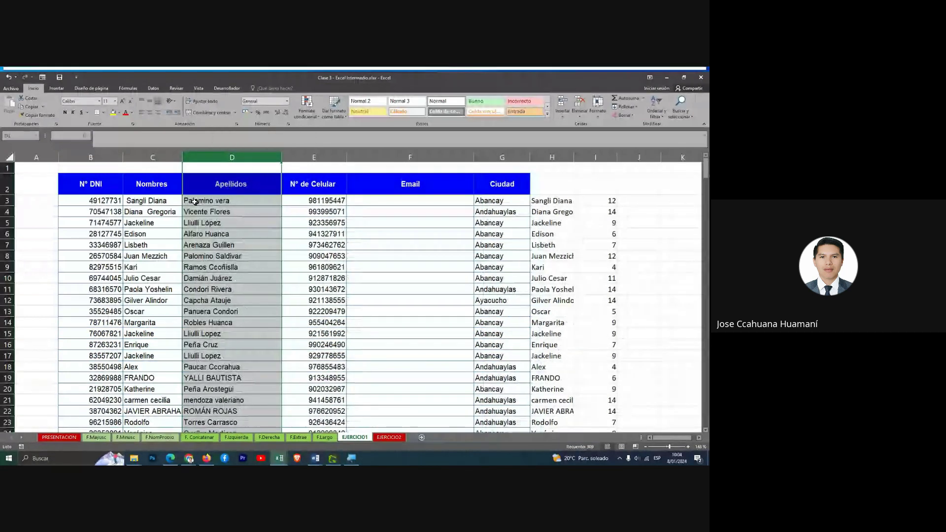
right_click(603, 160)
click(623, 213)
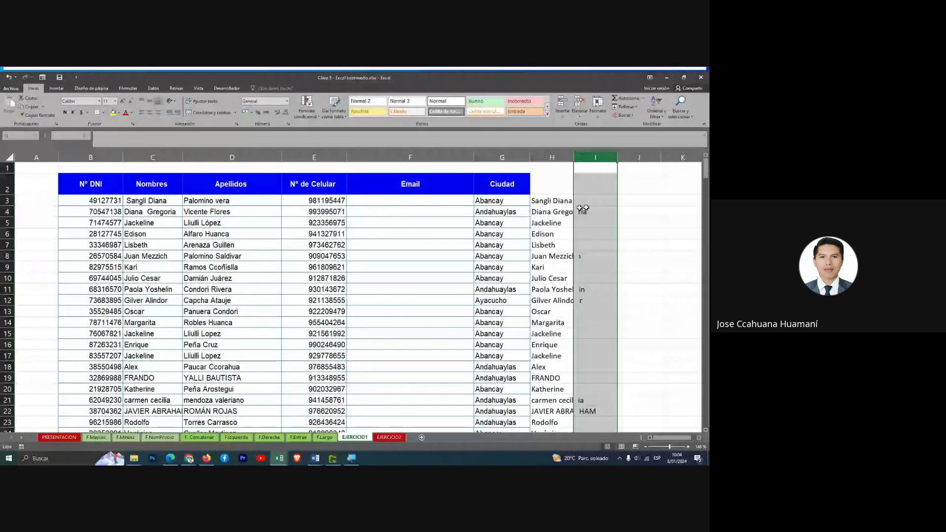
click(552, 203)
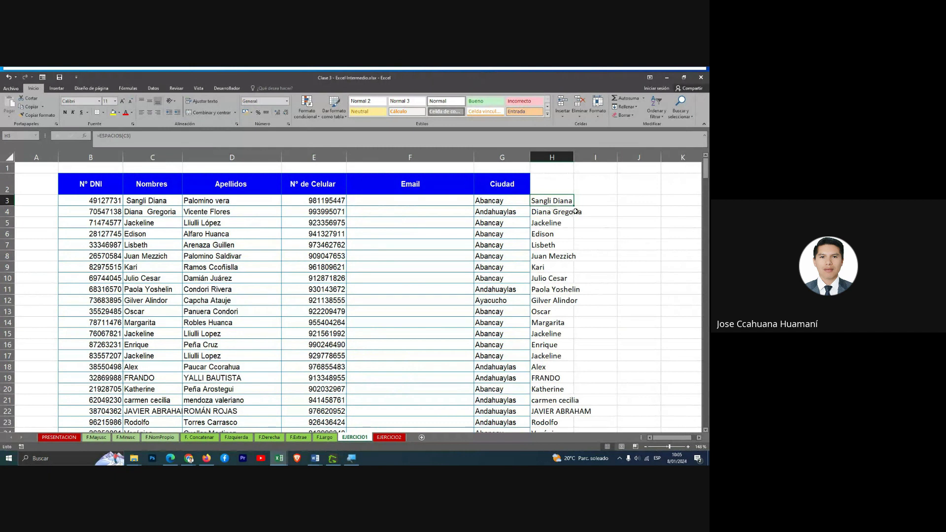
Step: Copy the ESPACIOS formula into I3 for the surname and fill it down to the last row
drag(574, 206, 611, 206)
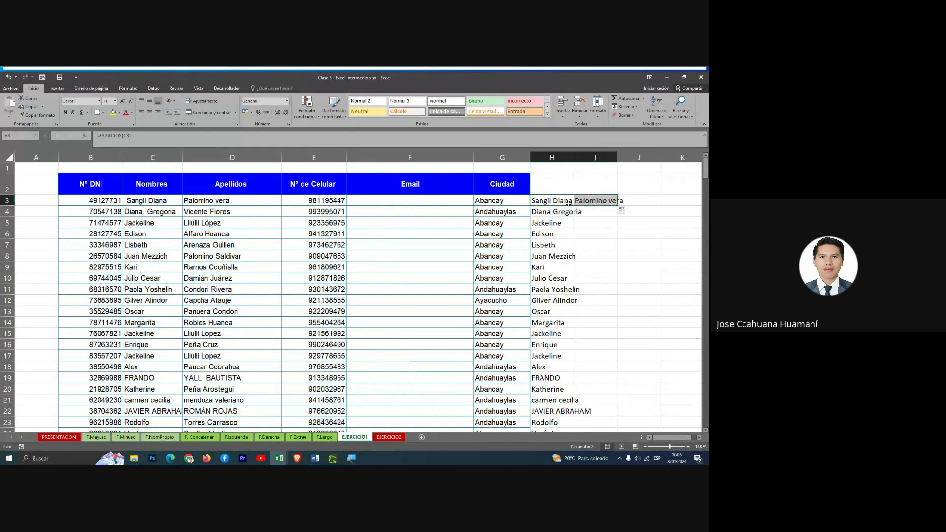
click(595, 201)
click(562, 202)
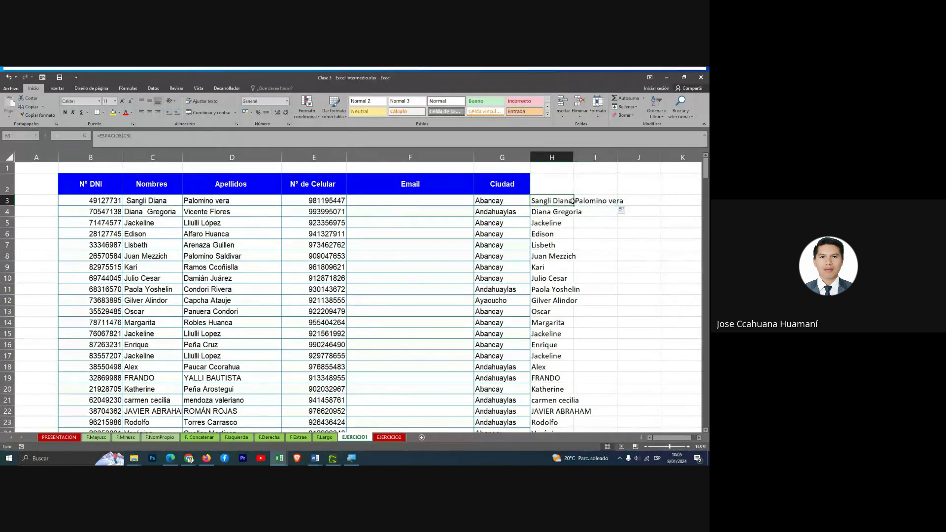
click(596, 201)
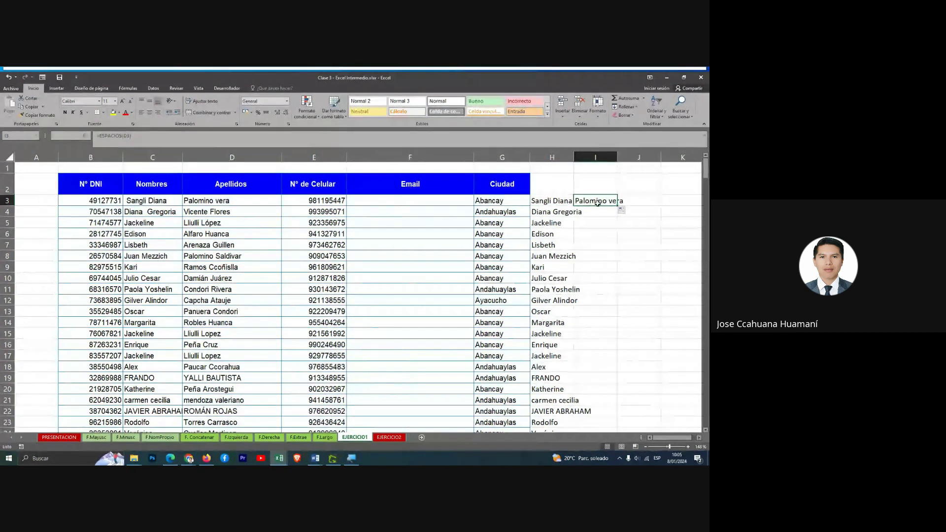
double_click(617, 206)
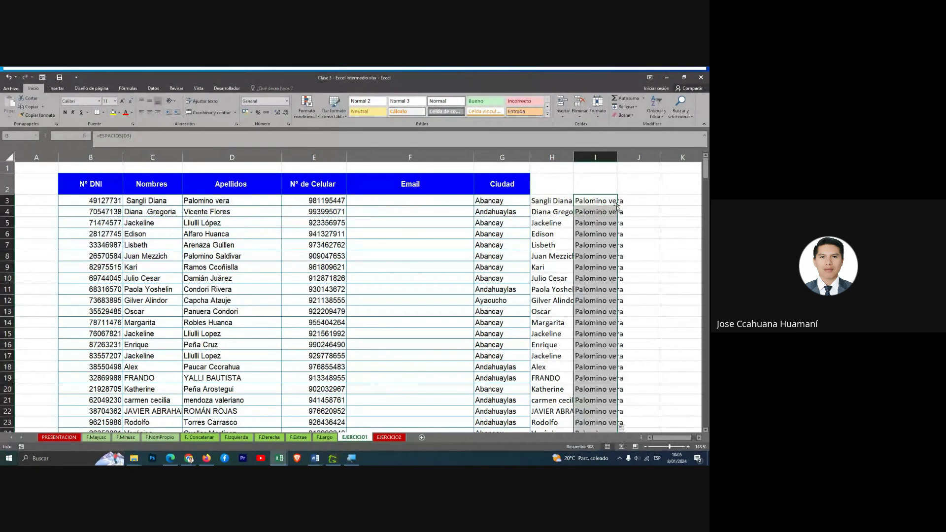
click(559, 202)
click(596, 203)
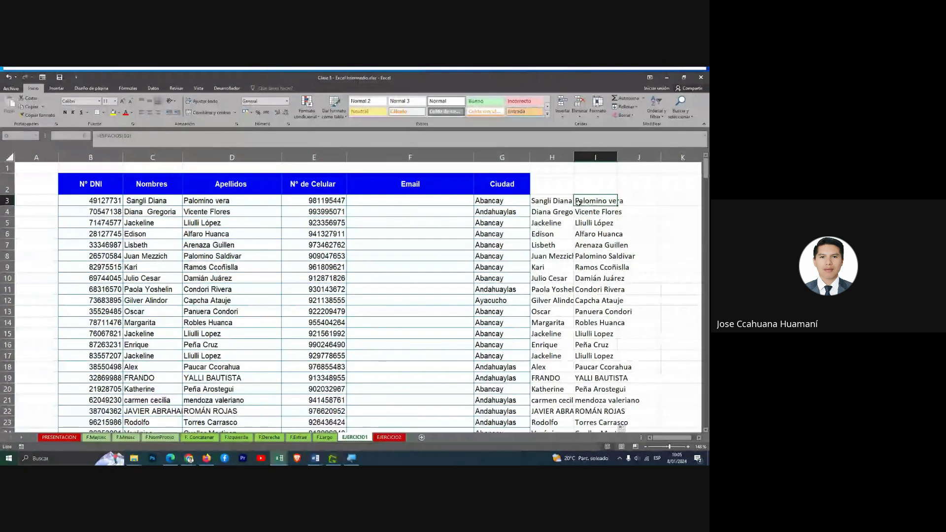
Step: Select H3:I310 and copy both trimmed name columns
click(560, 201)
drag(560, 201, 589, 457)
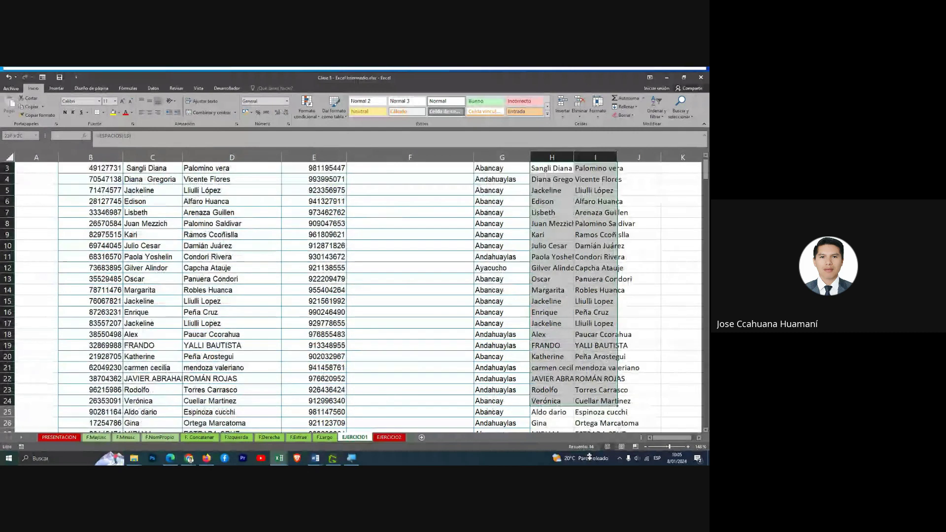
mouse_move(589, 457)
mouse_down()
mouse_move(584, 463)
mouse_move(595, 373)
mouse_up()
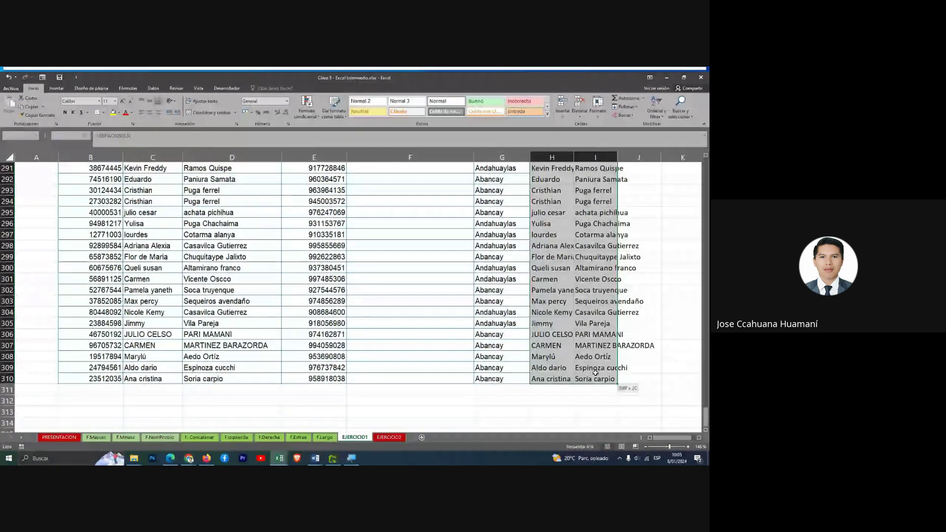
key(ctrl+c)
scroll(238, 301, up, 12)
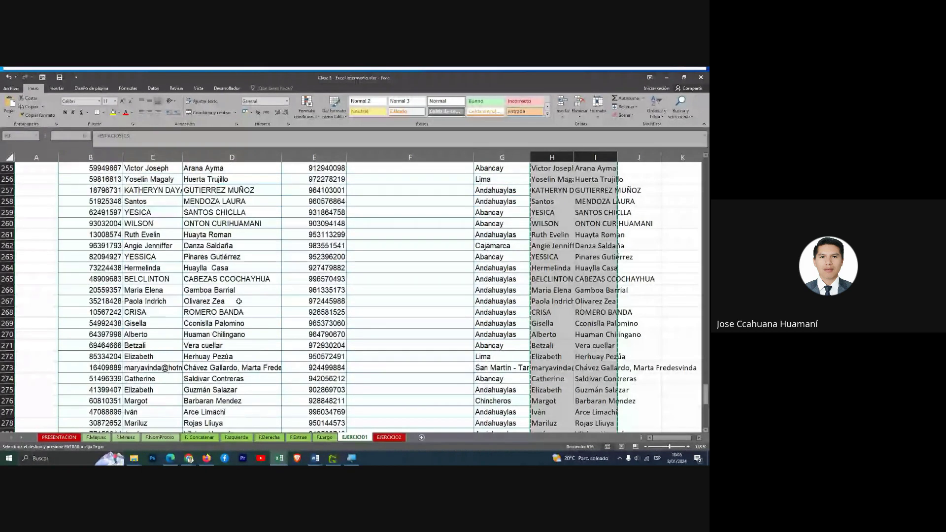
scroll(238, 301, up, 17)
scroll(243, 294, up, 18)
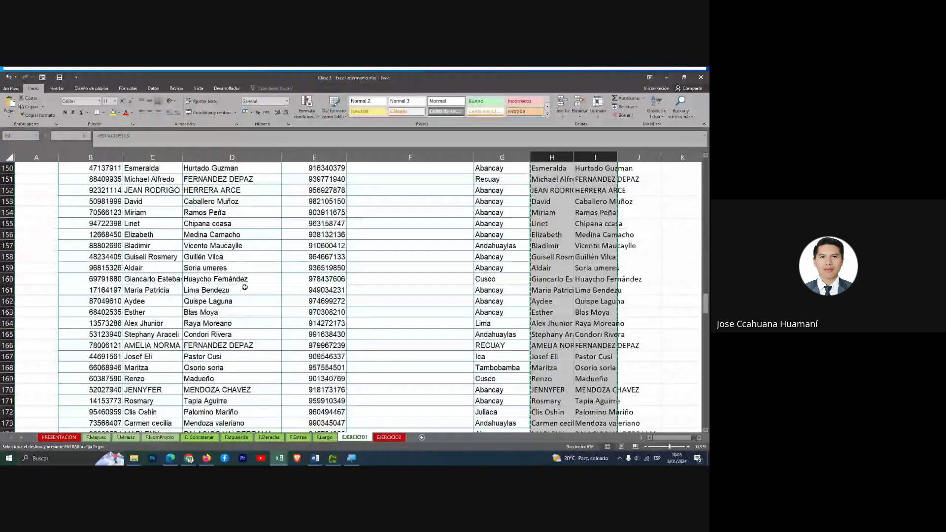
scroll(238, 264, up, 5)
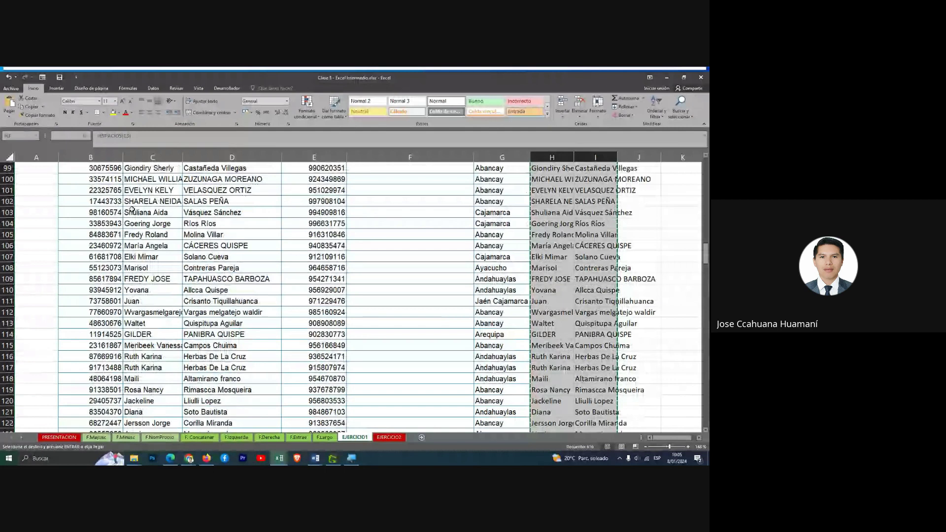
scroll(132, 208, up, 10)
scroll(148, 202, up, 10)
scroll(162, 197, up, 10)
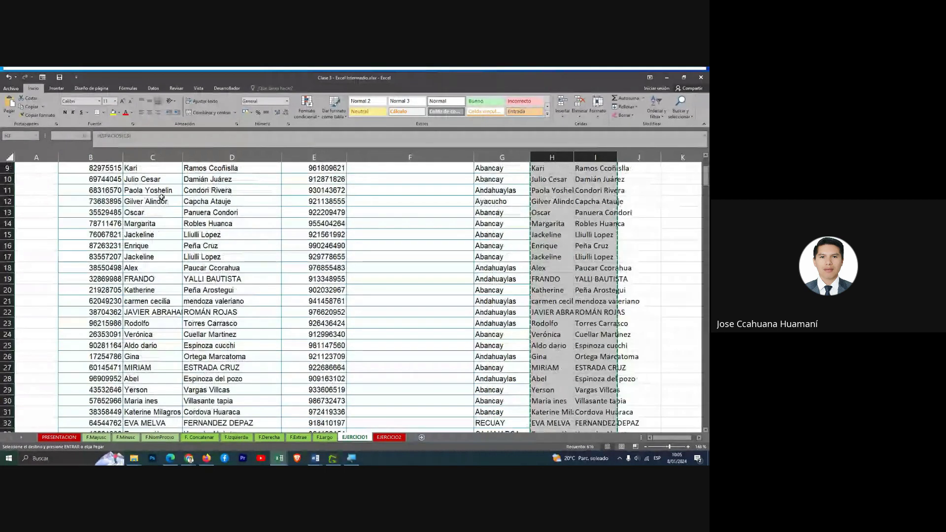
scroll(148, 195, up, 3)
click(130, 201)
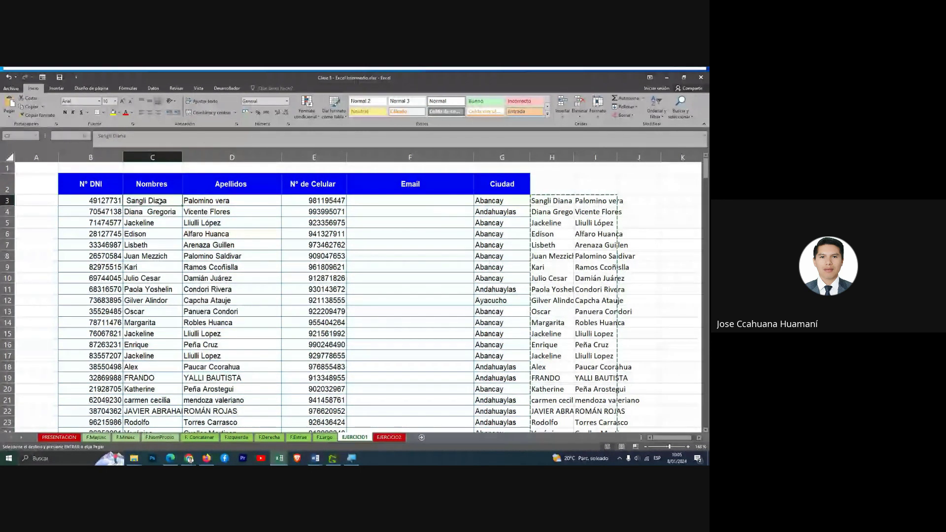
Step: Paste the trimmed names as values at C3 over Nombres and Apellidos, then cancel the copy
right_click(152, 200)
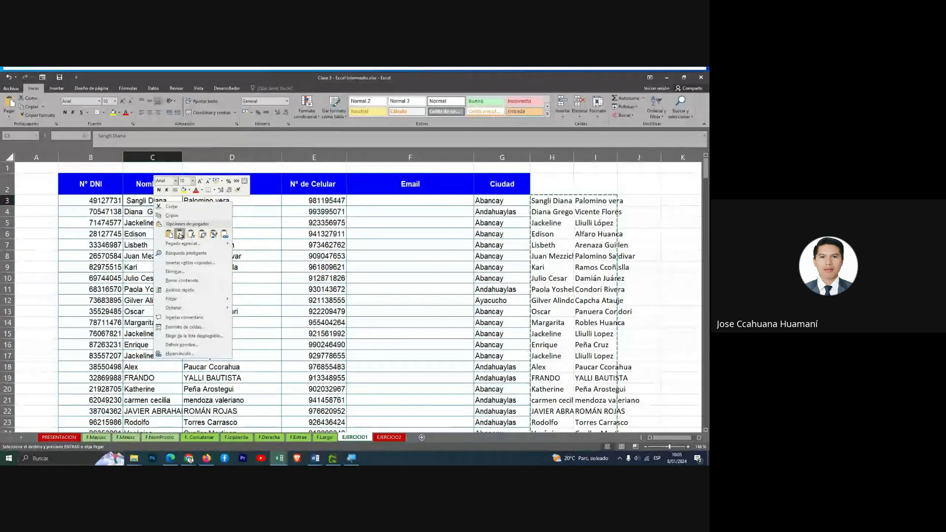
click(180, 235)
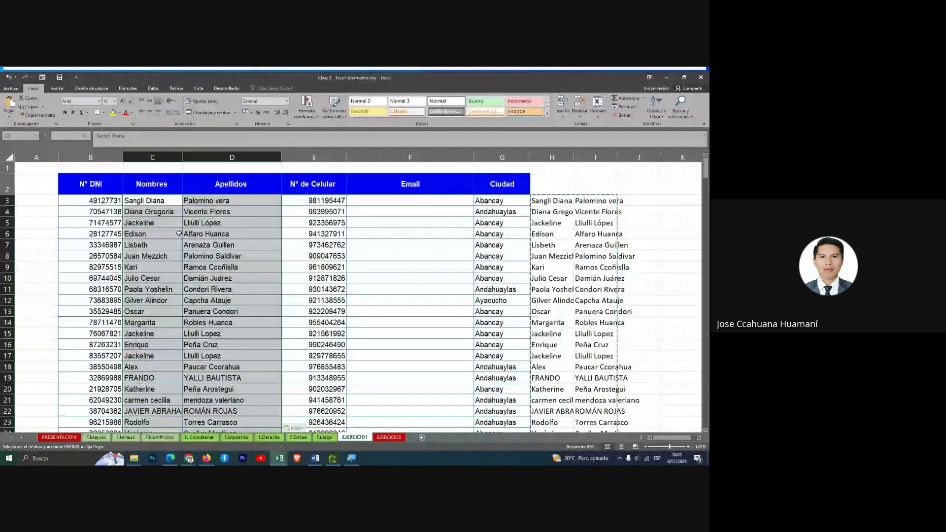
click(176, 232)
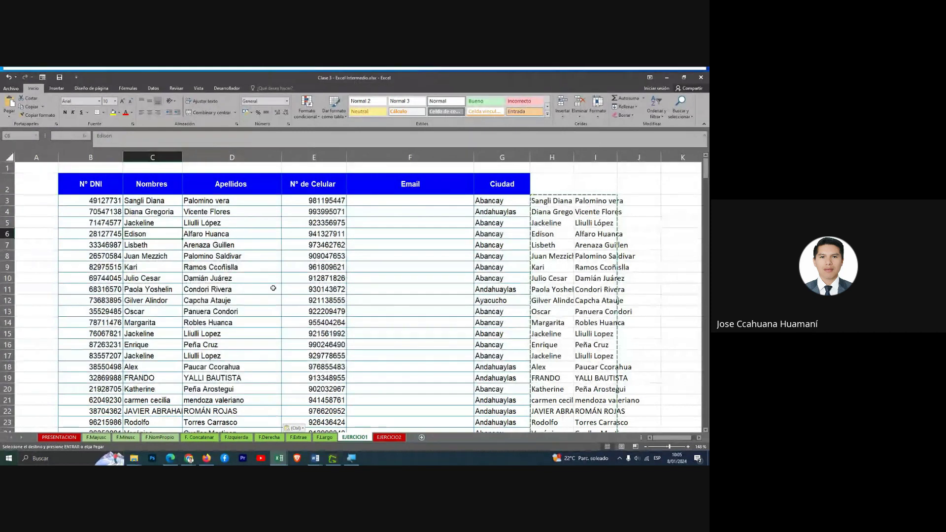
click(215, 234)
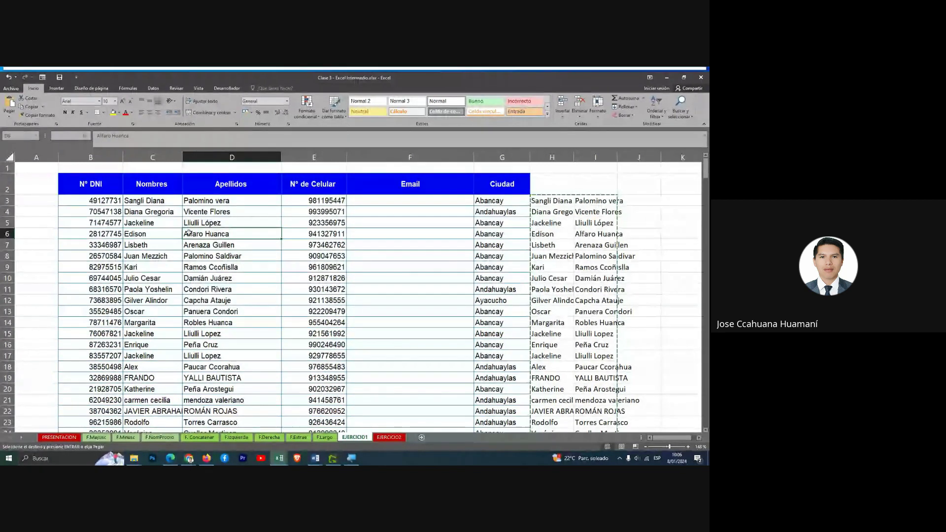
key(Escape)
Step: Delete helper columns H and I, then verify D3 and D4 hold plain surname values
drag(552, 157, 595, 157)
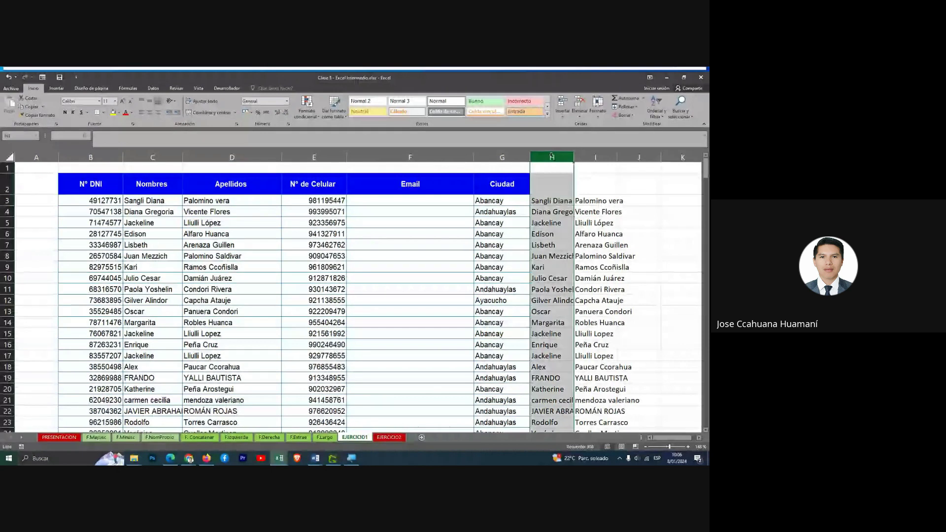
right_click(583, 158)
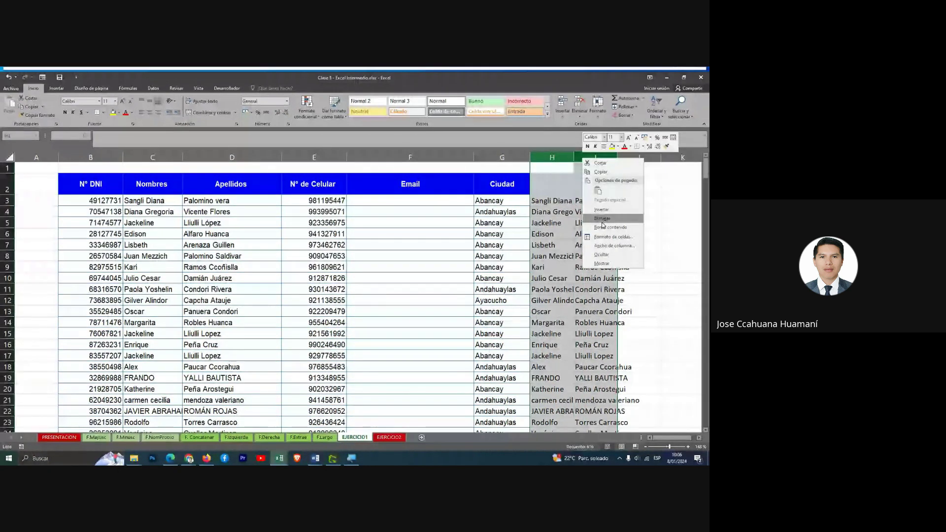
click(602, 219)
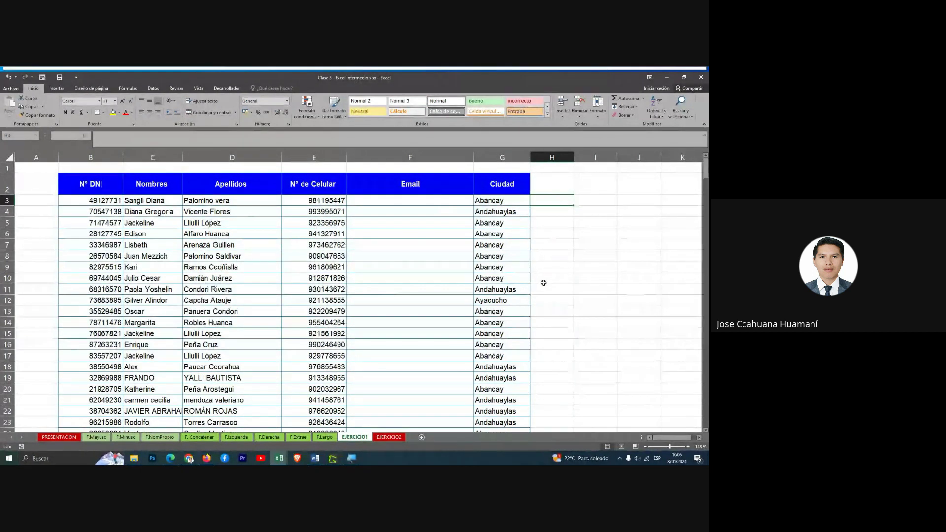
click(202, 202)
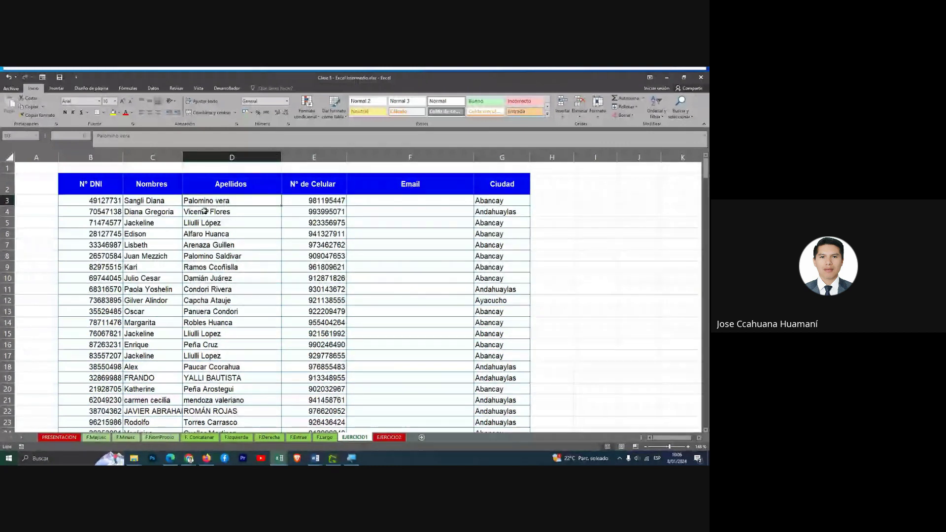
click(194, 212)
click(200, 202)
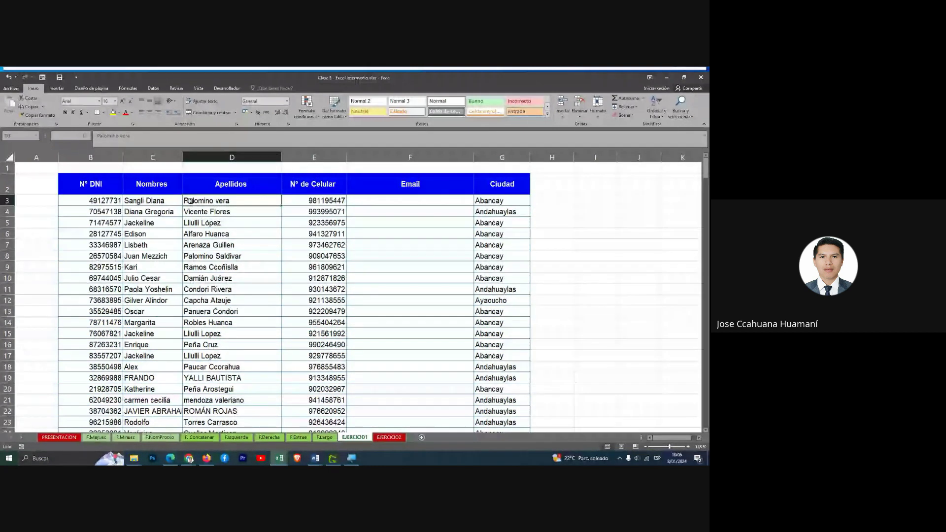
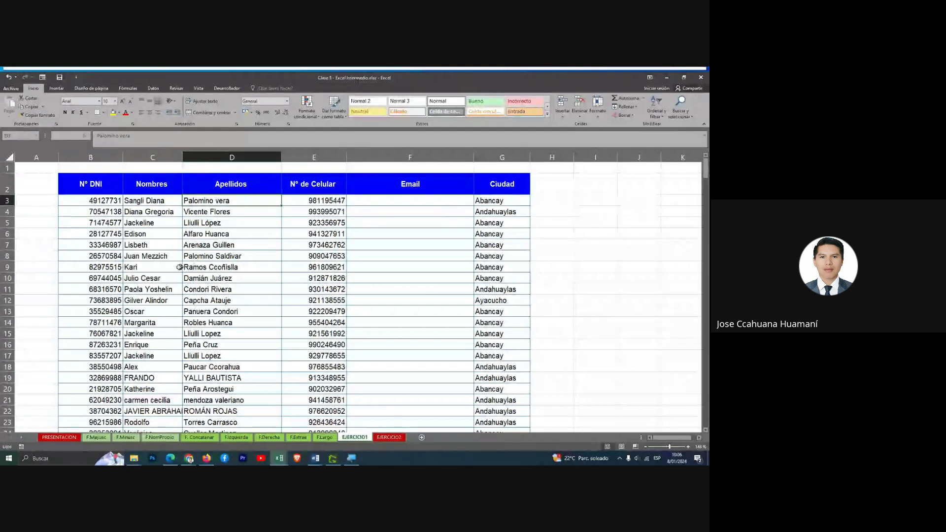
Step: Inspect the inconsistently capitalised all-caps names and surnames in rows 18 and 19
scroll(204, 322, down, 1)
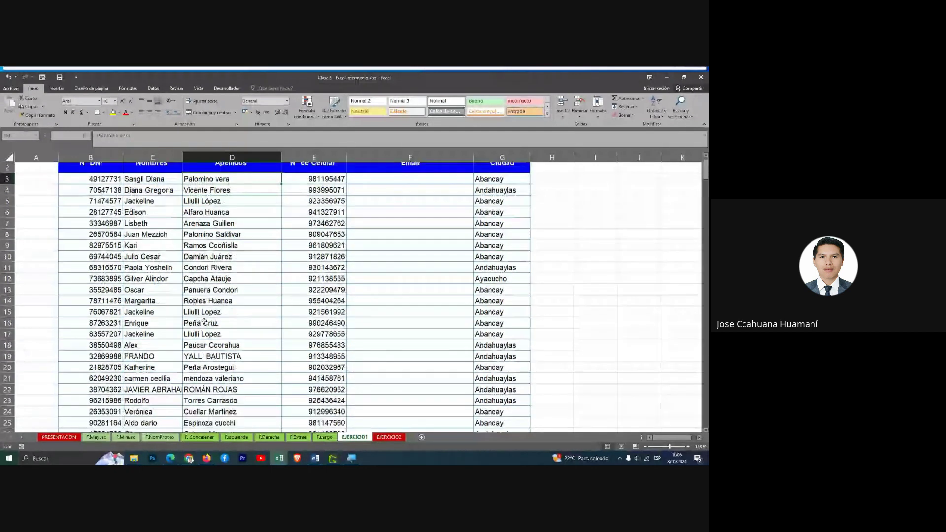
scroll(162, 321, down, 1)
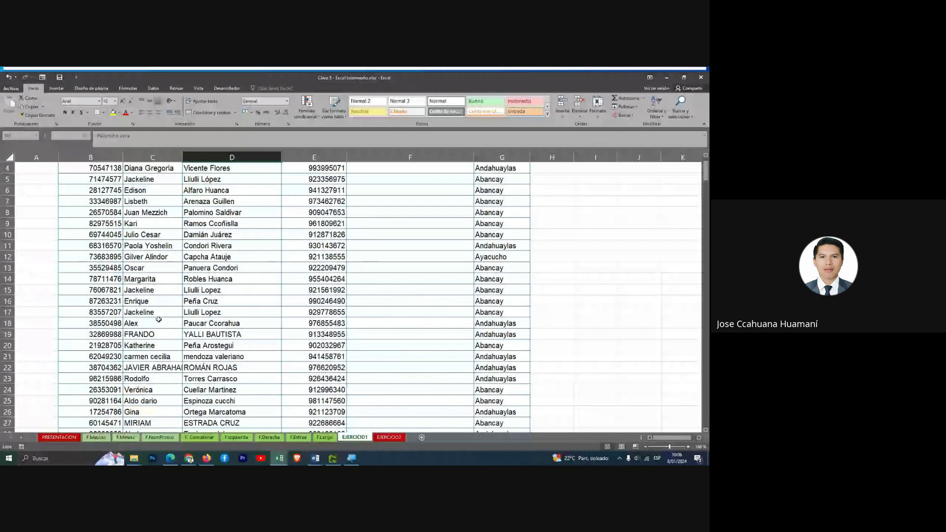
scroll(158, 320, down, 1)
click(151, 302)
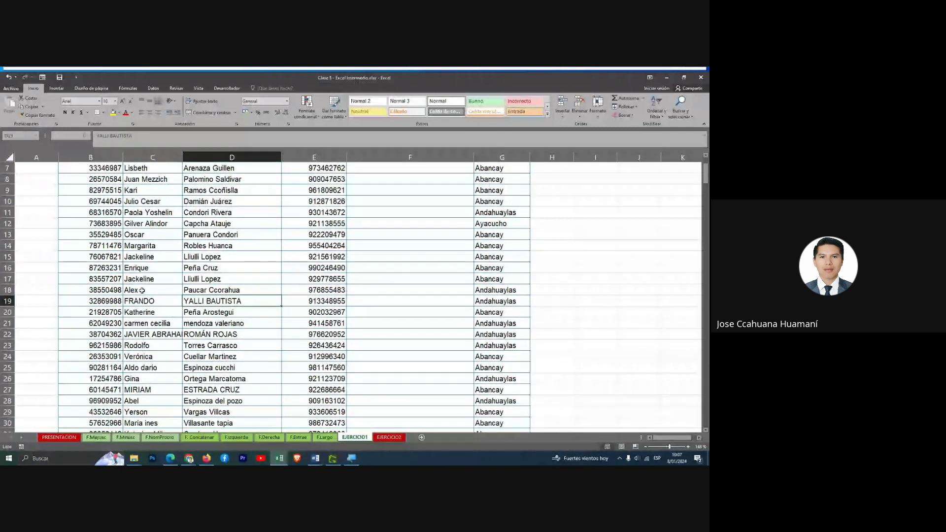
click(198, 292)
click(197, 299)
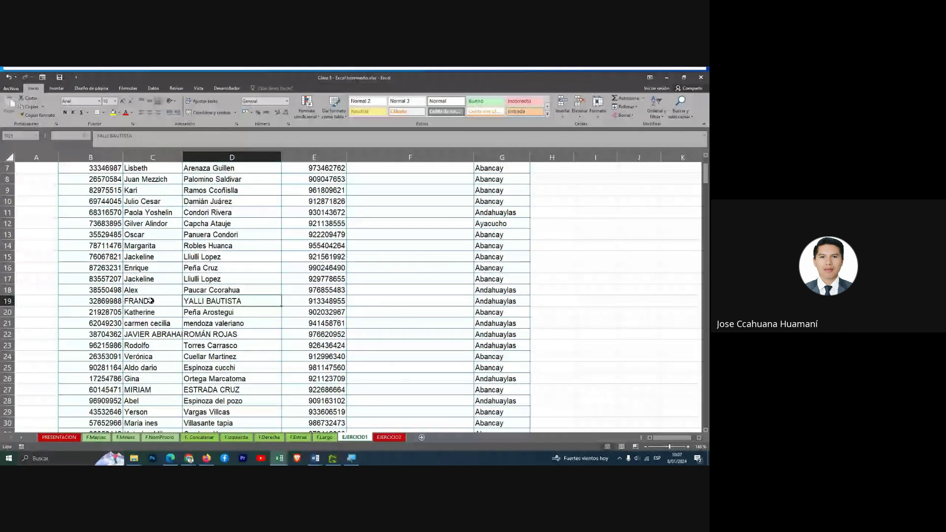
click(158, 300)
click(197, 301)
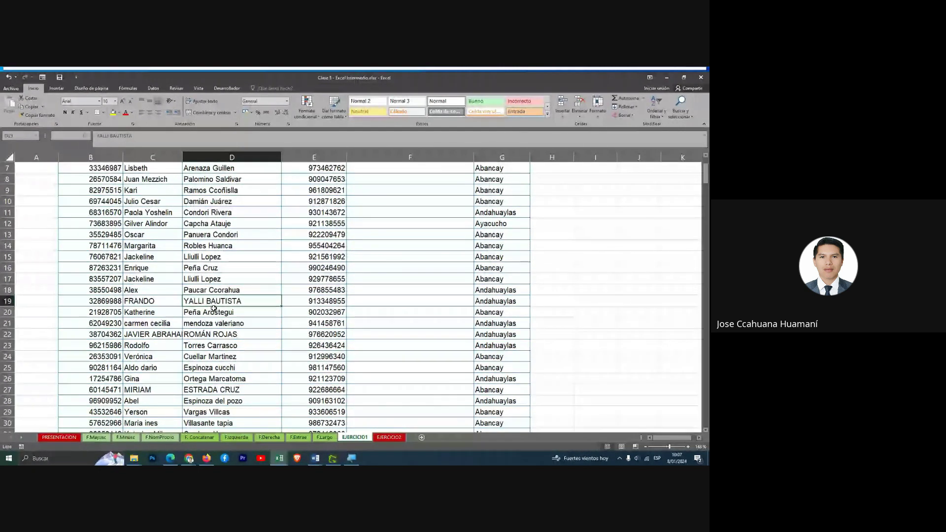
drag(147, 291, 217, 301)
click(142, 300)
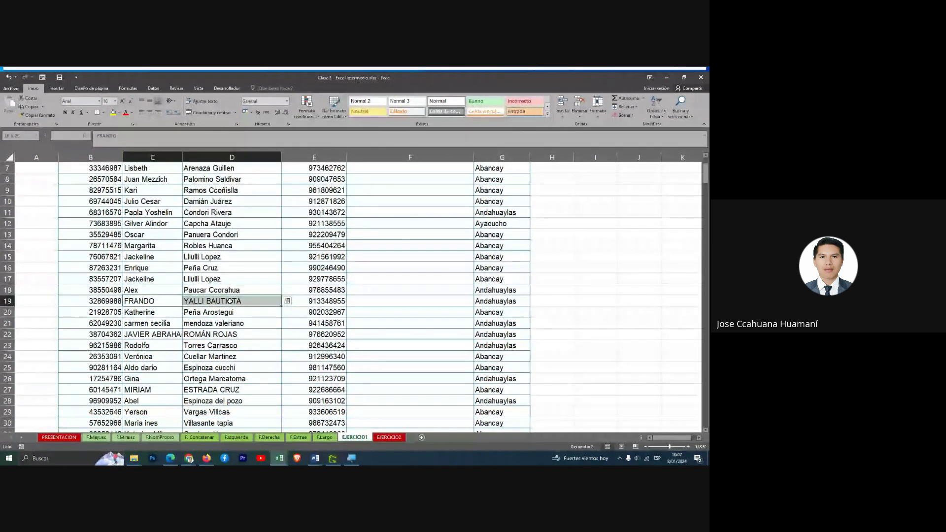
Step: Review the all-lowercase name in row 21 and the all-caps name in row 22
drag(143, 312, 222, 313)
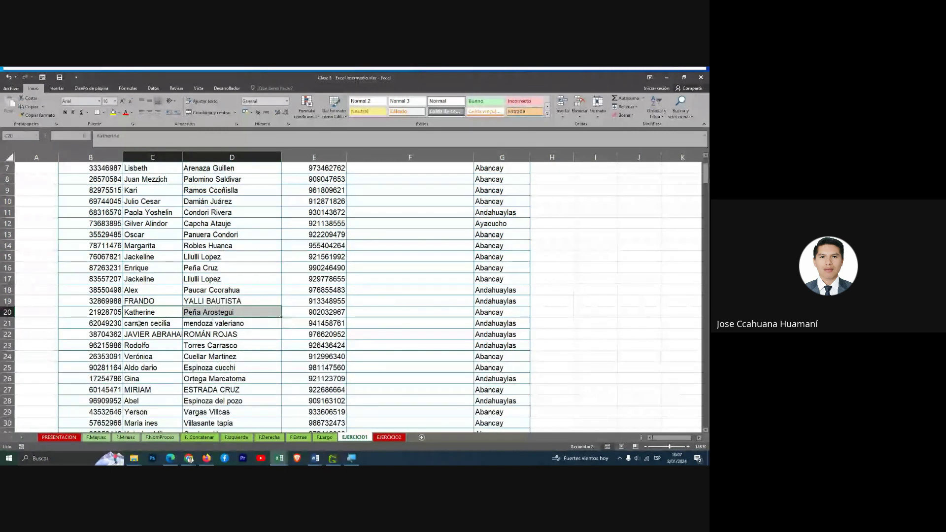
drag(143, 324, 219, 322)
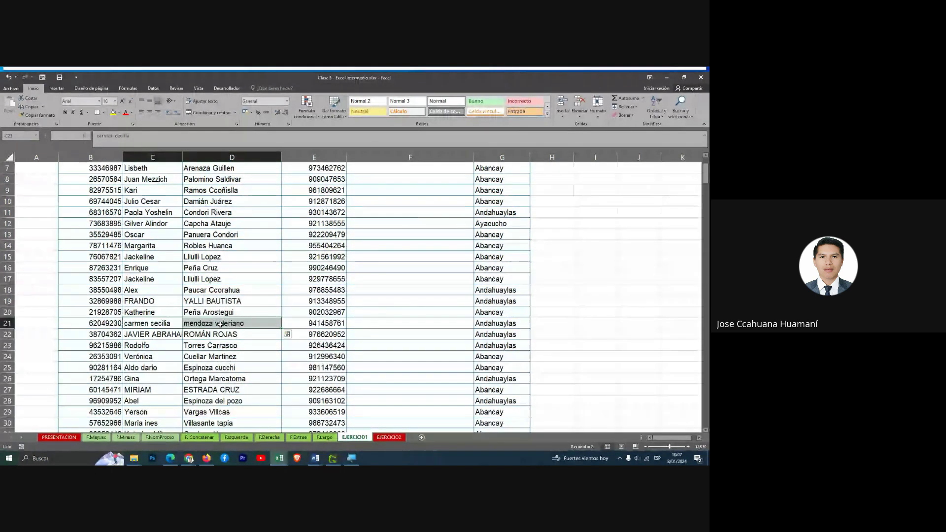
click(170, 335)
key(Up)
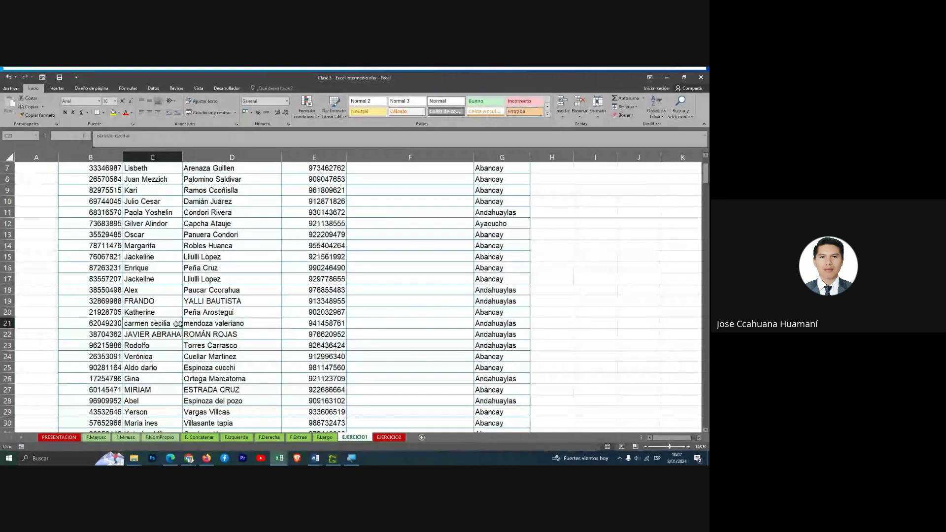
key(shift+Right)
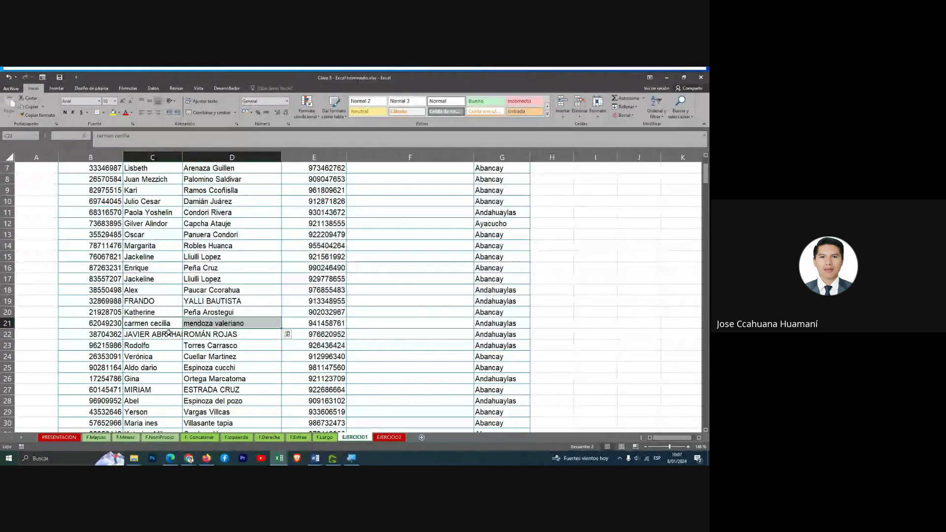
key(Down)
mouse_move(146, 301)
mouse_down()
mouse_move(197, 302)
mouse_move(196, 315)
mouse_move(236, 324)
mouse_up()
click(223, 335)
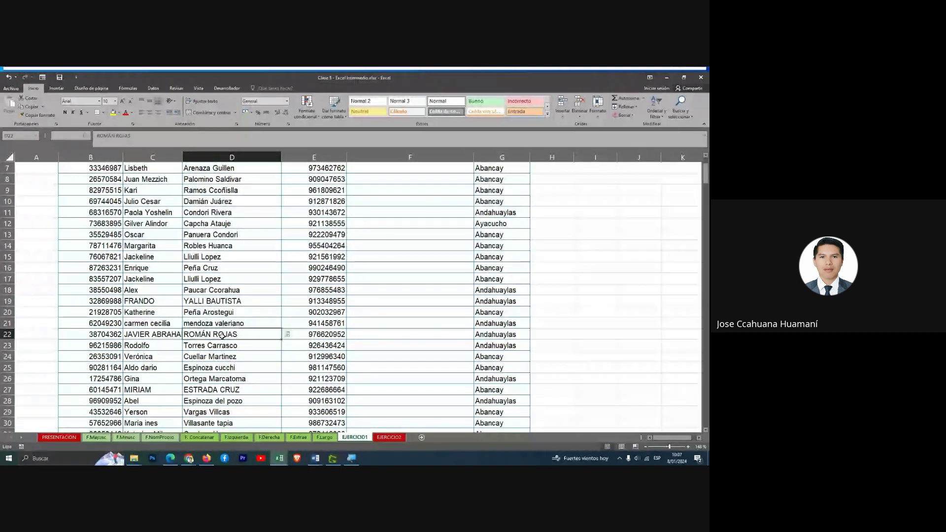
click(176, 335)
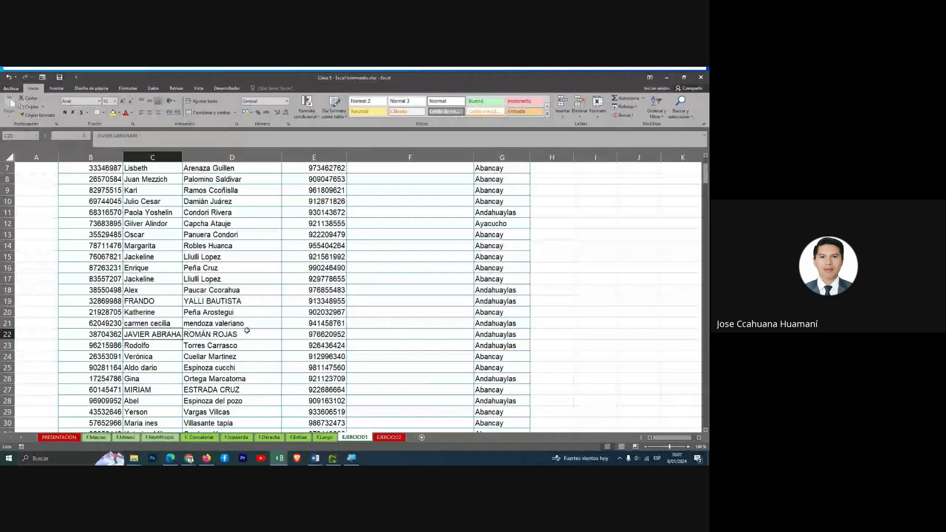
scroll(246, 331, up, 1)
scroll(247, 330, up, 1)
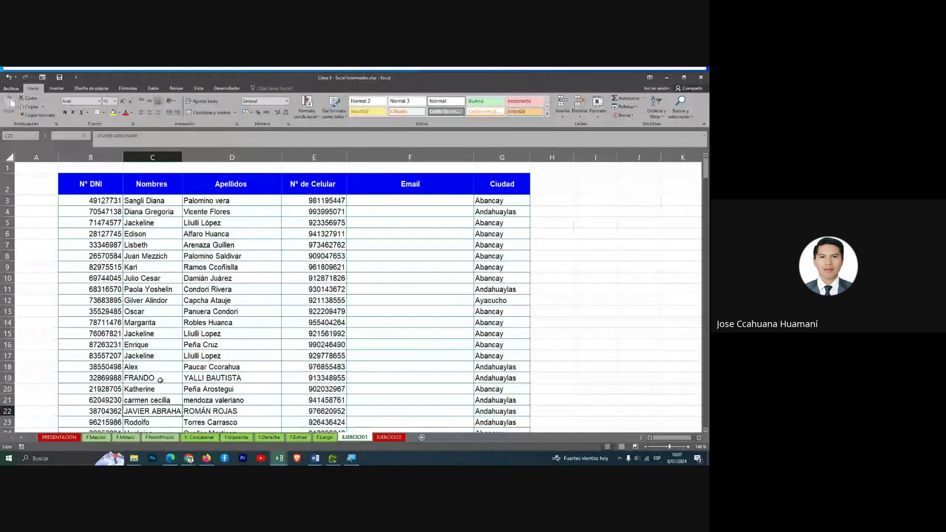
scroll(158, 379, down, 2)
scroll(169, 371, up, 1)
scroll(184, 223, up, 1)
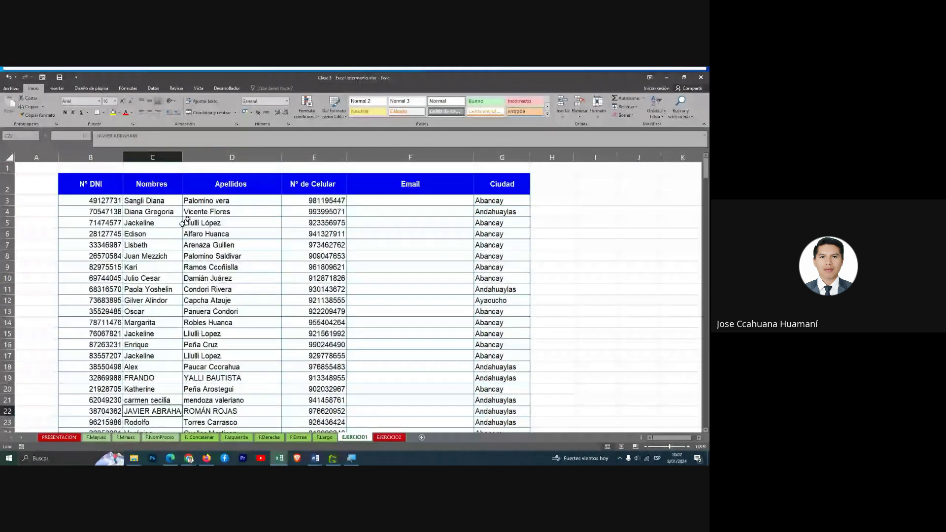
Step: Enter =NOMPROPIO(C3) in H3 to proper-case the first student's first names
click(558, 204)
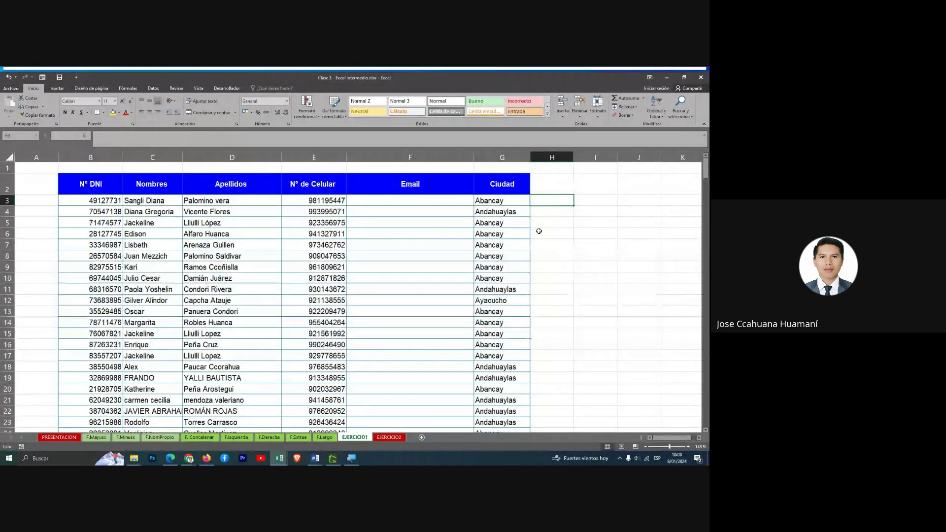
text(=N)
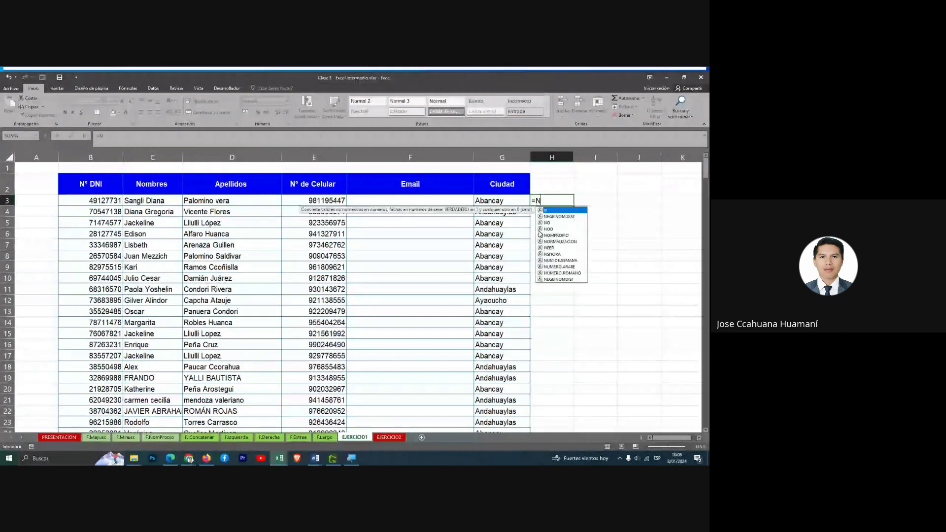
text(OM)
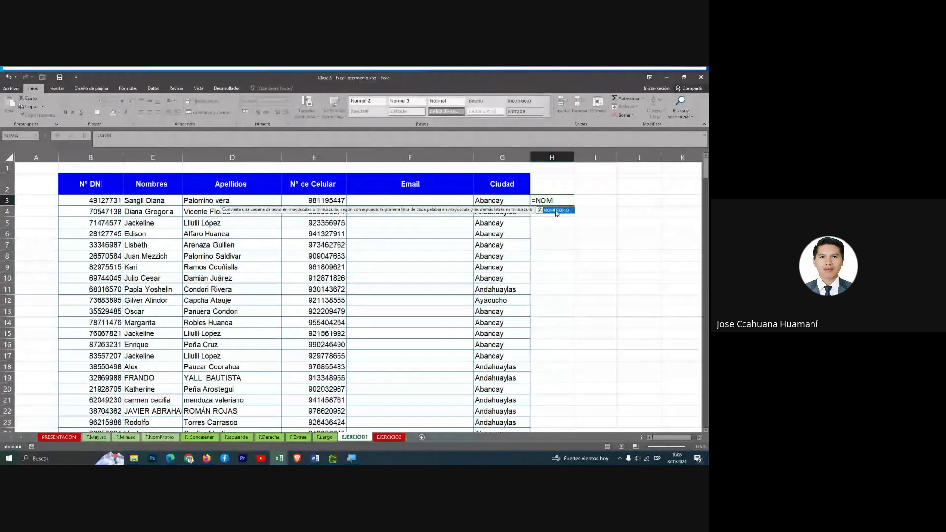
double_click(557, 211)
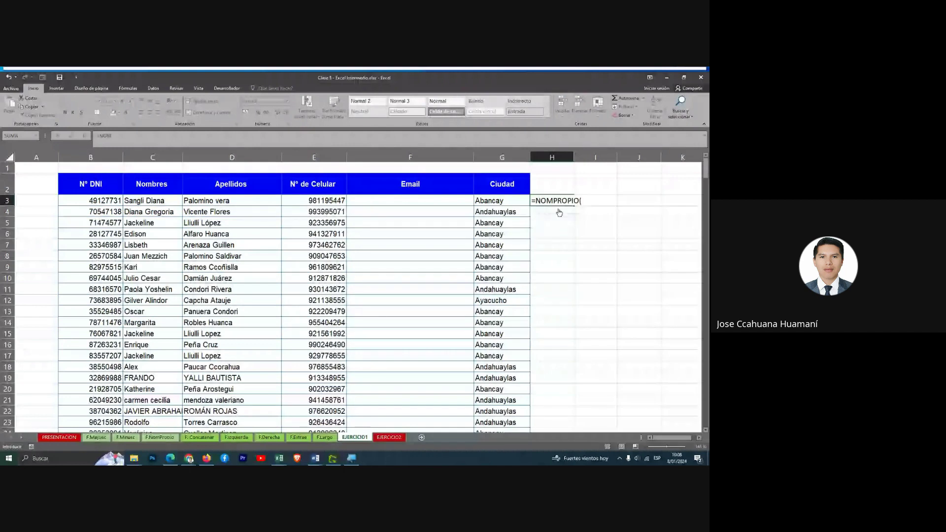
click(164, 206)
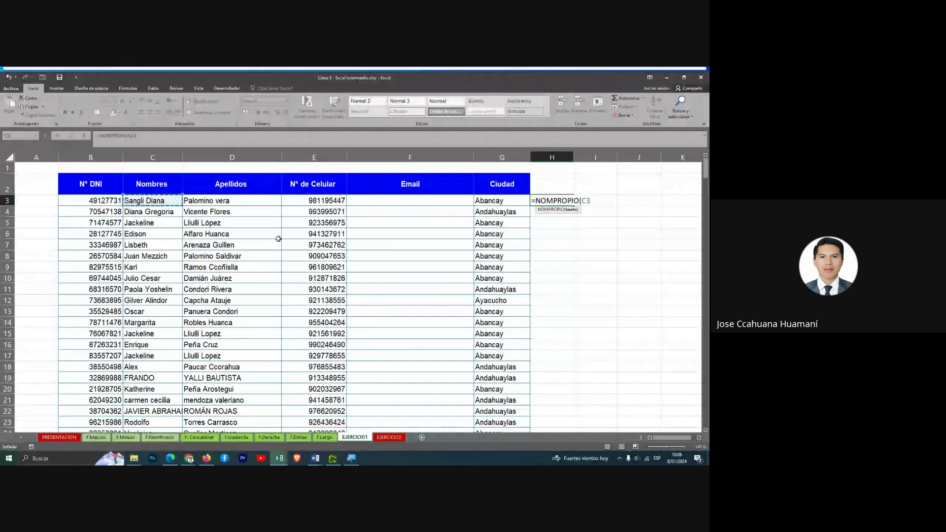
key(Return)
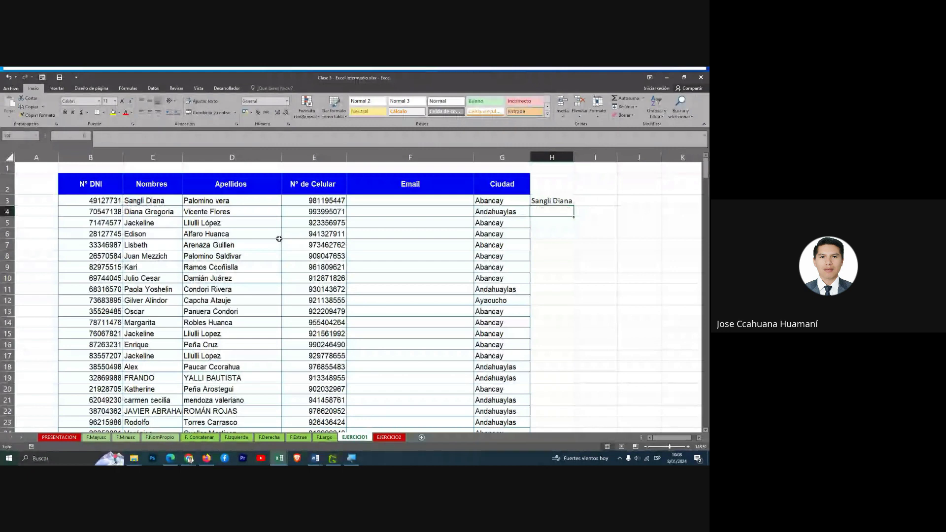
Step: Copy the NOMPROPIO formula down column H and across into I3 for the surname
click(564, 201)
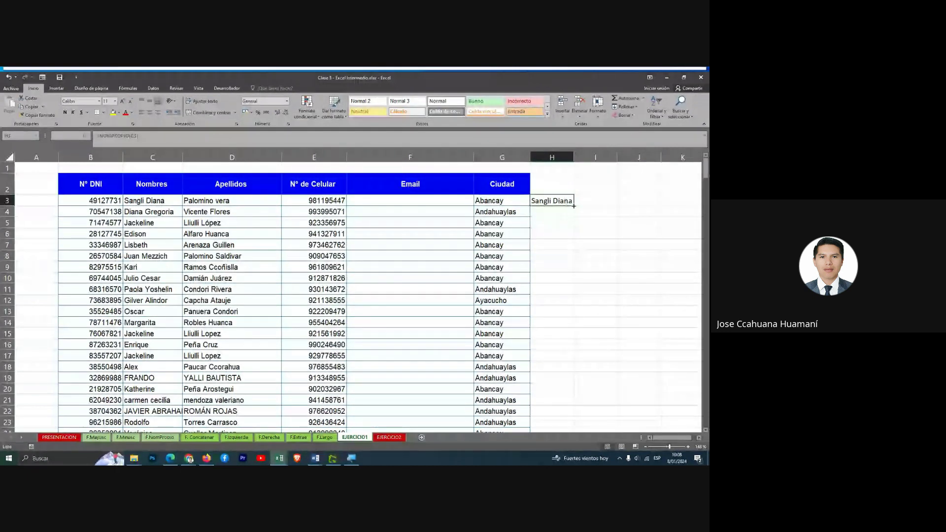
double_click(573, 206)
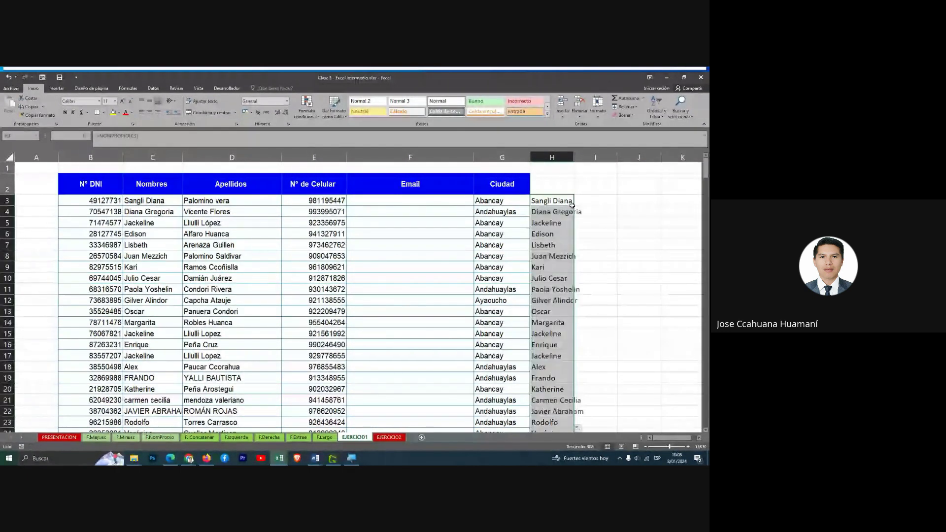
click(561, 201)
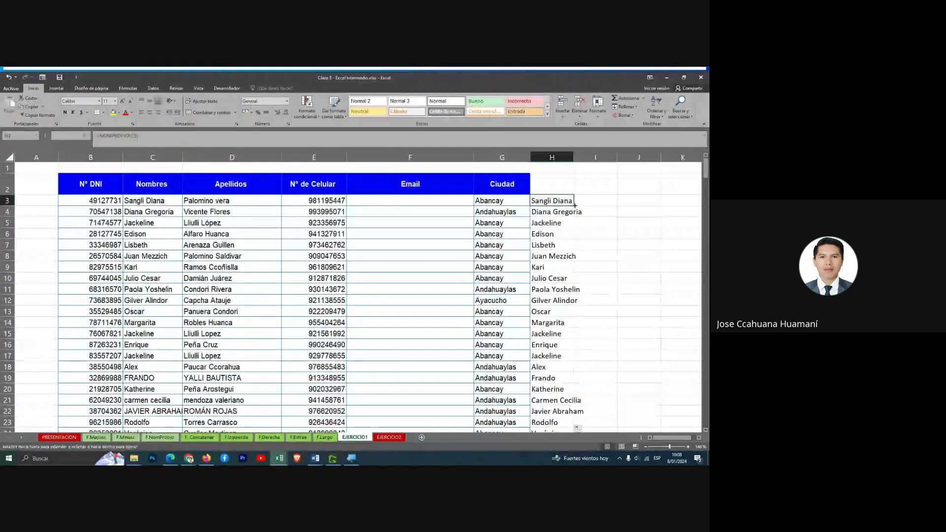
drag(574, 206, 604, 201)
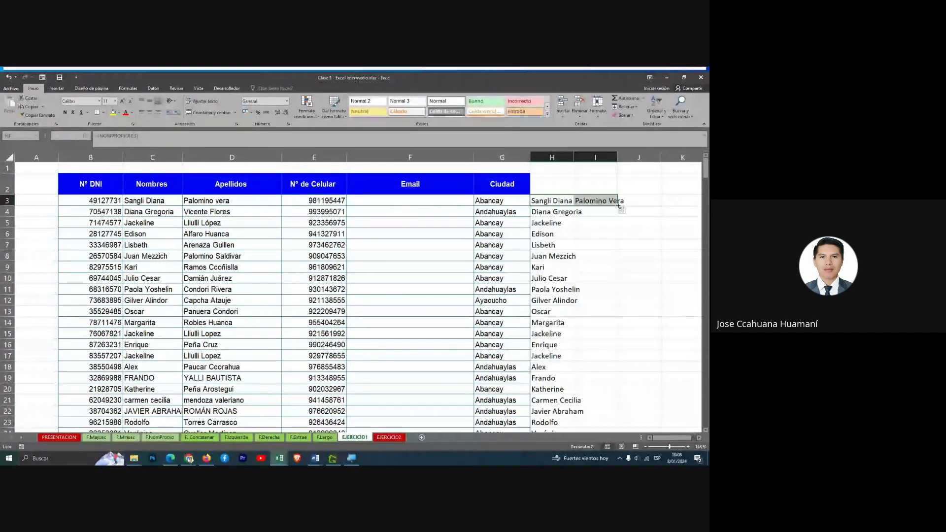
click(616, 209)
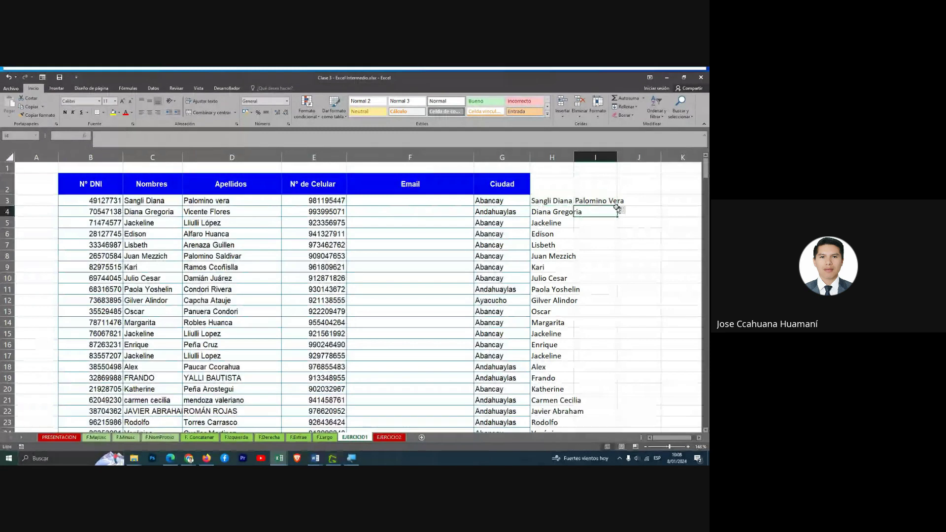
click(613, 202)
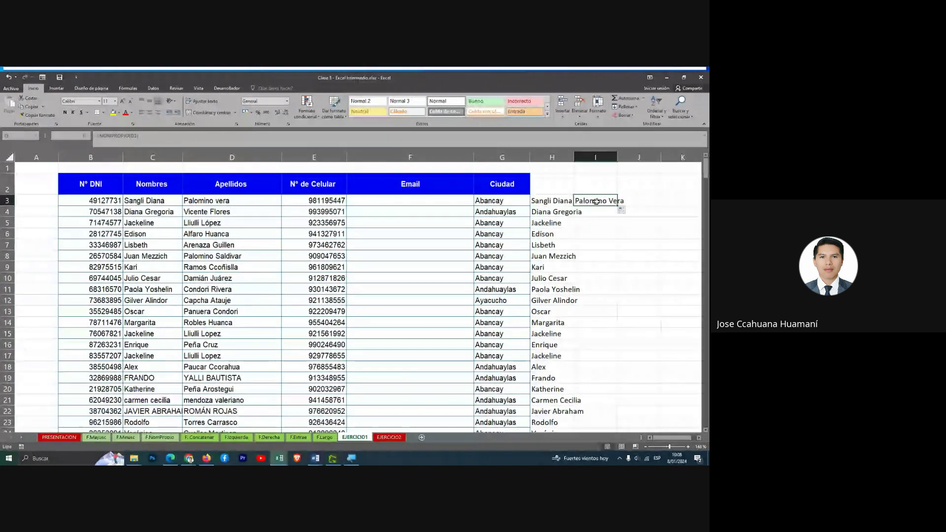
drag(618, 205, 618, 206)
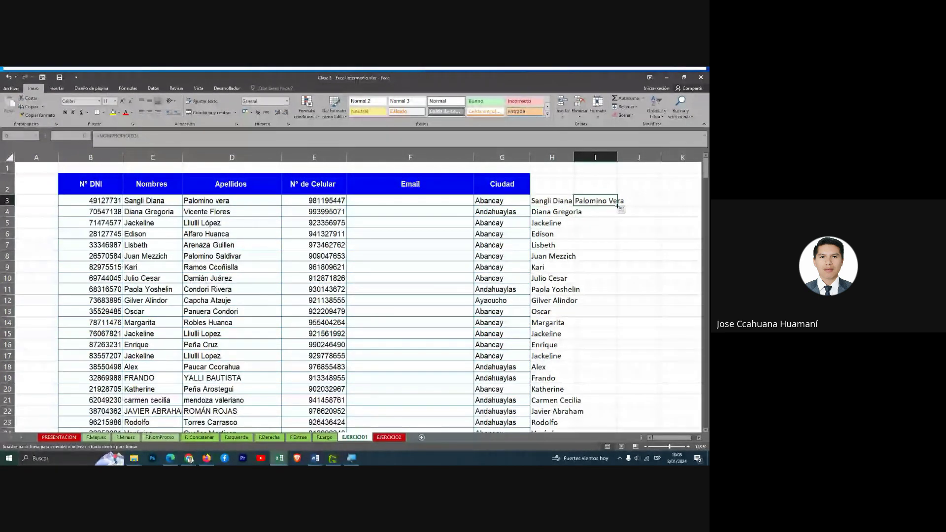
double_click(617, 207)
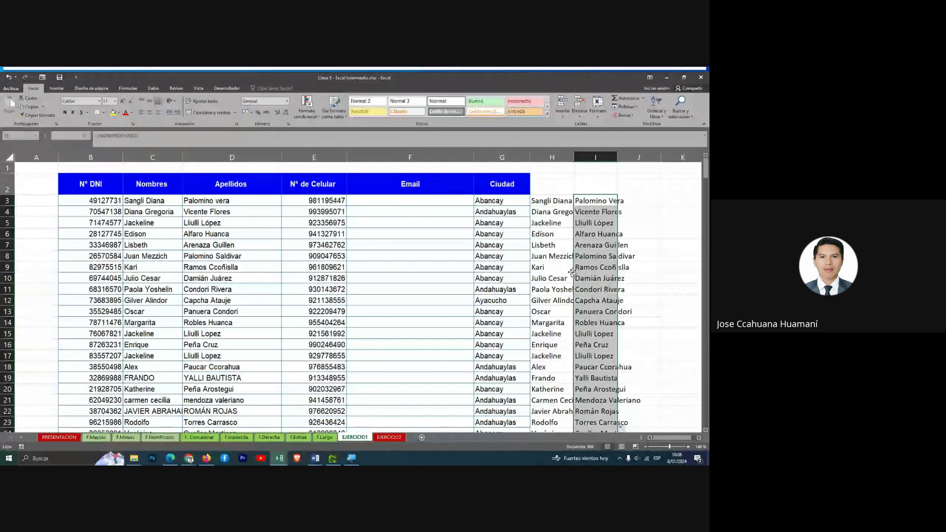
click(153, 378)
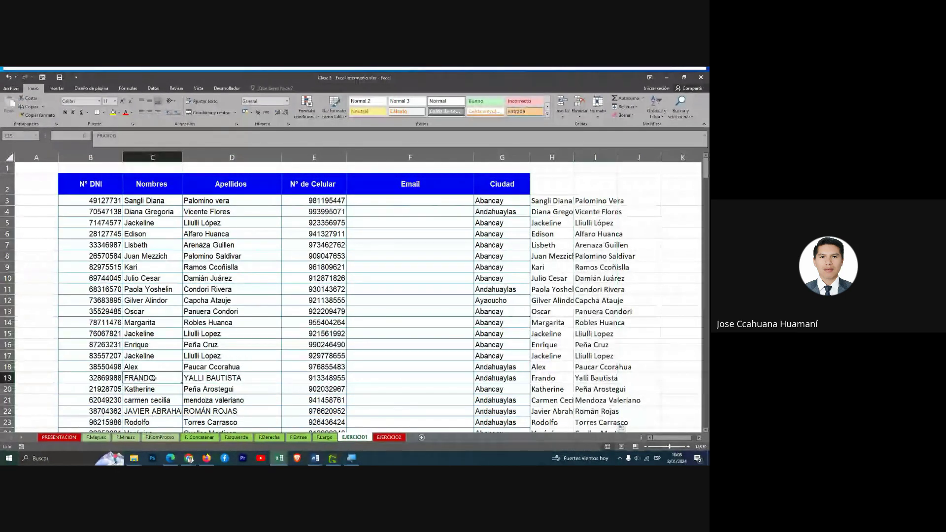
drag(153, 378, 232, 378)
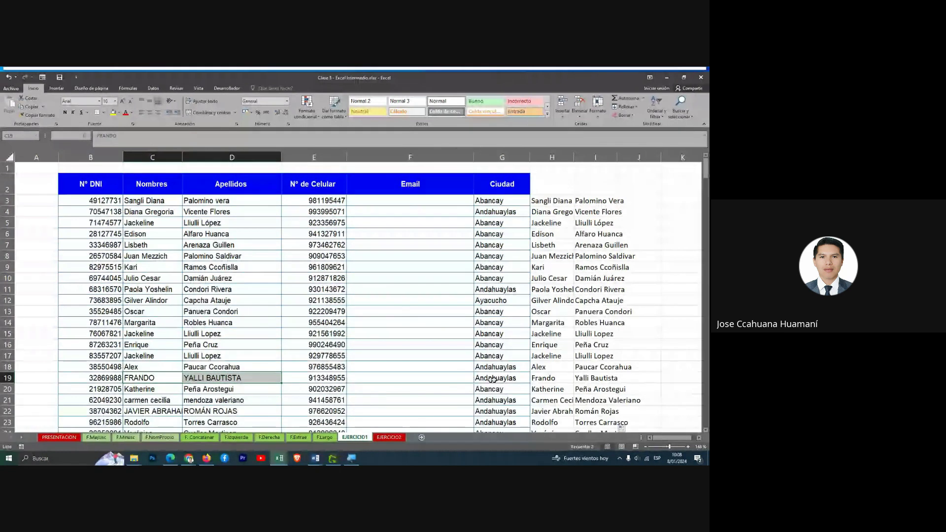
click(547, 378)
click(576, 379)
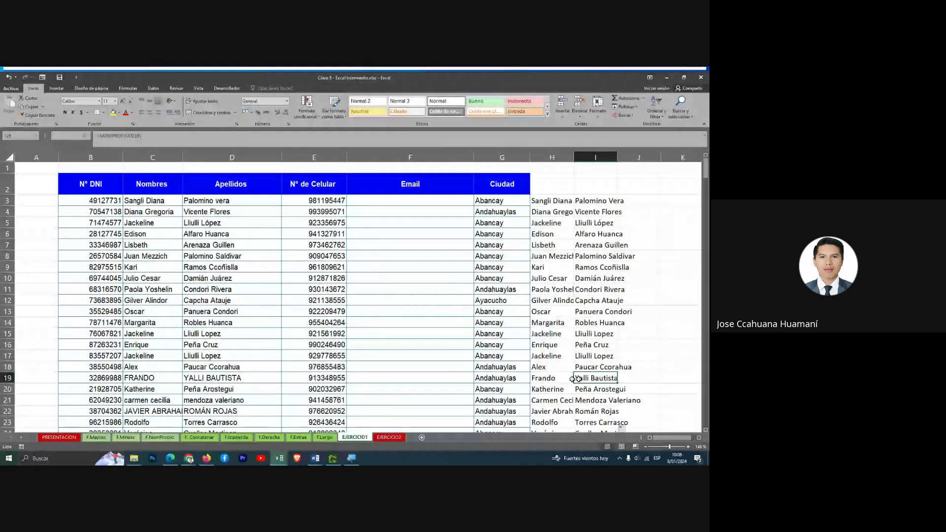
click(552, 378)
click(591, 378)
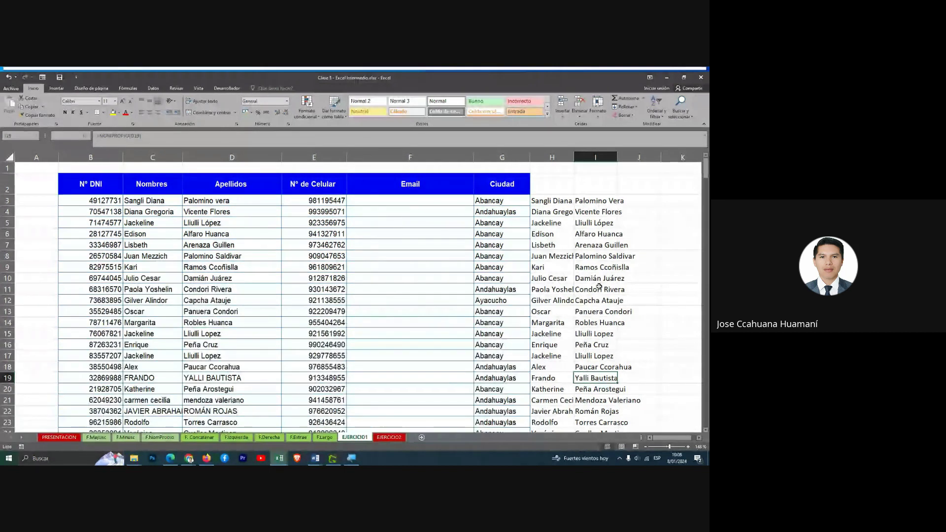
Step: Compare the proper-case results with the original names around rows 51 to 65
scroll(571, 290, down, 1)
scroll(593, 339, down, 2)
scroll(594, 344, down, 2)
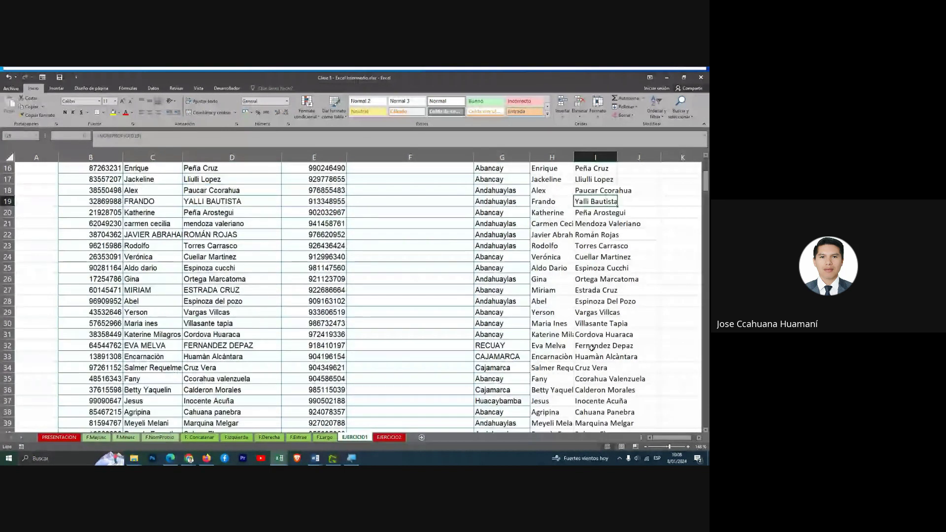
scroll(593, 346, down, 2)
scroll(591, 347, down, 4)
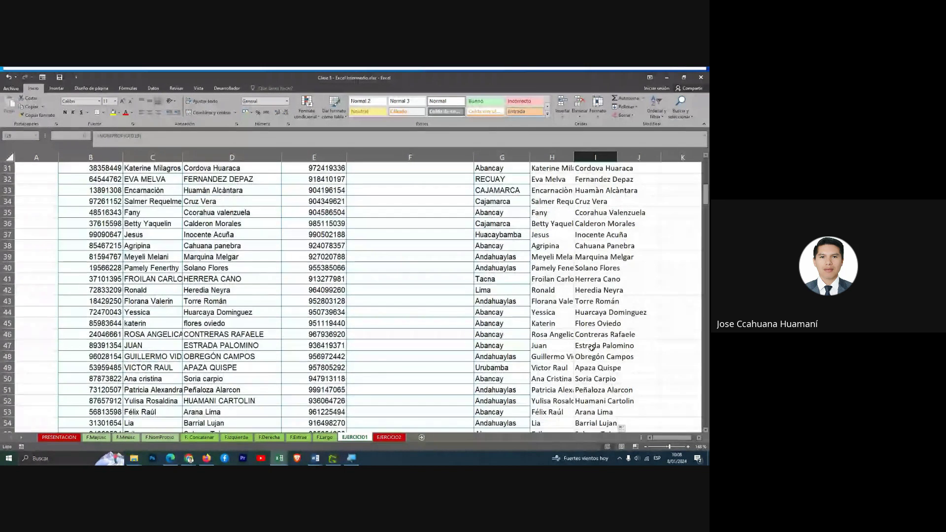
scroll(592, 348, down, 1)
scroll(591, 347, down, 2)
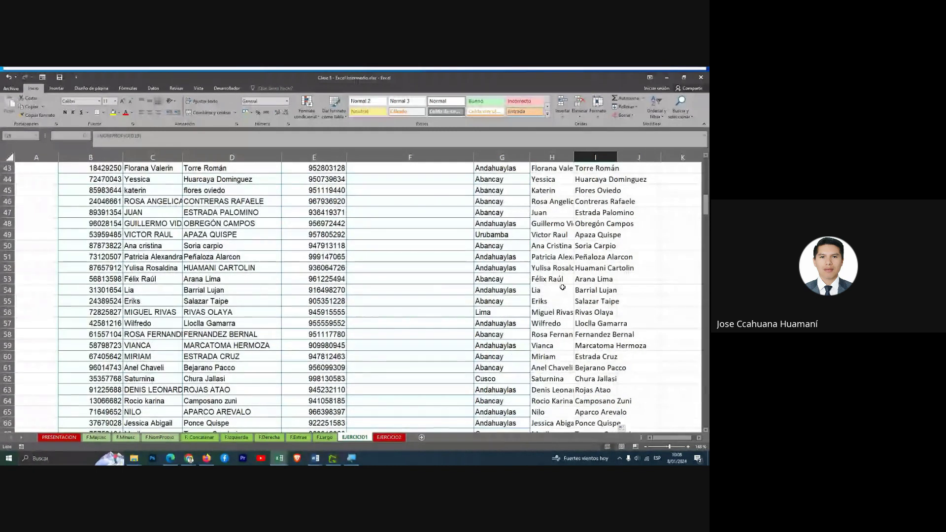
drag(552, 246, 596, 356)
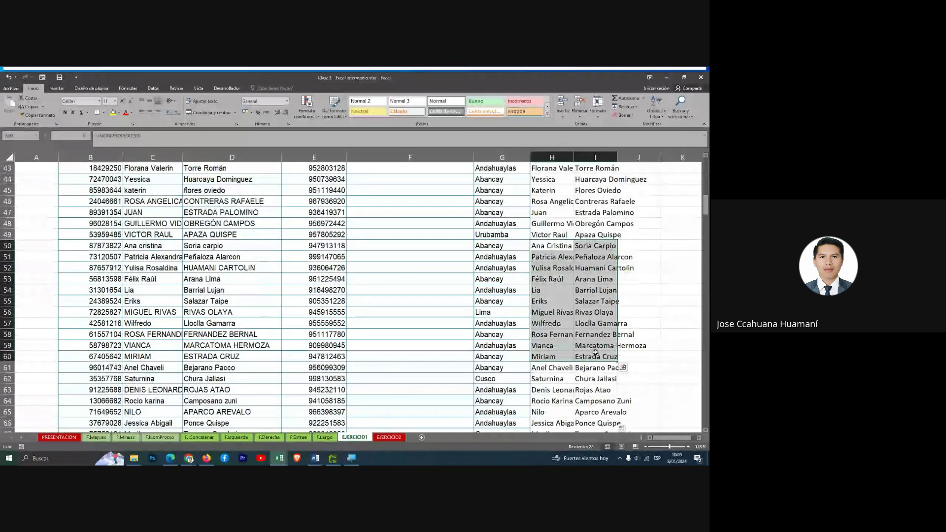
scroll(220, 294, down, 1)
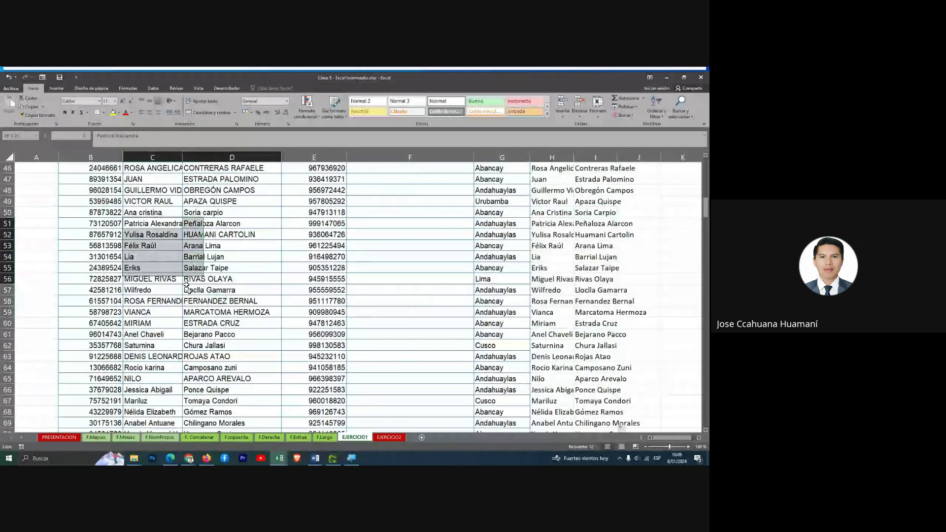
drag(150, 223, 206, 378)
scroll(569, 242, up, 5)
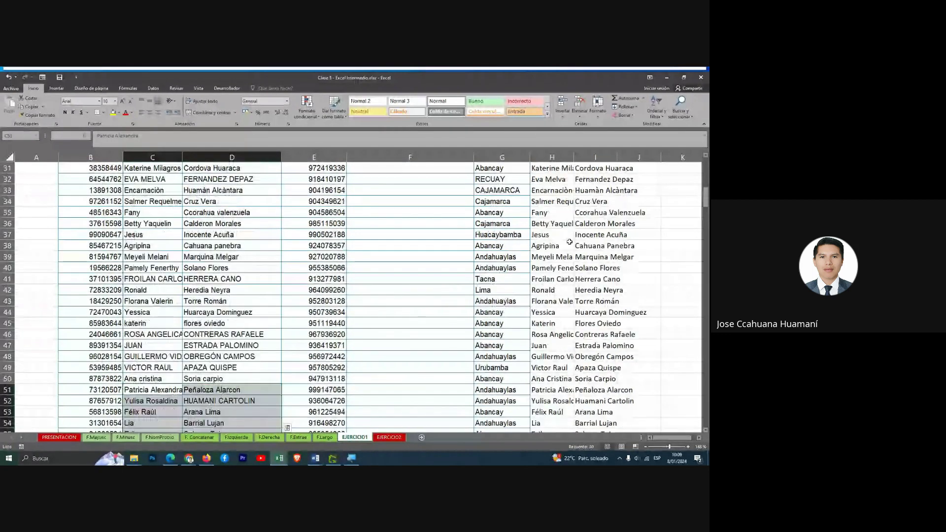
scroll(570, 242, up, 10)
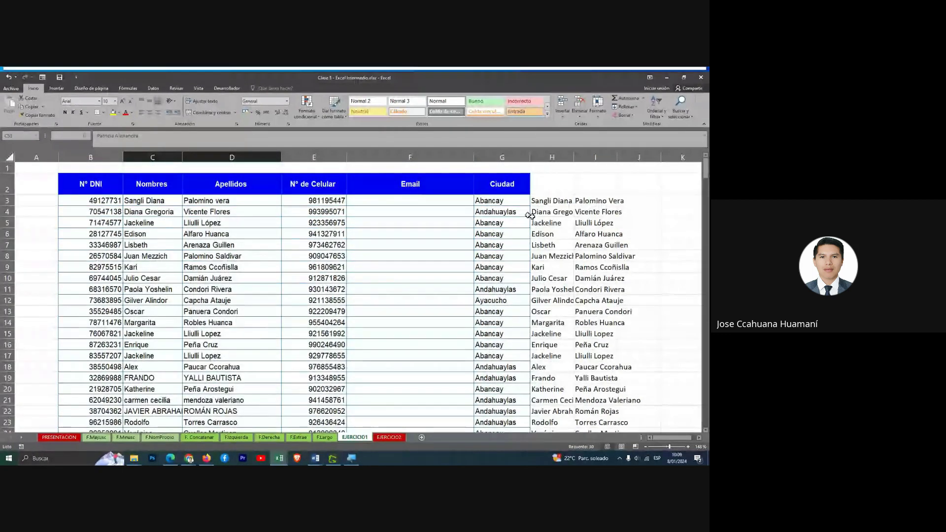
Step: Select H3:I3 down to the last student row and copy it
drag(547, 201, 592, 201)
click(551, 201)
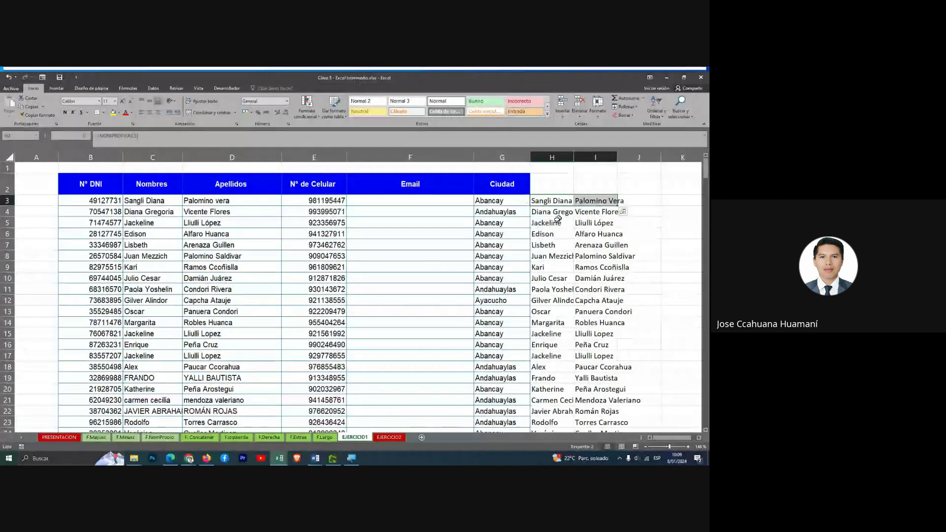
key(ctrl+shift+Down)
scroll(551, 225, down, 3)
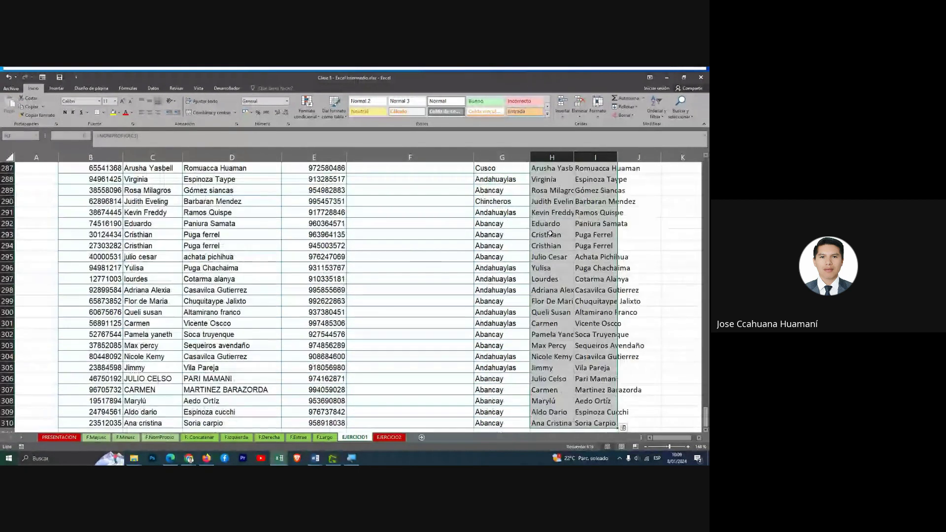
scroll(551, 233, up, 9)
scroll(570, 245, up, 13)
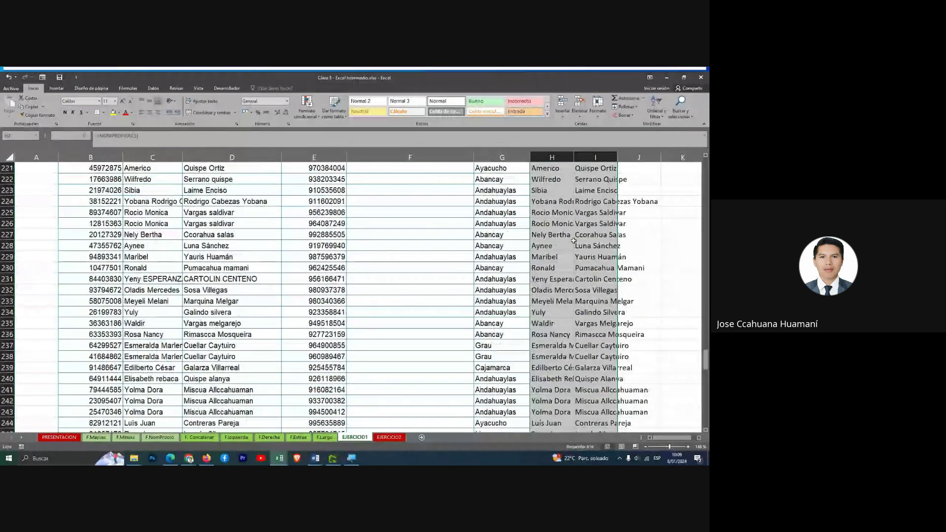
scroll(576, 239, up, 14)
scroll(584, 231, up, 13)
scroll(584, 232, up, 4)
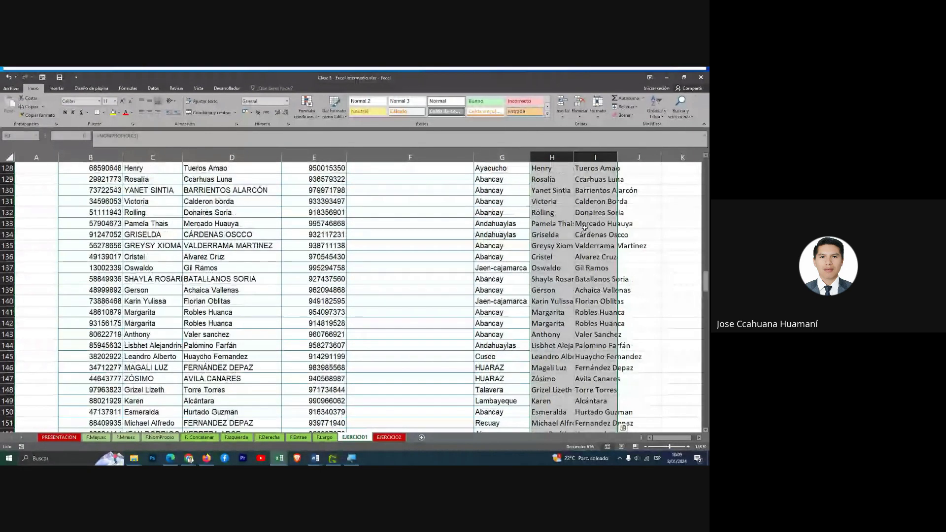
scroll(585, 226, up, 13)
scroll(584, 227, up, 10)
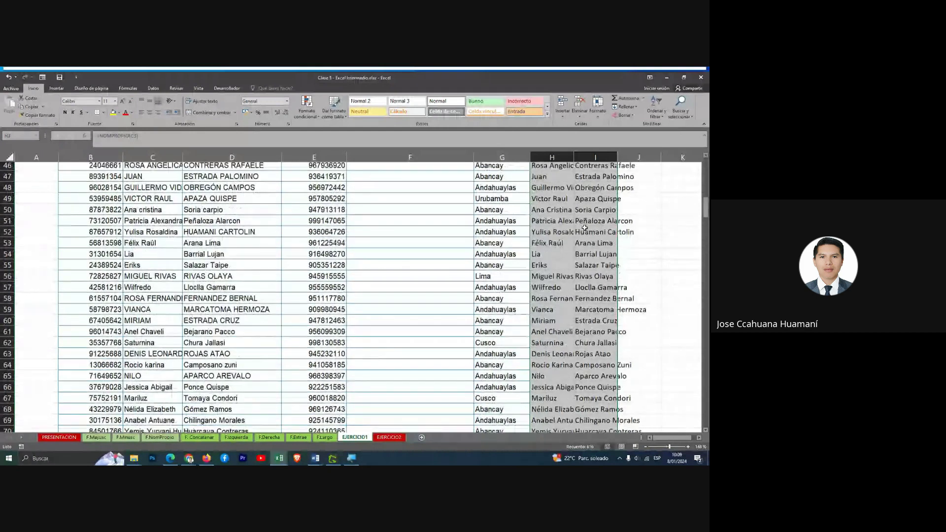
scroll(585, 227, up, 10)
scroll(585, 226, up, 10)
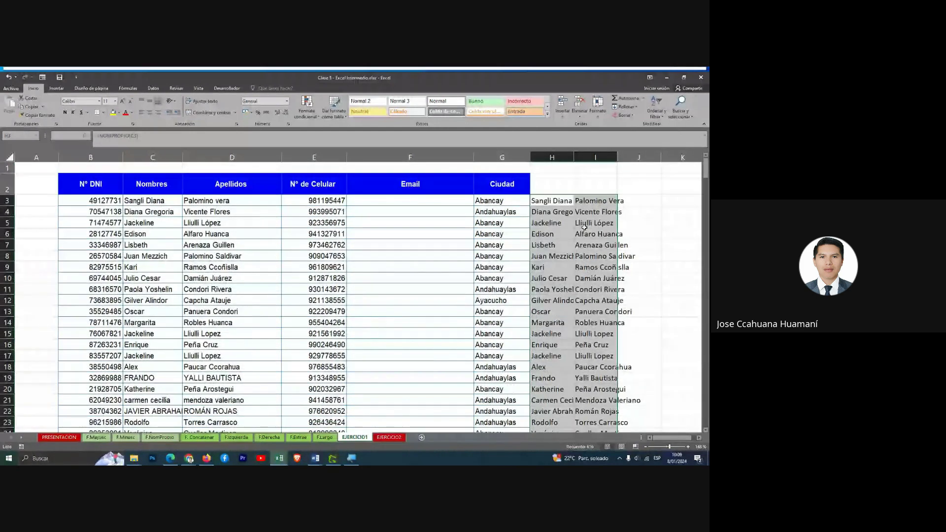
key(ctrl+c)
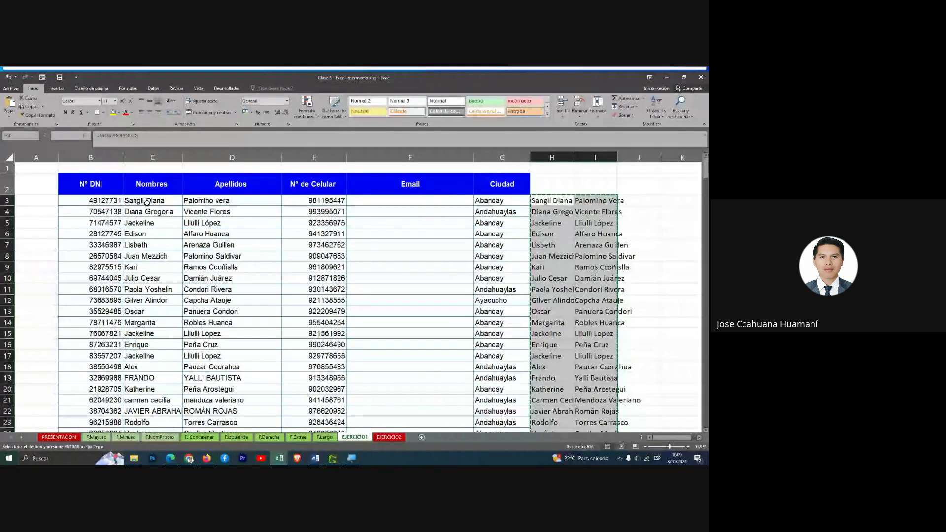
Step: Paste the copied names as values at C3, overwriting the original Nombres and Apellidos entries
click(147, 202)
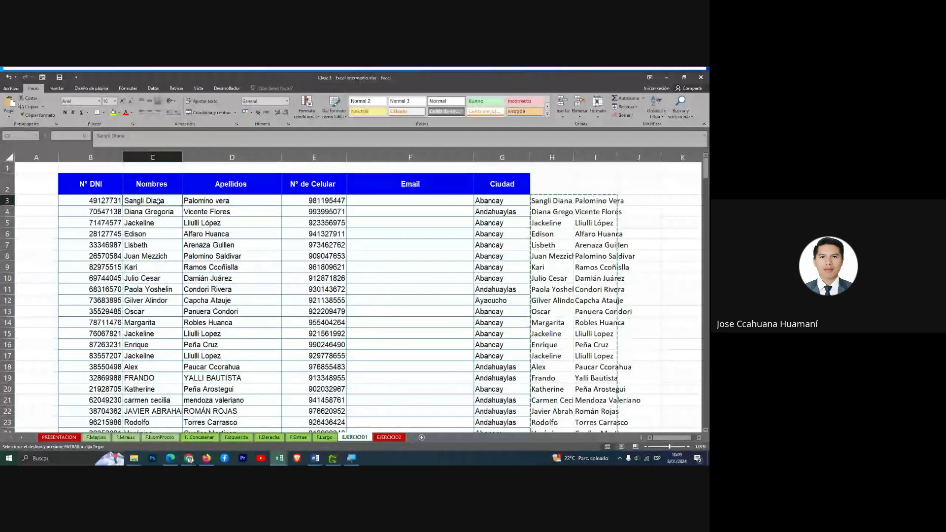
right_click(159, 202)
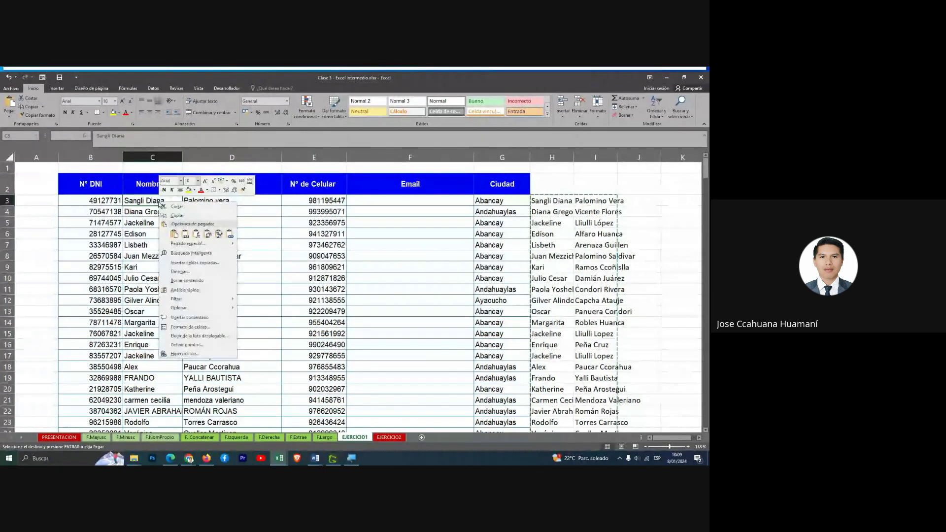
click(185, 233)
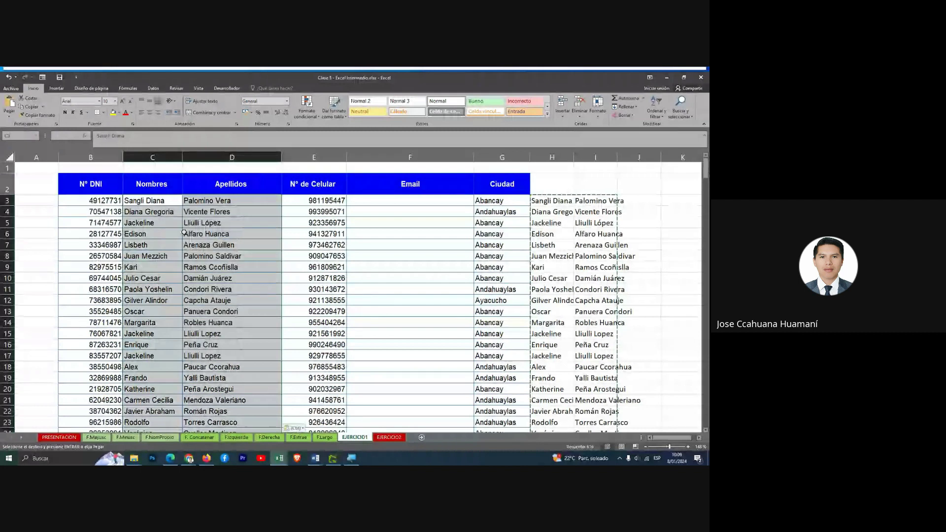
click(170, 267)
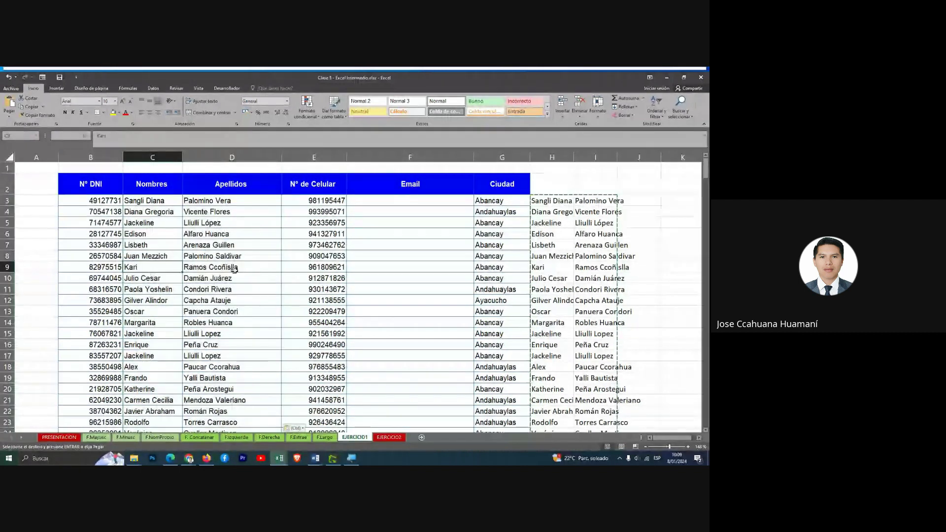
Step: Scroll down and check the corrected surname in D56
scroll(235, 270, down, 2)
scroll(236, 271, down, 4)
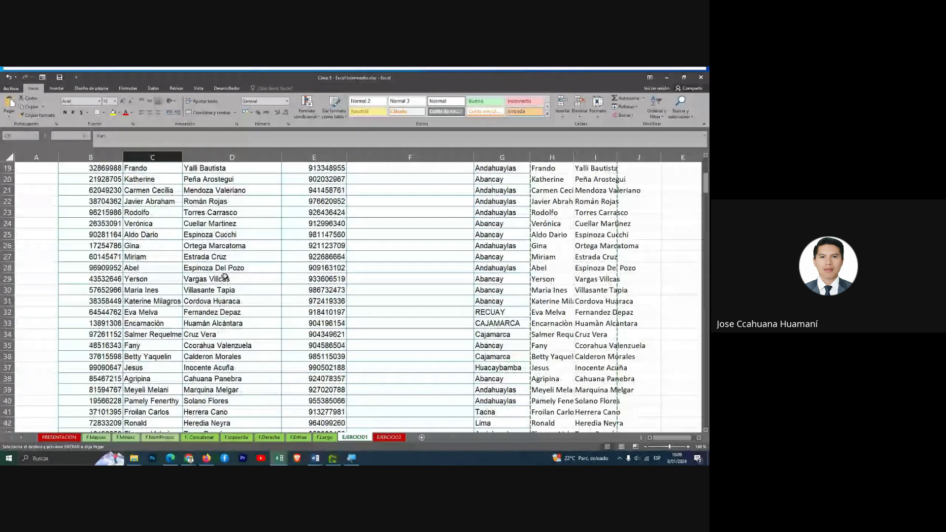
scroll(225, 277, down, 1)
scroll(207, 272, down, 2)
scroll(206, 272, down, 2)
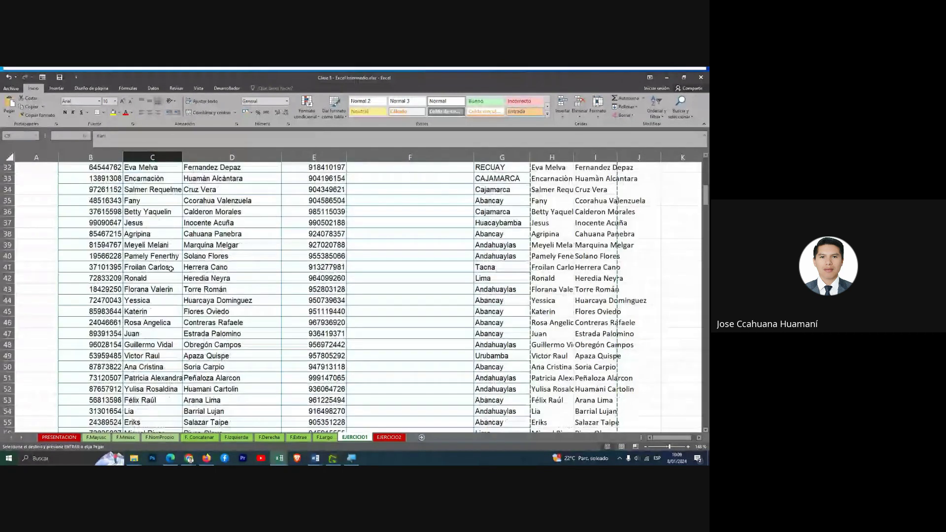
scroll(216, 268, down, 1)
scroll(216, 268, down, 2)
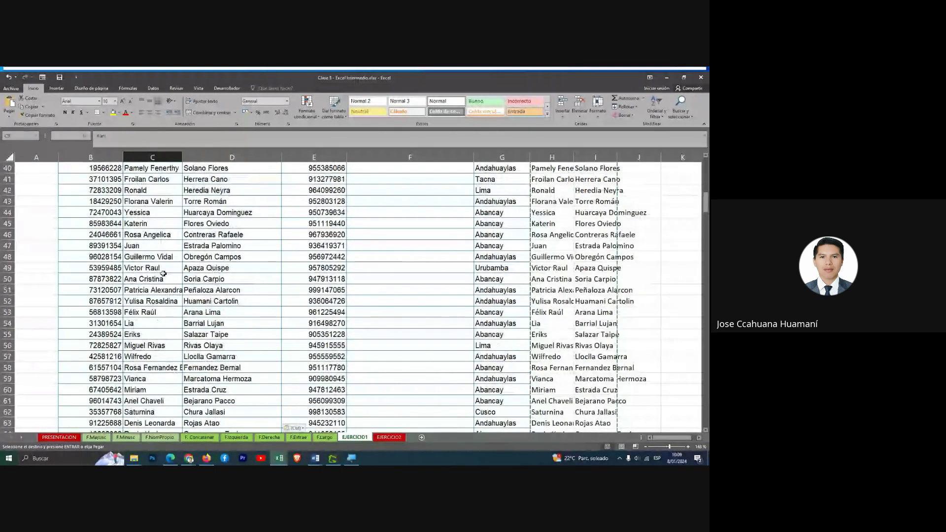
scroll(163, 273, down, 2)
click(186, 278)
scroll(170, 274, down, 2)
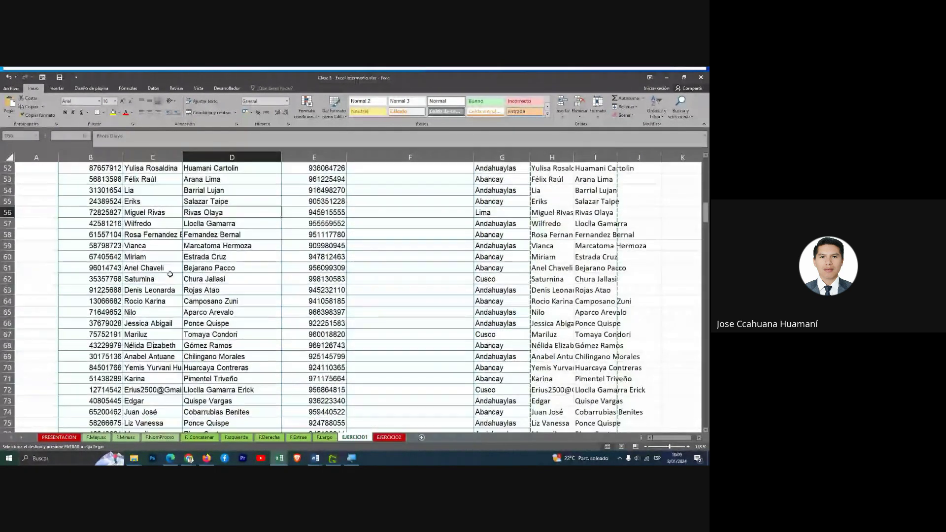
scroll(170, 274, down, 2)
scroll(213, 279, down, 3)
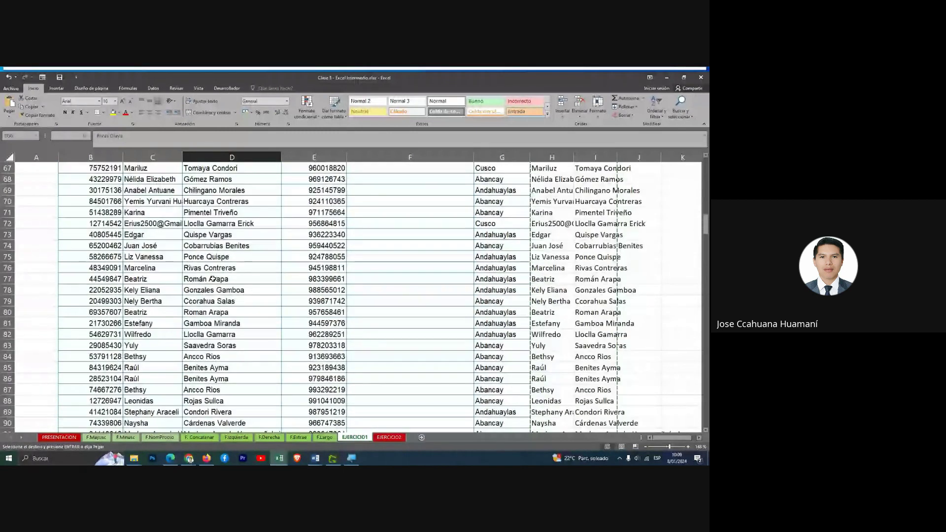
scroll(209, 277, up, 1)
scroll(206, 276, up, 1)
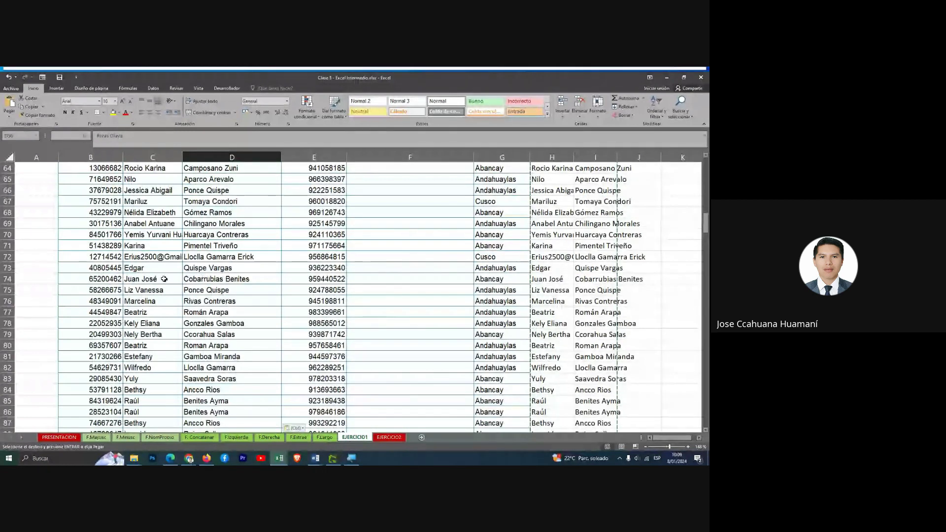
Step: Delete the e-mail portion from cell C72, leaving only the short first name
double_click(166, 260)
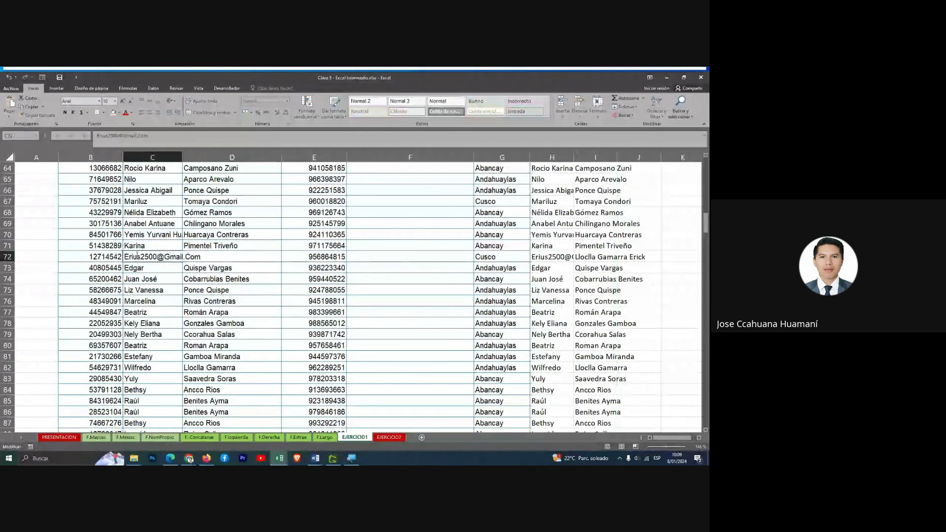
drag(140, 257, 209, 256)
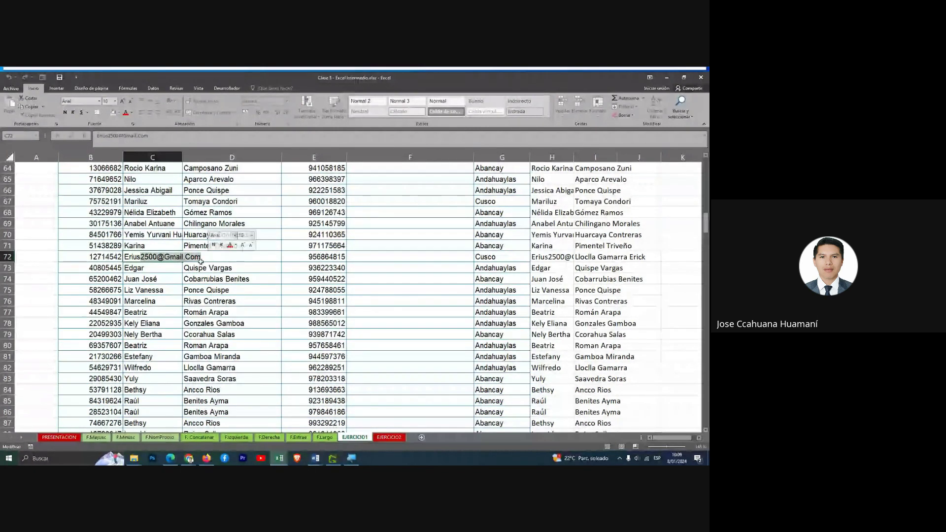
key(BackSpace)
key(BackSpace)
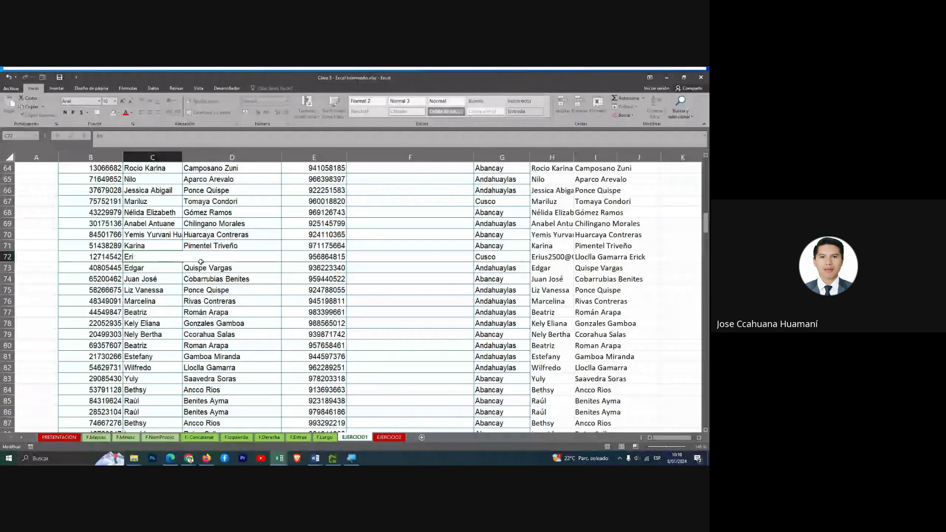
key(Return)
Step: Split row 91 so C91 keeps only the first name and D91 only the capitalised surnames
scroll(156, 302, down, 1)
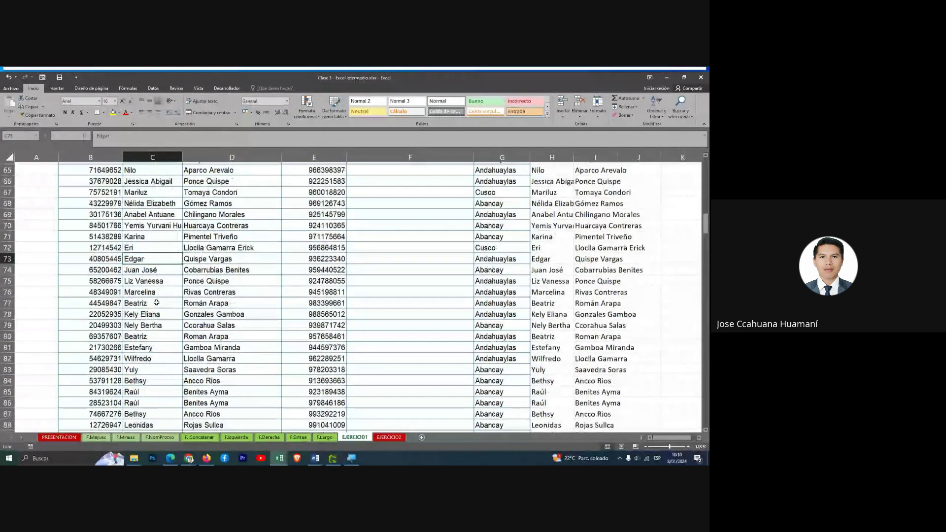
scroll(156, 302, down, 2)
scroll(164, 303, down, 2)
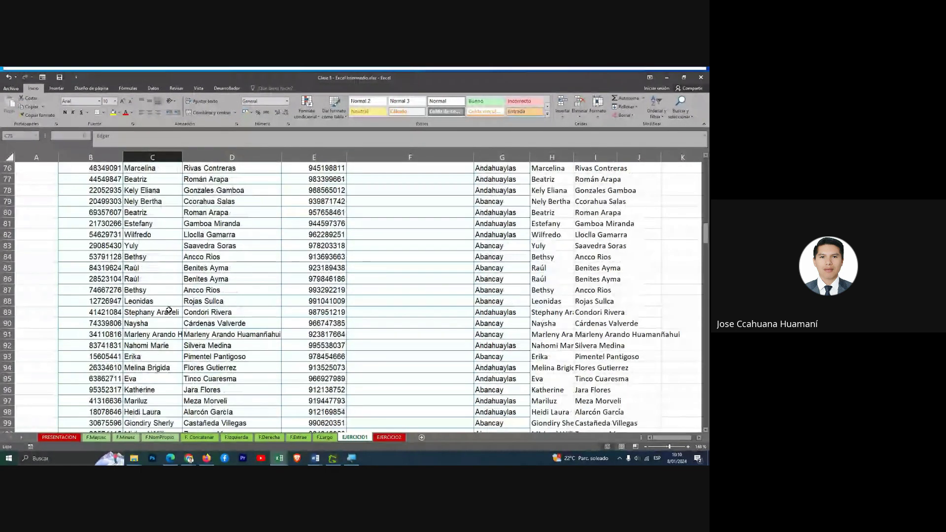
click(166, 335)
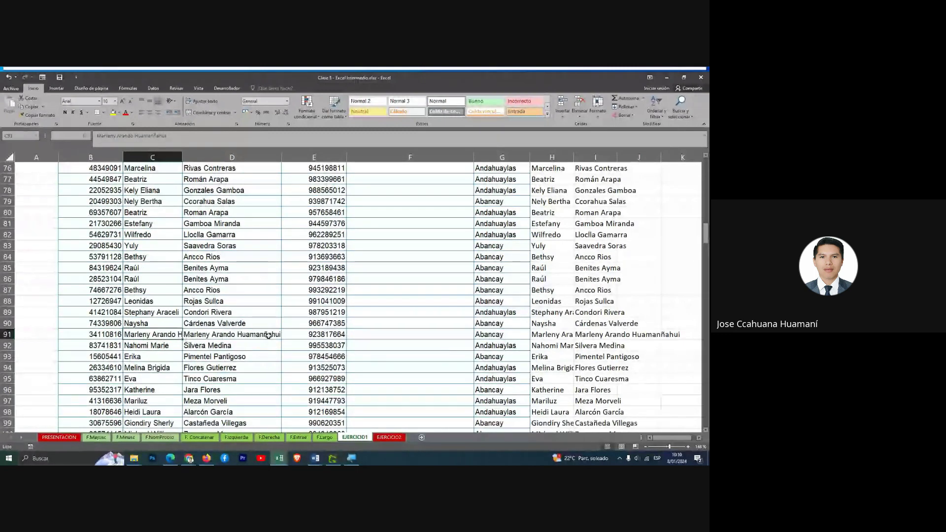
double_click(167, 334)
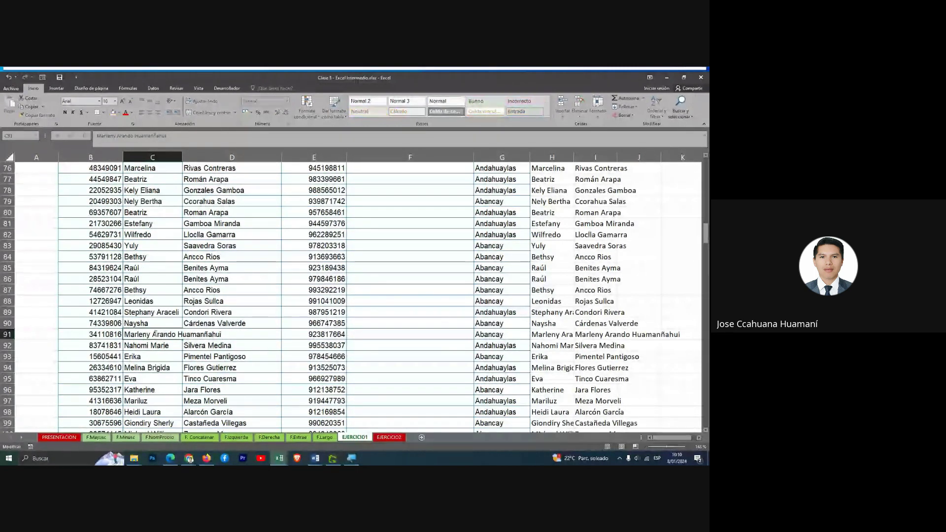
drag(153, 335, 221, 335)
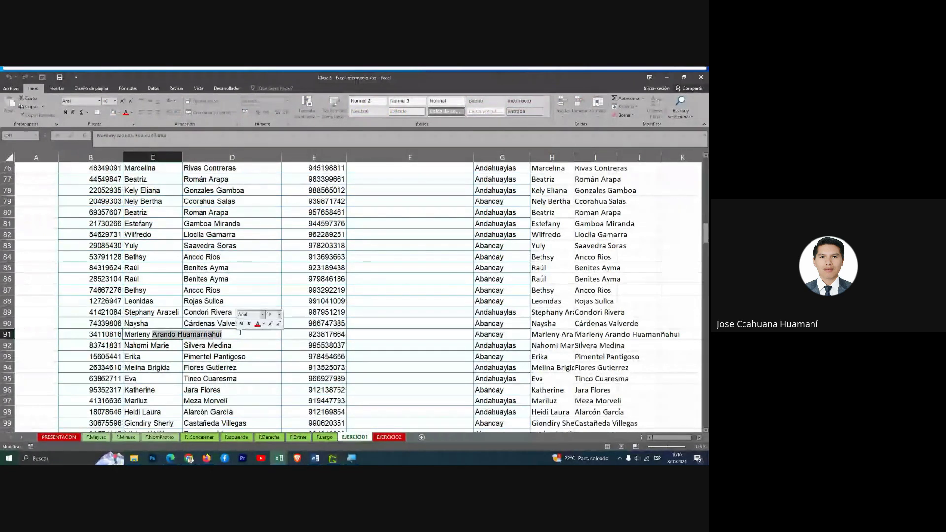
key(BackSpace)
key(Return)
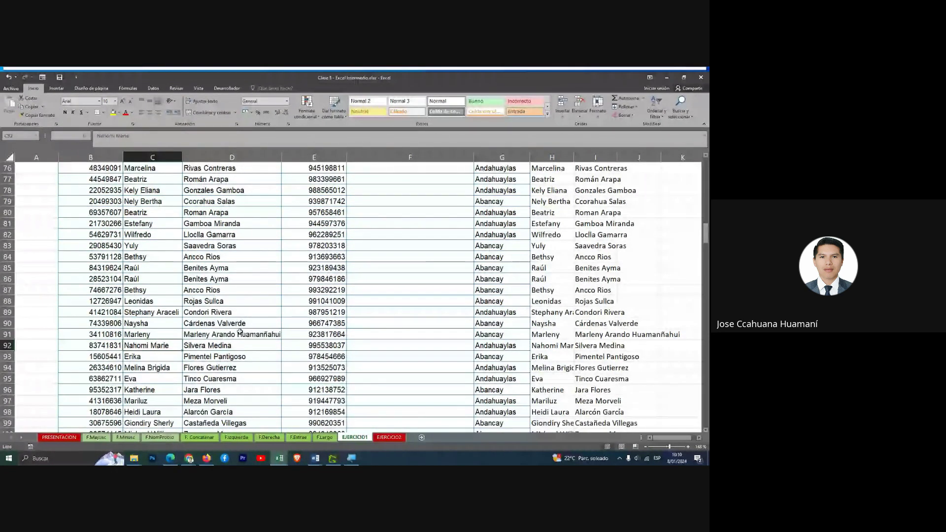
double_click(240, 334)
drag(217, 334, 182, 335)
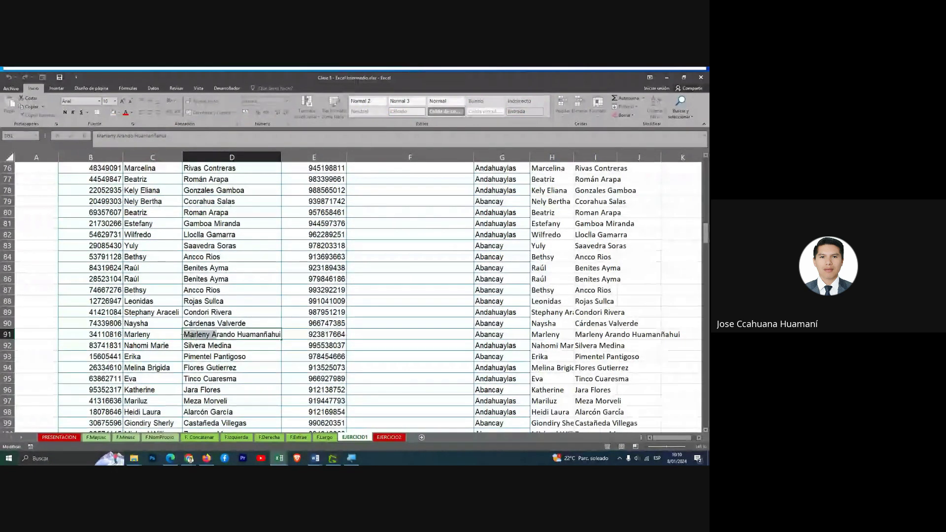
text(a)
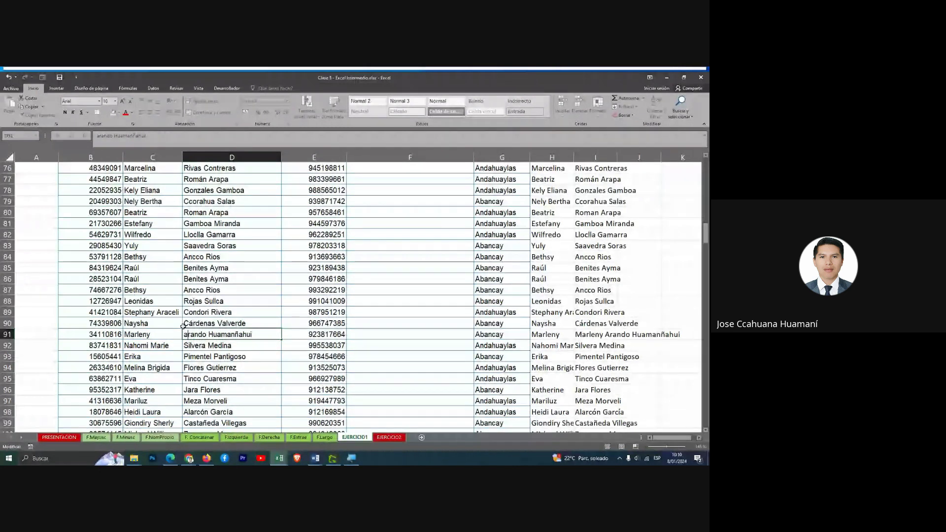
key(BackSpace)
text(A)
key(ctrl+Return)
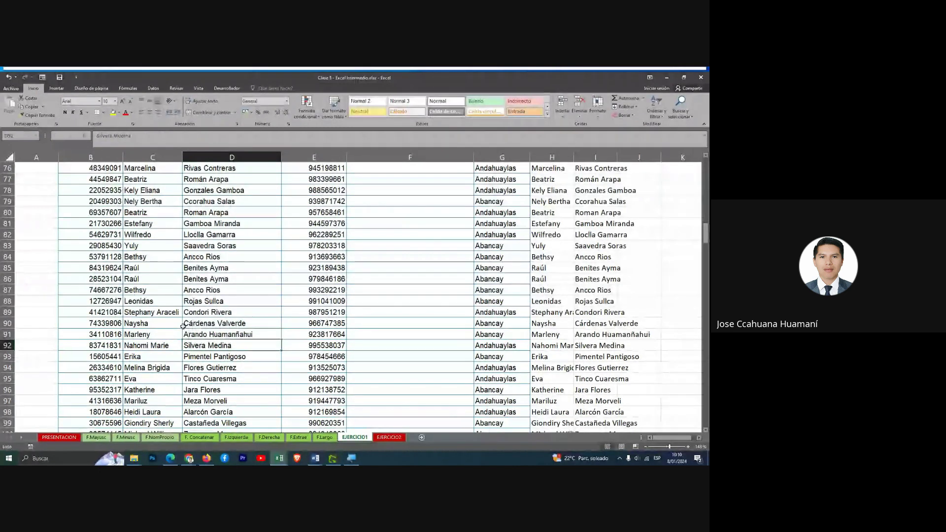
Step: Delete the e-mail from C112, cut the first name out of D112 and enter it in C112
scroll(178, 338, down, 1)
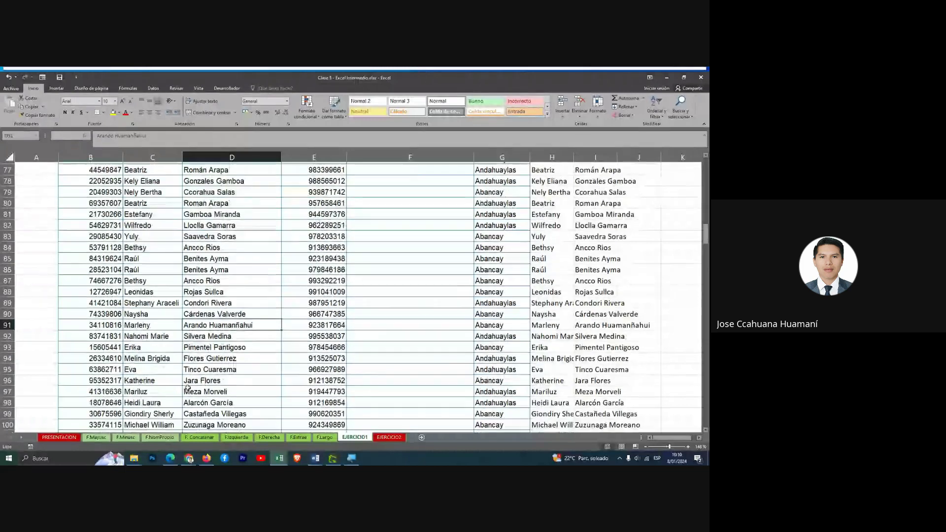
scroll(210, 335, down, 2)
scroll(210, 335, down, 2)
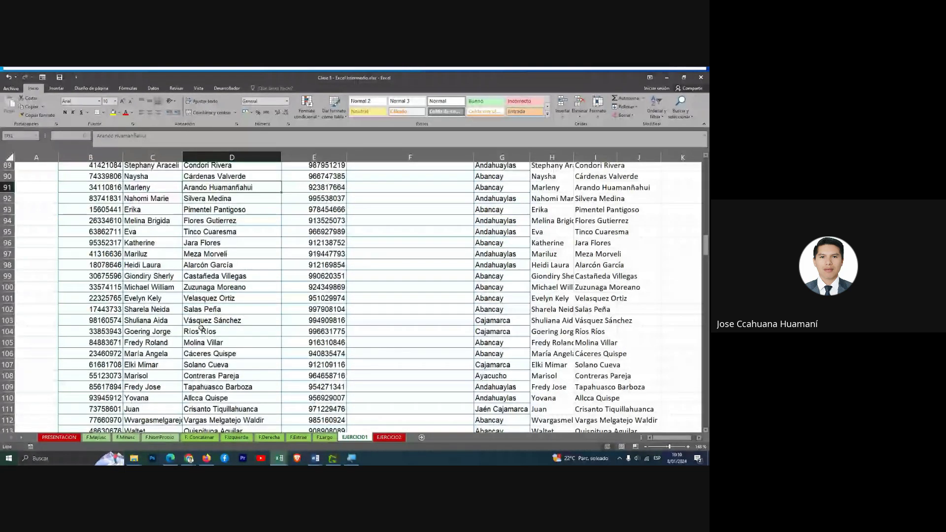
scroll(201, 329, down, 3)
double_click(170, 334)
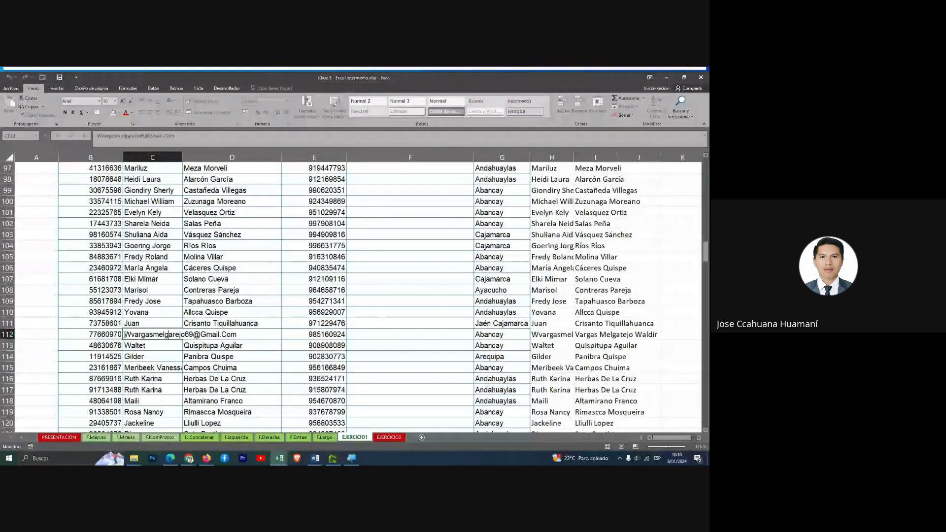
drag(124, 334, 229, 334)
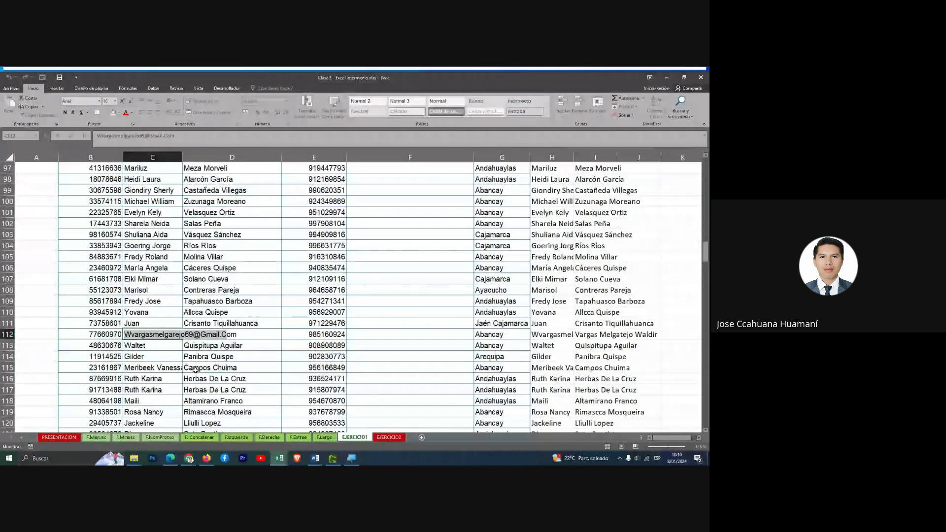
key(Delete)
key(Delete)
key(Delete)
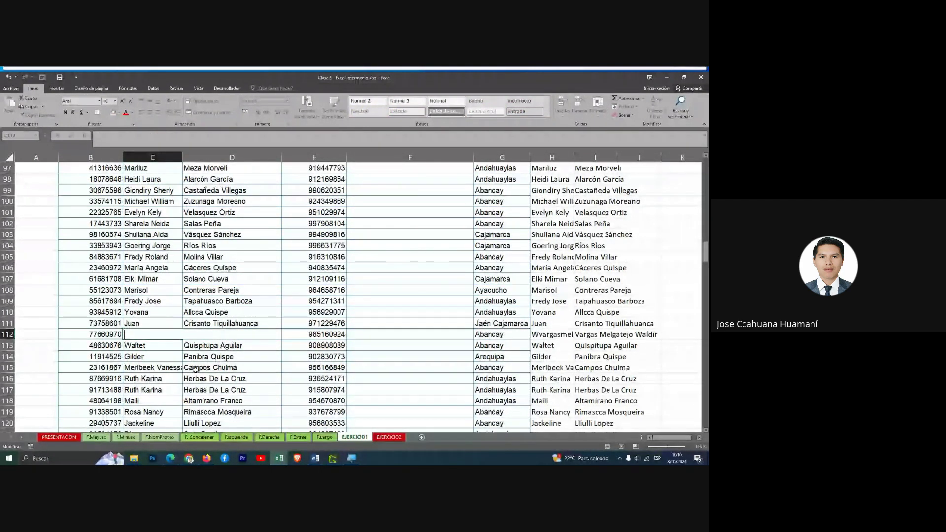
click(209, 394)
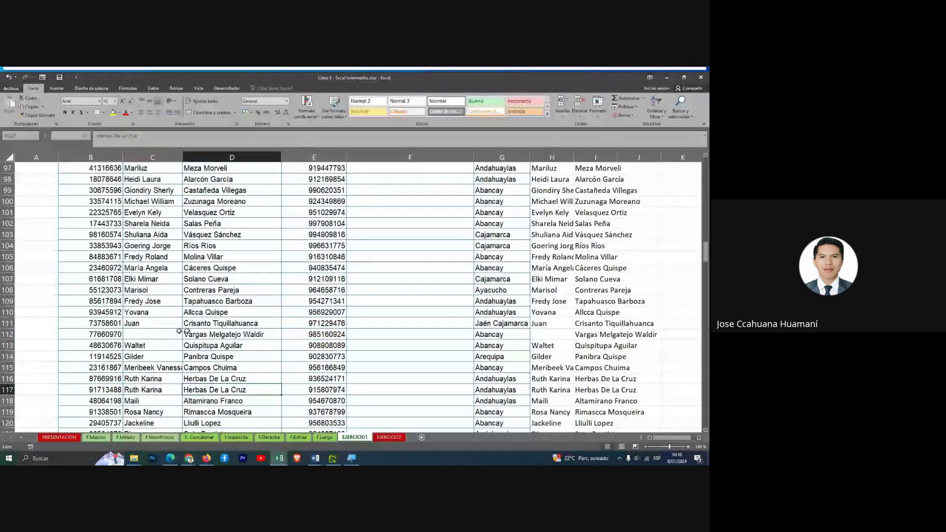
double_click(243, 334)
drag(243, 334, 266, 335)
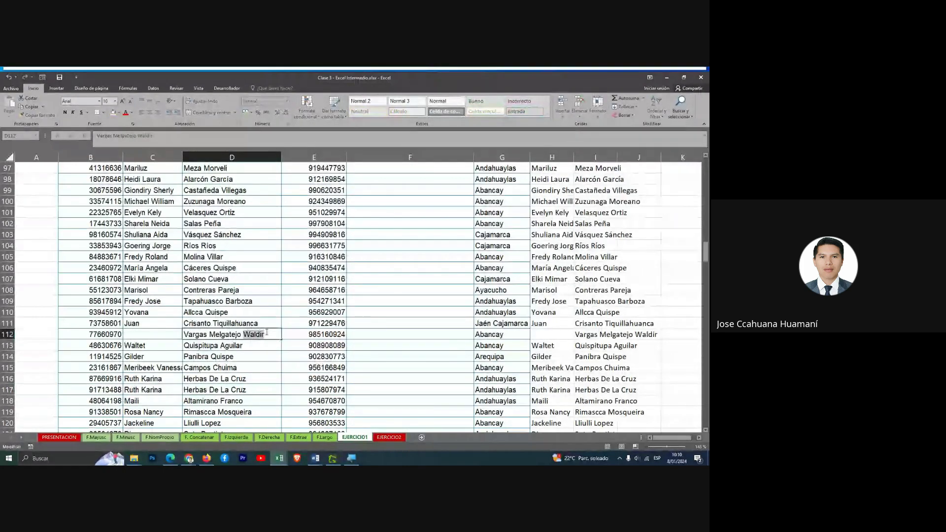
key(ctrl+x)
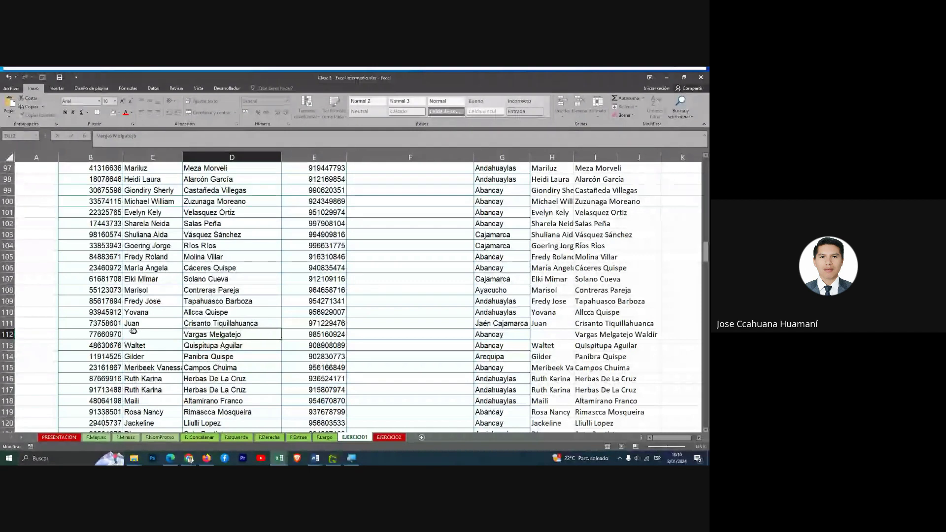
click(133, 331)
text(Waldir)
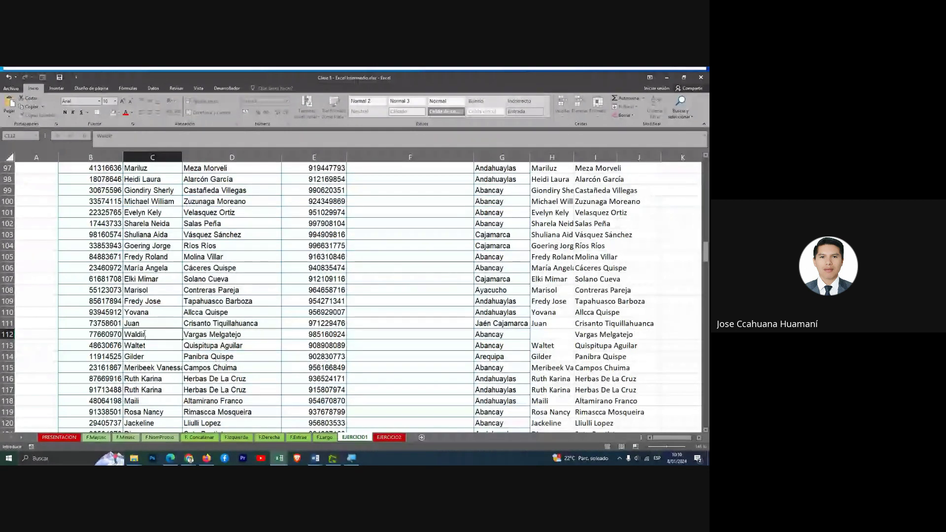
key(Return)
scroll(172, 347, down, 1)
scroll(172, 348, down, 2)
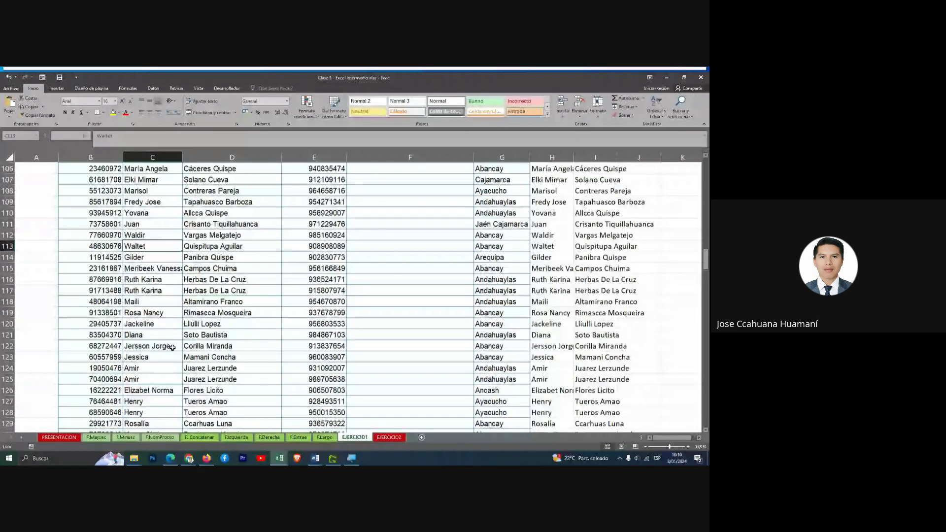
scroll(172, 347, down, 4)
scroll(230, 348, down, 4)
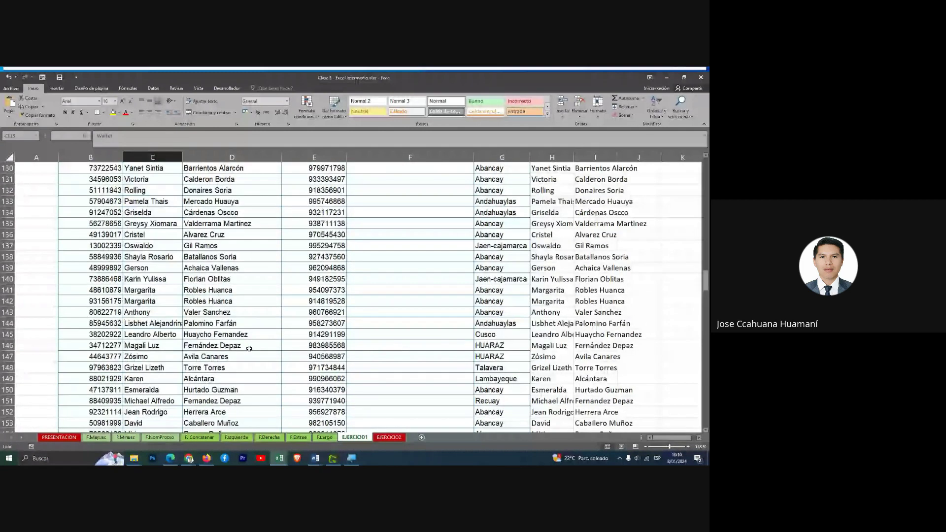
scroll(249, 348, down, 4)
scroll(249, 348, down, 4)
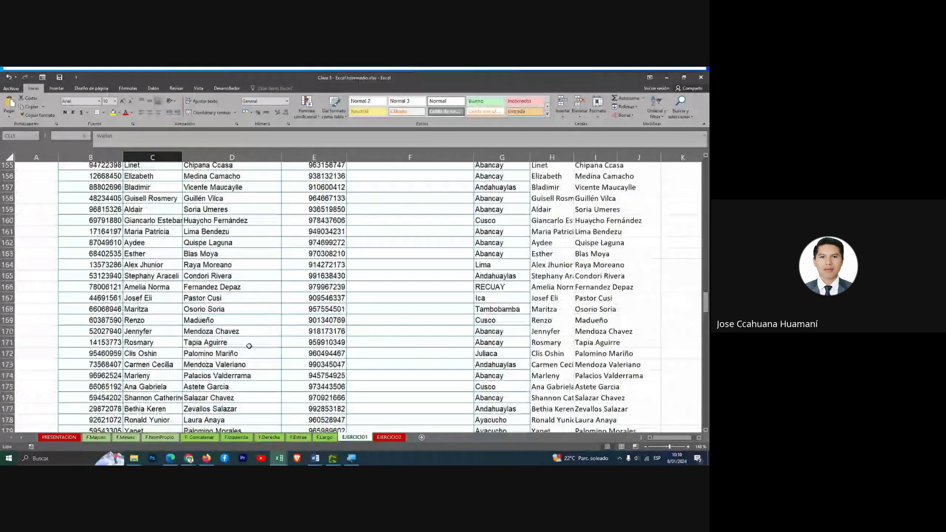
scroll(249, 346, down, 6)
scroll(249, 346, down, 2)
scroll(249, 346, down, 1)
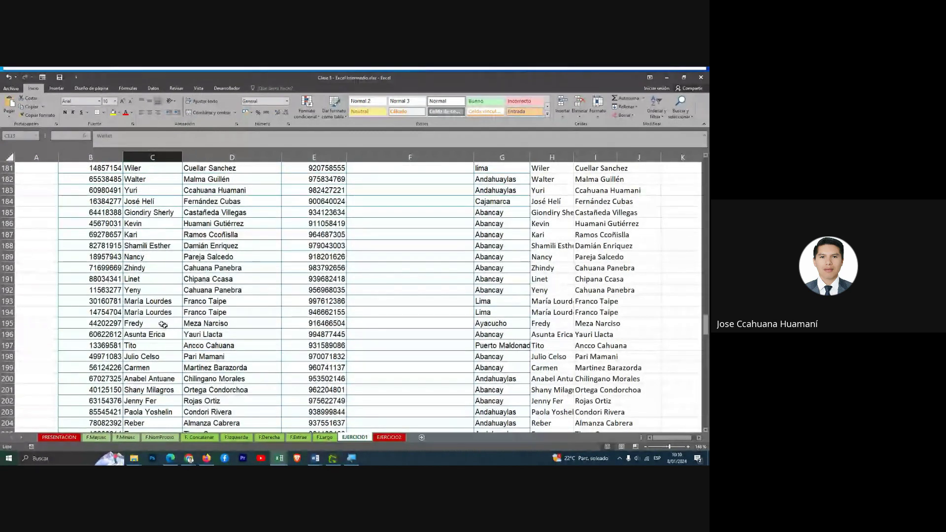
click(152, 301)
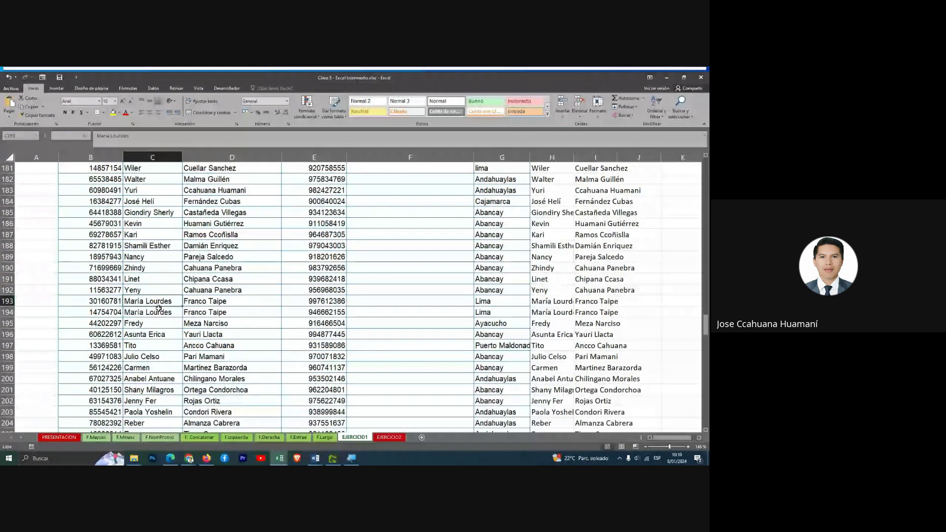
click(217, 302)
click(235, 311)
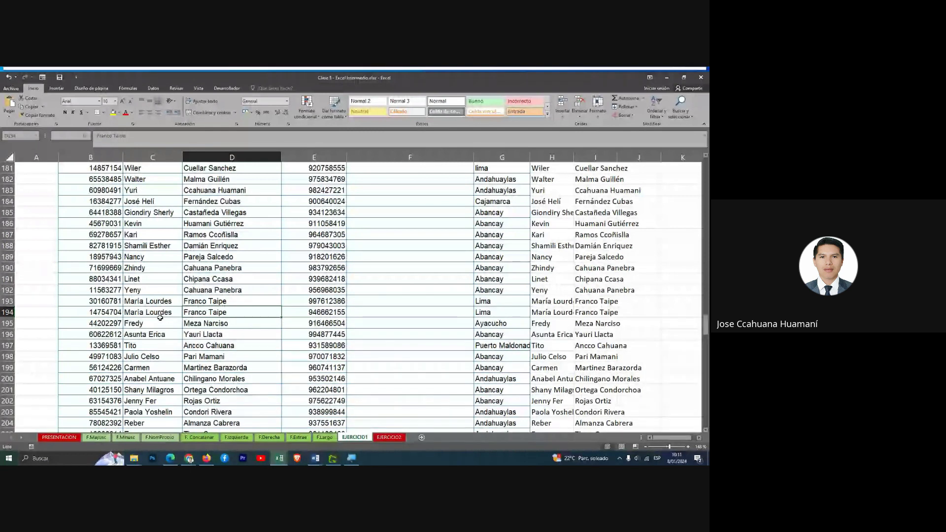
click(179, 302)
click(196, 302)
click(179, 312)
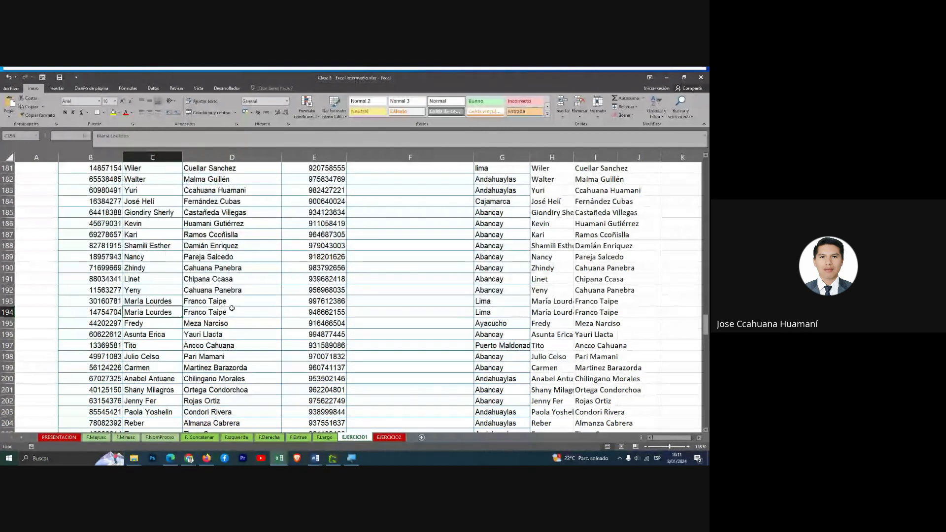
key(Left)
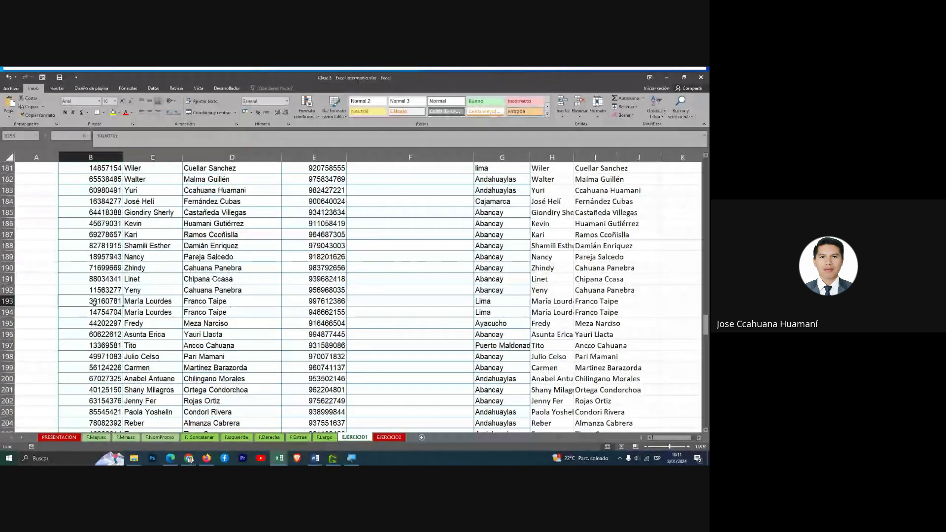
key(Up)
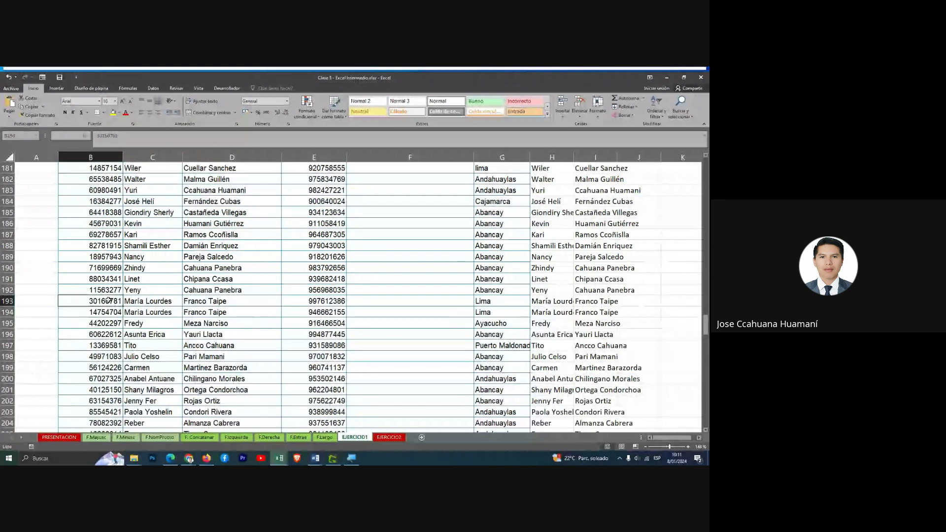
key(Down)
key(Up)
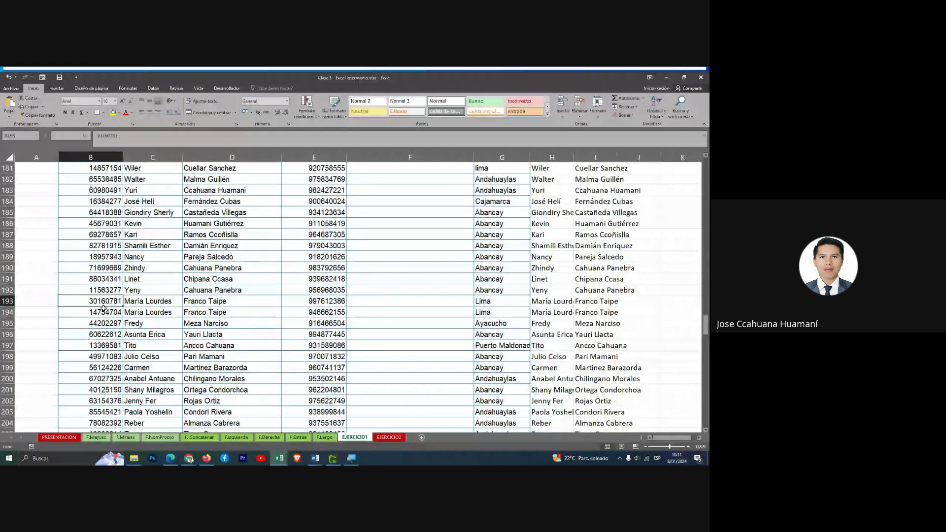
key(Down)
key(Up)
key(Down)
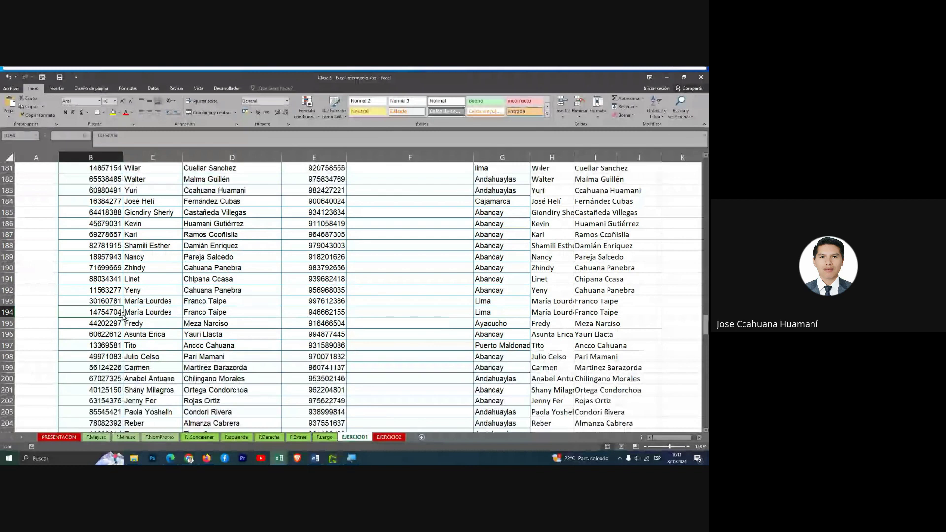
key(Right)
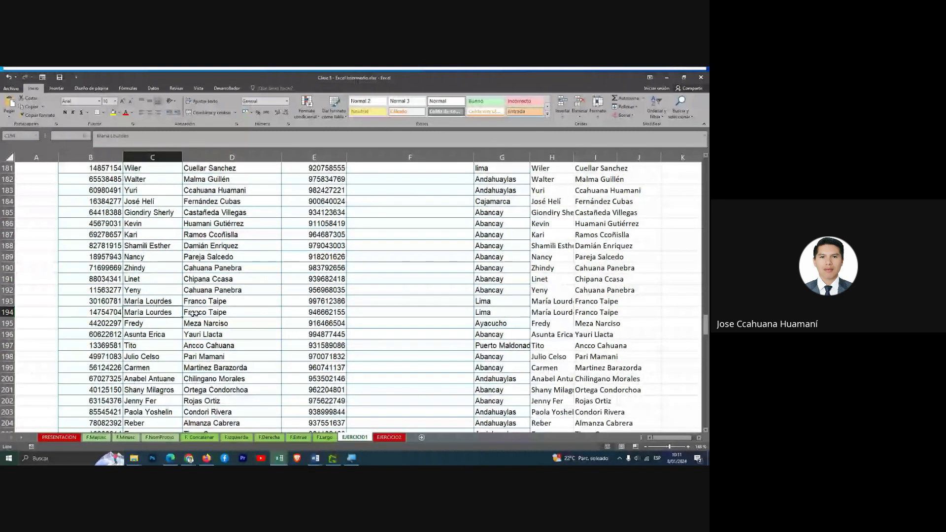
key(Left)
key(Up)
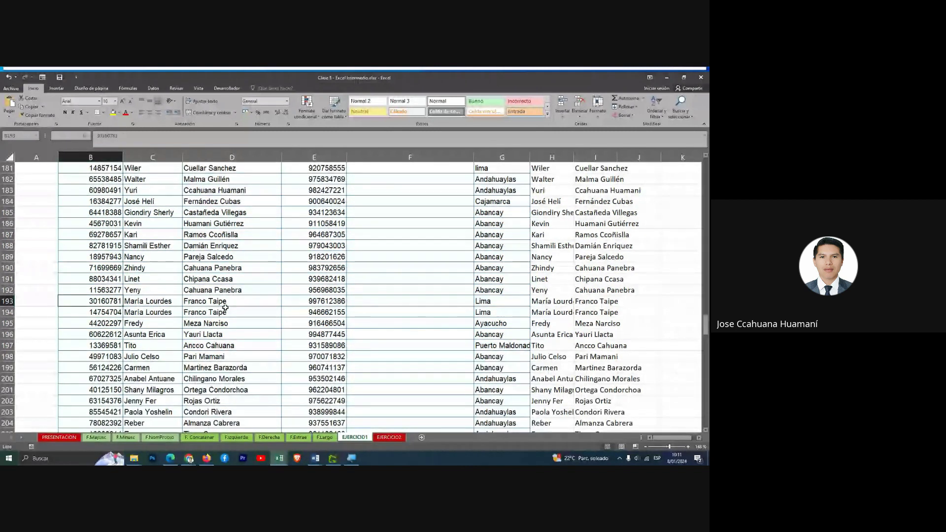
Step: Clear the contents of helper columns H and I, then select Email cell F3
scroll(226, 308, down, 10)
scroll(296, 298, down, 2)
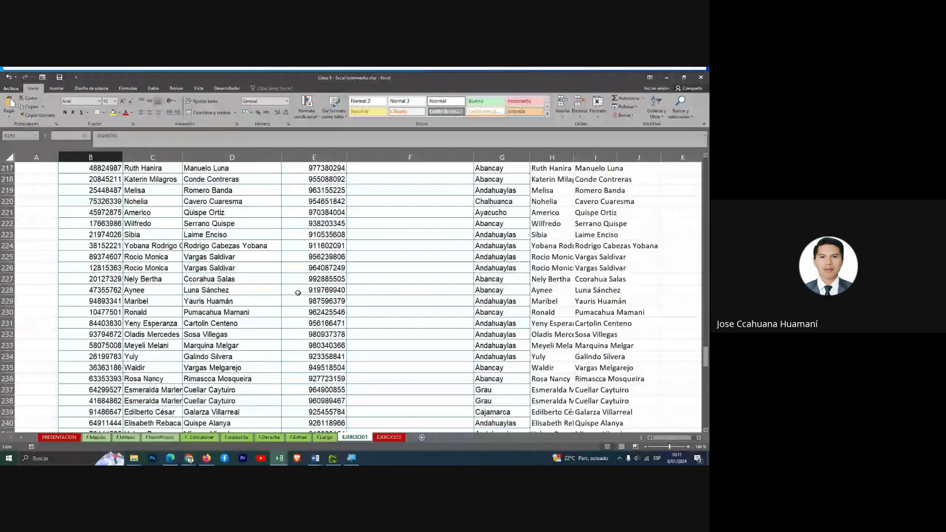
scroll(297, 292, up, 15)
scroll(297, 290, up, 18)
scroll(298, 286, up, 18)
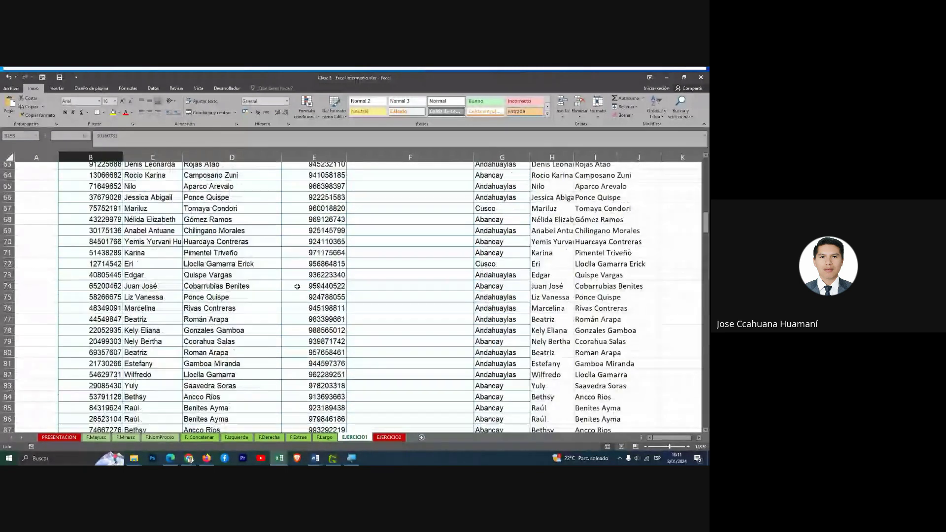
scroll(297, 286, up, 12)
scroll(297, 286, up, 9)
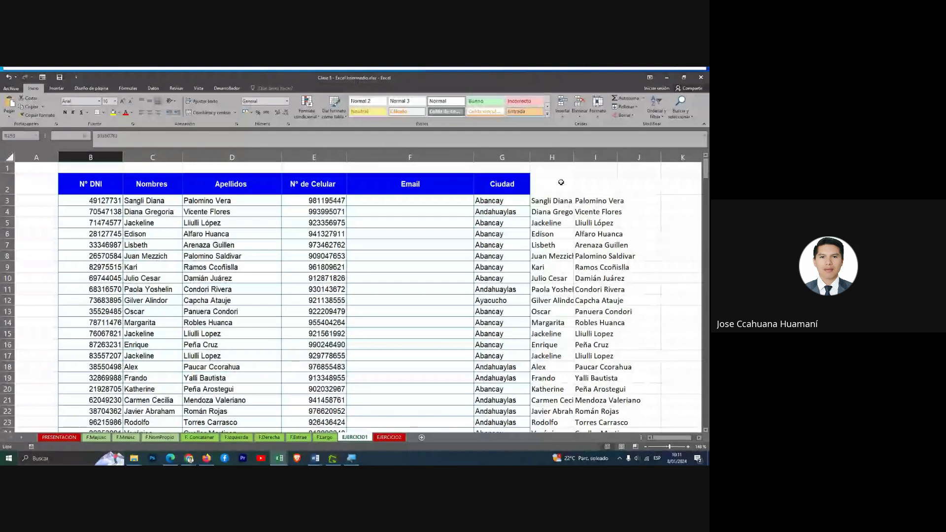
click(554, 158)
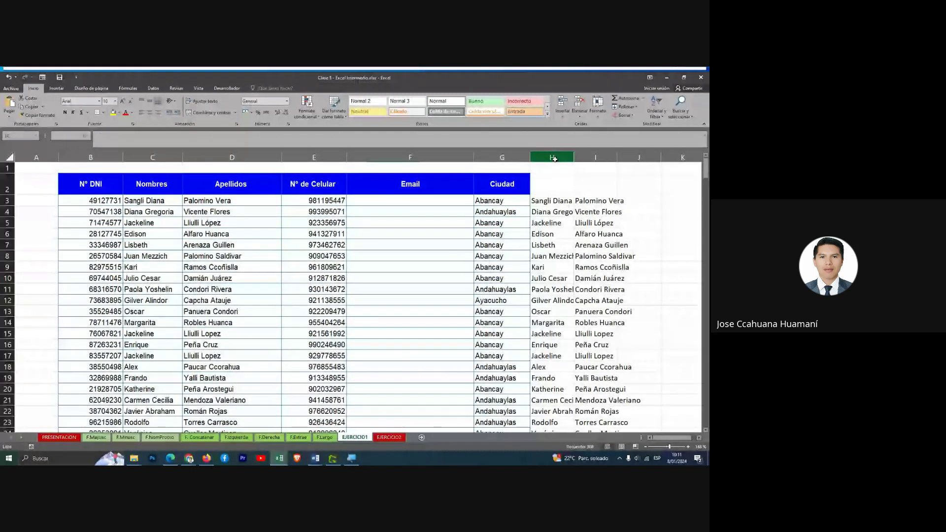
drag(554, 158, 596, 158)
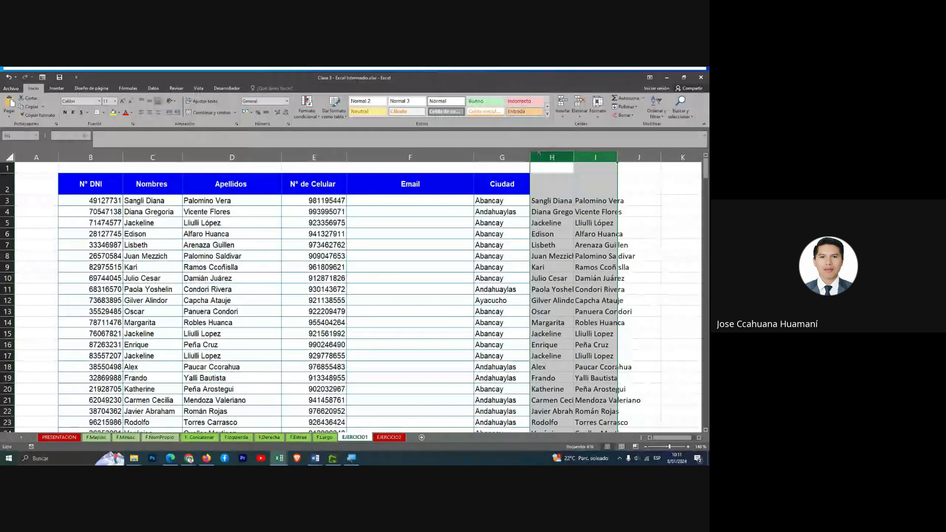
right_click(539, 154)
click(567, 215)
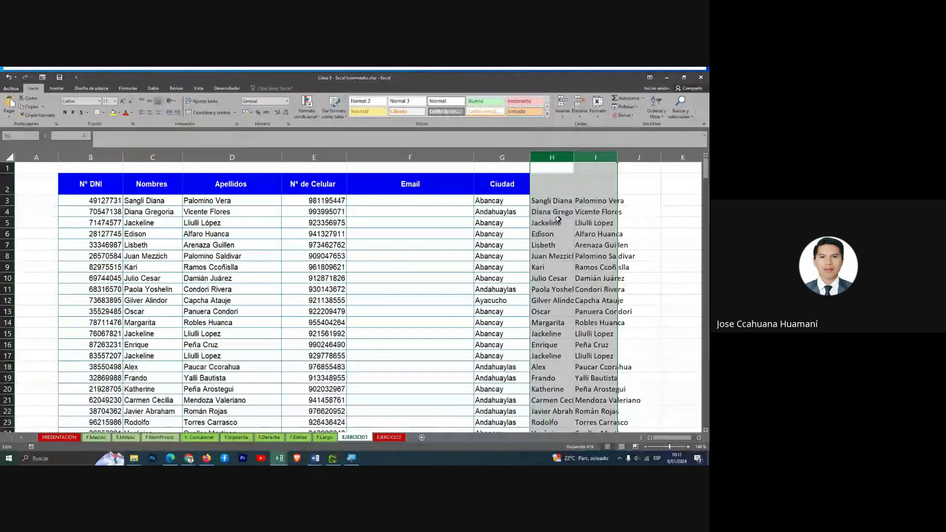
click(412, 201)
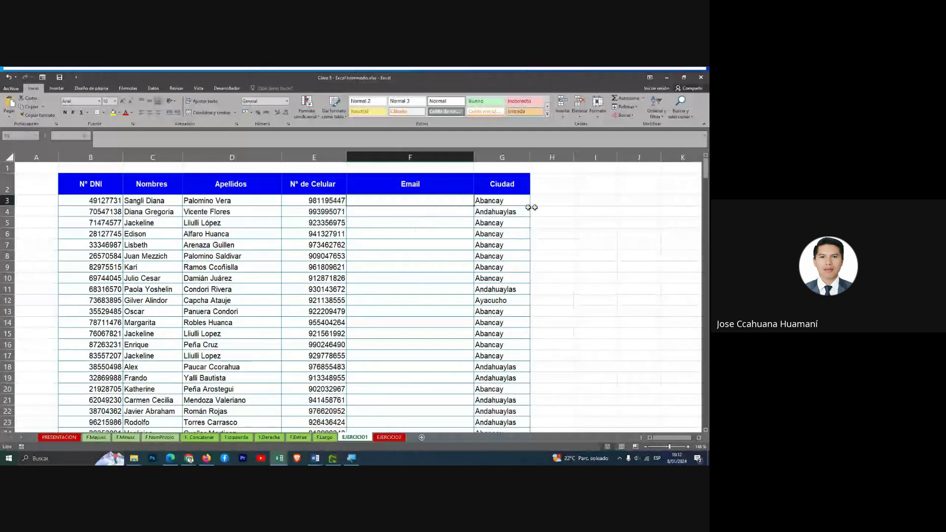
click(594, 203)
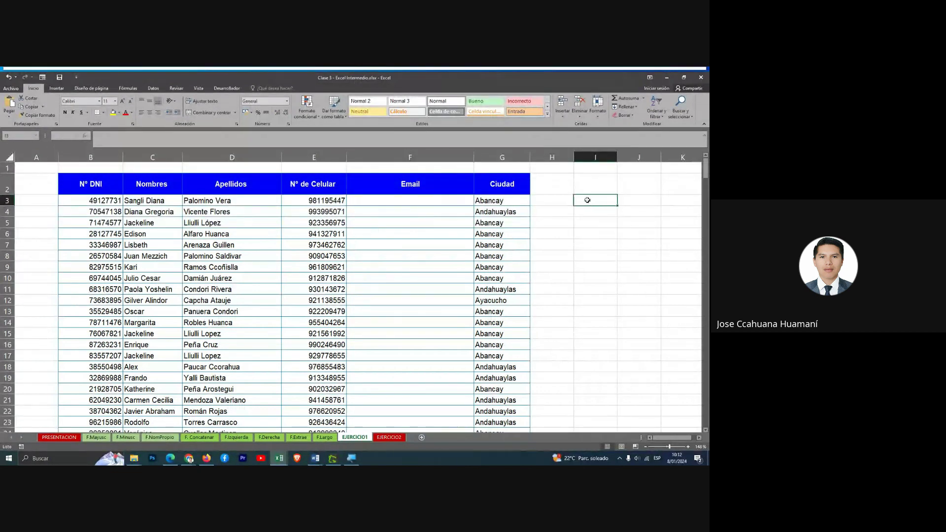
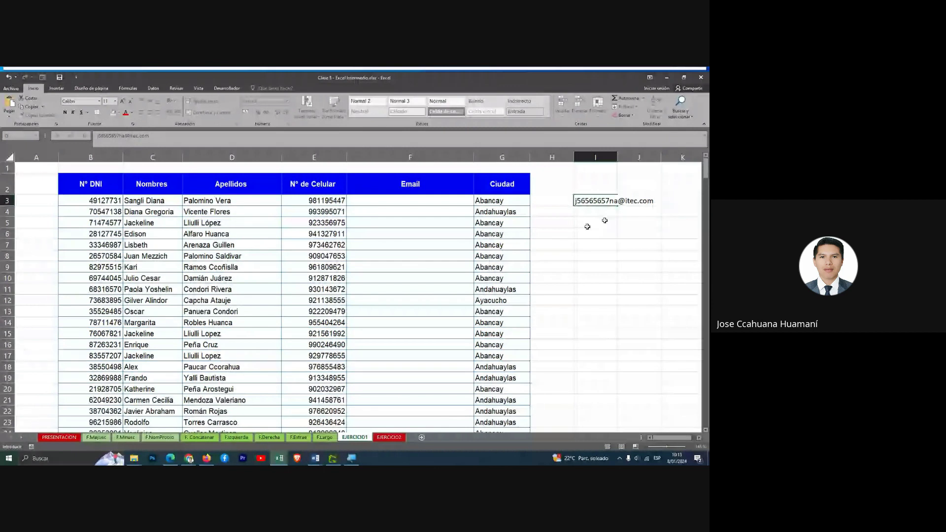
click(636, 202)
text(123)
Step: Highlight the DNI digits and name letters before the @ sign, then confirm I3
key(Home)
drag(574, 201, 667, 202)
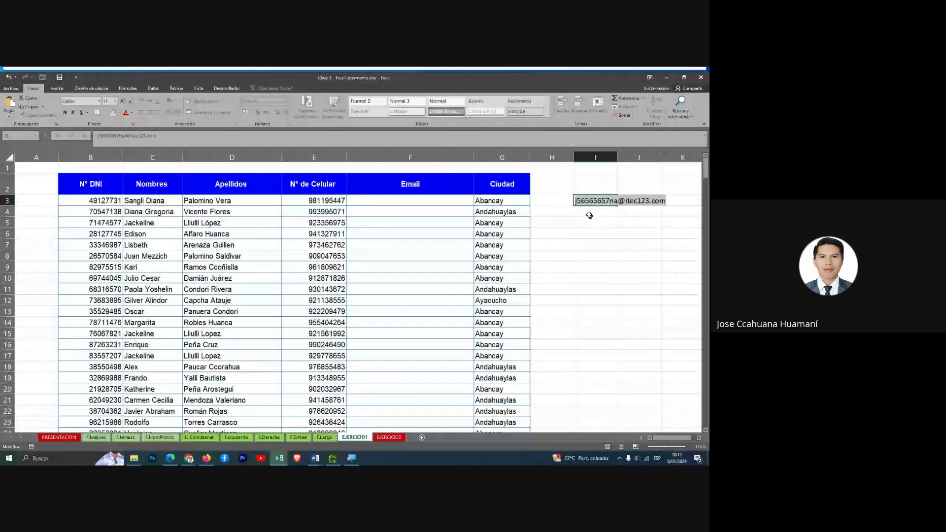
click(578, 201)
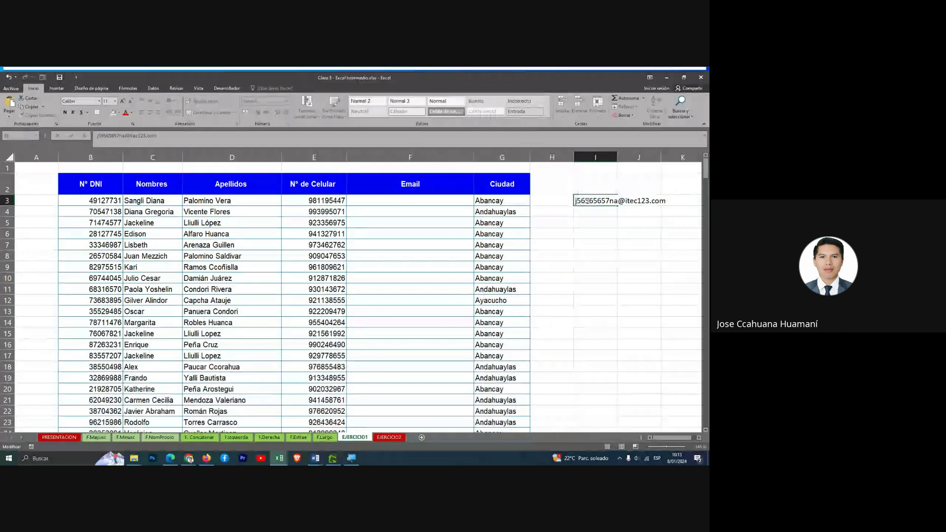
drag(581, 201, 609, 201)
drag(576, 201, 618, 201)
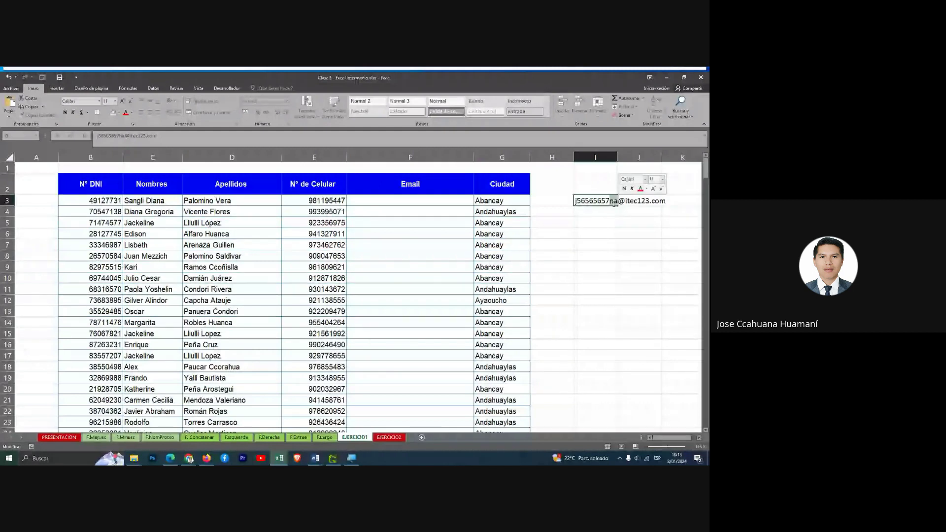
click(625, 200)
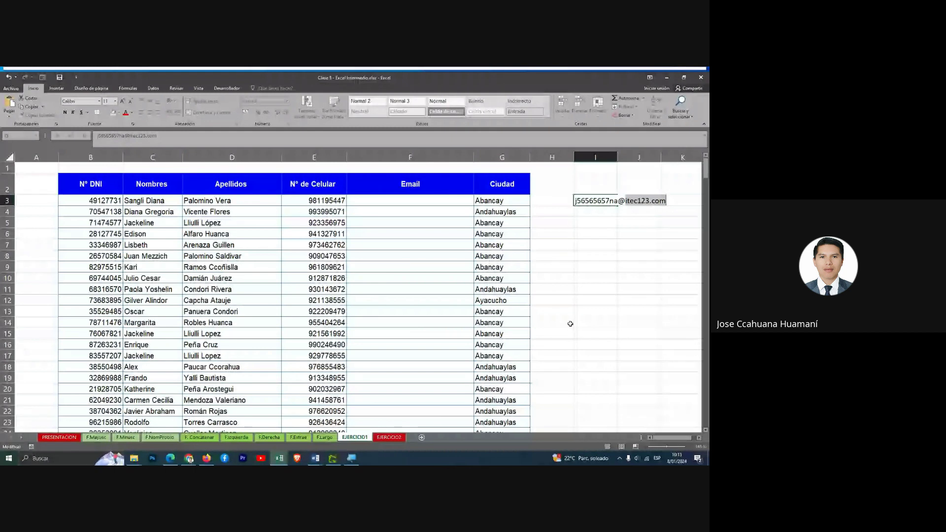
key(Return)
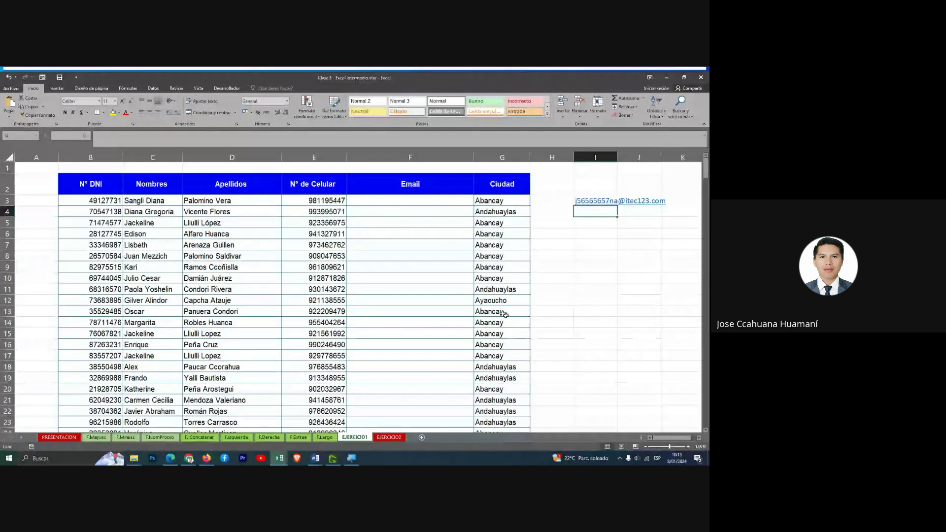
click(412, 204)
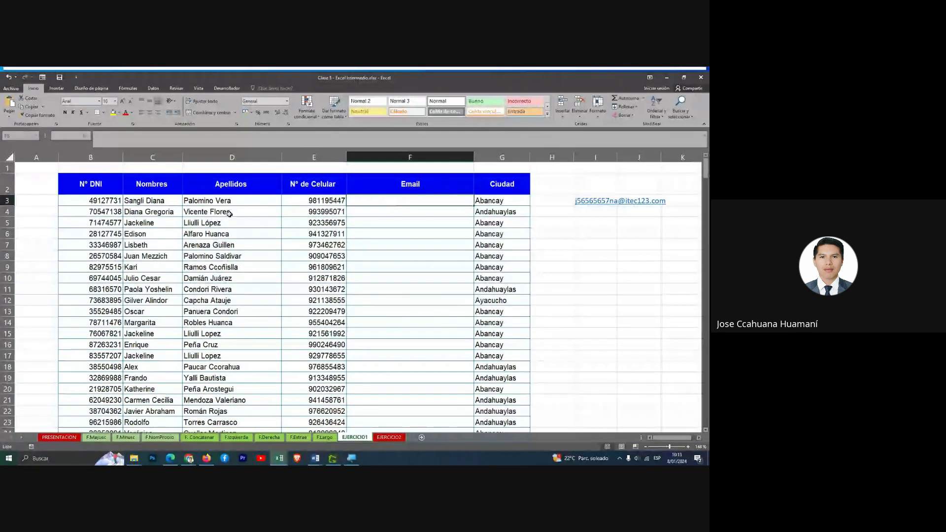
Step: After checking the first names and surnames in C3 and D3, begin =CONCATENAR( in cell F3
key(Left)
key(Left)
key(Left)
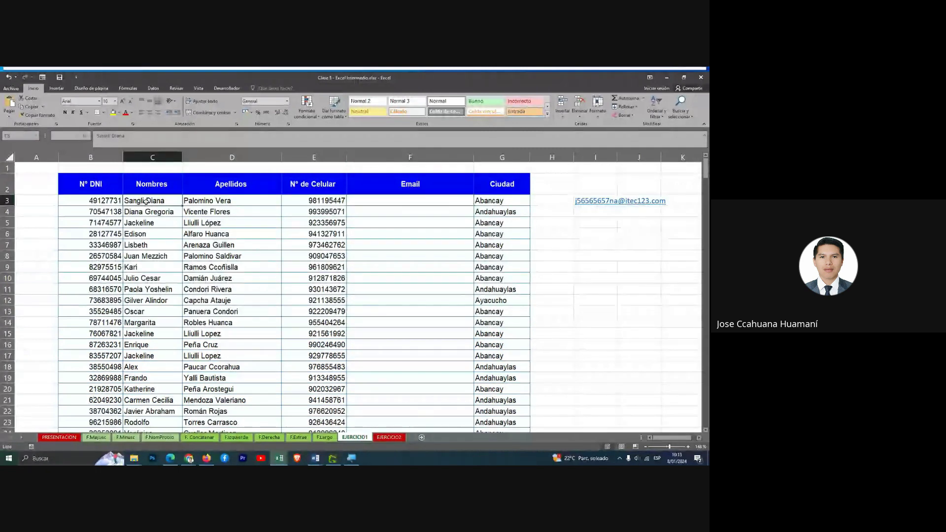
click(114, 189)
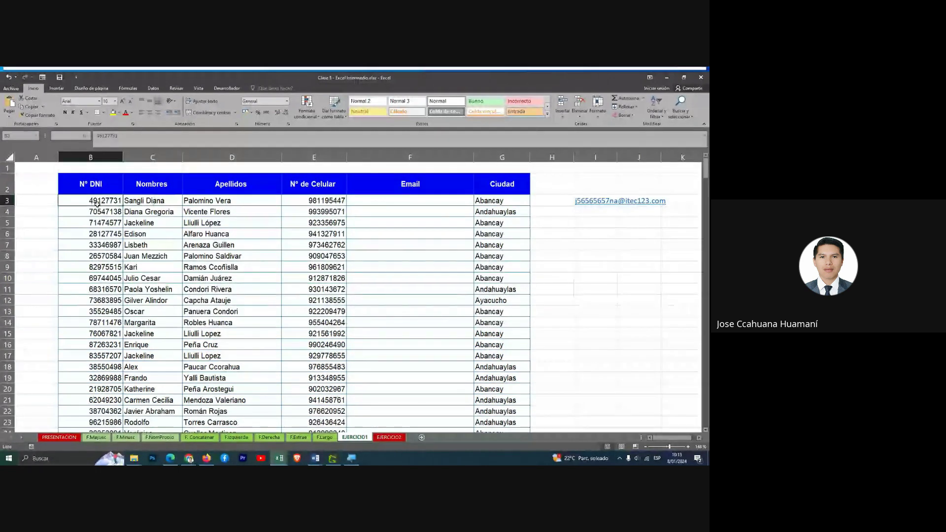
click(222, 212)
click(232, 197)
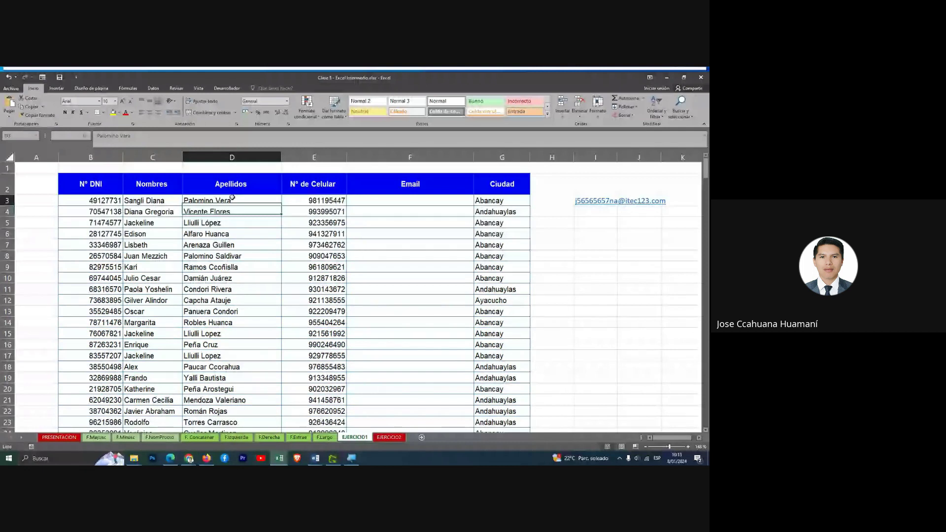
click(409, 201)
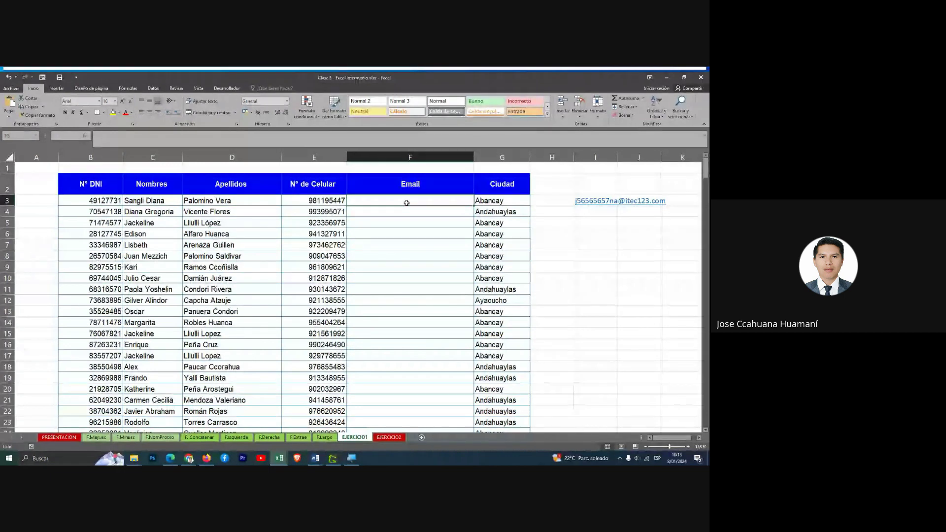
text(=c)
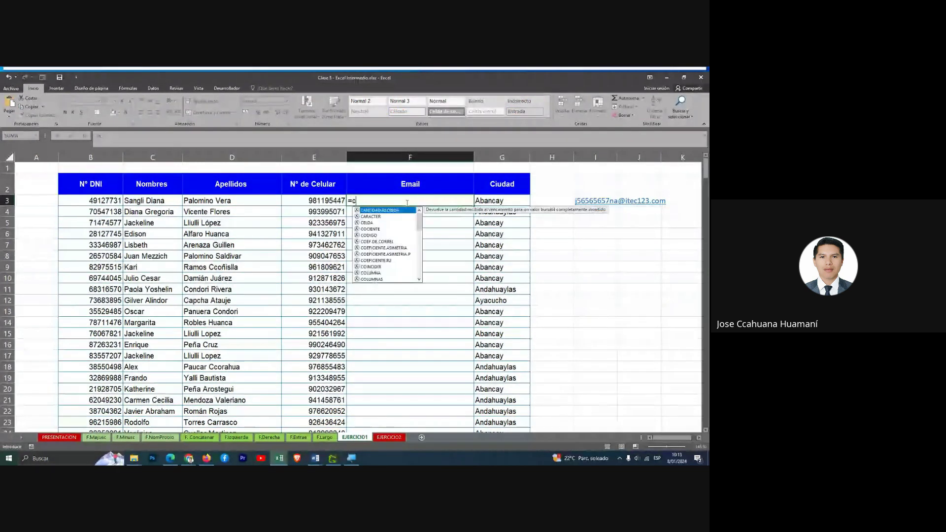
text(onc)
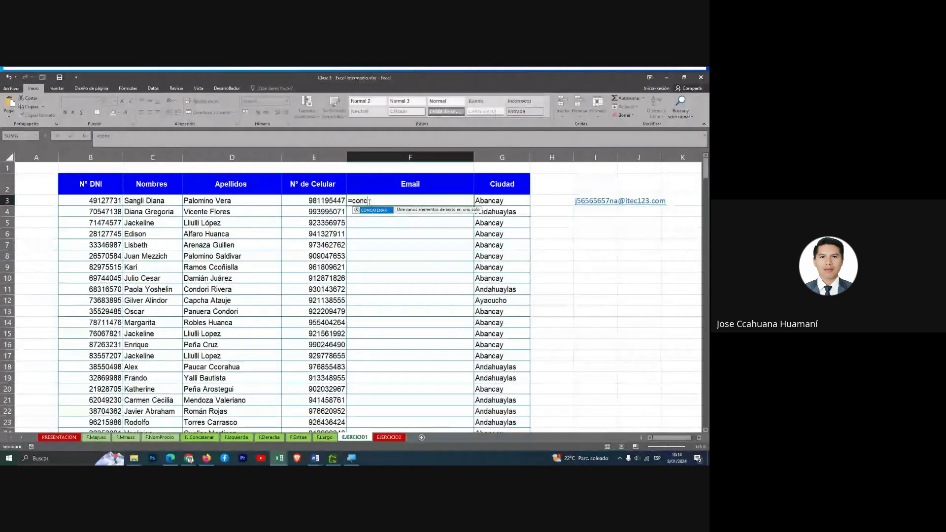
double_click(376, 211)
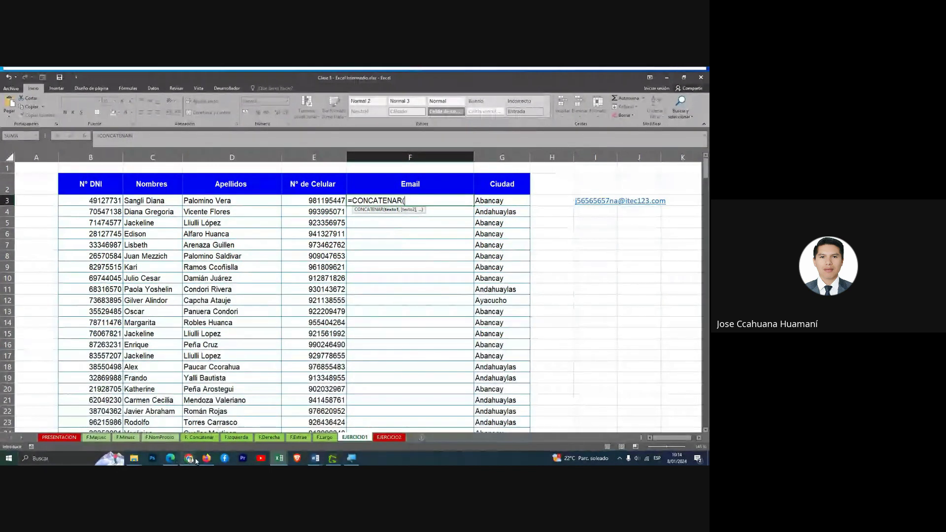
mouse_move(189, 458)
click(148, 424)
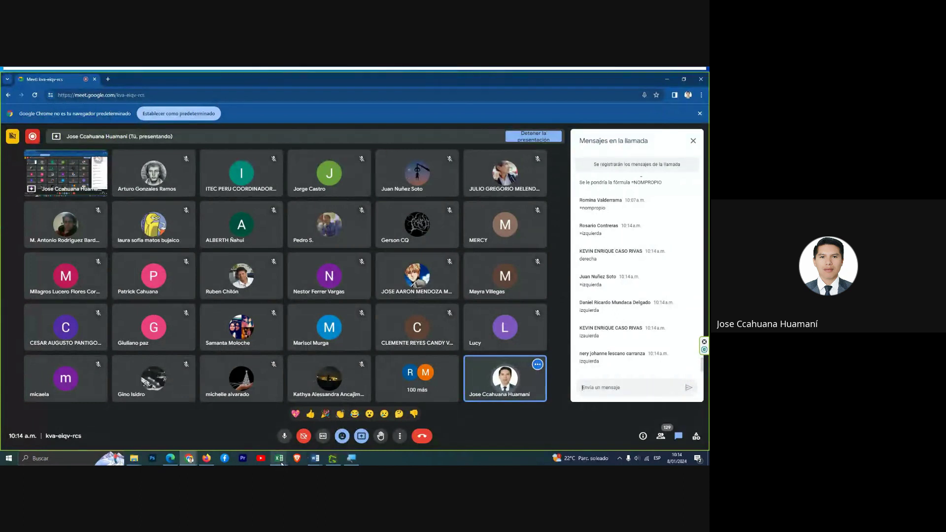
mouse_move(279, 458)
click(295, 434)
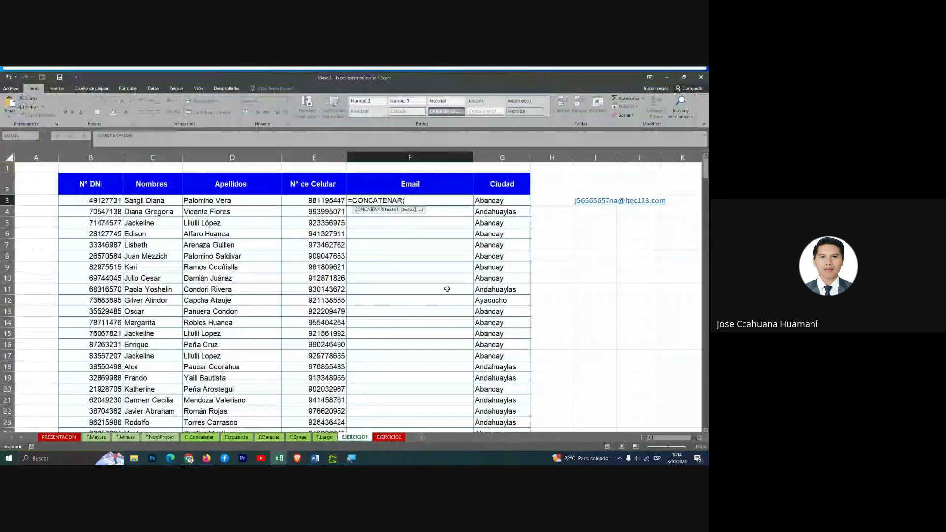
Step: Add IZQUIERDA(C3,1) as CONCATENAR's first argument to take the name's initial
text(i)
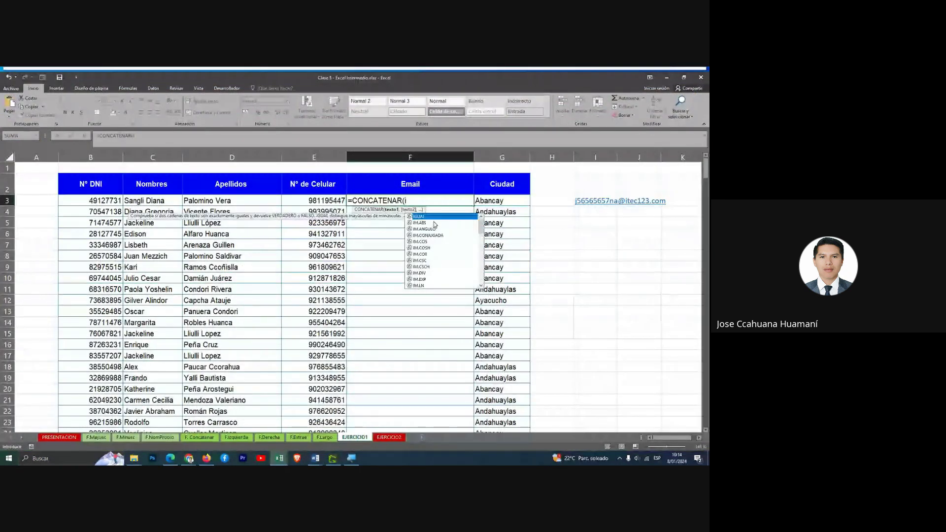
text(z)
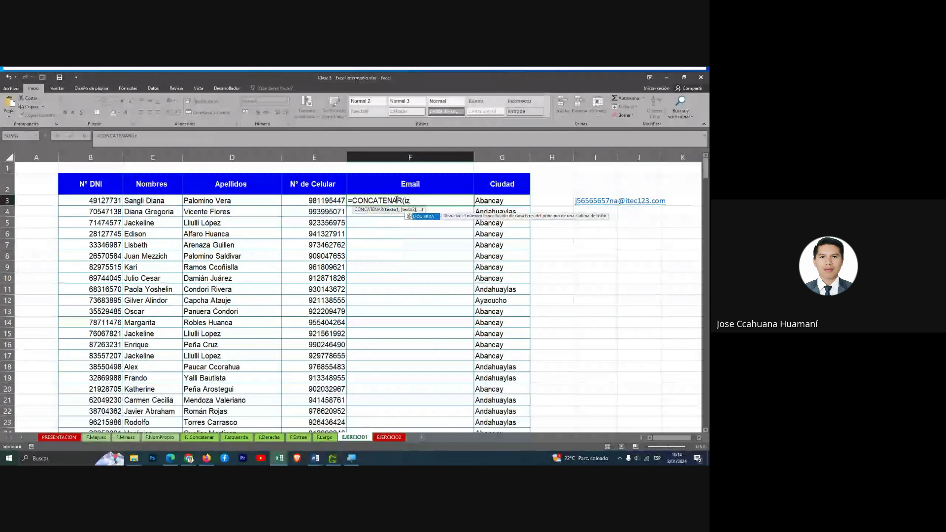
double_click(423, 215)
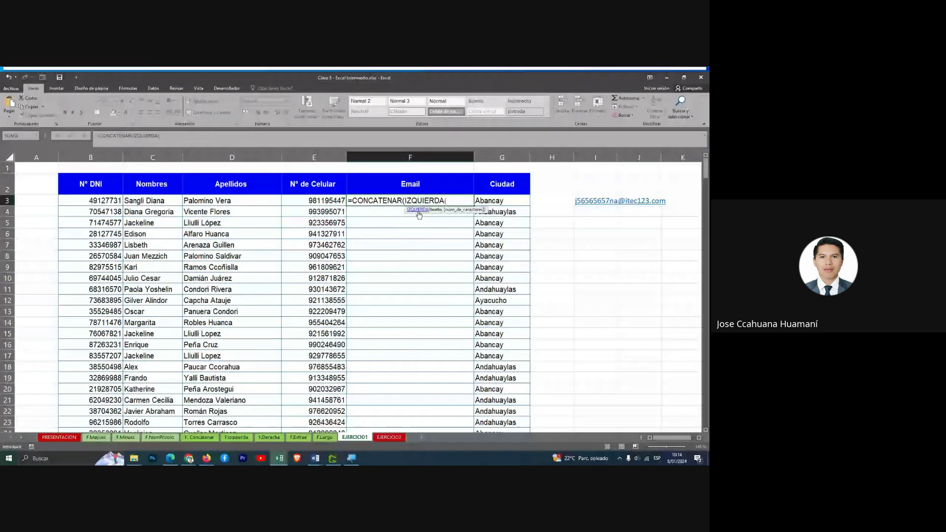
click(164, 199)
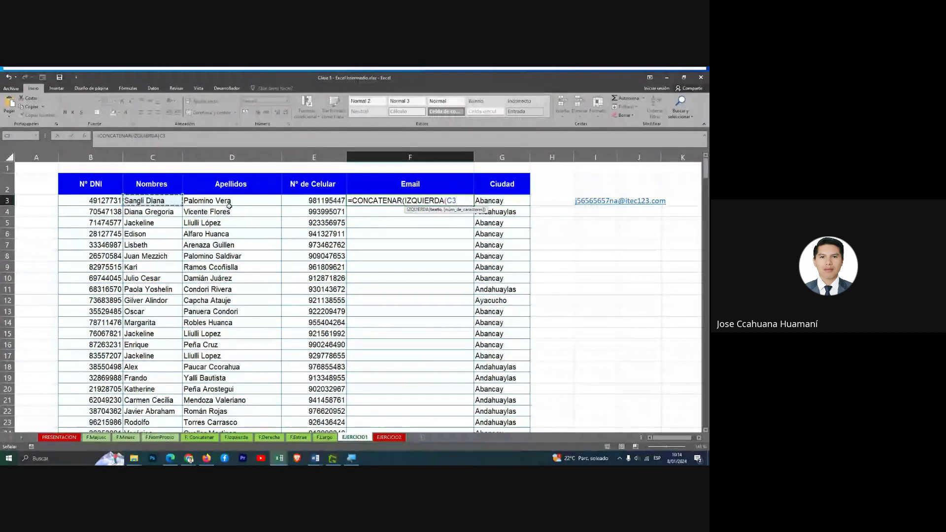
text(,)
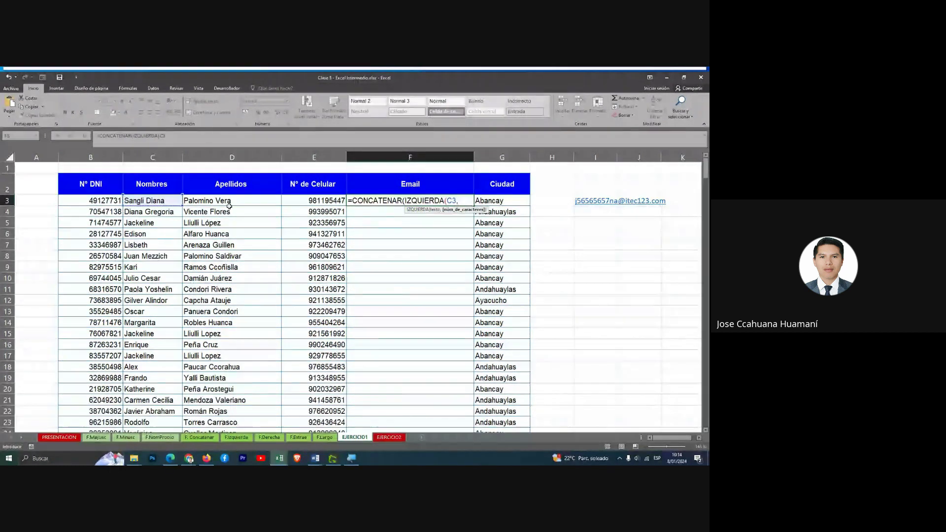
text(1)
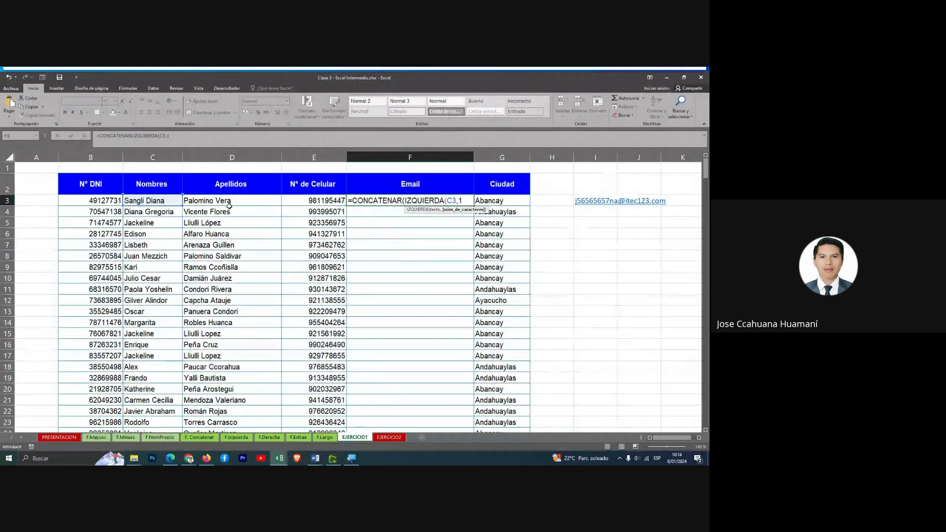
text())
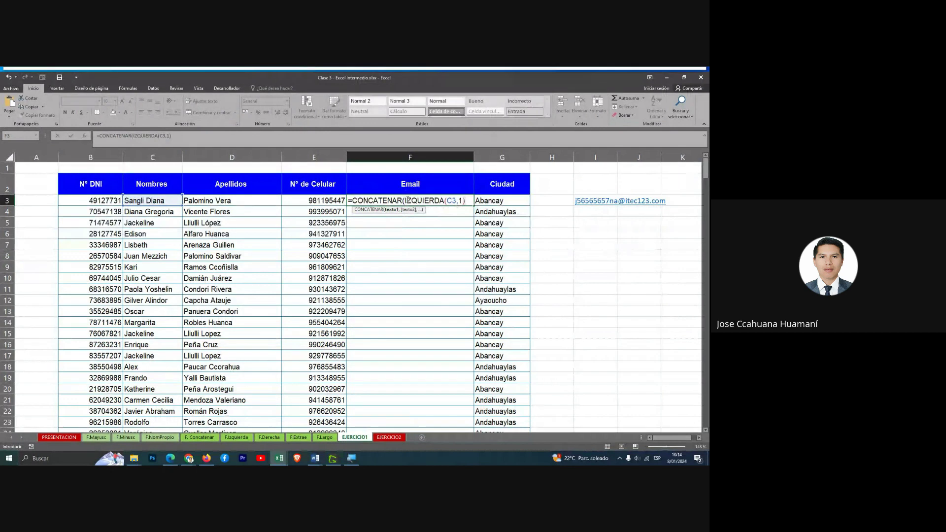
drag(405, 200, 458, 202)
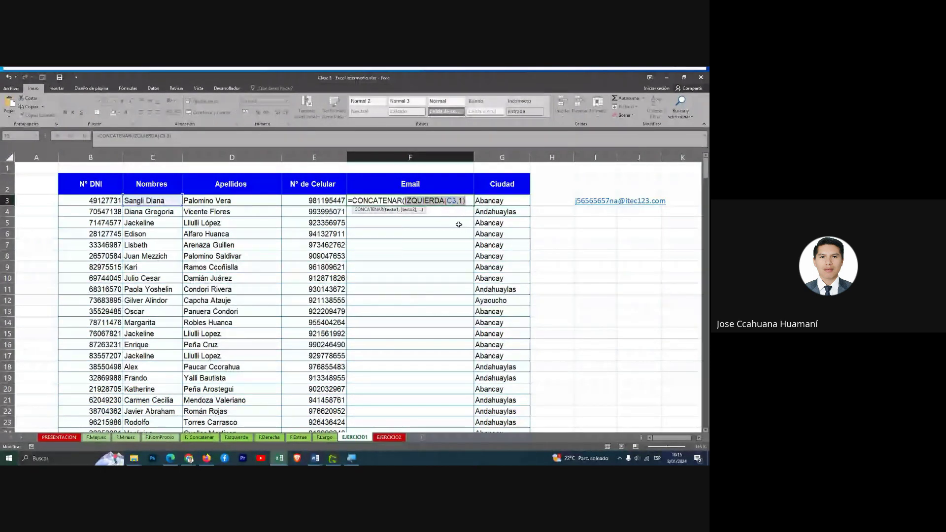
Step: Append the DNI from B3 as the next argument, followed by a comma
click(466, 201)
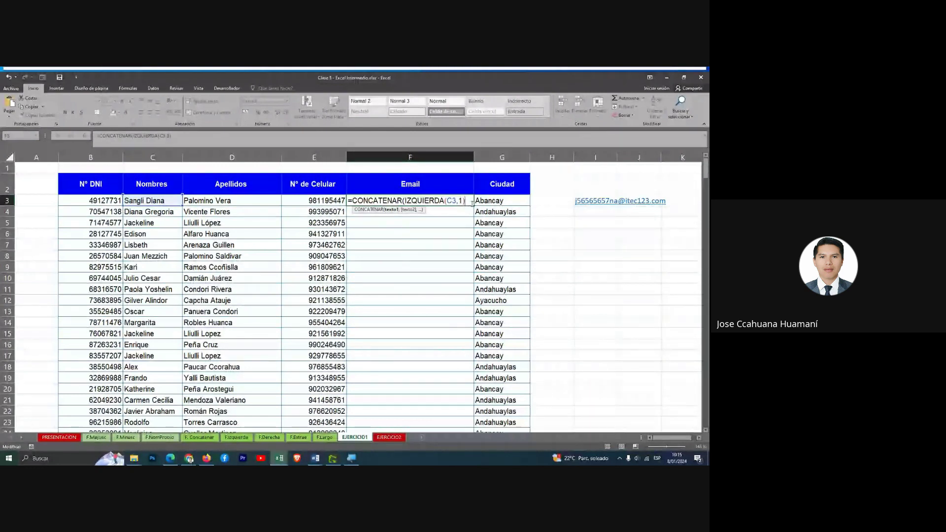
text(,)
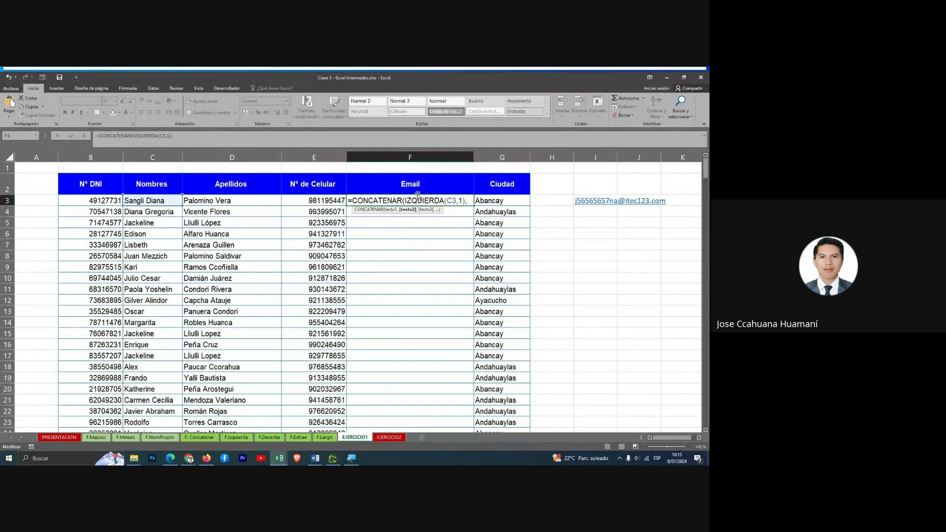
click(81, 197)
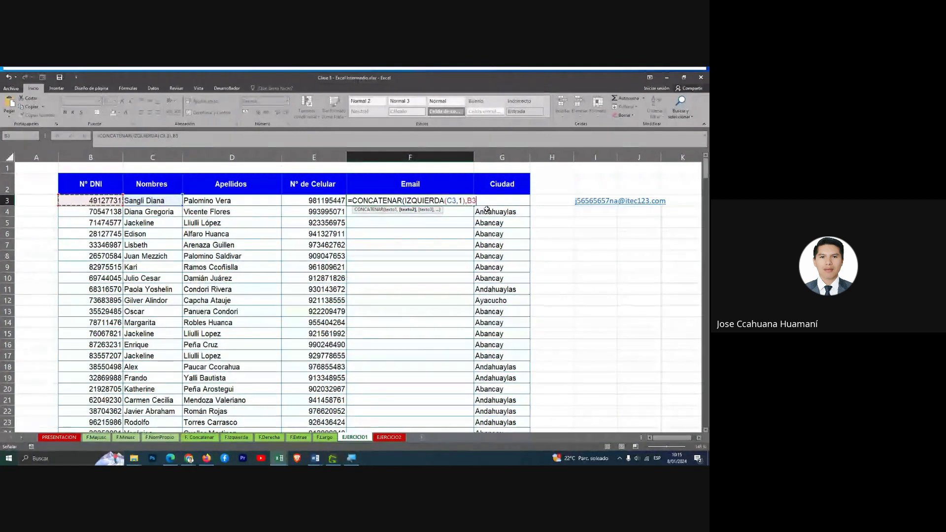
text(,)
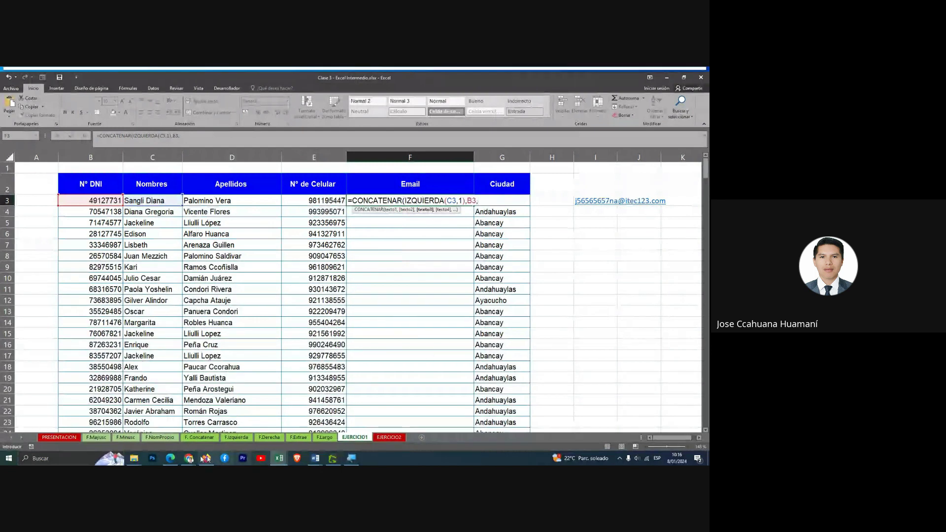
mouse_move(189, 458)
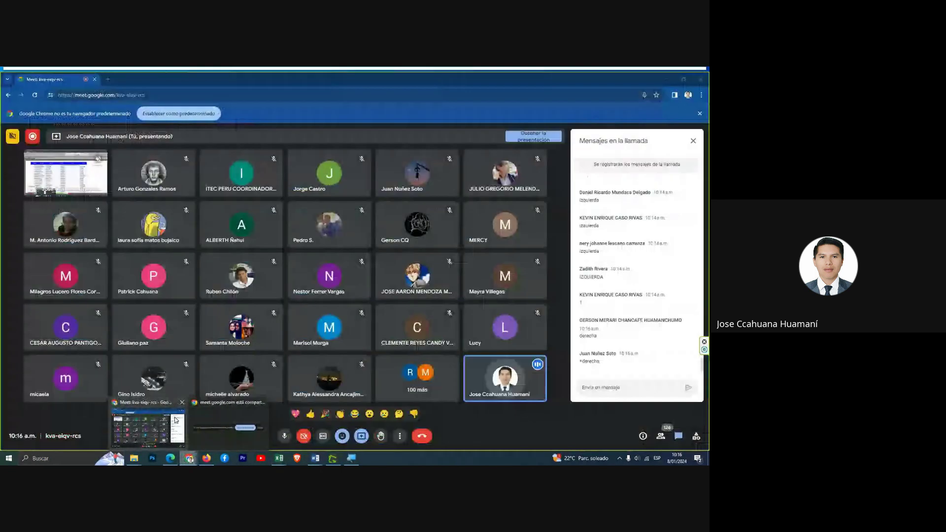
click(176, 420)
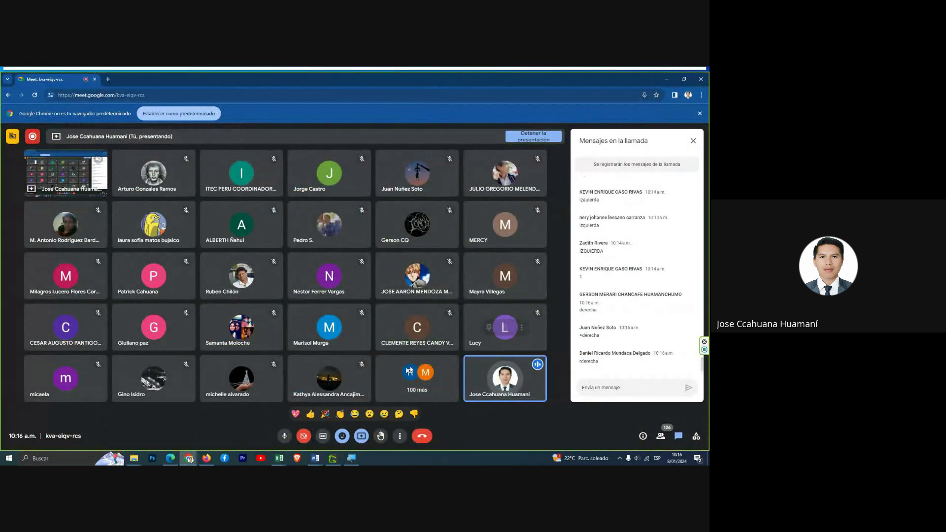
mouse_move(279, 458)
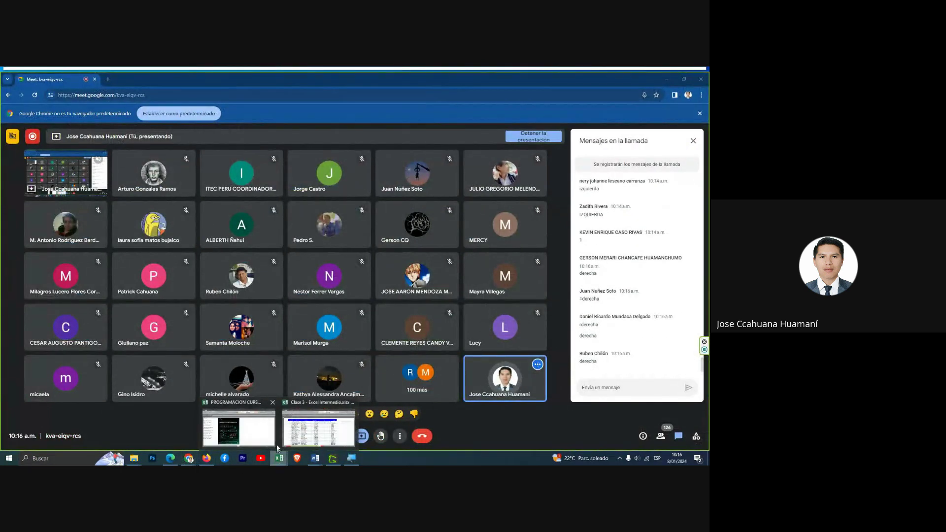
click(295, 428)
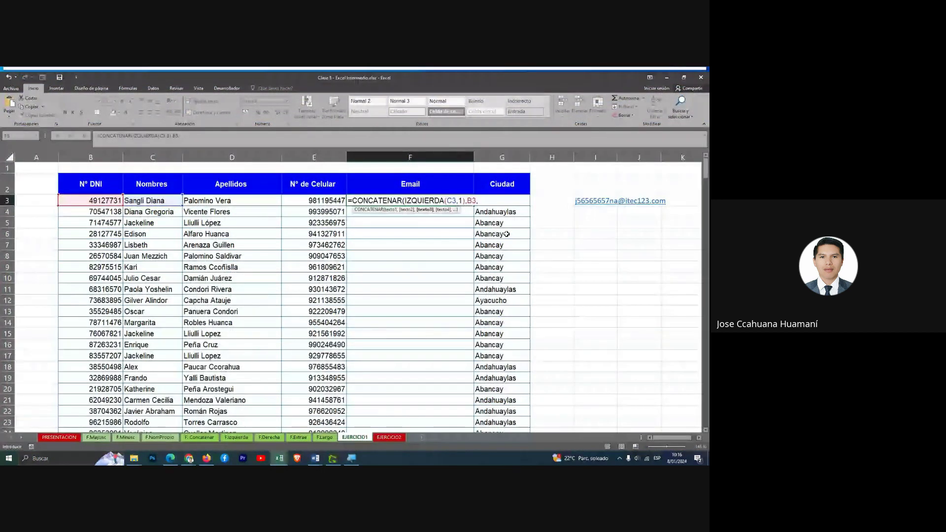
text(derec)
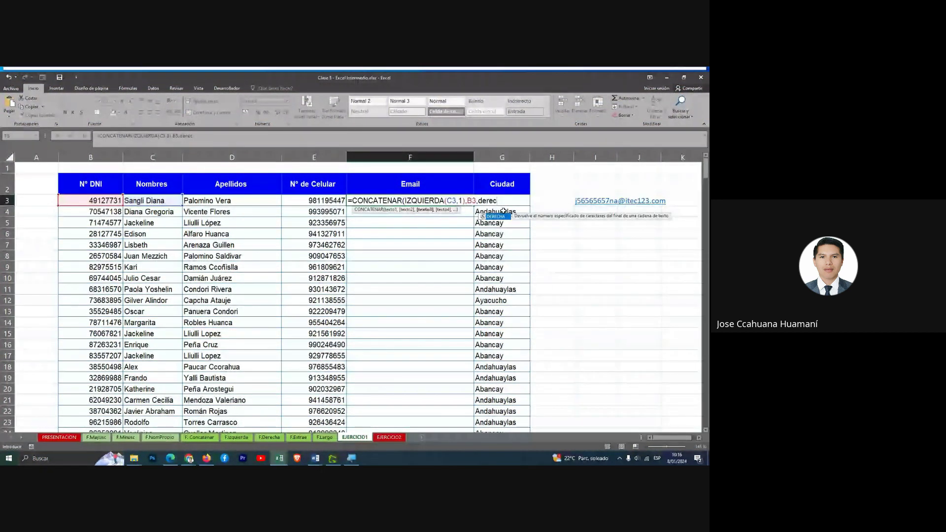
double_click(496, 216)
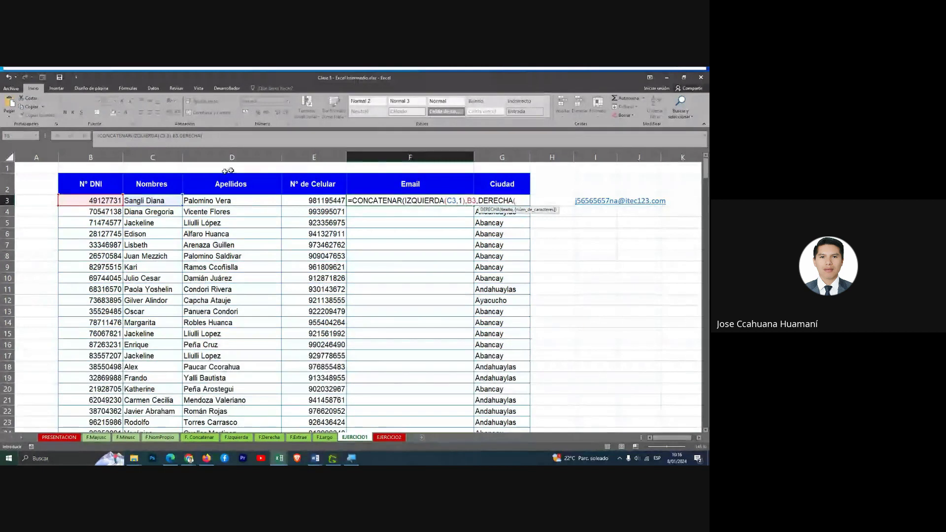
click(216, 201)
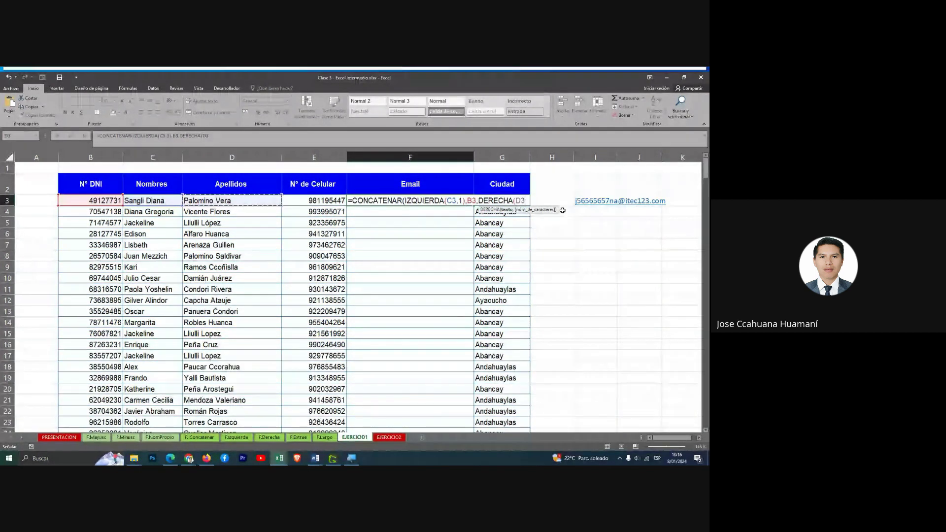
text(,)
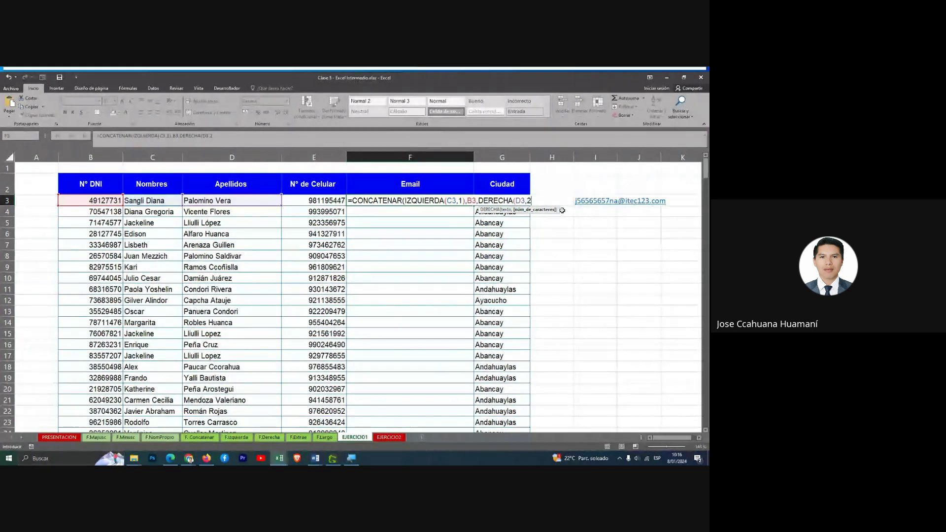
text(2)
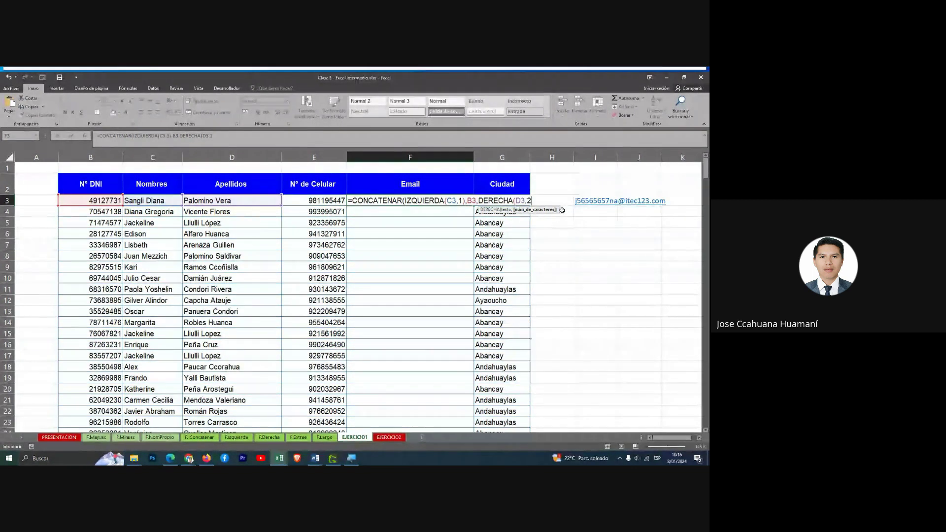
text())
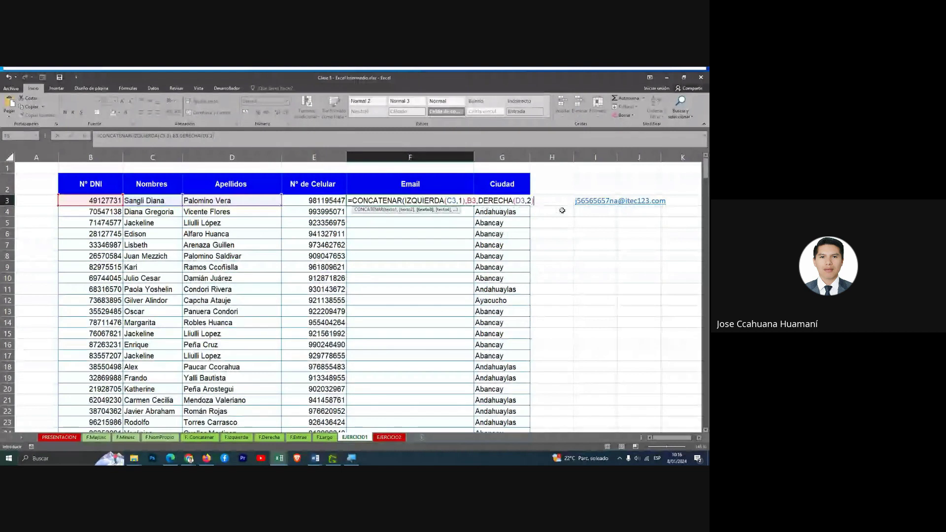
text(,)
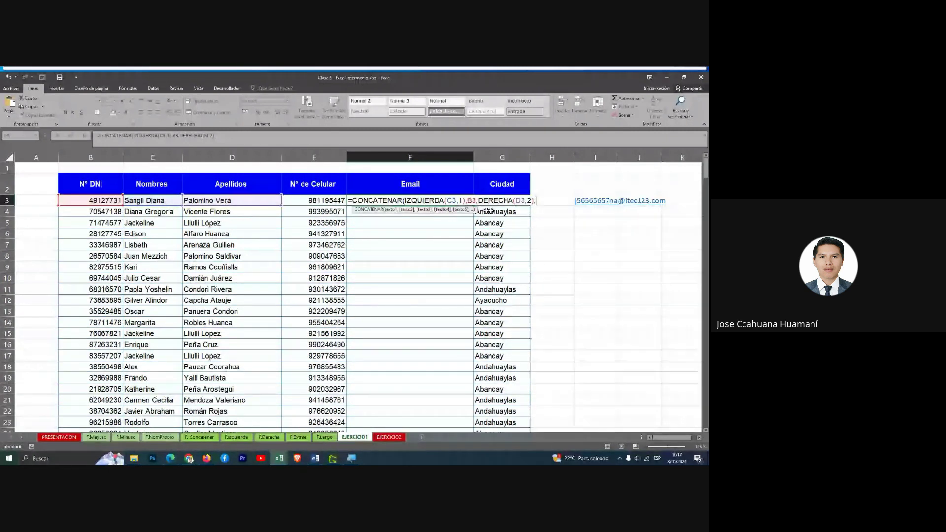
text("@ite)
text(c123.com)
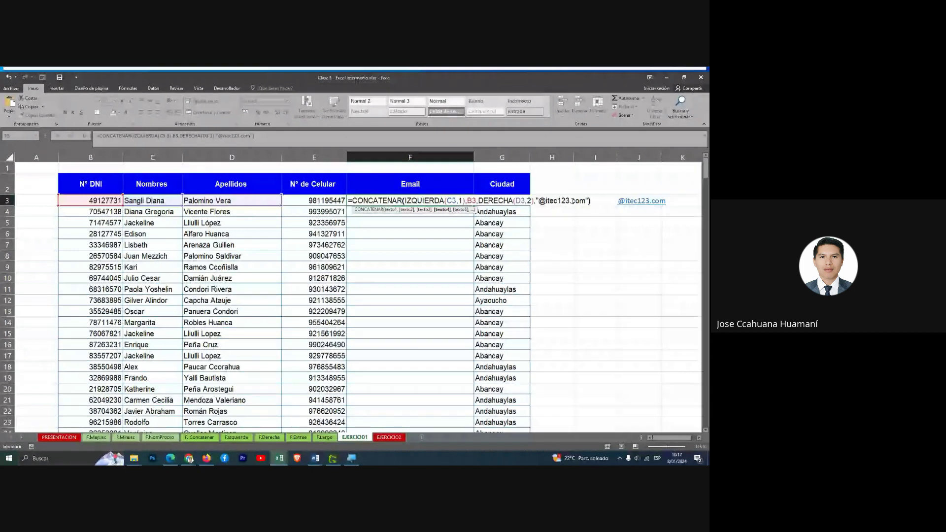
key(Return)
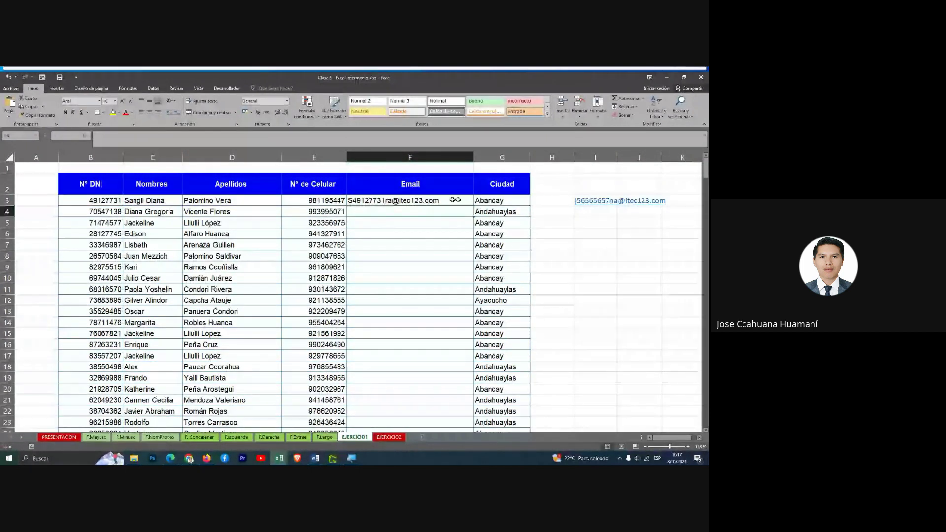
Step: Fill the F3 email formula down column F to the end of the student list
click(455, 200)
double_click(471, 203)
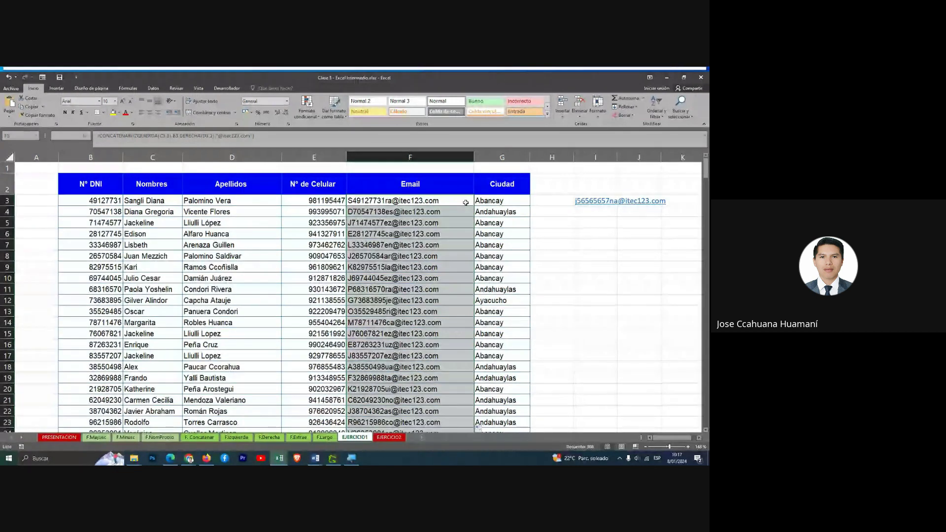
click(465, 203)
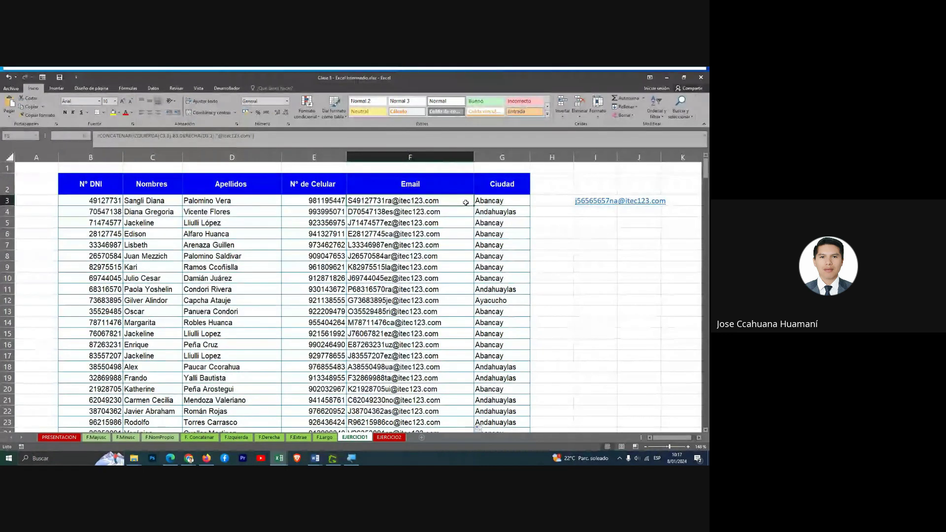
double_click(465, 202)
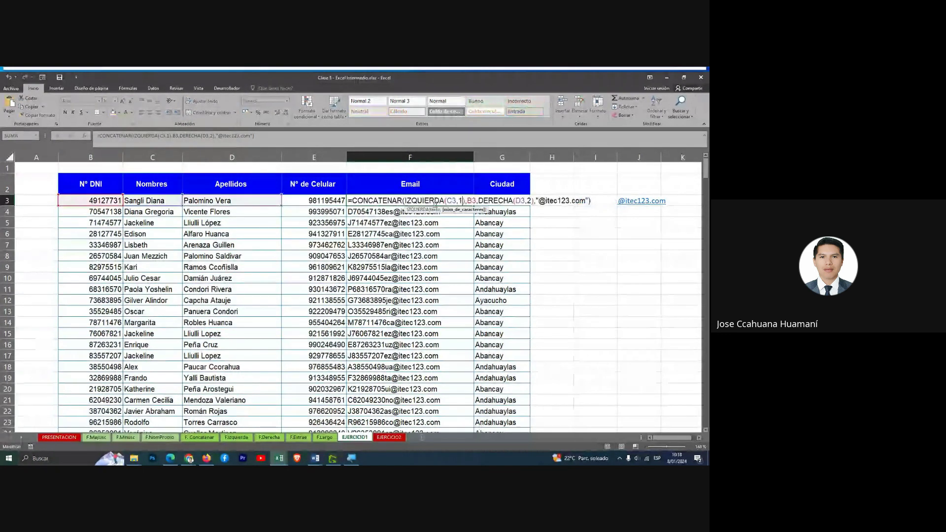
Step: Wrap the F3 formula in MINUSC so it reads =MINUSC(CONCATENAR(...)) and commit it
click(355, 201)
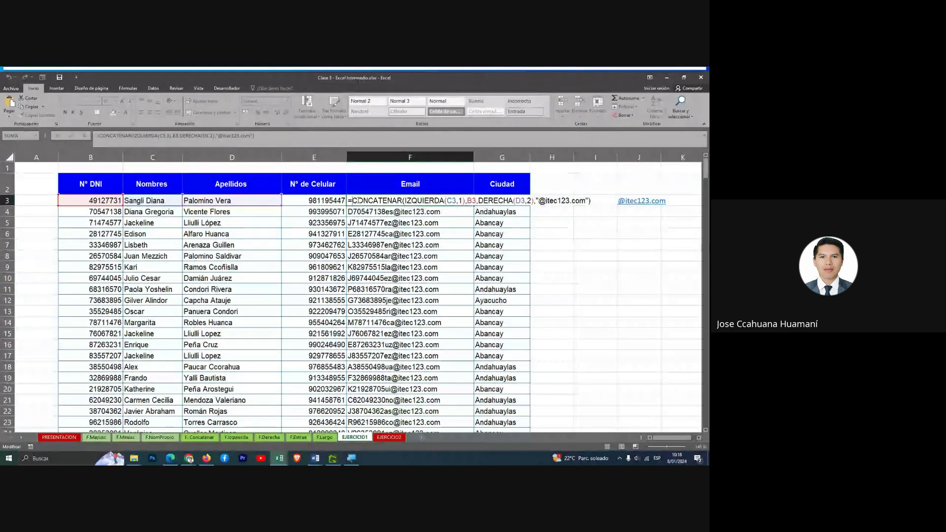
text(mi)
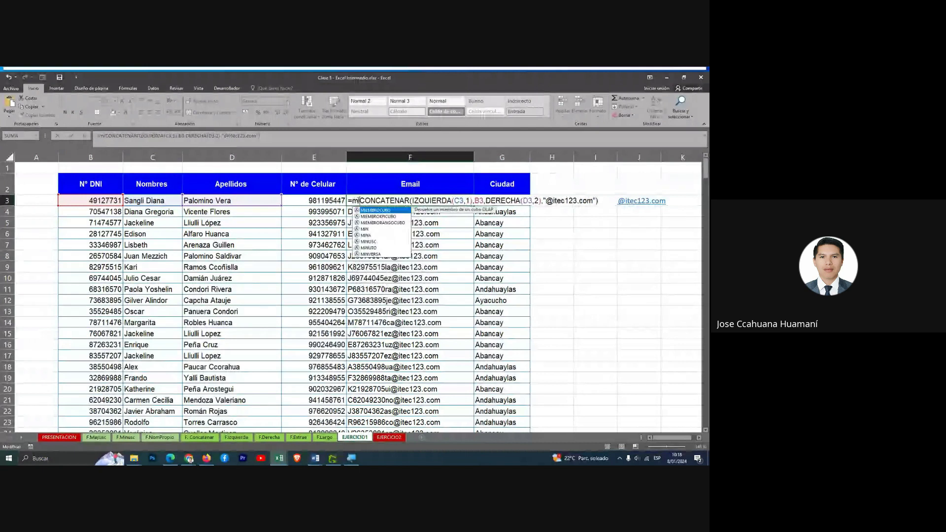
text(n)
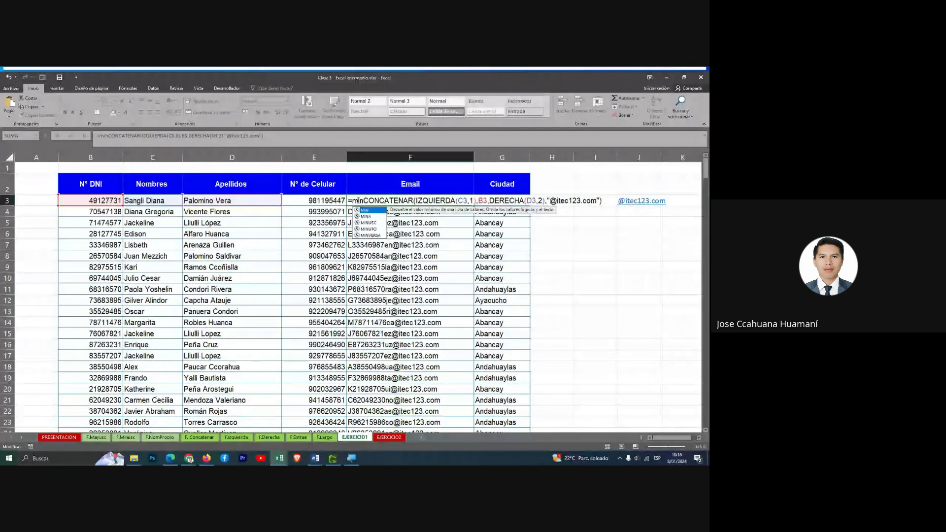
double_click(369, 222)
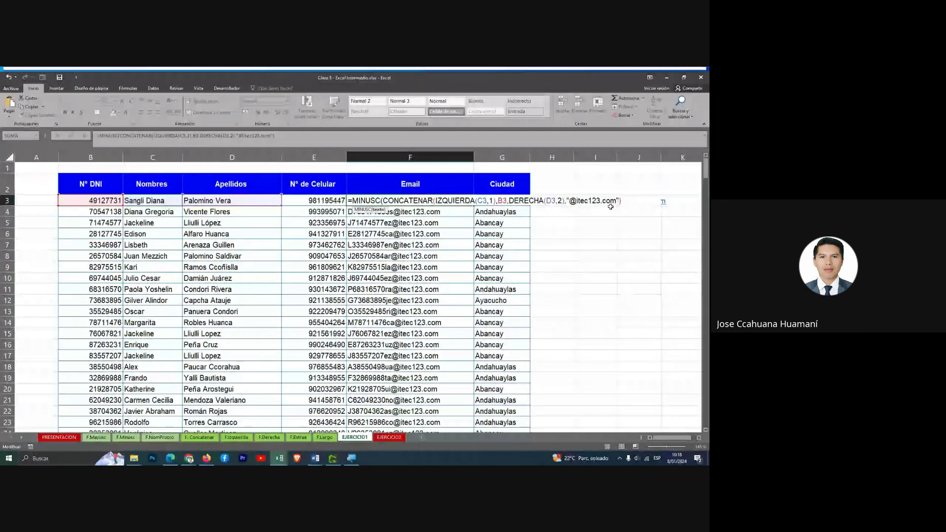
key(Return)
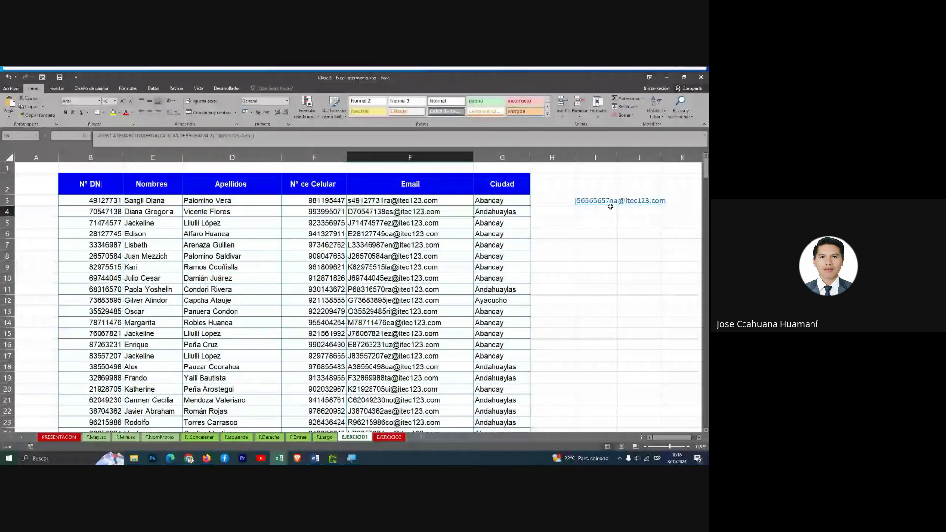
click(469, 203)
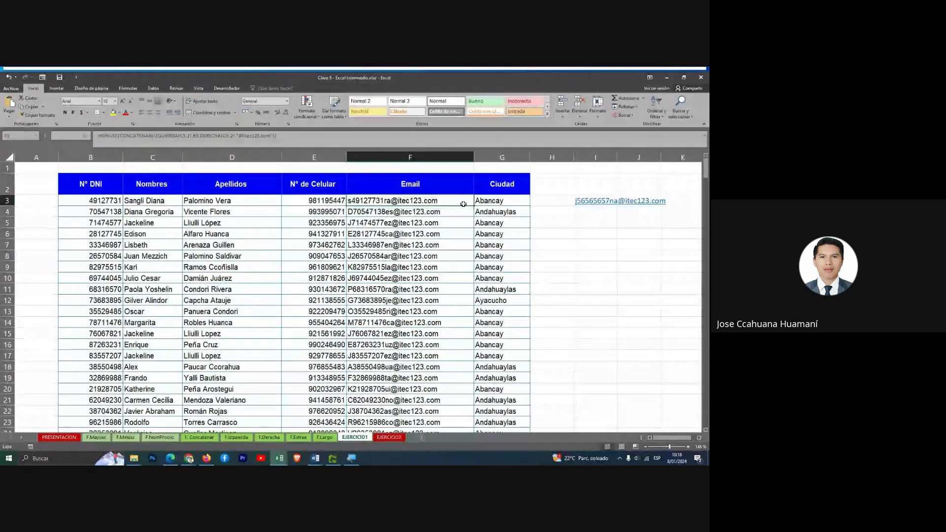
Step: Check the email addresses near the bottom of the list around row 185, then return to the top
drag(471, 207, 473, 209)
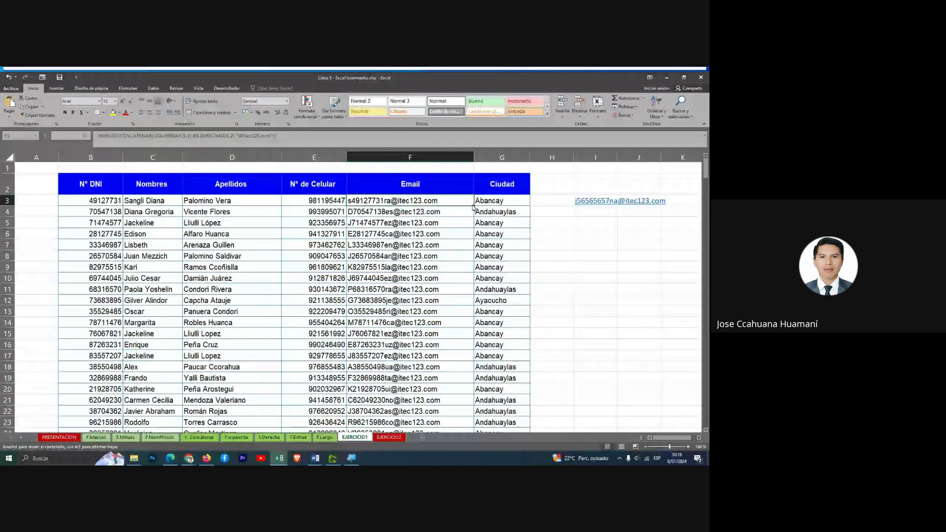
double_click(473, 206)
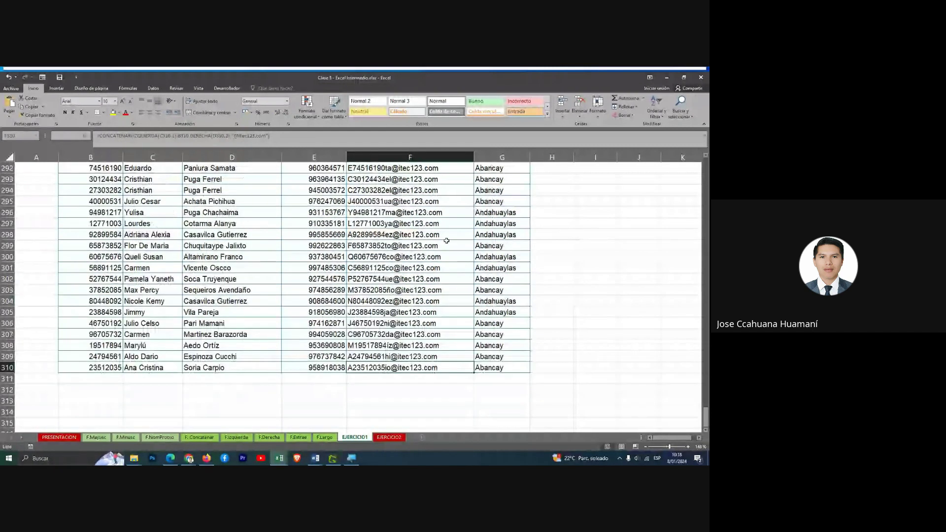
scroll(447, 241, up, 11)
scroll(460, 229, up, 13)
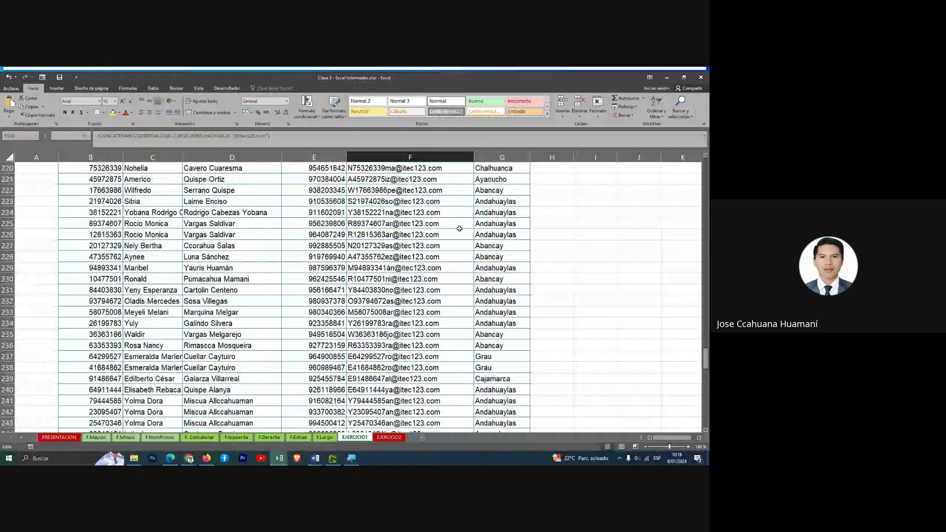
scroll(460, 229, up, 13)
drag(461, 224, 426, 213)
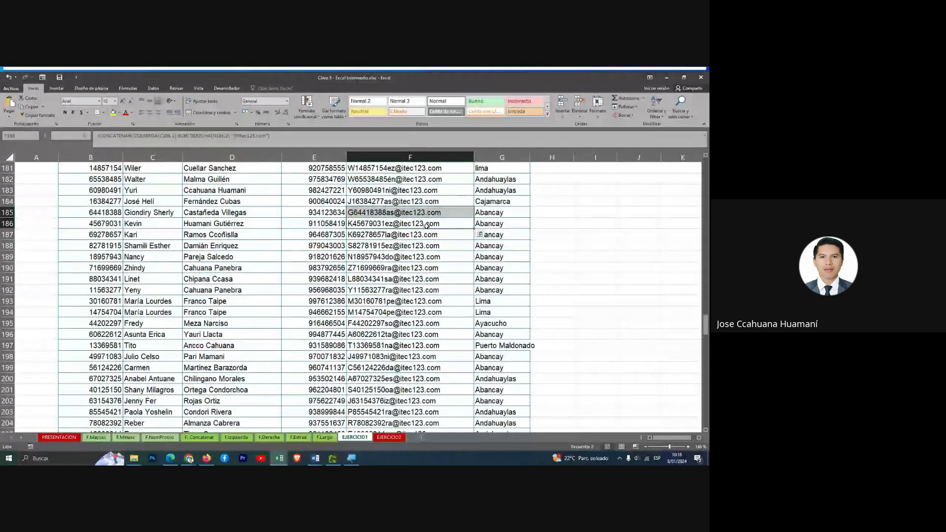
key(ctrl+Up)
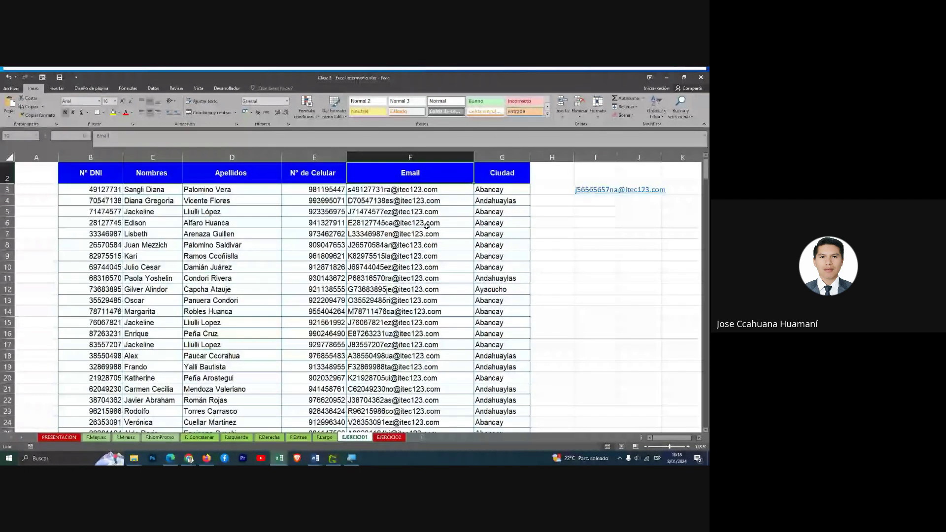
Step: Fill the MINUSC formula from F3 down the Email column and scroll to verify the lowercase addresses
click(450, 188)
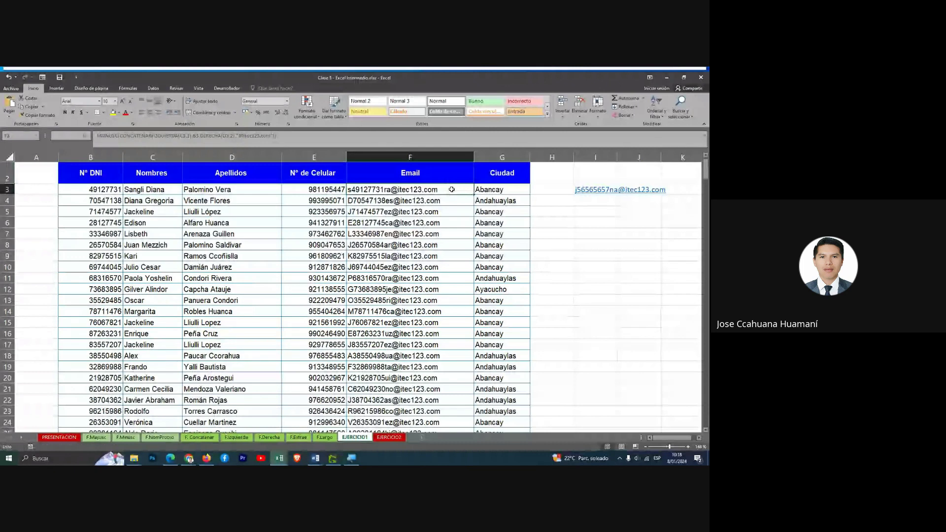
double_click(475, 194)
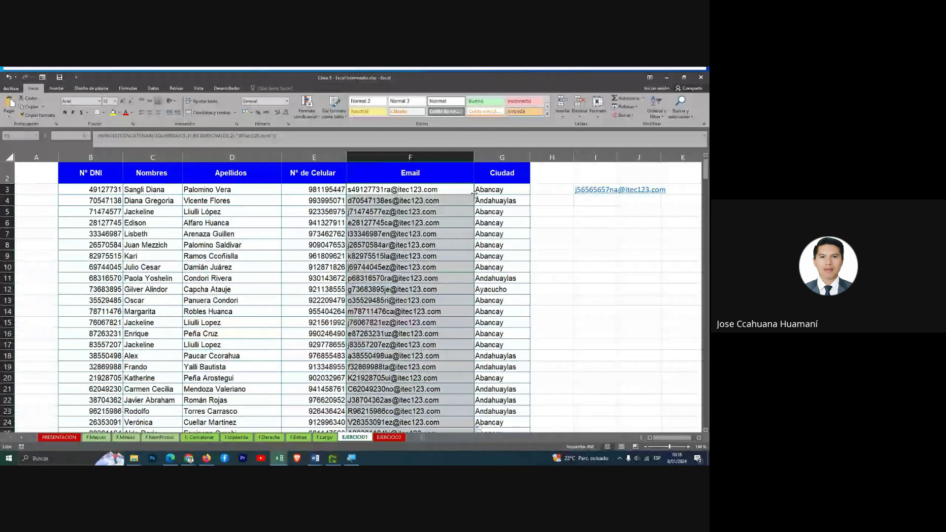
click(362, 252)
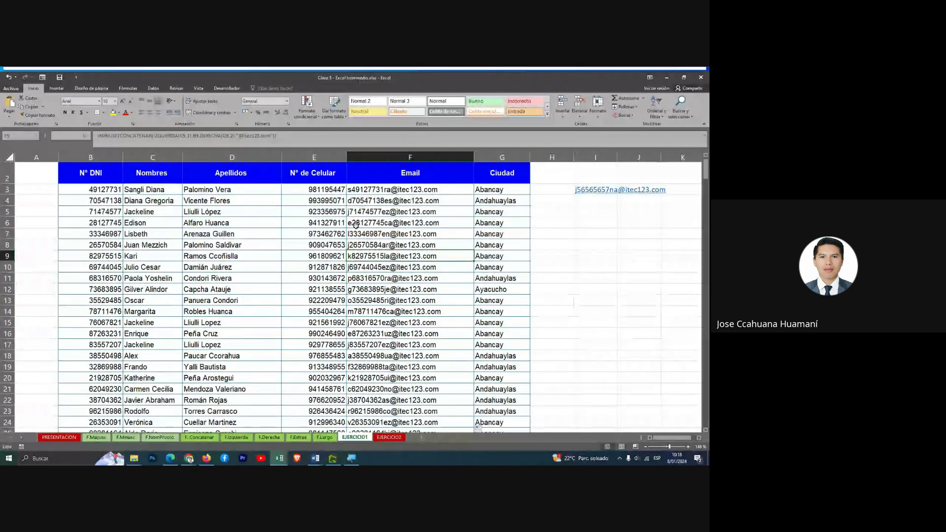
scroll(410, 363, down, 1)
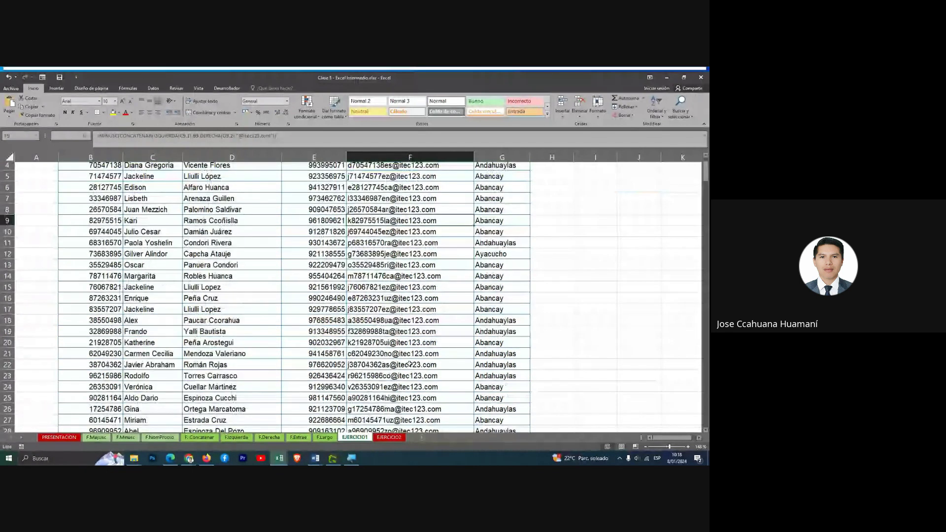
scroll(410, 363, down, 4)
scroll(407, 351, down, 8)
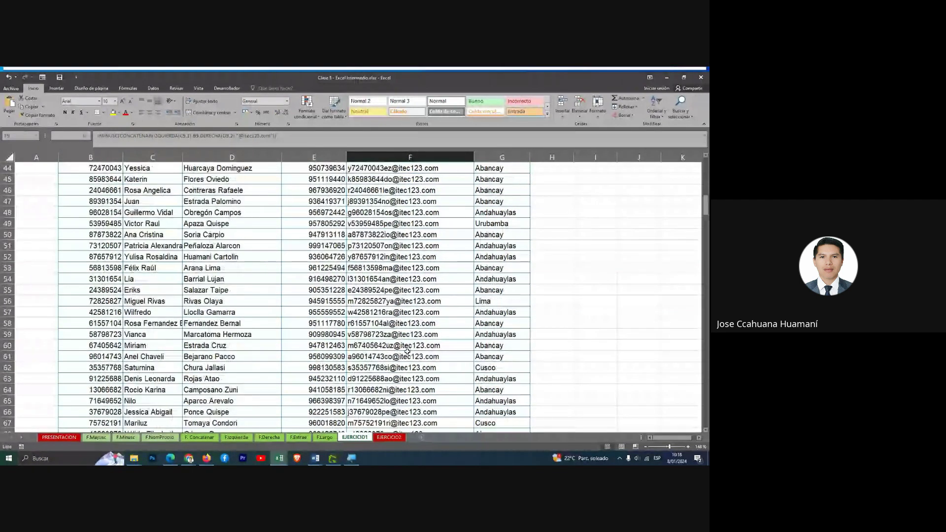
scroll(407, 351, up, 1)
scroll(410, 340, up, 10)
scroll(413, 326, up, 3)
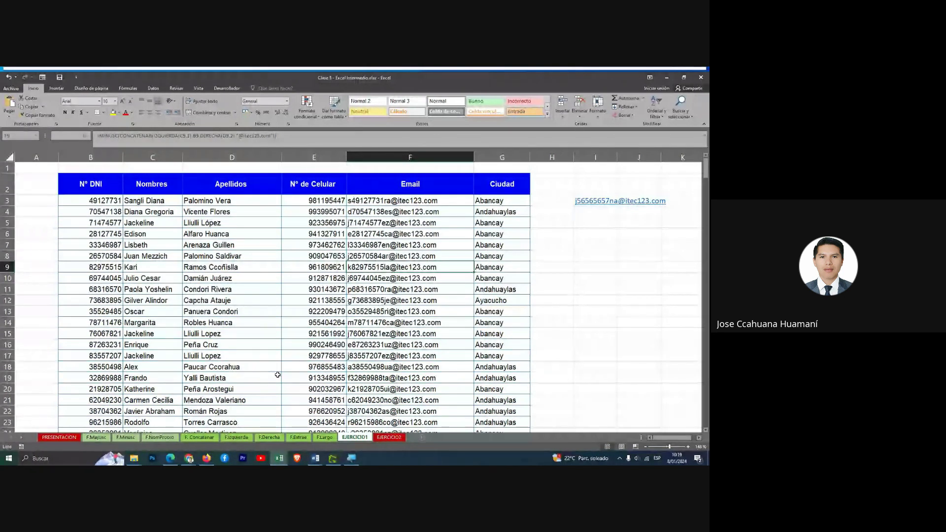
Step: Open the EJERCICIO2 sheet and select H10, the first cell of the Enunciado column
click(388, 437)
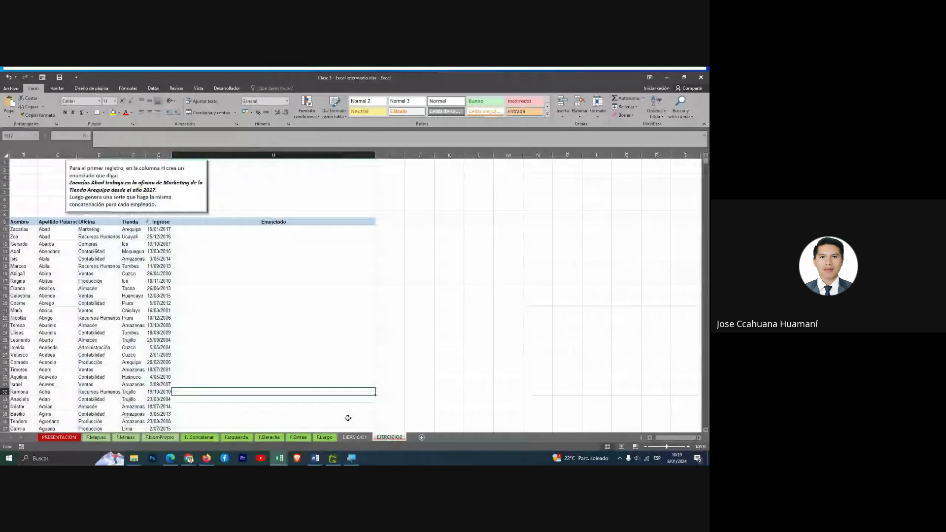
click(211, 235)
click(190, 229)
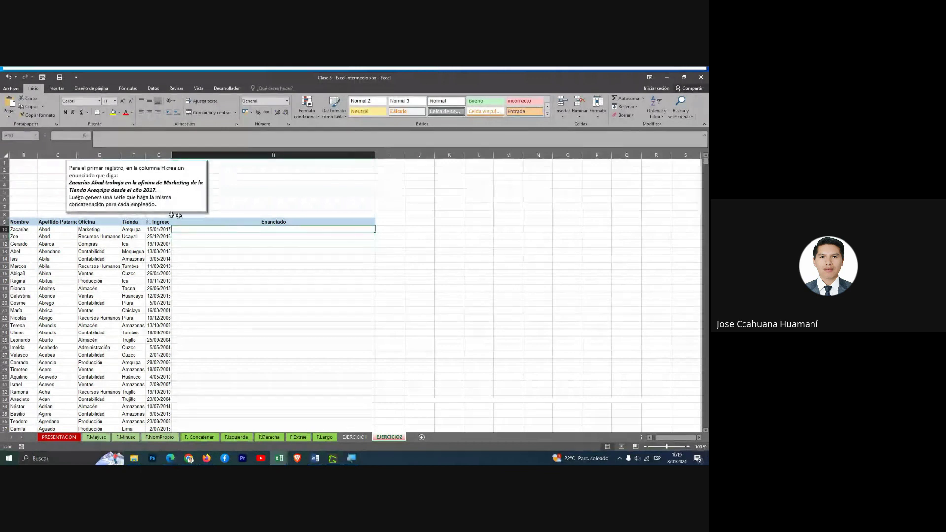
click(214, 237)
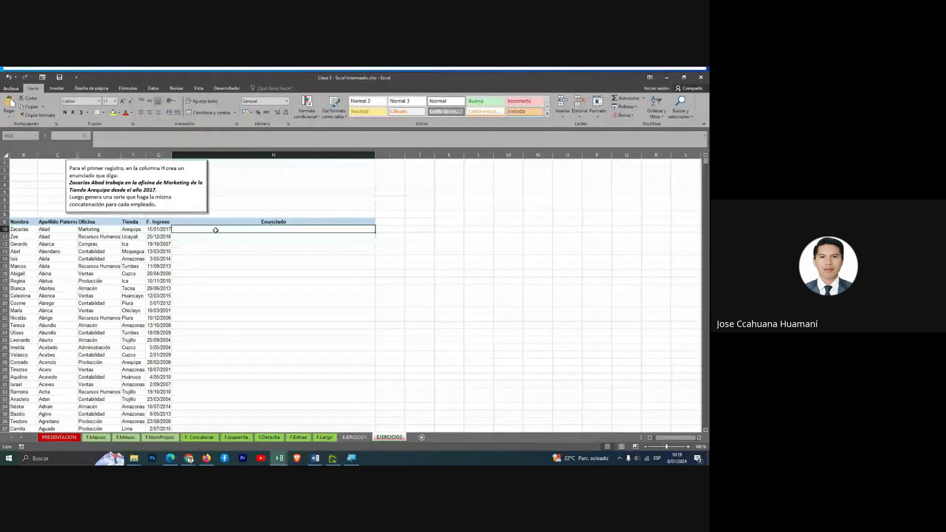
click(194, 252)
click(196, 243)
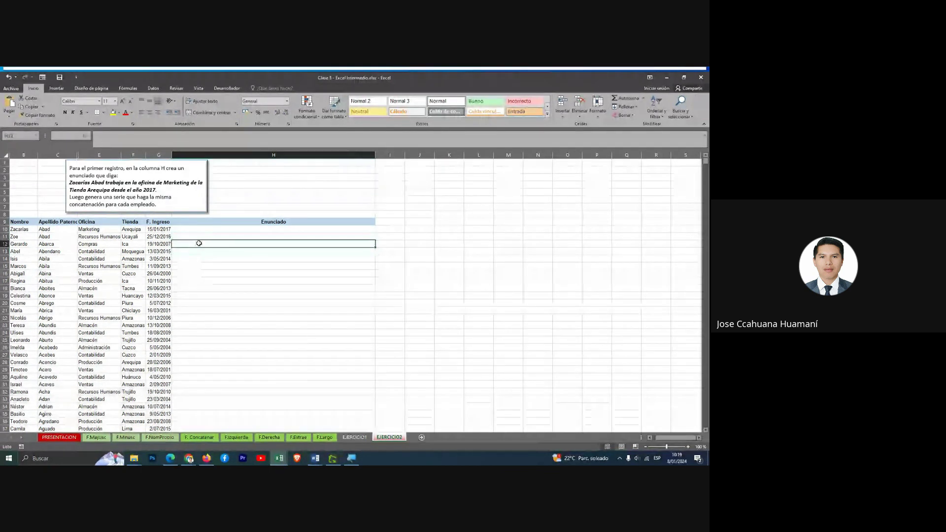
click(195, 236)
click(195, 229)
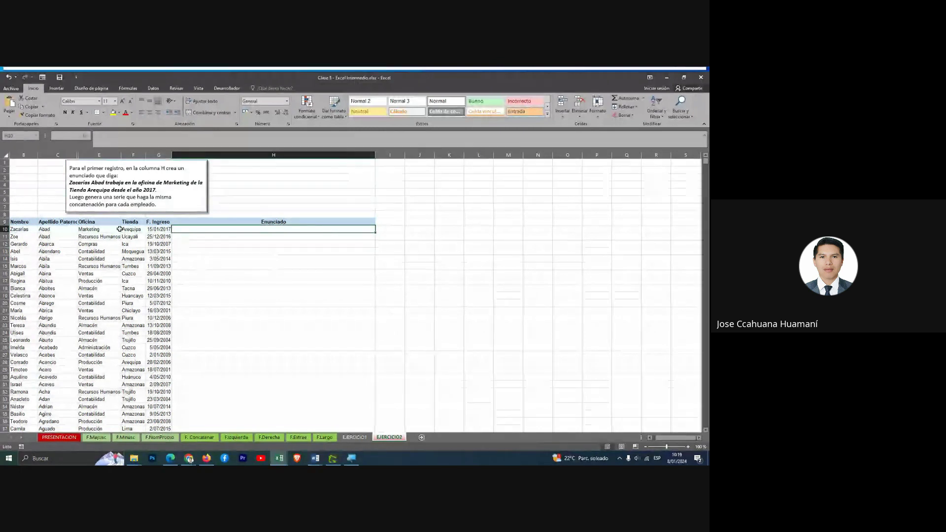